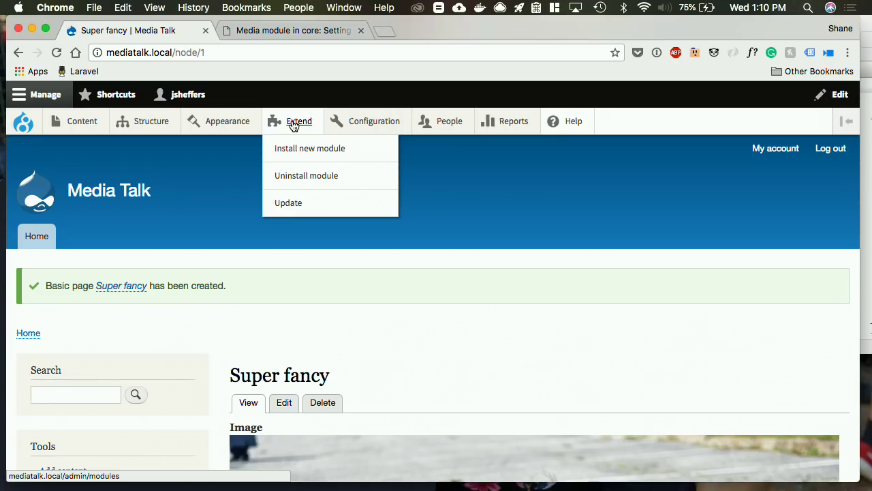
# - Open the site's module list and filter it by "Media"
pyautogui.click(294, 126)
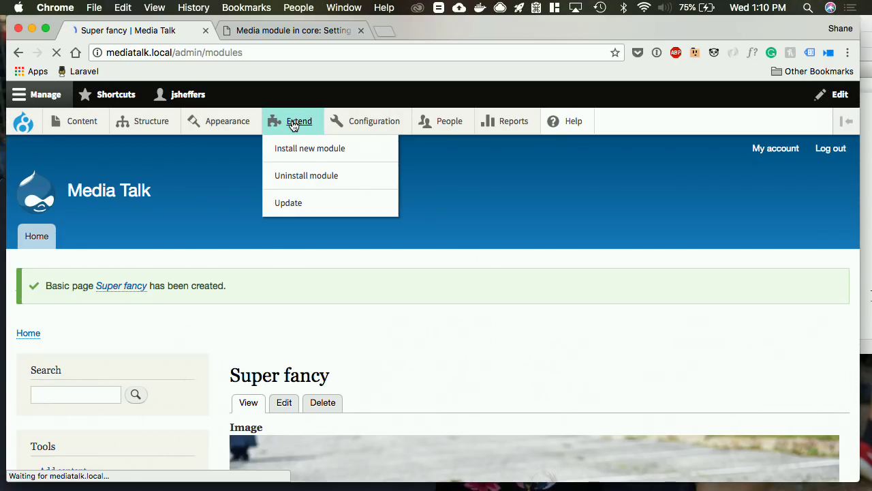
pyautogui.scroll(-3, 277, 196)
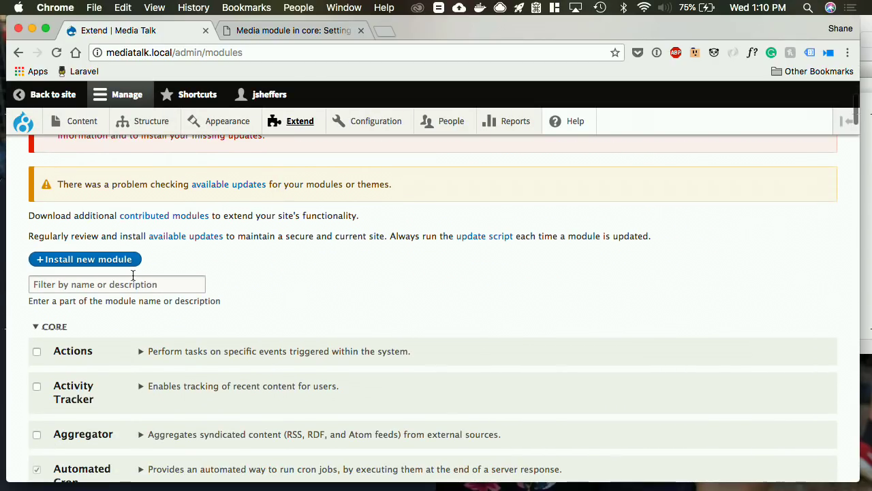
pyautogui.click(122, 291)
pyautogui.write('M')
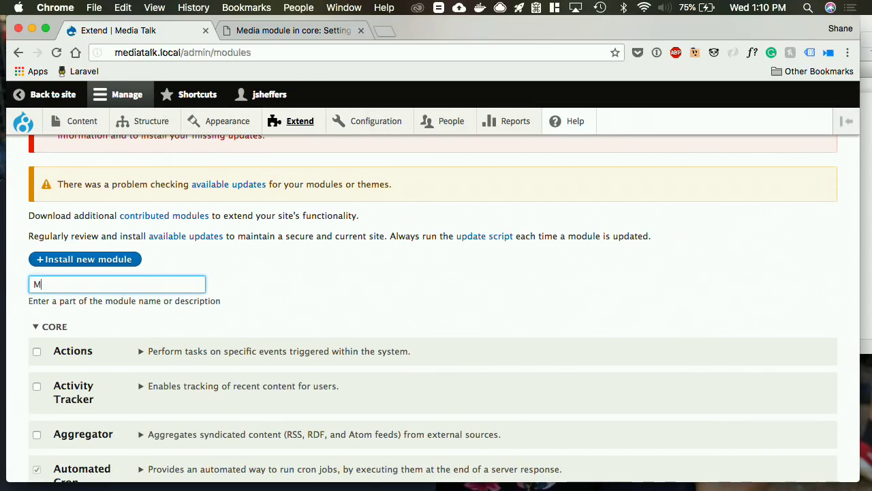
pyautogui.write('edia')
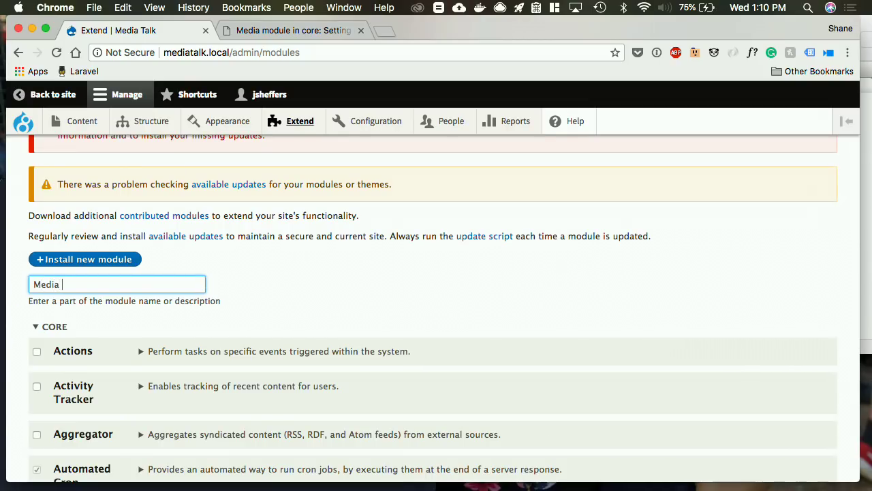
pyautogui.scroll(-1, 132, 322)
pyautogui.scroll(-4, 113, 365)
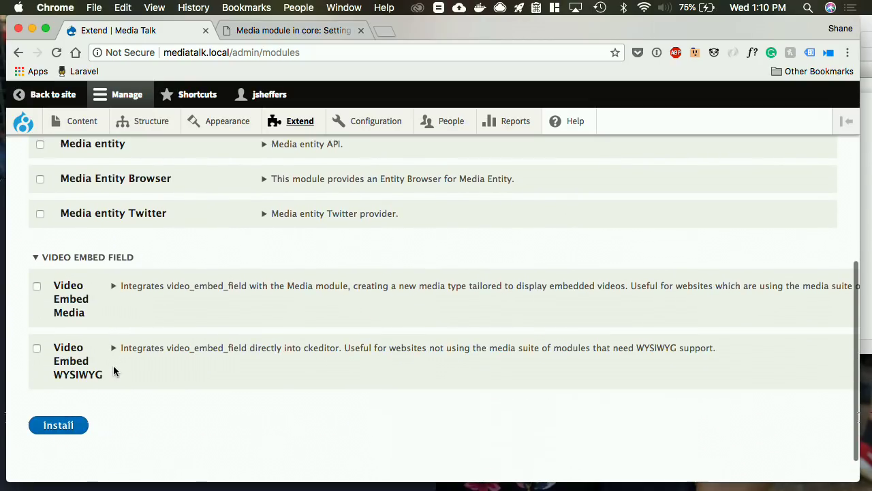
pyautogui.scroll(2, 125, 355)
pyautogui.scroll(-1, 125, 354)
pyautogui.scroll(1, 113, 241)
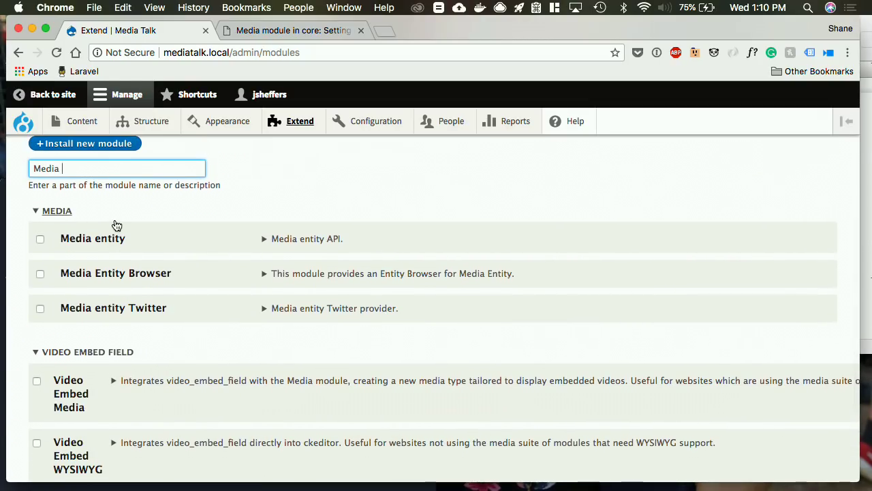
pyautogui.scroll(1, 115, 218)
pyautogui.press('BackSpace')
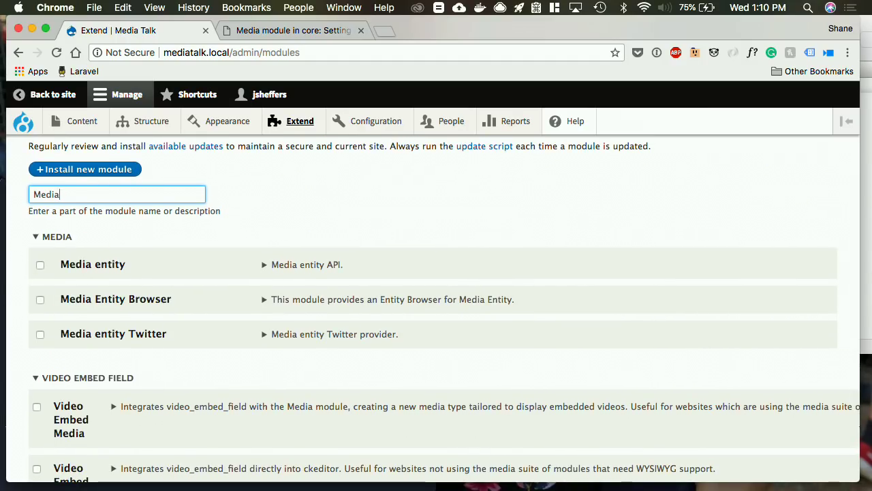
# - Install the core Media module for creating reusable media
pyautogui.click(91, 269)
pyautogui.scroll(-5, 219, 263)
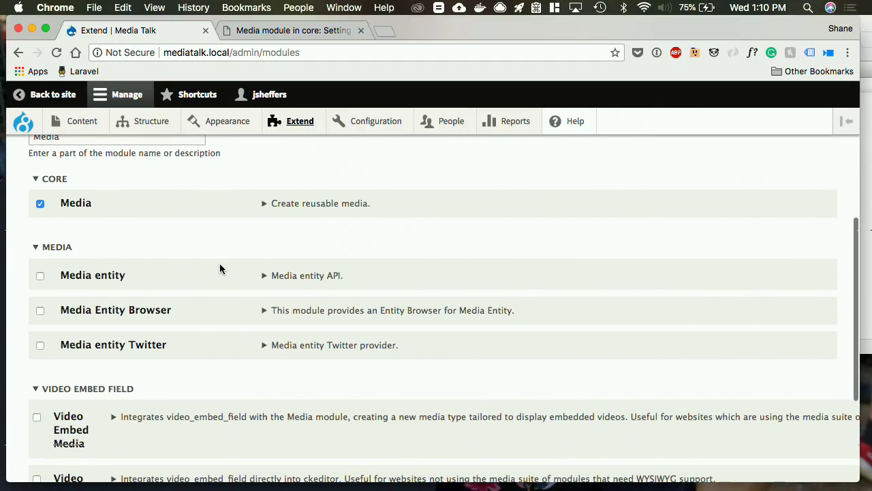
pyautogui.click(68, 408)
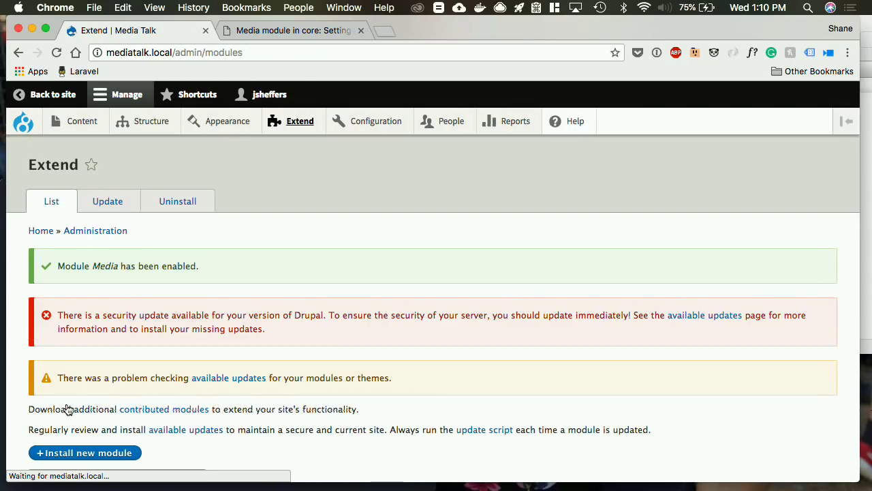
pyautogui.scroll(-5, 312, 214)
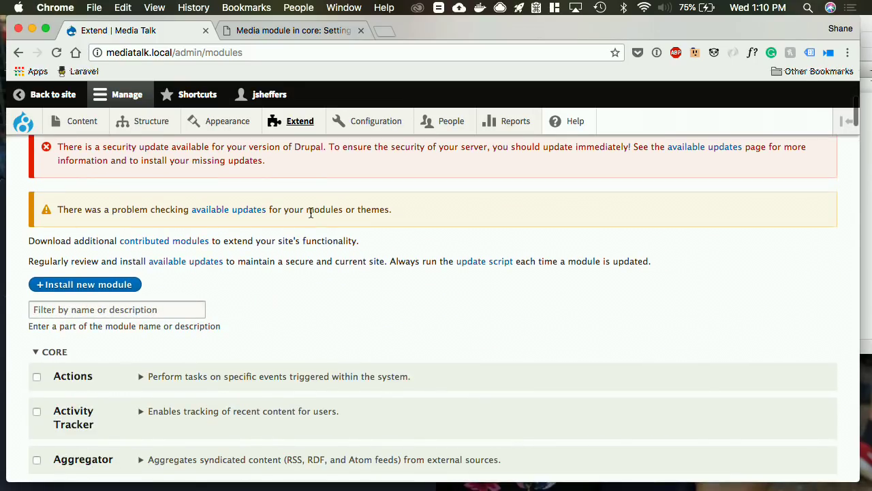
pyautogui.scroll(5, 311, 214)
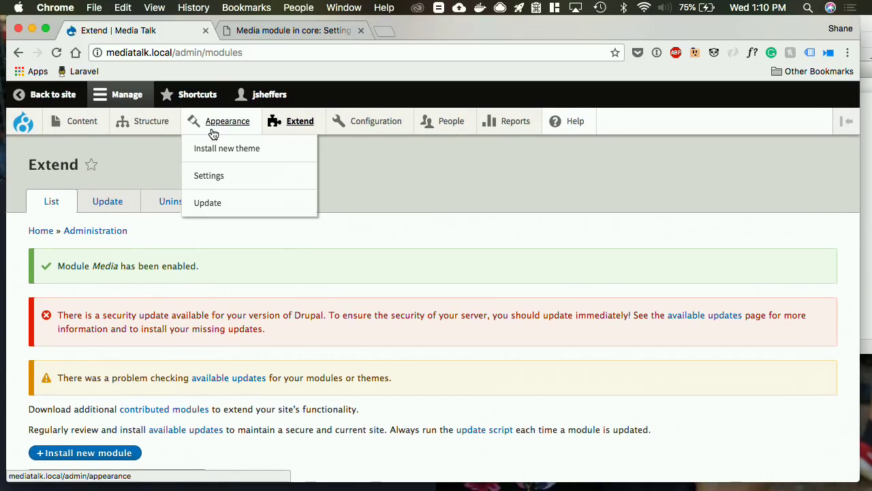
# - Delete the Image field from the Basic page content type
pyautogui.moveTo(156, 130)
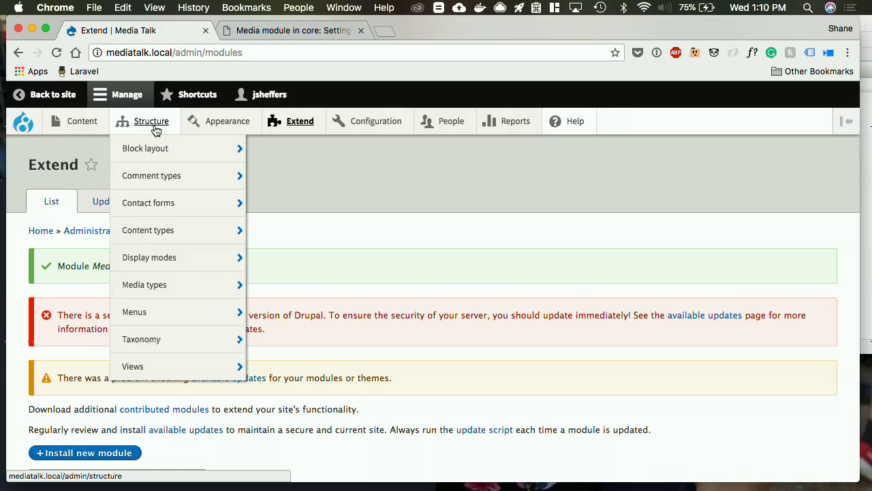
pyautogui.moveTo(177, 230)
pyautogui.moveTo(296, 284)
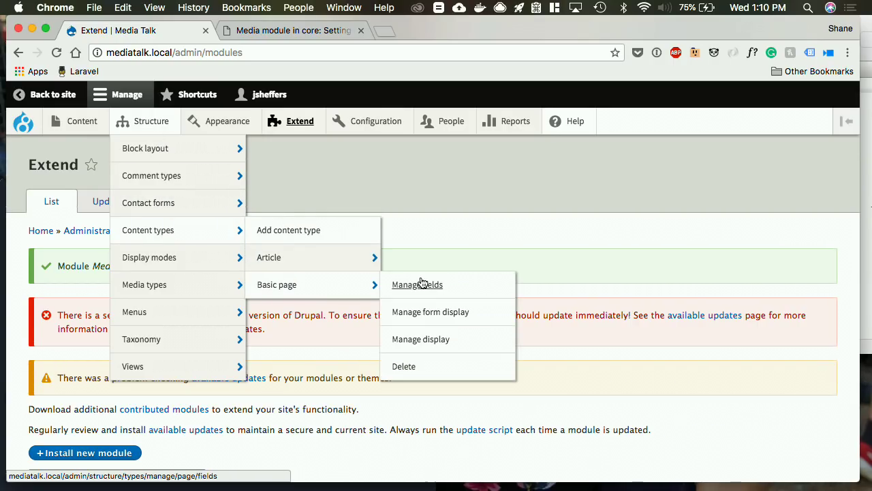
pyautogui.click(447, 284)
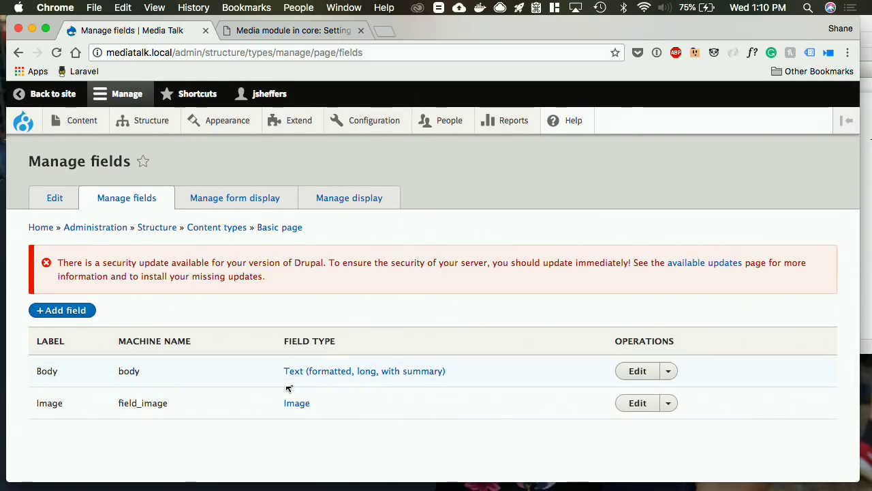
pyautogui.click(669, 406)
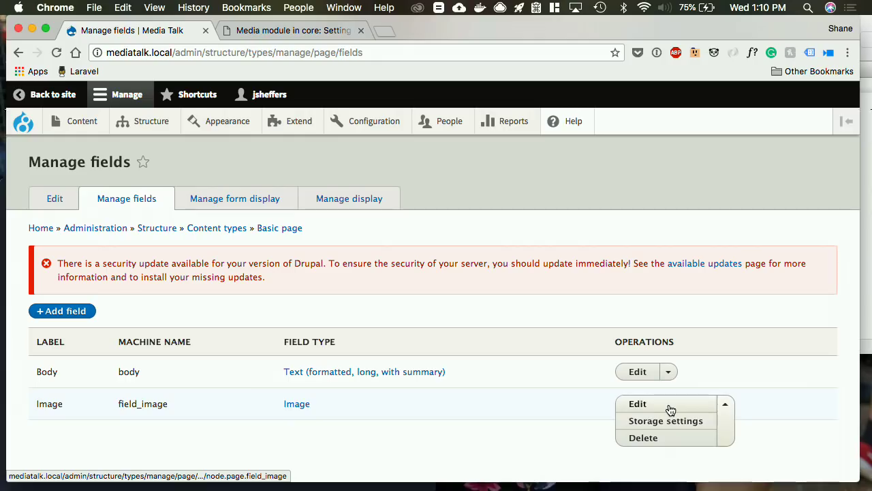
pyautogui.click(672, 438)
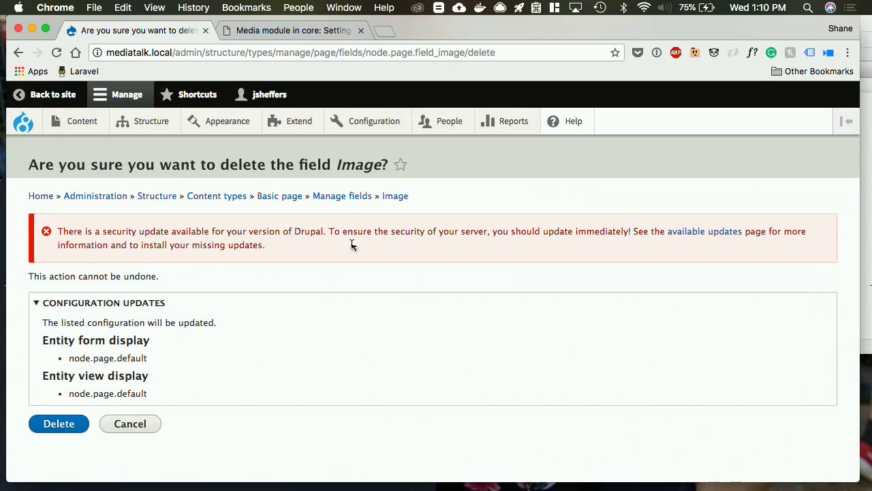
pyautogui.click(68, 431)
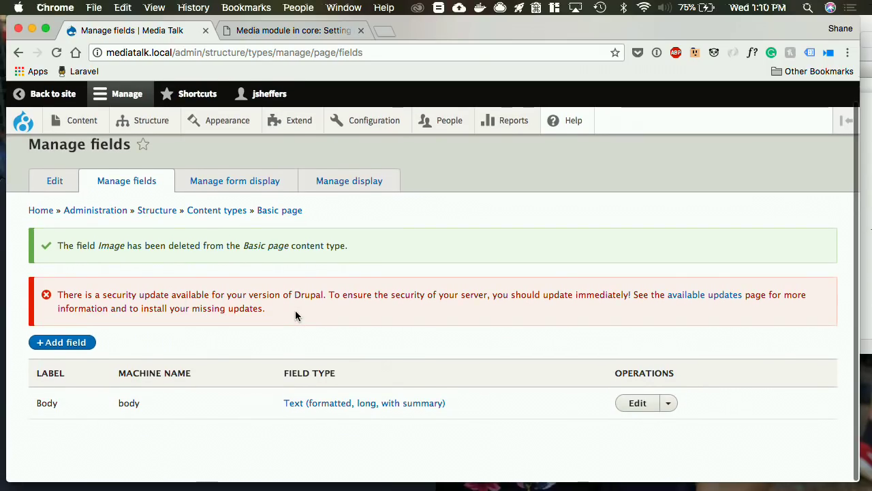
# - Add a new field of type Media with the label "Media" to the Basic page content type
pyautogui.click(56, 342)
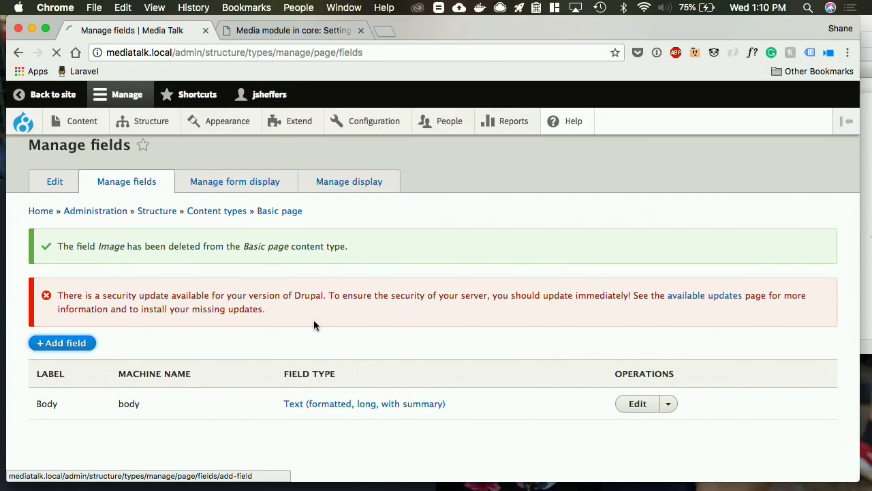
pyautogui.click(195, 298)
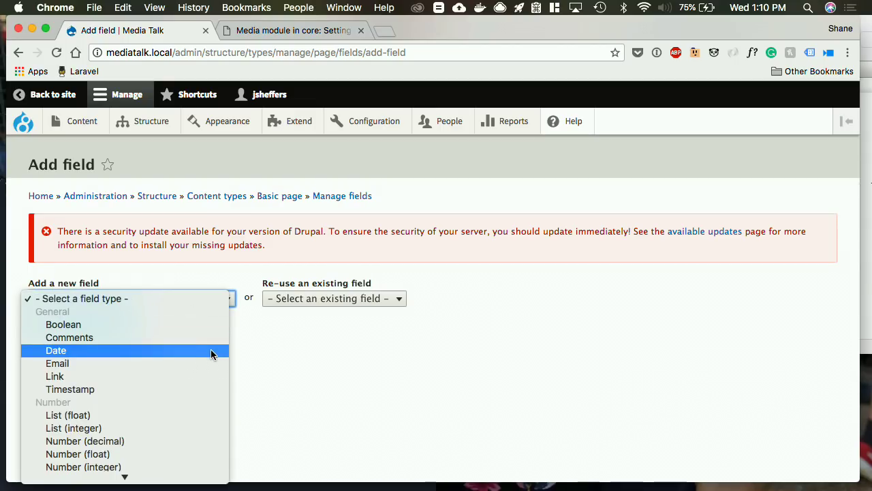
pyautogui.scroll(-3, 210, 354)
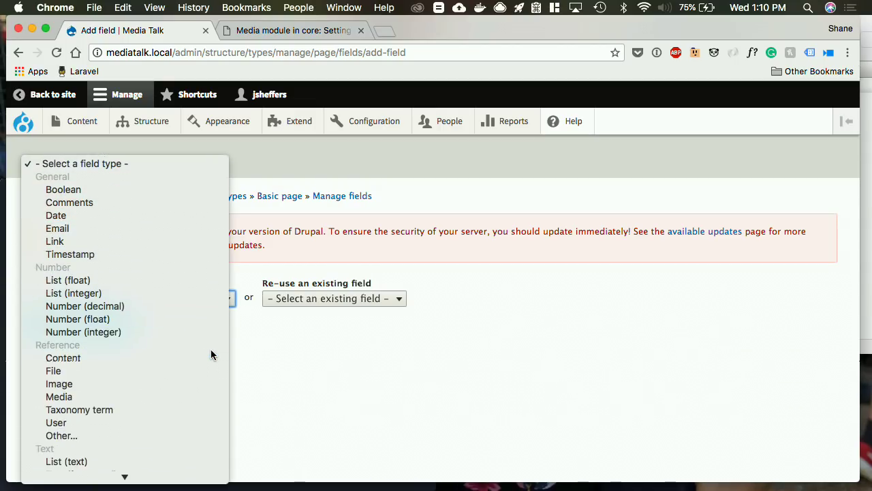
pyautogui.click(91, 398)
pyautogui.click(66, 381)
pyautogui.write('Media')
pyautogui.scroll(-1, 162, 379)
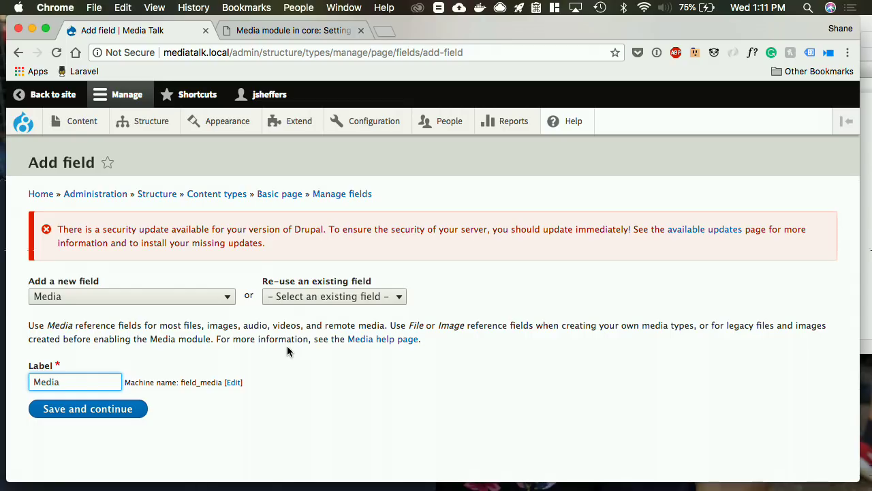
pyautogui.click(137, 297)
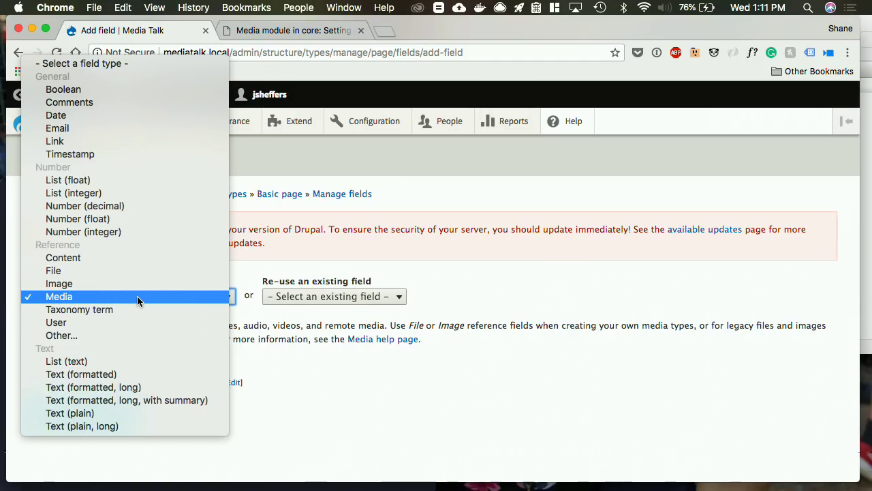
pyautogui.click(137, 300)
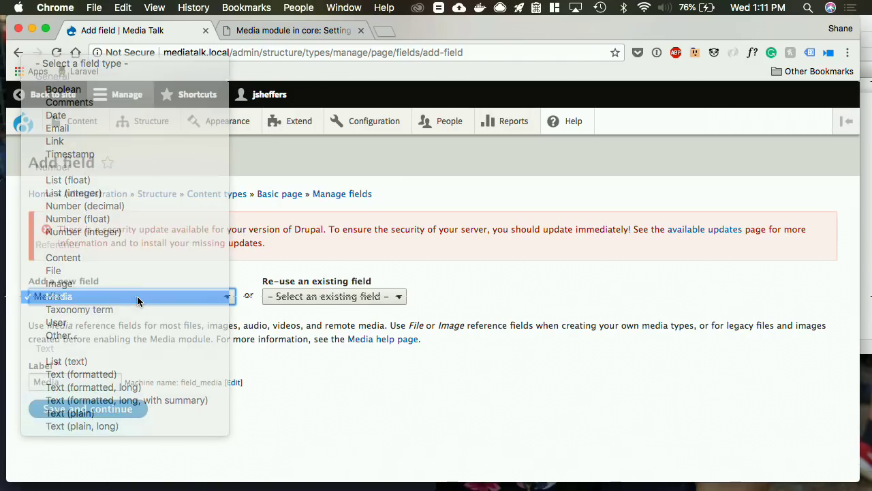
pyautogui.click(105, 408)
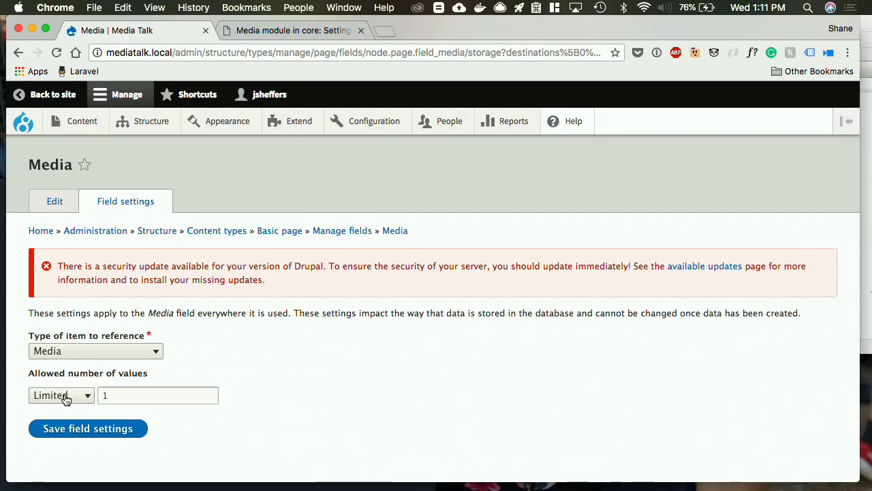
# - Set the Media field's allowed number of values to Unlimited and save the field settings
pyautogui.click(62, 396)
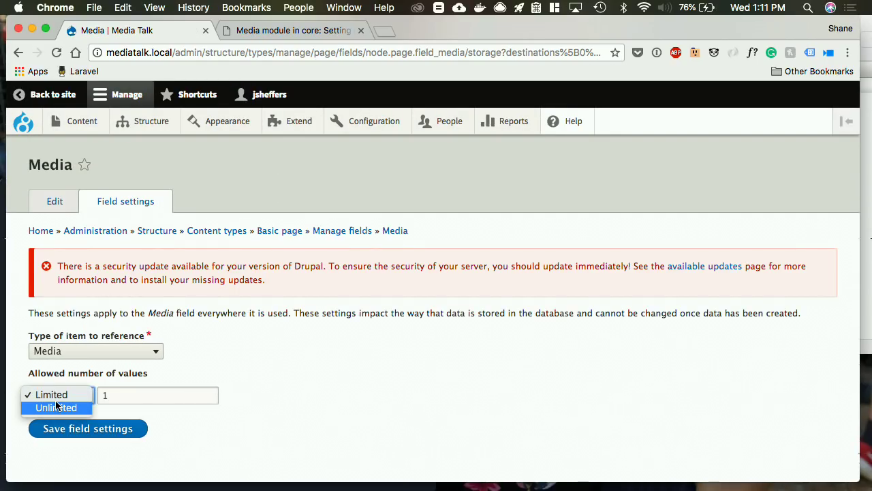
pyautogui.click(56, 406)
pyautogui.click(94, 429)
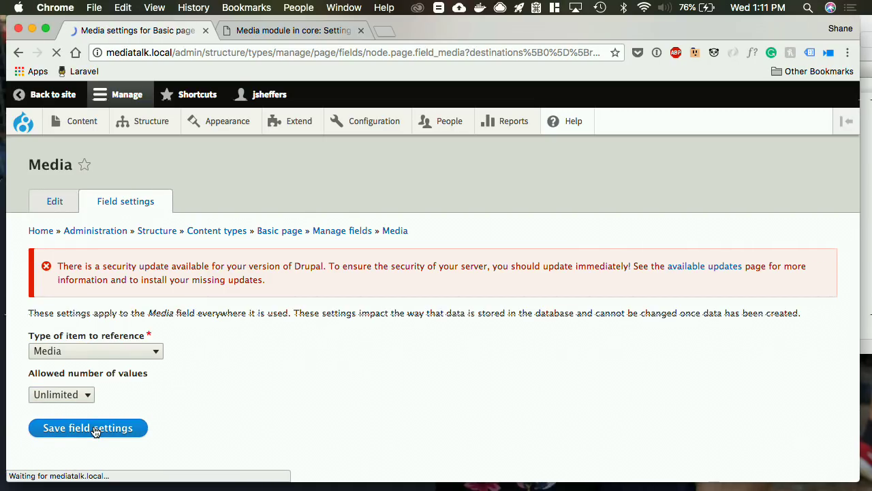
# - Allow the Image media type in the Media field's reference settings and save them
pyautogui.scroll(-5, 175, 317)
pyautogui.scroll(-10, 175, 317)
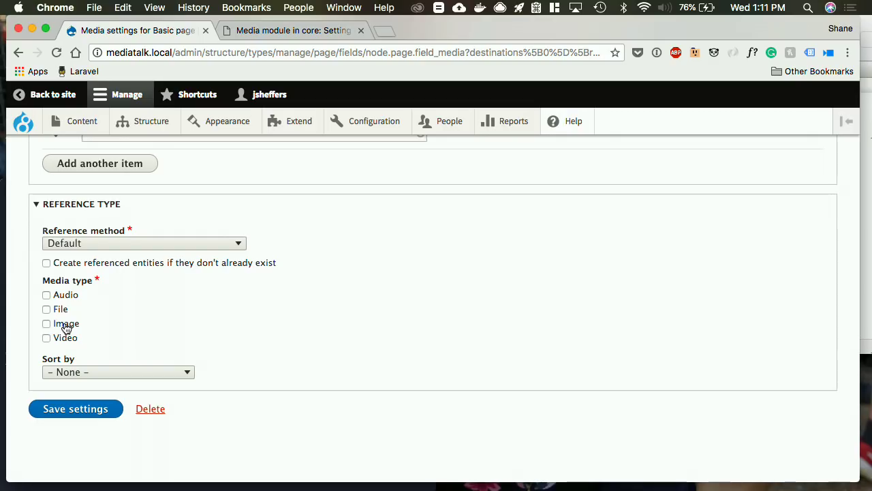
pyautogui.click(66, 326)
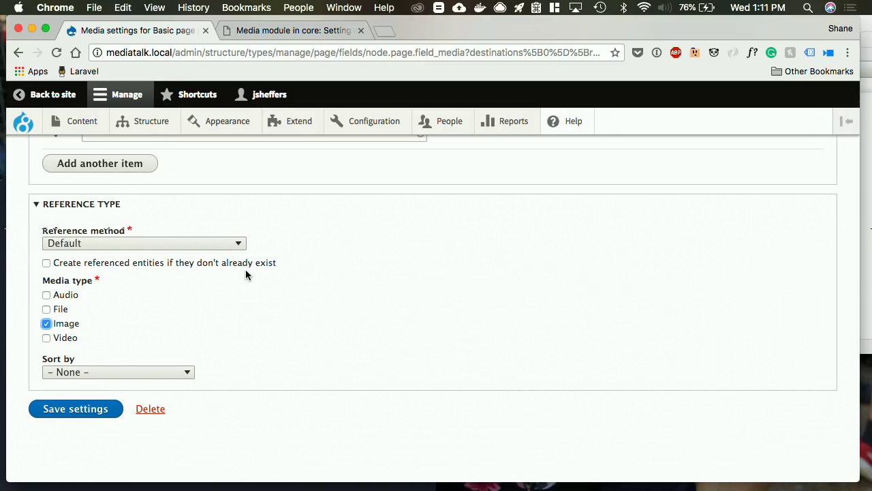
pyautogui.click(80, 411)
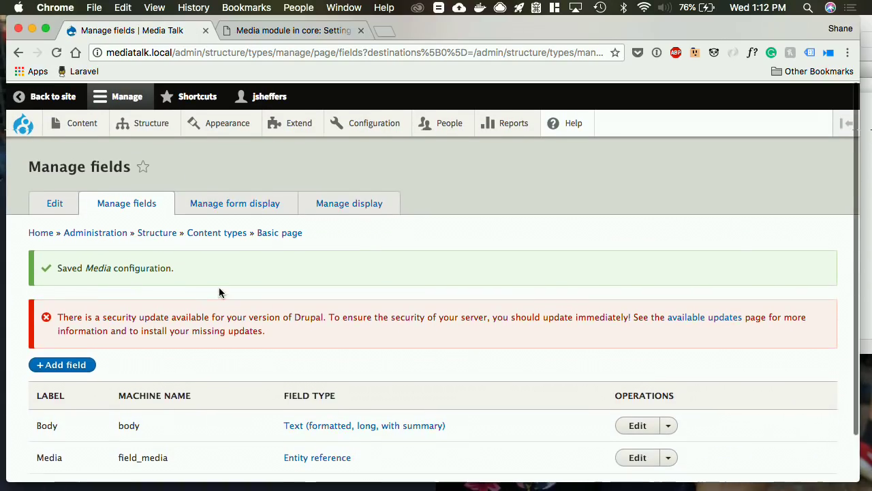
# - Open the "Super fancy" page from the content list for editing and go to its Media field
pyautogui.moveTo(78, 121)
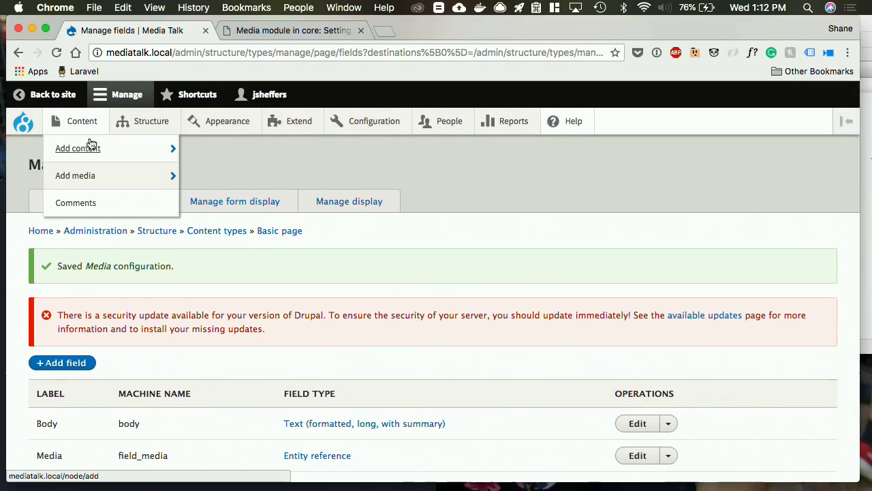
pyautogui.moveTo(167, 149)
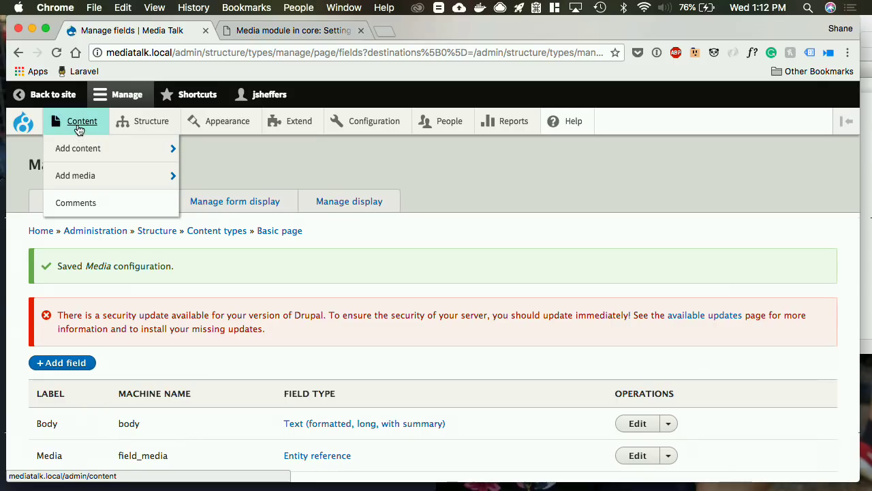
pyautogui.click(76, 123)
pyautogui.scroll(-4, 370, 291)
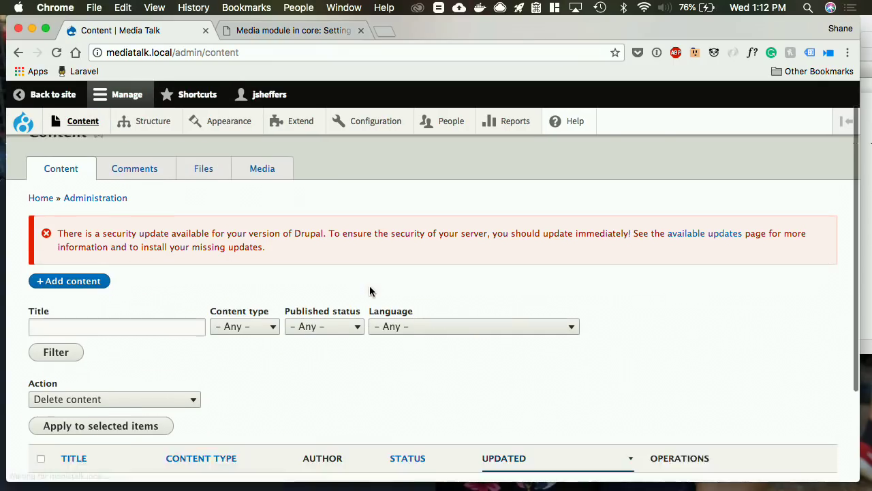
pyautogui.click(671, 376)
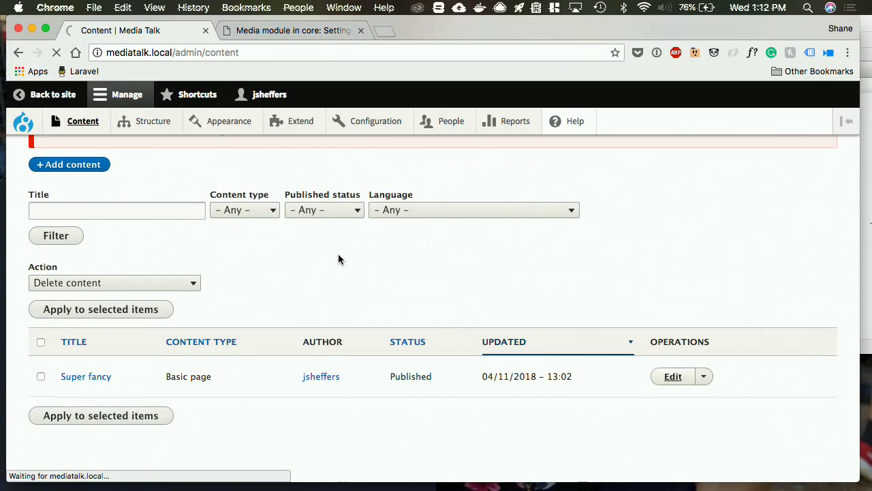
pyautogui.scroll(-10, 338, 259)
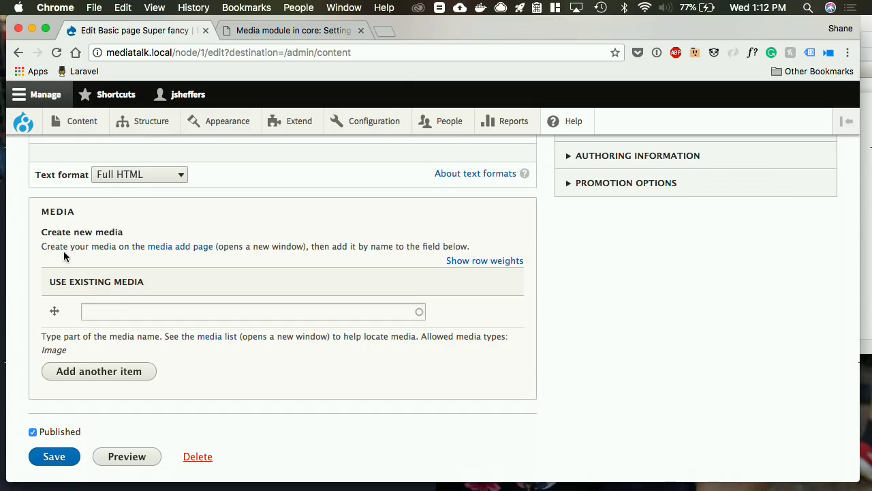
# - Start creating a new image media item from the media add page and enter the child's first name as its name
pyautogui.click(184, 249)
pyautogui.click(88, 289)
pyautogui.write('andon')
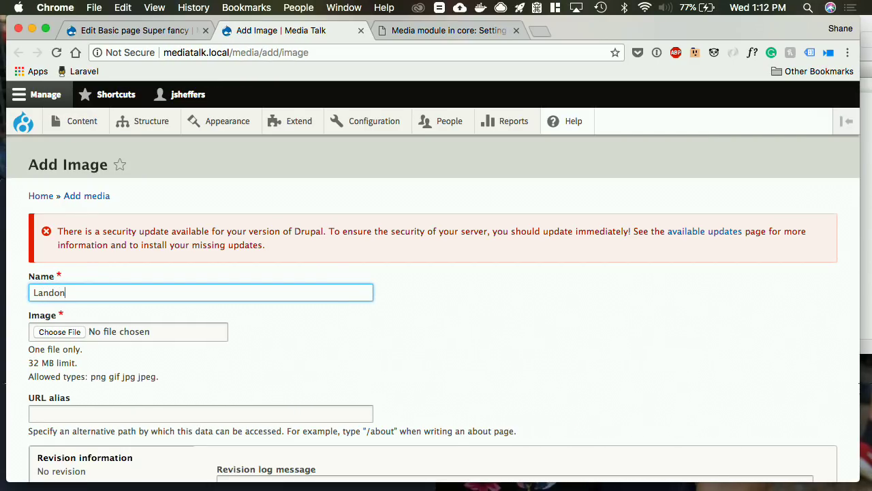
# - Upload l-easter-3.png from the Desktop folder as the media item's image
pyautogui.click(83, 330)
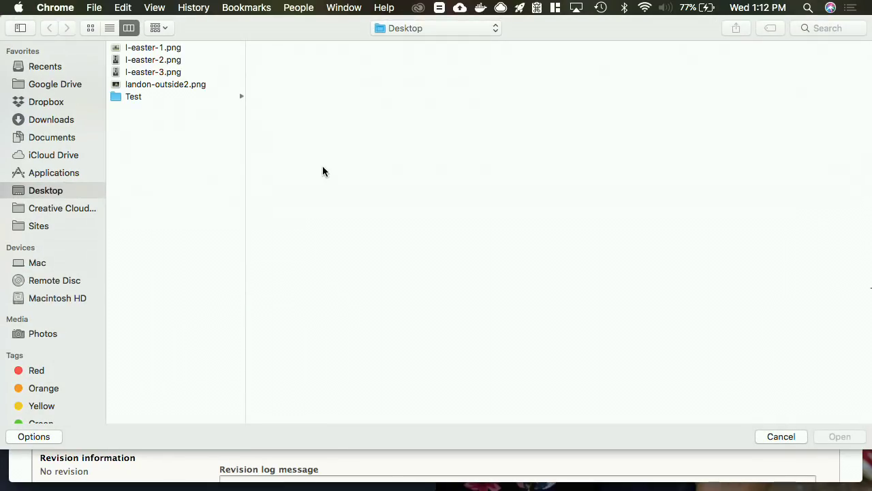
pyautogui.click(149, 50)
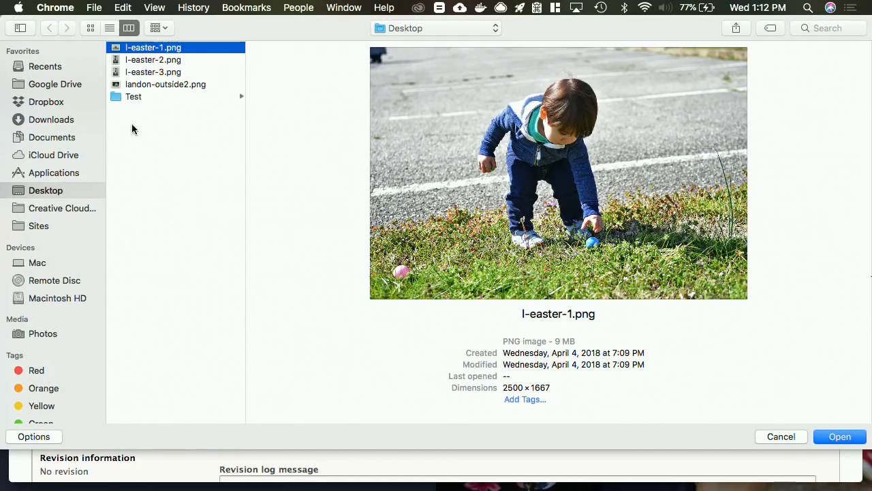
pyautogui.click(140, 60)
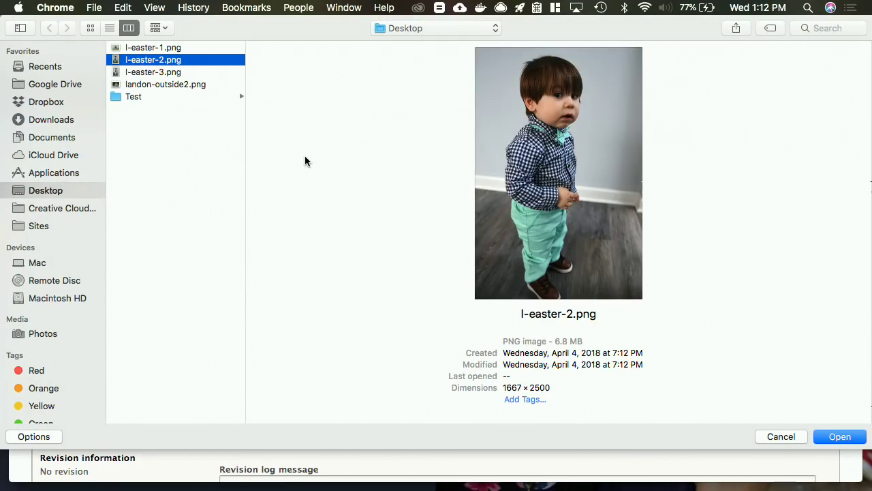
pyautogui.click(157, 73)
pyautogui.click(828, 438)
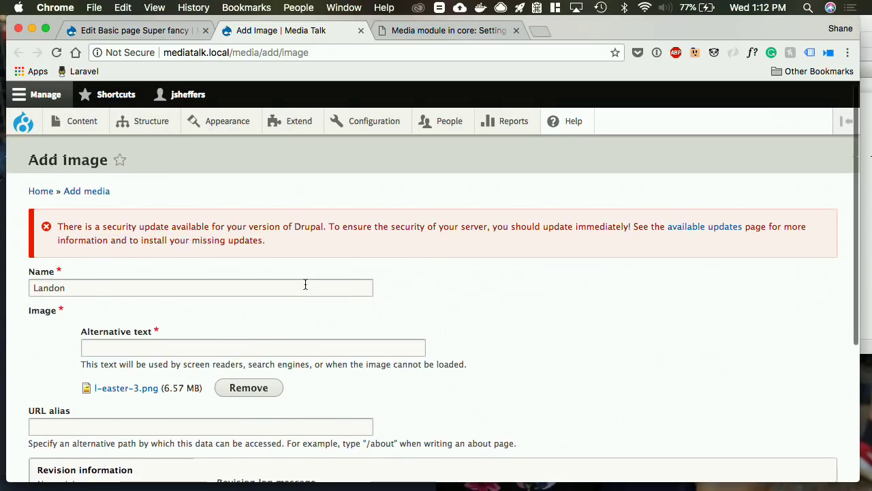
# - Set the image's alternative text to "L" and save the media item
pyautogui.scroll(-2, 305, 284)
pyautogui.click(251, 292)
pyautogui.write('L')
pyautogui.scroll(-5, 252, 292)
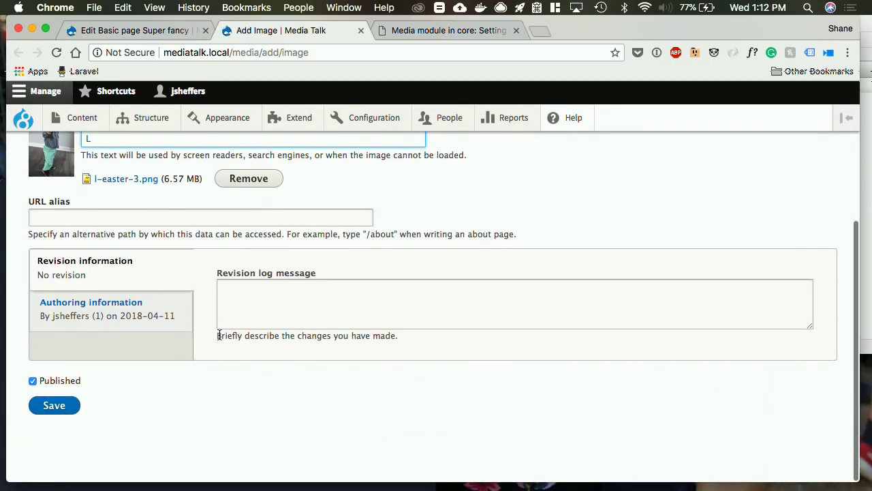
pyautogui.click(58, 411)
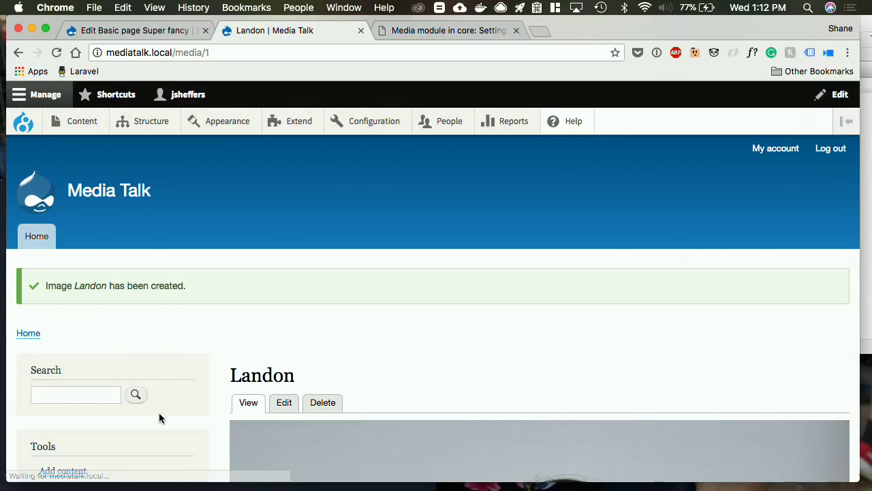
# - Examine the new media item's page, checking the full-size image and the creation message
pyautogui.scroll(-5, 448, 276)
pyautogui.scroll(-10, 450, 282)
pyautogui.scroll(6, 449, 282)
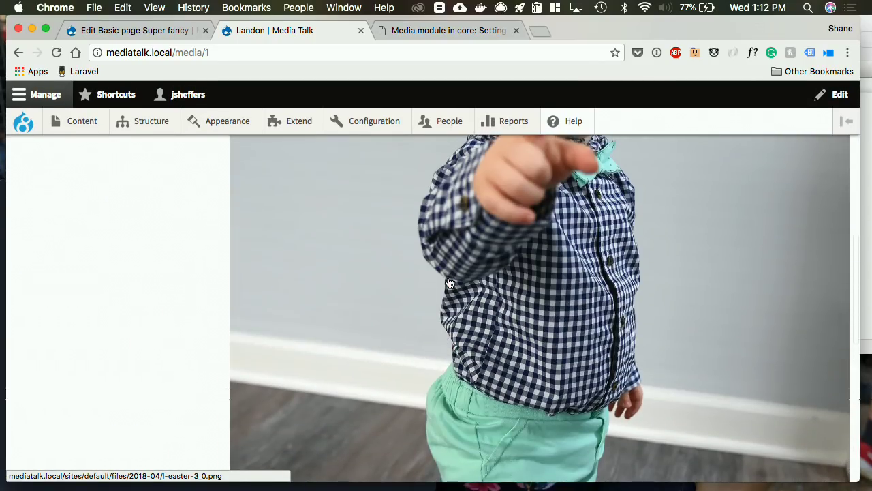
pyautogui.scroll(9, 450, 282)
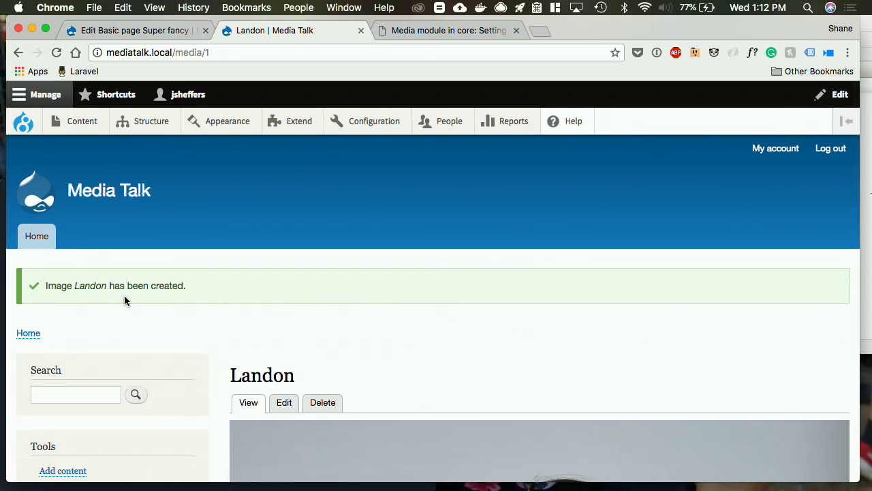
pyautogui.tripleClick(127, 289)
pyautogui.click(193, 275)
# - Reopen the "Super fancy" page from the content list for editing and go to its Media field
pyautogui.click(82, 121)
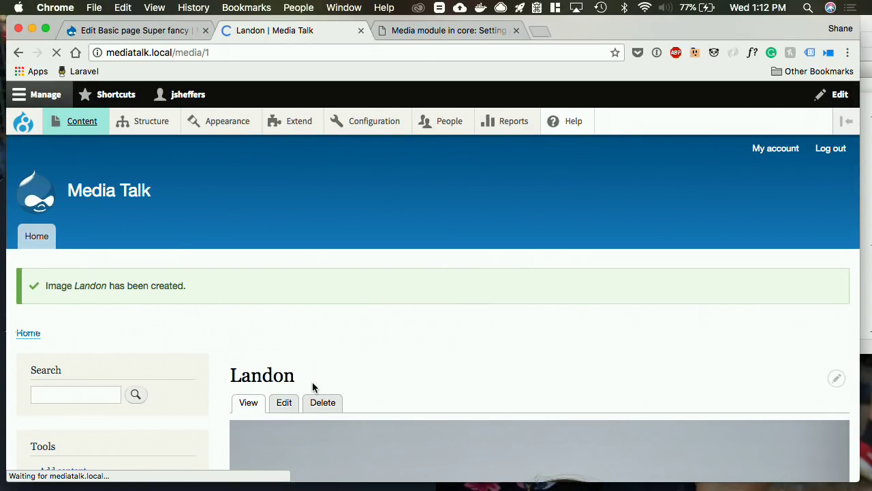
pyautogui.scroll(-3, 356, 355)
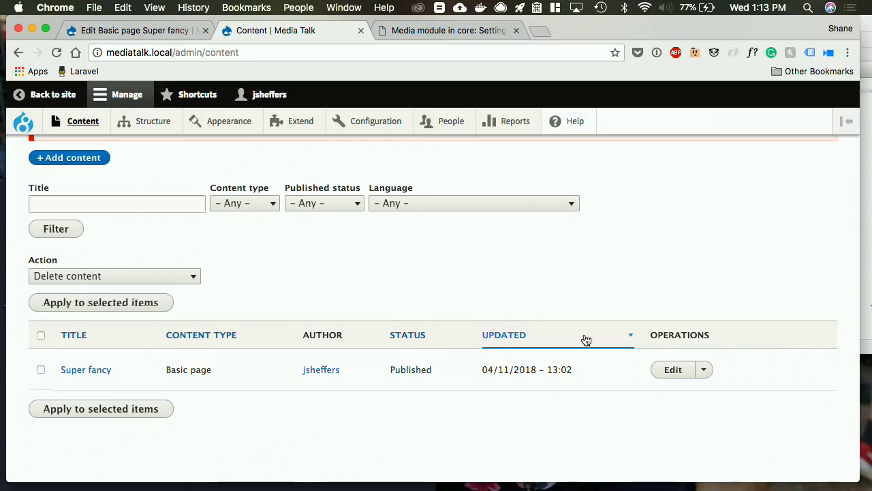
pyautogui.click(669, 369)
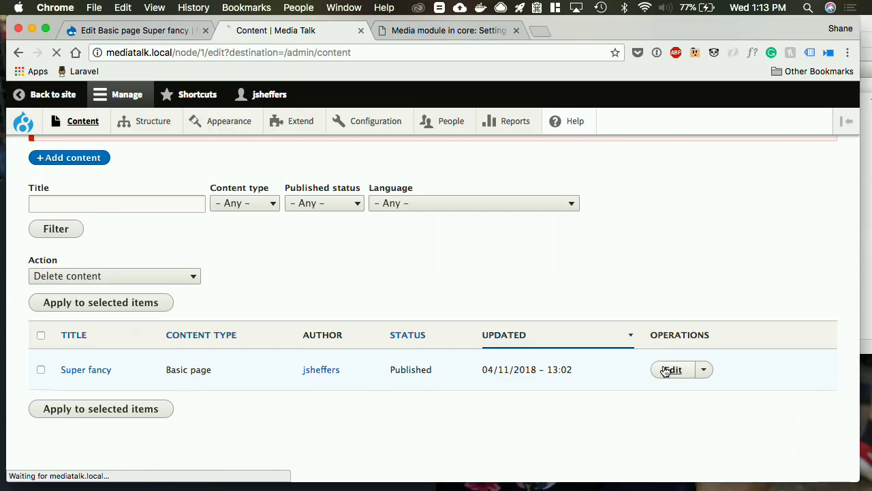
pyautogui.scroll(-10, 466, 301)
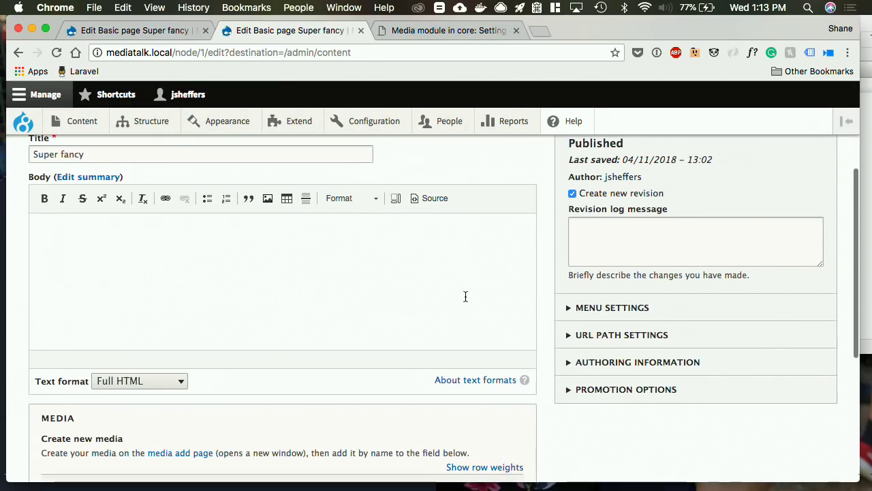
# - Reference the newly created image media item in the Media field and save the "Super fancy" page
pyautogui.click(360, 297)
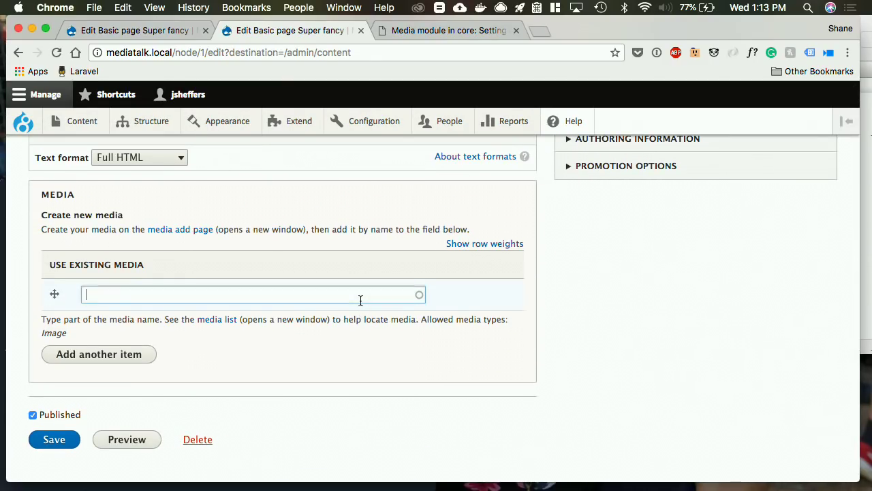
pyautogui.write('Lamn')
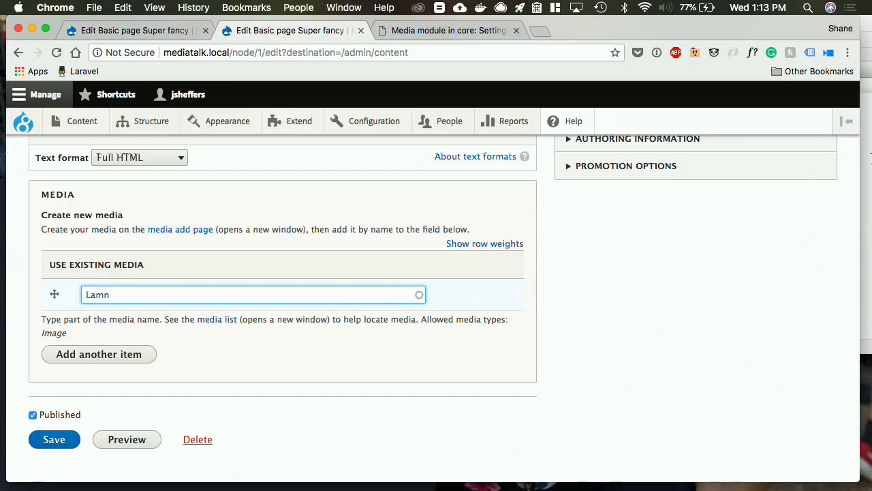
pyautogui.click(320, 307)
pyautogui.click(53, 439)
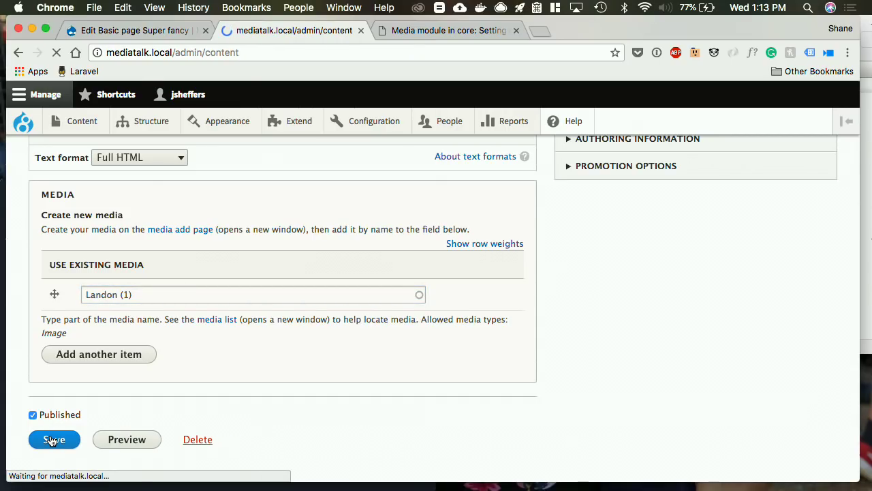
# - View the published "Super fancy" page and inspect how its media image is displayed
pyautogui.scroll(-4, 122, 372)
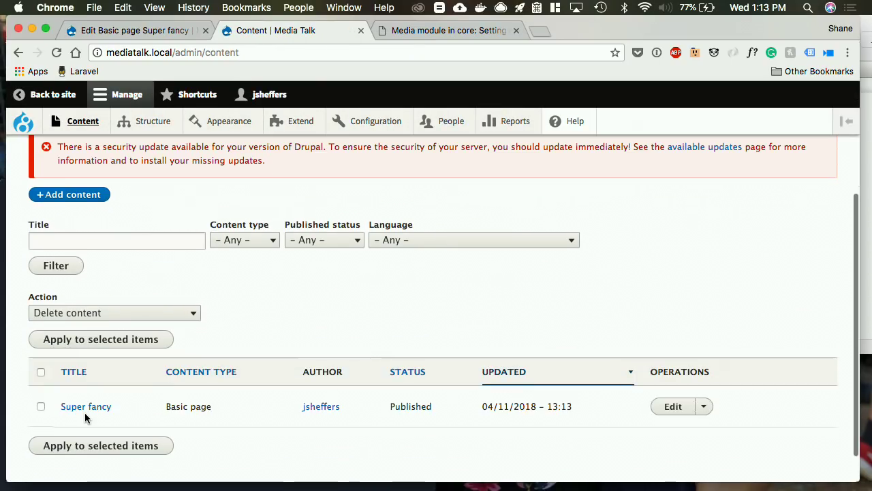
pyautogui.click(86, 408)
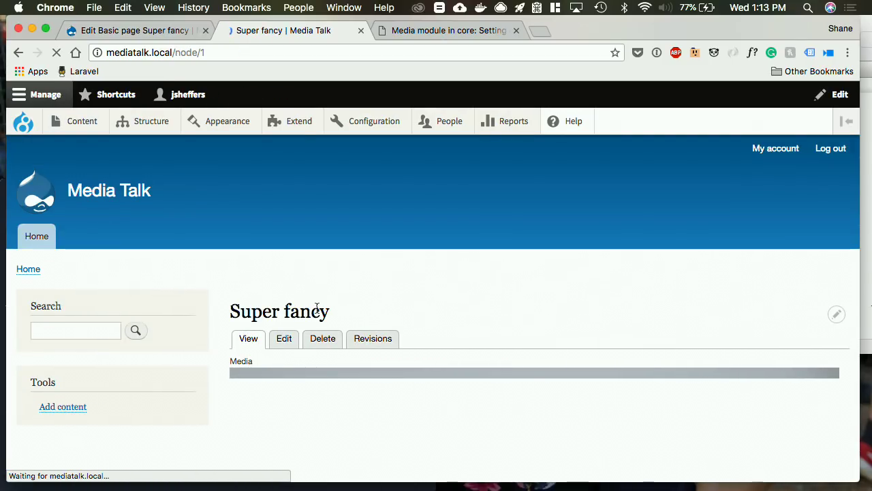
pyautogui.scroll(-2, 317, 308)
pyautogui.scroll(-10, 317, 307)
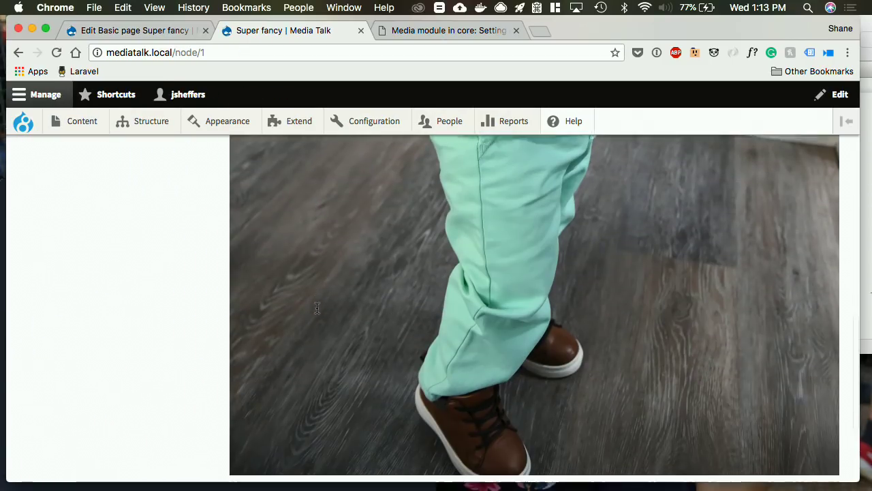
pyautogui.scroll(10, 317, 313)
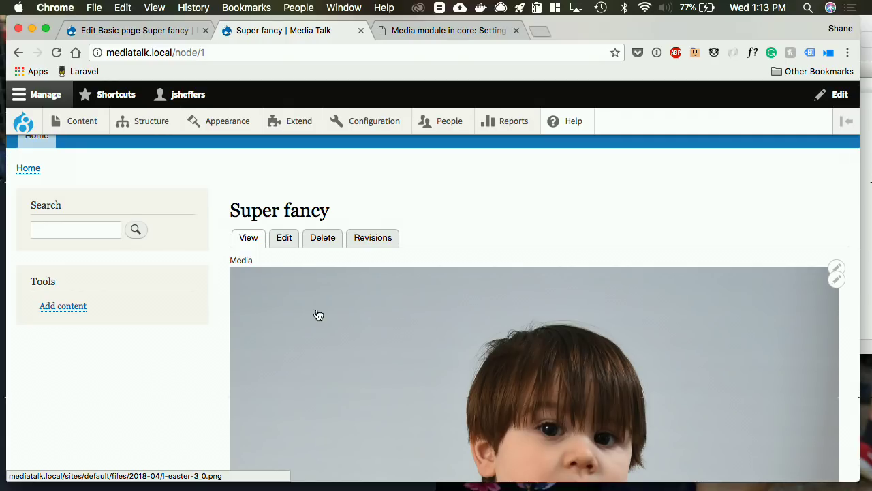
pyautogui.scroll(2, 318, 315)
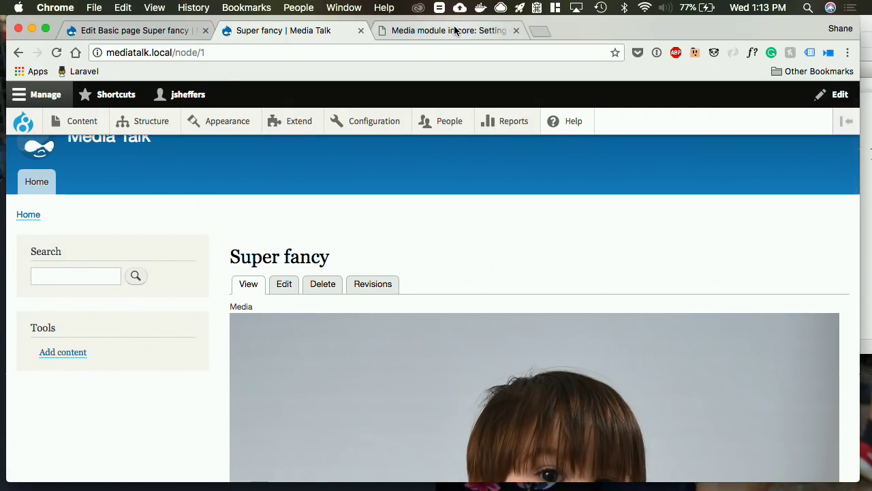
# - Switch to the presentation, show it full screen and advance to the "What is Entity Browser?" slide
pyautogui.click(454, 30)
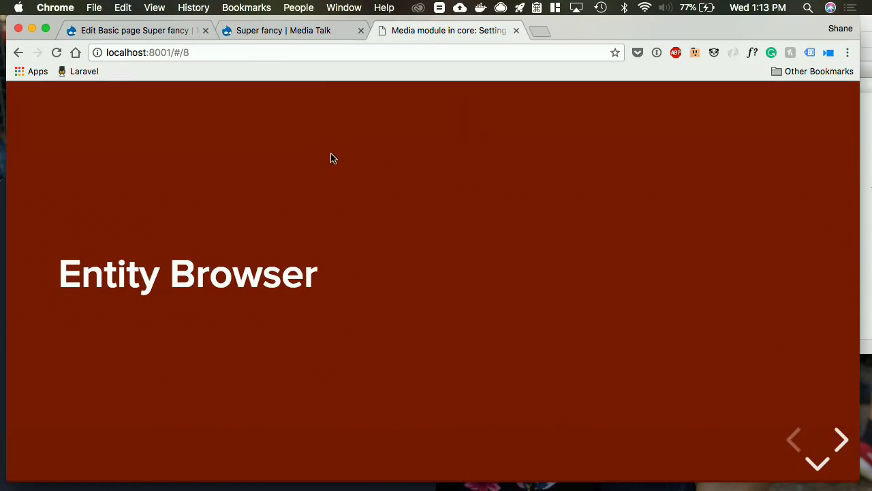
pyautogui.press('f')
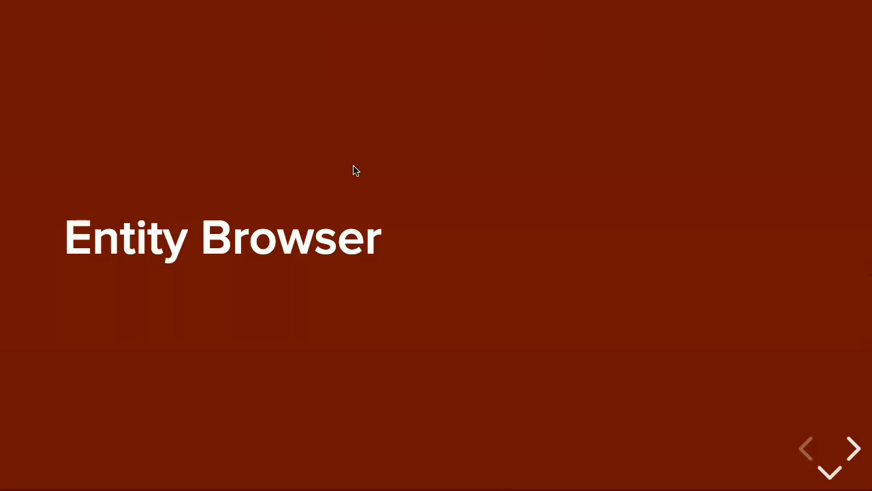
pyautogui.press('Down')
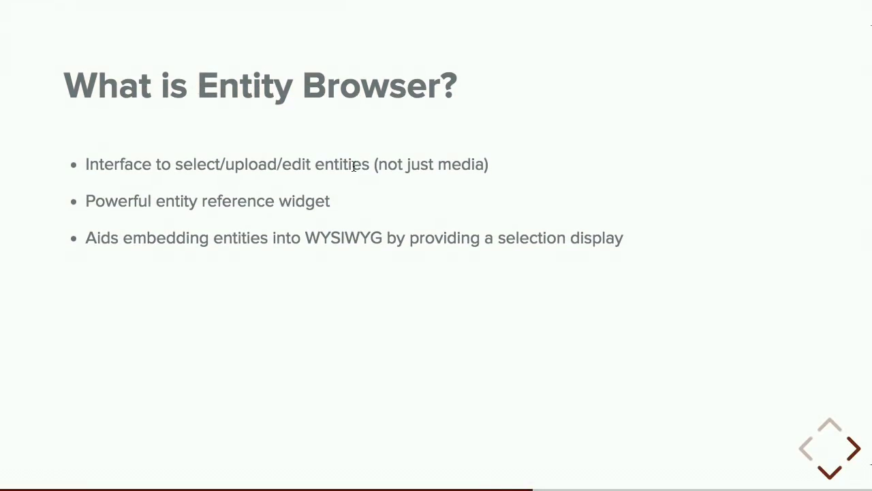
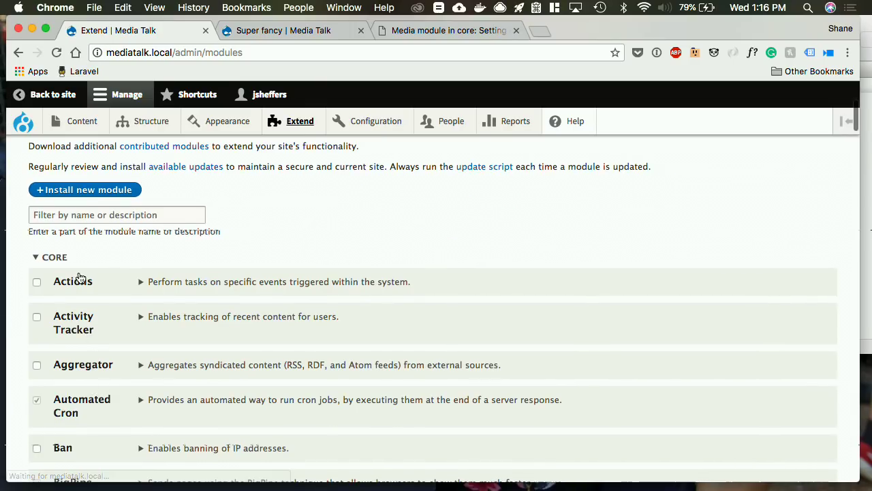
# - Filter the site's module list by "Entity" and select Entity Browser, Entity Browser IEF and Media Entity Browser
pyautogui.click(73, 216)
pyautogui.write('Entity')
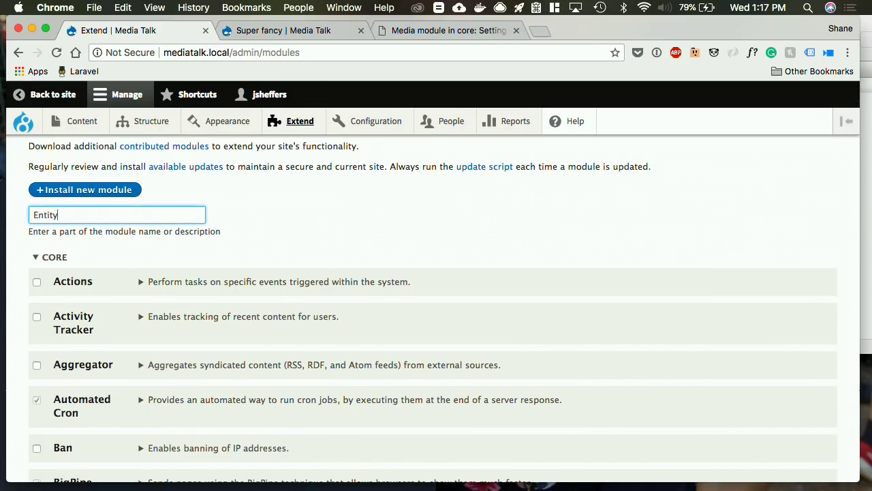
pyautogui.scroll(-4, 158, 256)
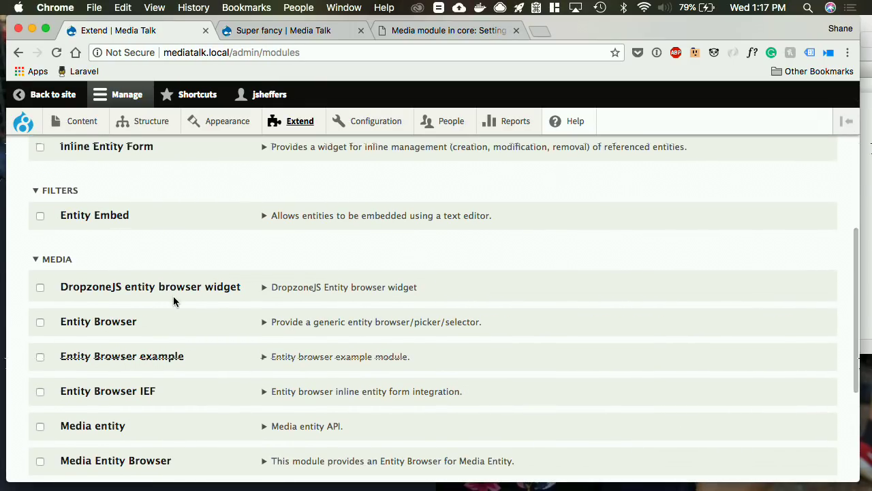
pyautogui.scroll(-3, 164, 286)
pyautogui.click(111, 241)
pyautogui.click(134, 314)
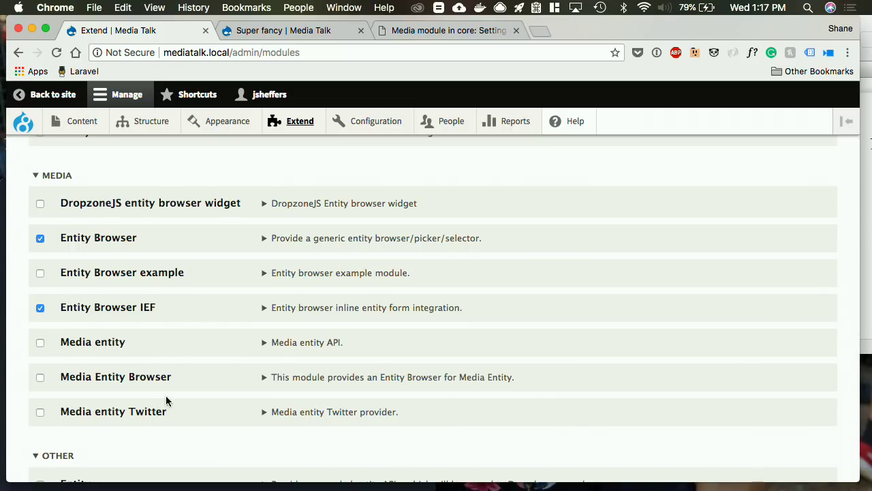
pyautogui.click(108, 387)
# - Check the filtered module list and install the selected modules along with their dependencies
pyautogui.scroll(1, 160, 313)
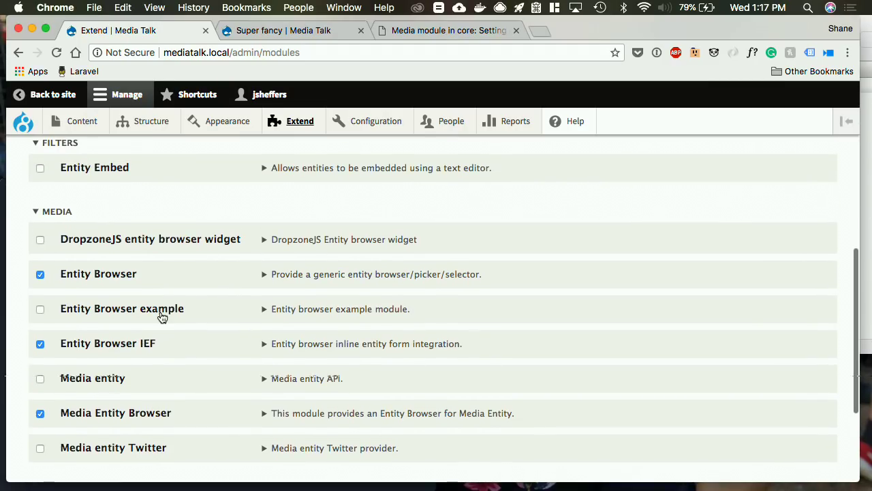
pyautogui.scroll(3, 267, 302)
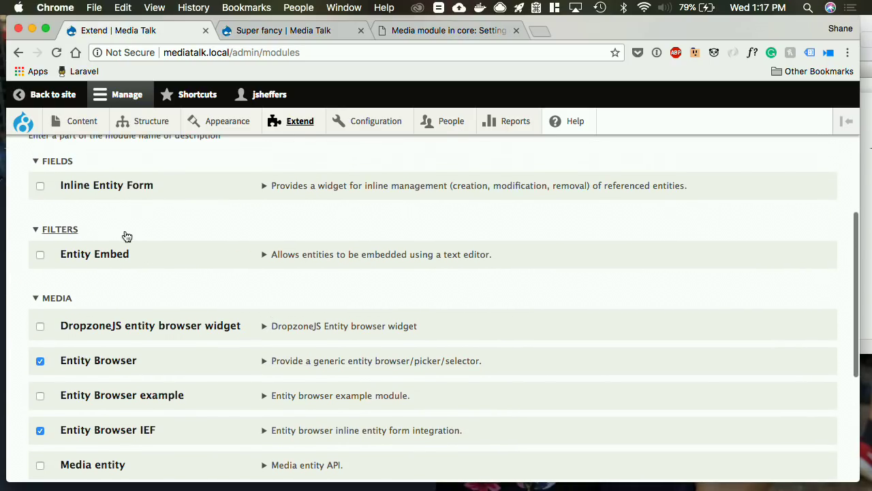
pyautogui.scroll(4, 241, 265)
pyautogui.scroll(-10, 242, 265)
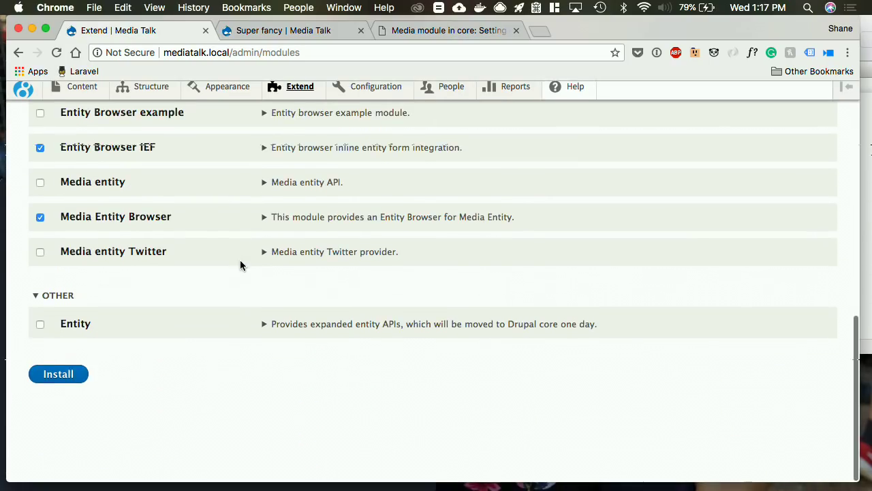
pyautogui.click(65, 417)
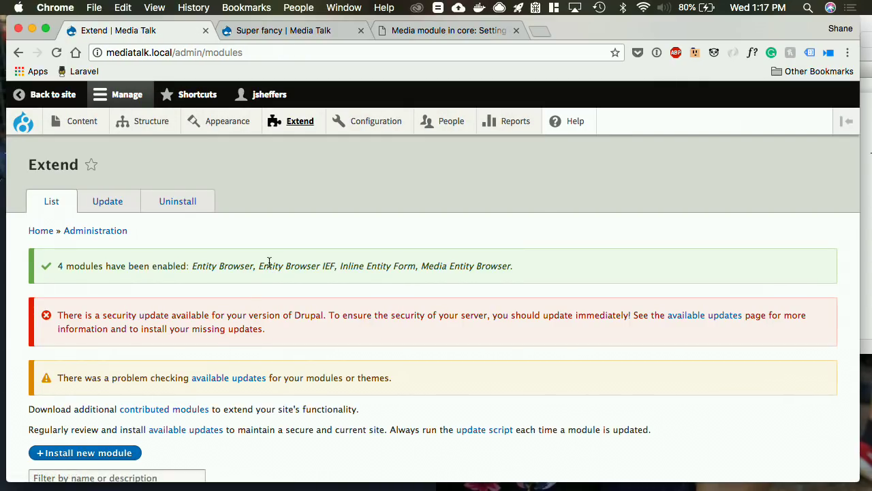
# - Open the Basic page content type's form display settings and set the Media field's widget to Entity browser
pyautogui.scroll(-1, 269, 262)
pyautogui.scroll(-1, 269, 262)
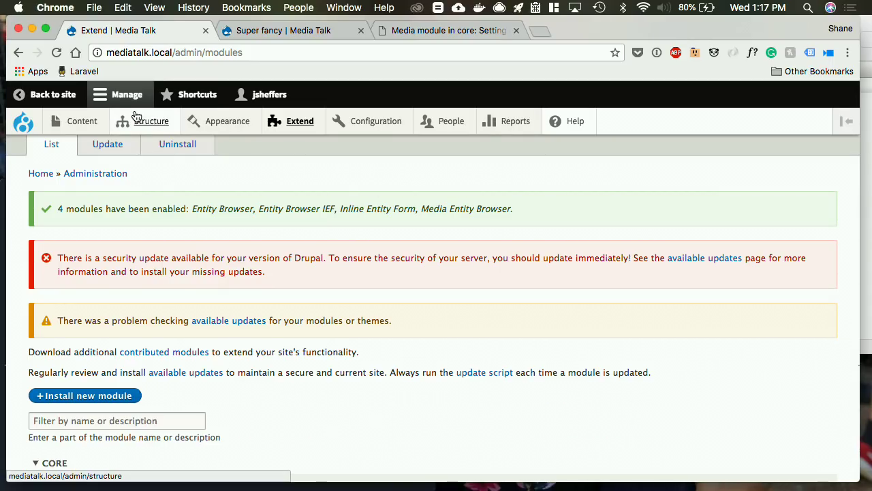
pyautogui.moveTo(140, 120)
pyautogui.moveTo(166, 233)
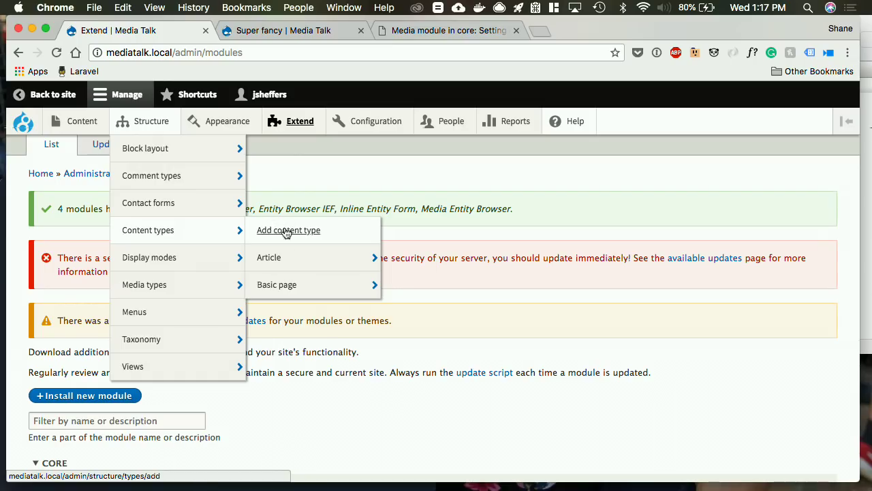
pyautogui.moveTo(291, 289)
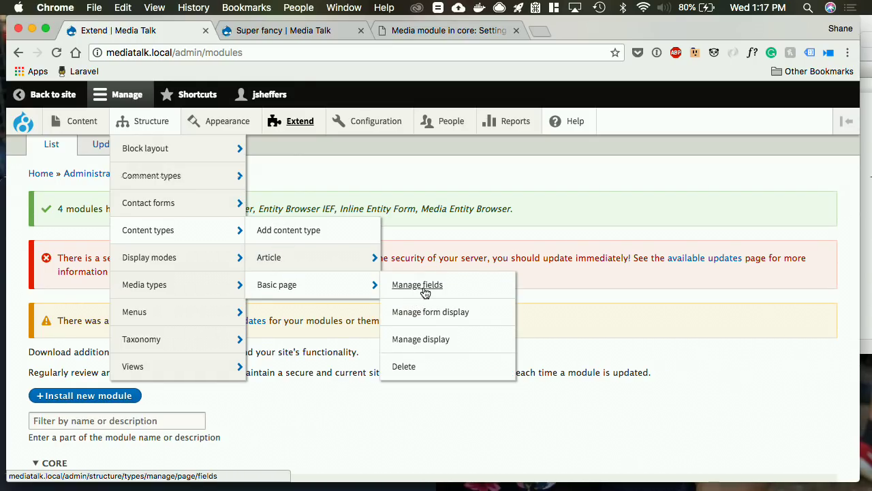
pyautogui.click(439, 312)
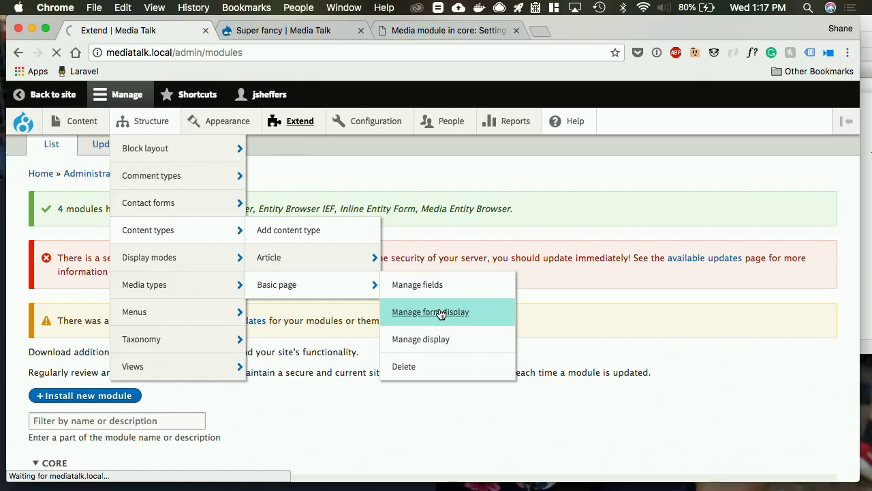
pyautogui.scroll(-5, 439, 313)
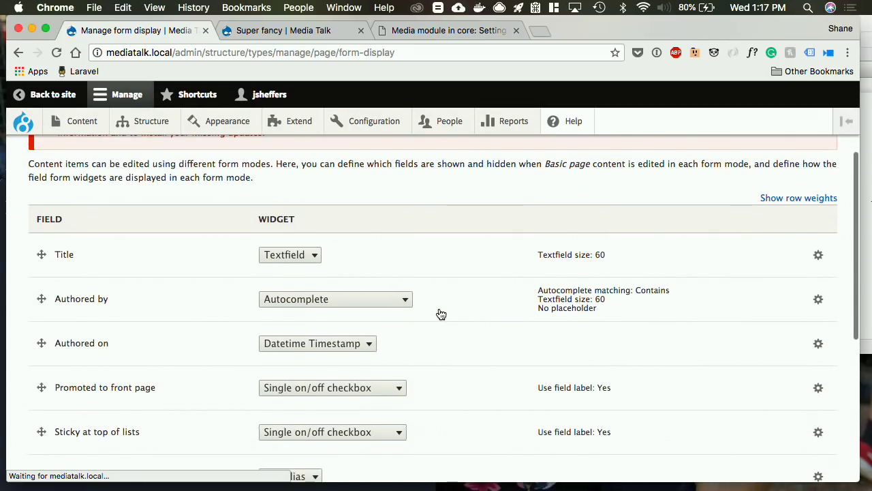
pyautogui.scroll(-5, 439, 313)
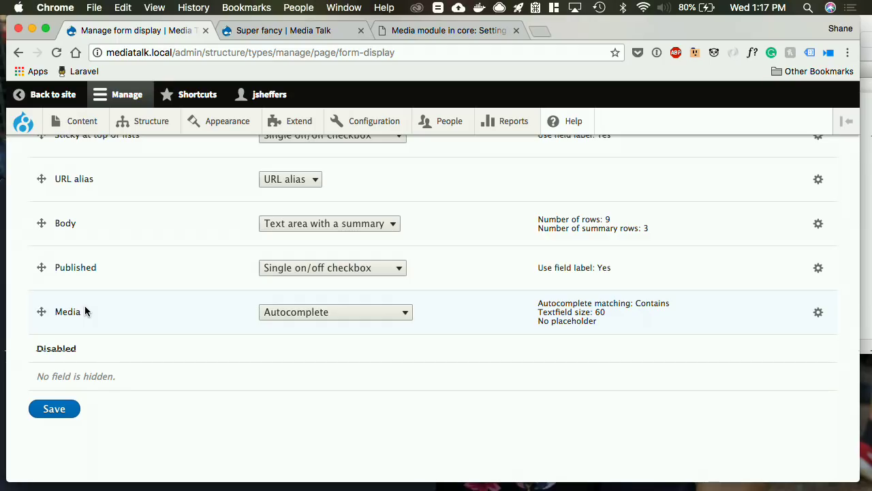
pyautogui.click(289, 312)
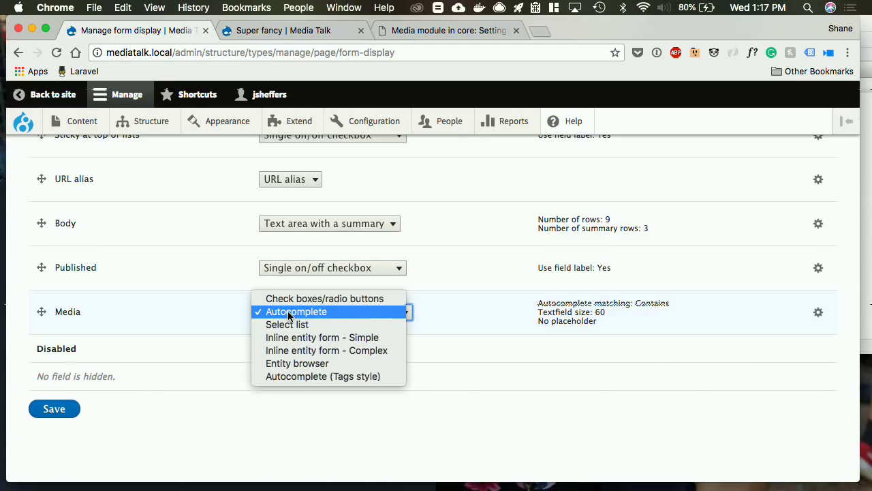
pyautogui.click(306, 366)
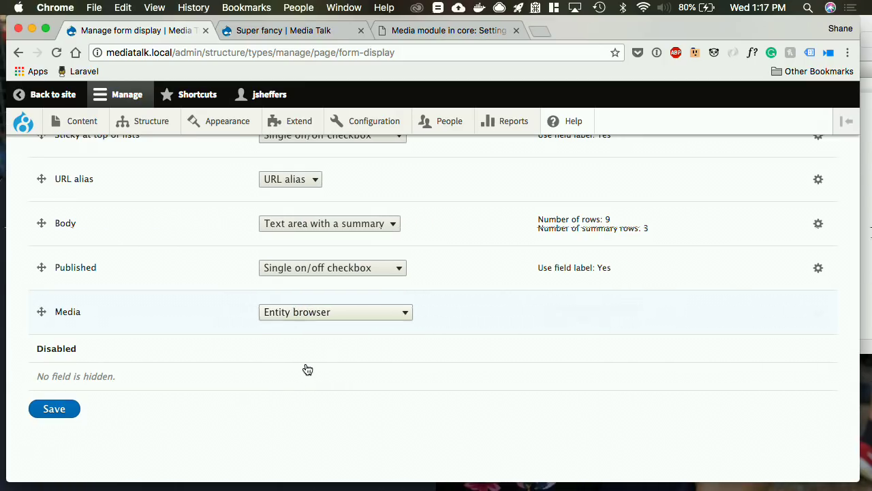
# - Set the Media widget's entity display plugin to Rendered entity with the Default view mode, and save the form display
pyautogui.click(818, 311)
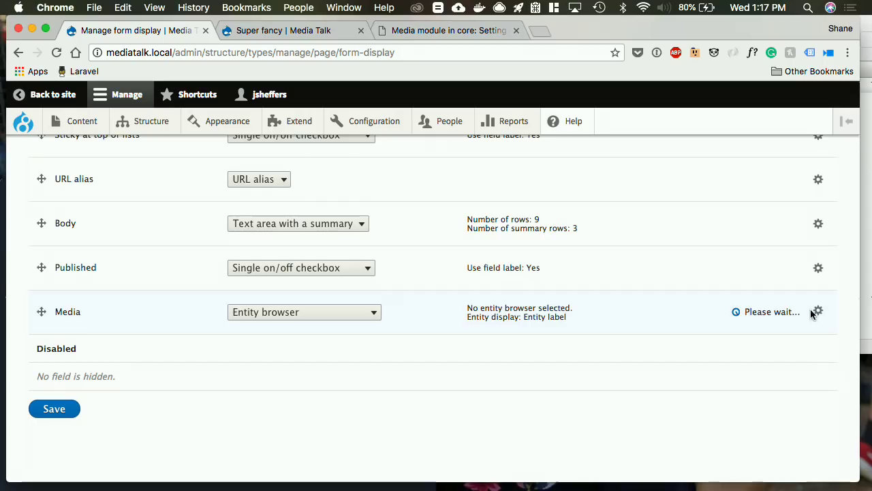
pyautogui.scroll(5, 451, 267)
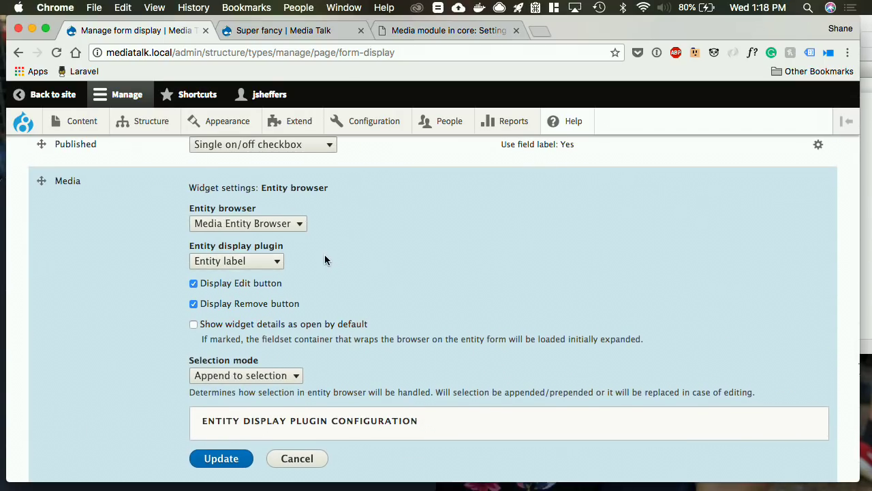
pyautogui.scroll(-1, 324, 259)
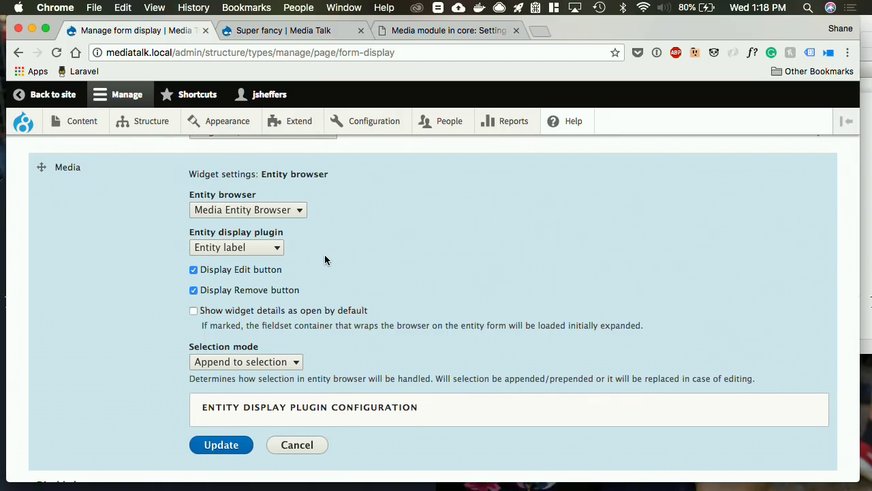
pyautogui.click(263, 247)
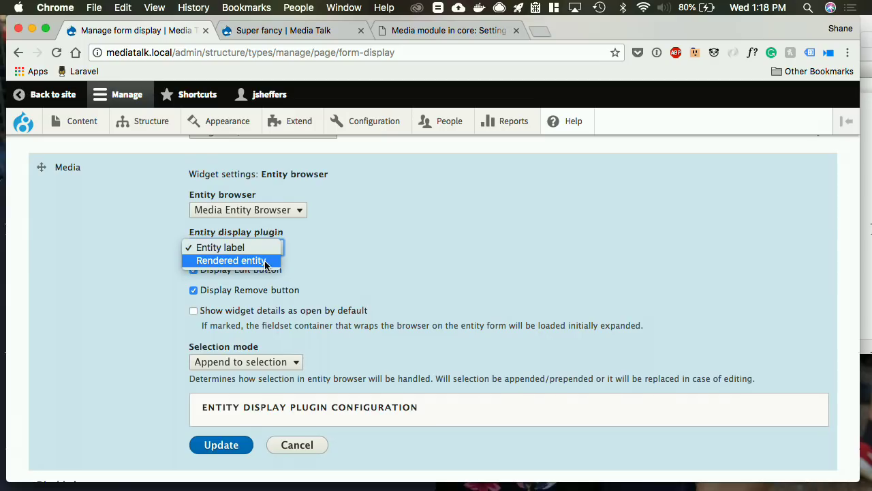
pyautogui.click(255, 247)
pyautogui.click(250, 248)
pyautogui.click(247, 261)
pyautogui.scroll(-1, 429, 265)
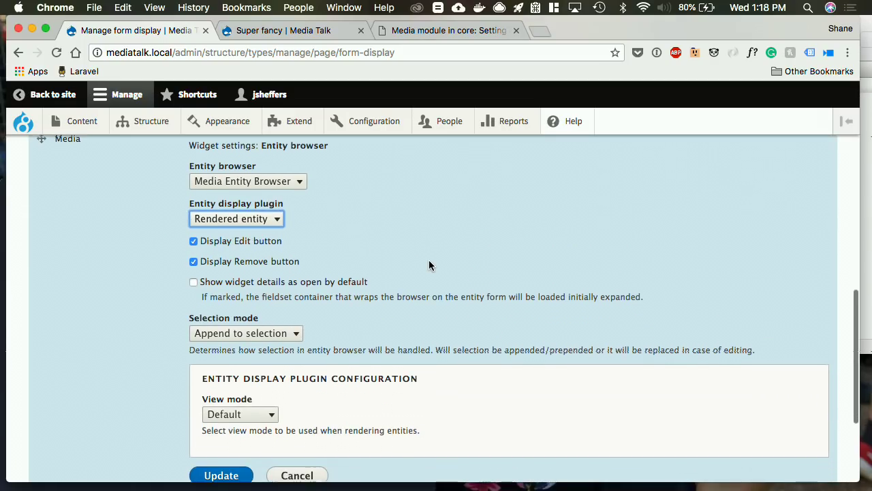
pyautogui.scroll(-4, 428, 261)
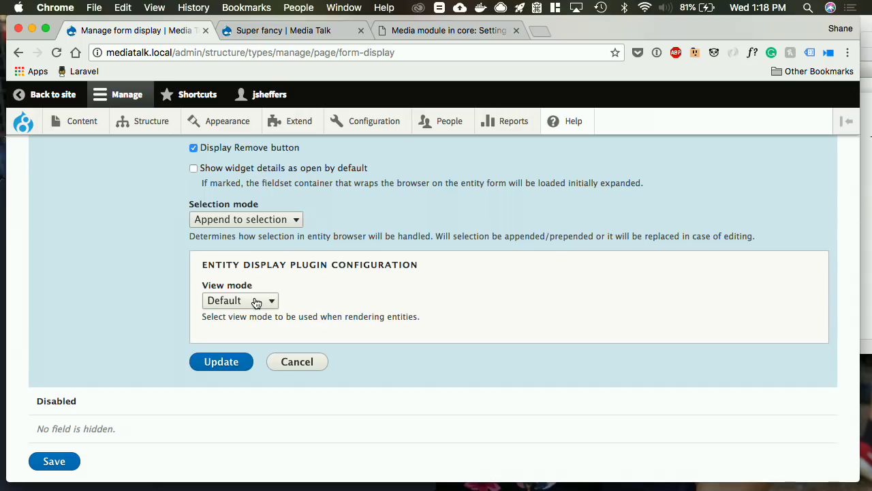
pyautogui.click(211, 356)
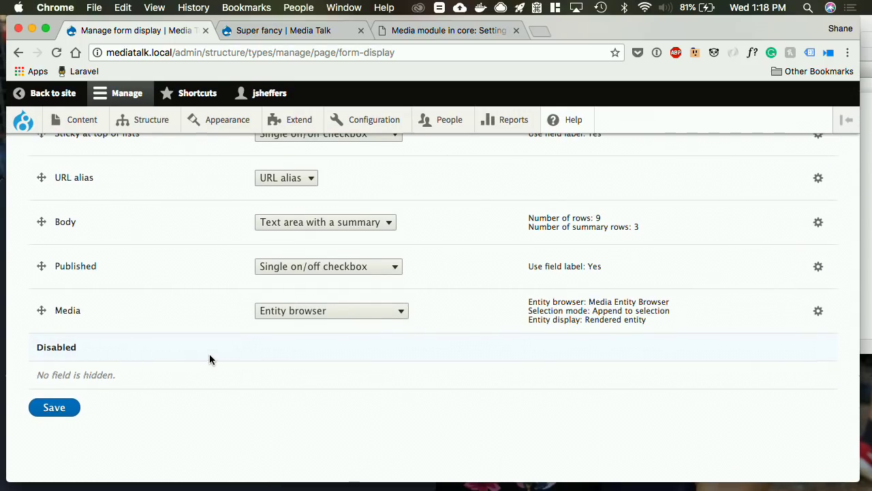
pyautogui.click(57, 408)
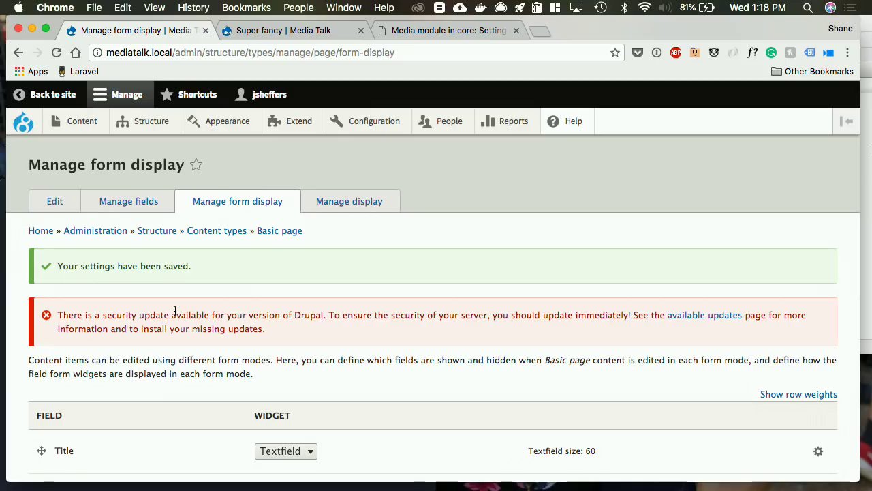
# - Review the saved Basic page form display and look over the site's content list
pyautogui.scroll(-10, 175, 311)
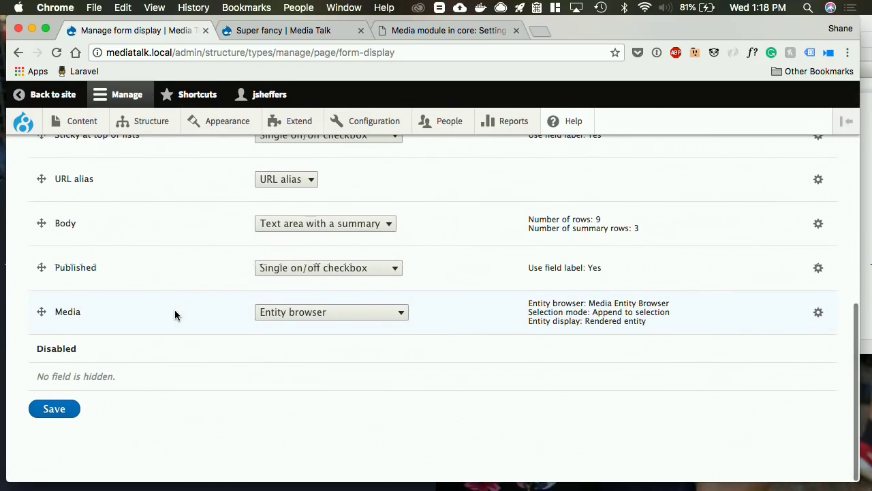
pyautogui.scroll(10, 175, 311)
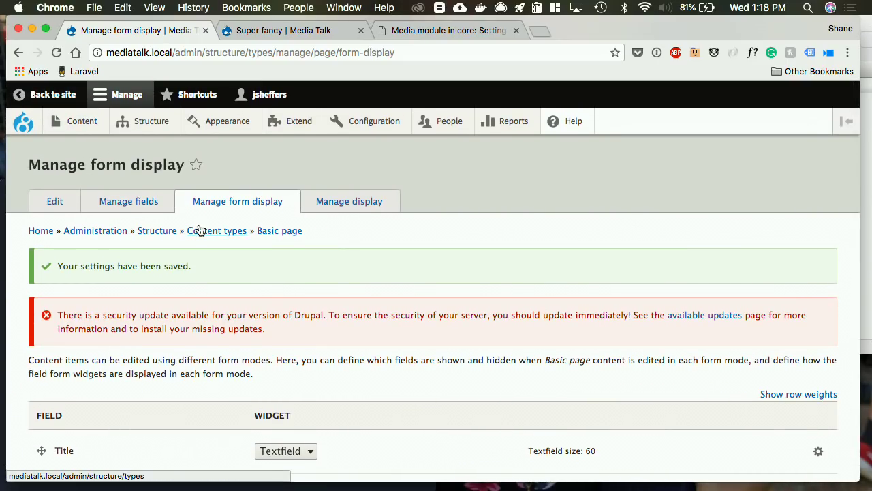
pyautogui.scroll(-6, 198, 230)
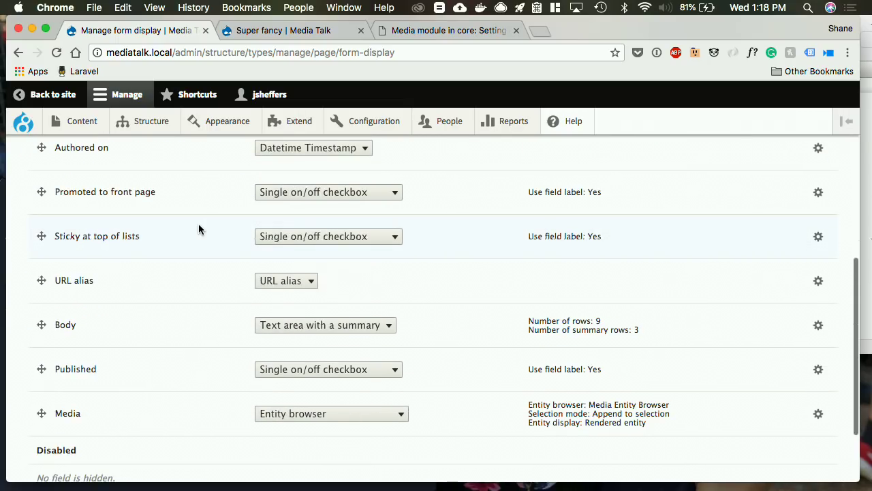
pyautogui.scroll(6, 198, 229)
pyautogui.click(72, 121)
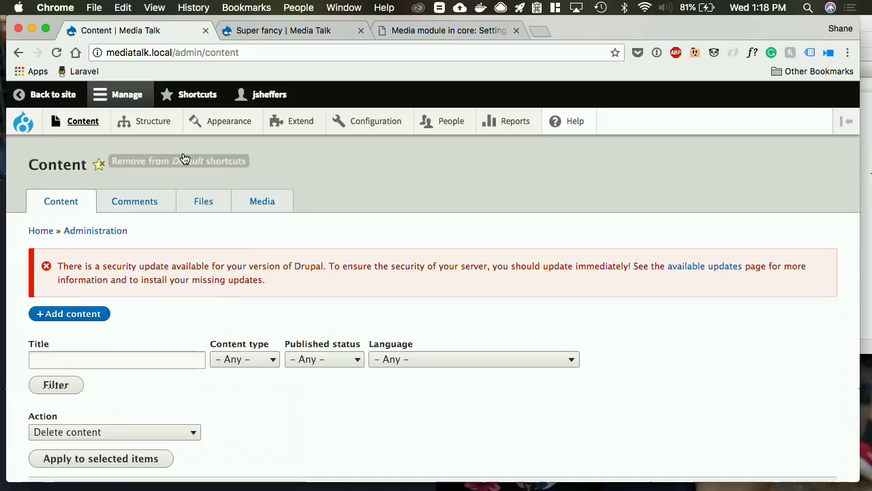
pyautogui.scroll(-3, 183, 158)
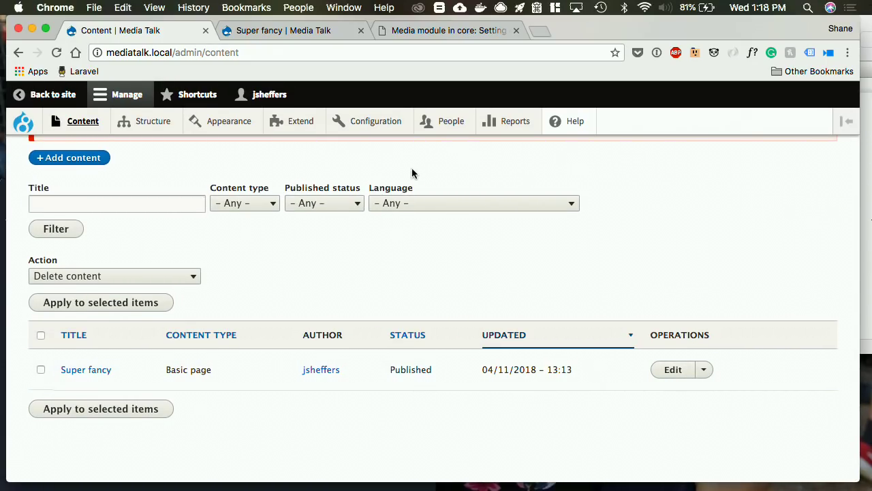
# - Go to the Entity Browsers configuration and open Media Entity Browser for editing
pyautogui.moveTo(383, 129)
pyautogui.moveTo(401, 202)
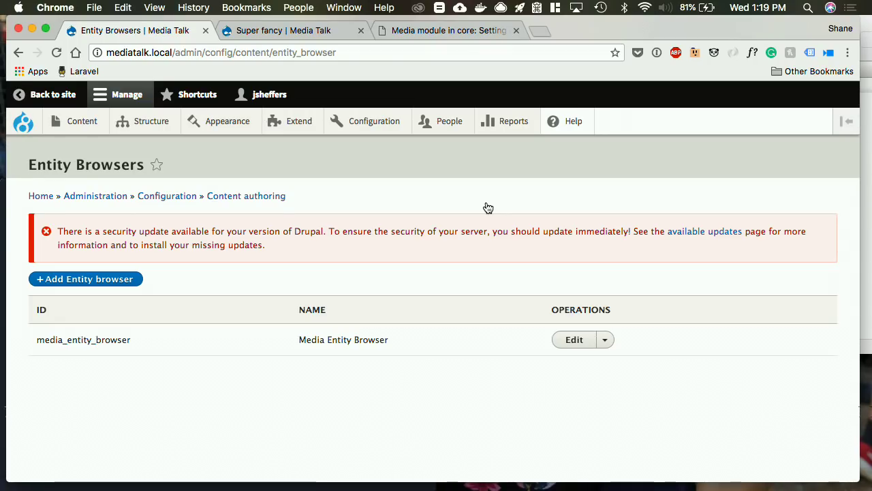
pyautogui.click(576, 342)
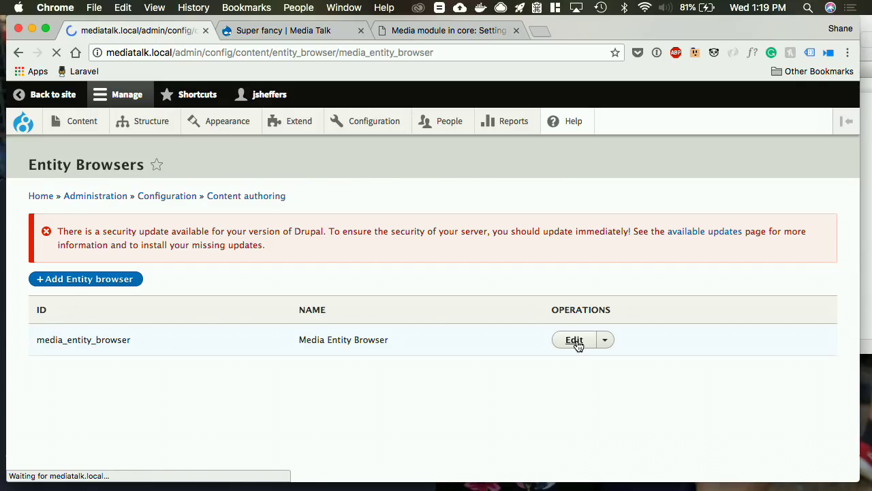
pyautogui.scroll(-4, 579, 347)
pyautogui.scroll(-3, 579, 346)
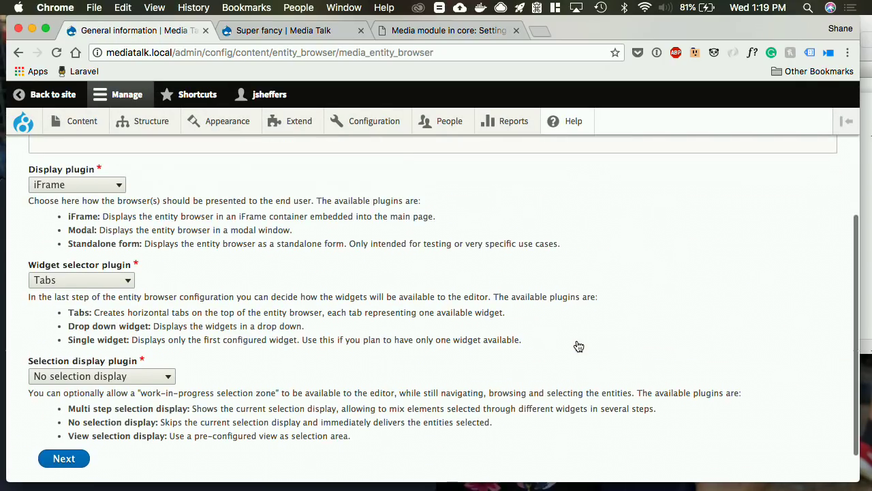
# - Set the entity browser's display plugin to Modal after checking the available display options
pyautogui.click(39, 184)
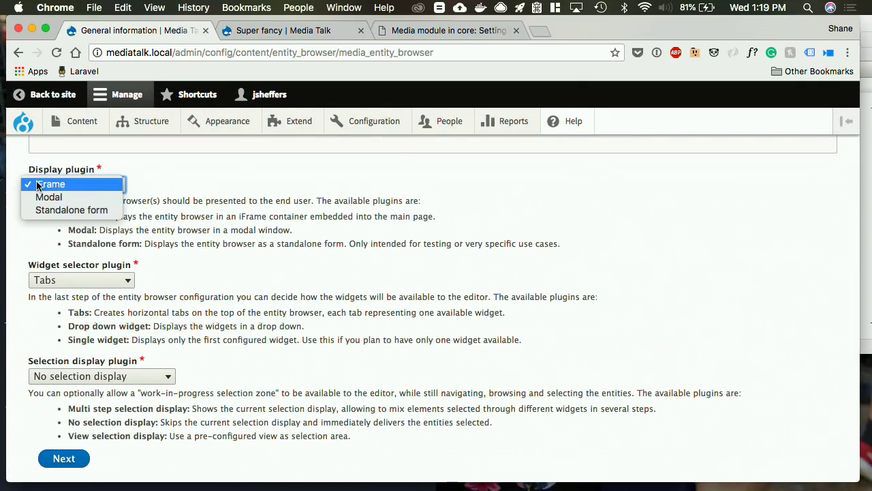
pyautogui.click(75, 183)
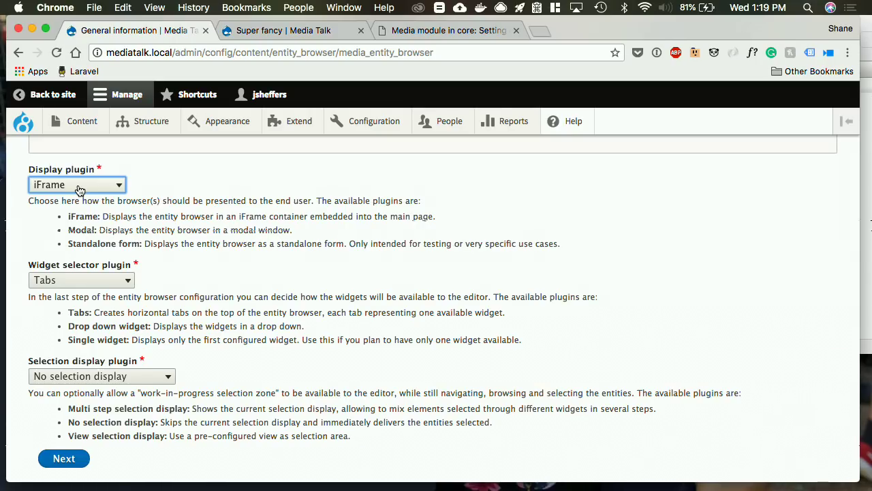
pyautogui.click(77, 185)
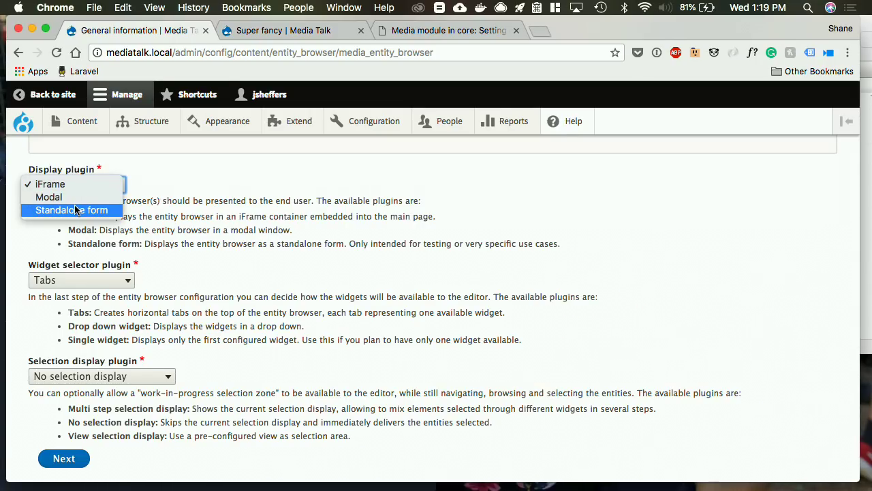
pyautogui.click(75, 199)
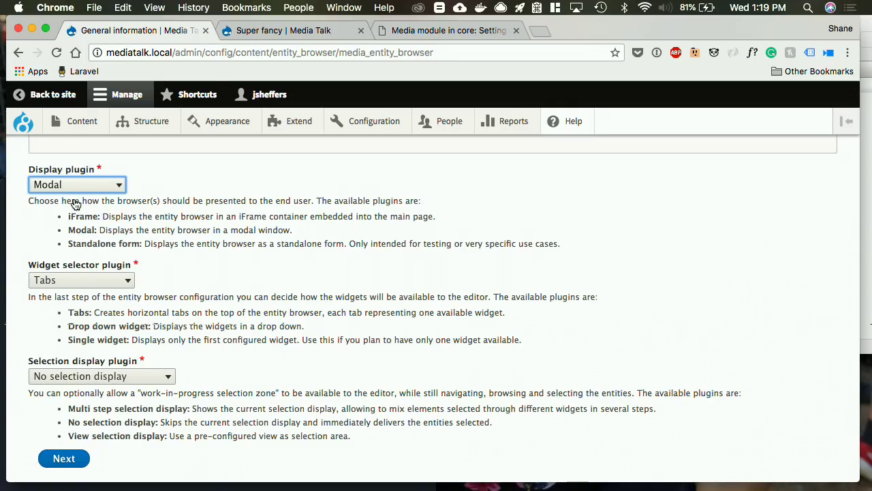
pyautogui.click(178, 213)
pyautogui.scroll(-3, 206, 230)
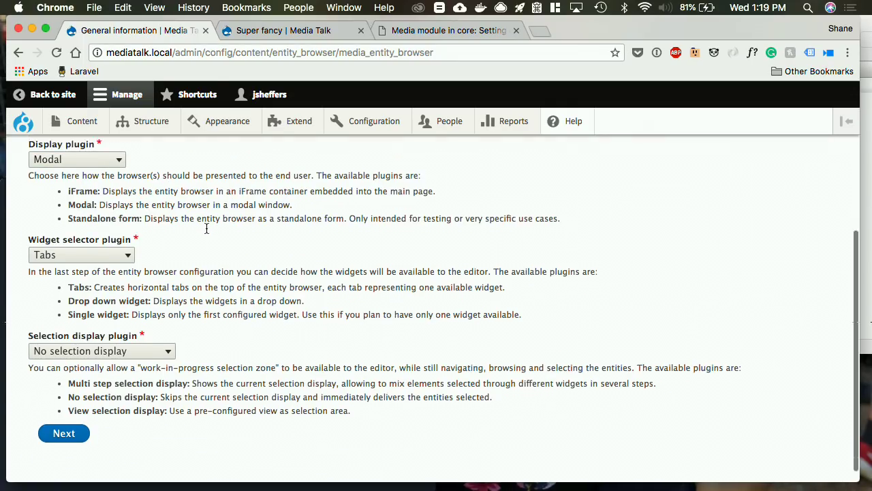
pyautogui.scroll(3, 206, 233)
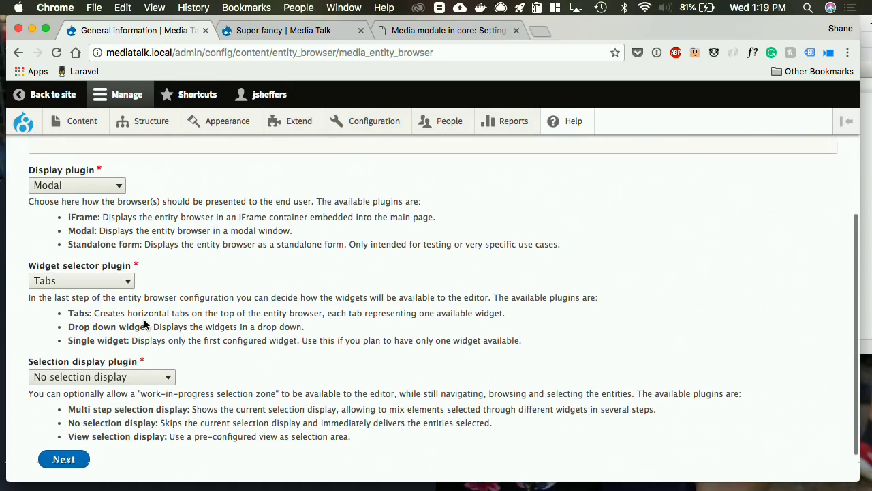
# - Check the widget selector options, keep Tabs and No selection display, and continue to the Display settings
pyautogui.click(113, 282)
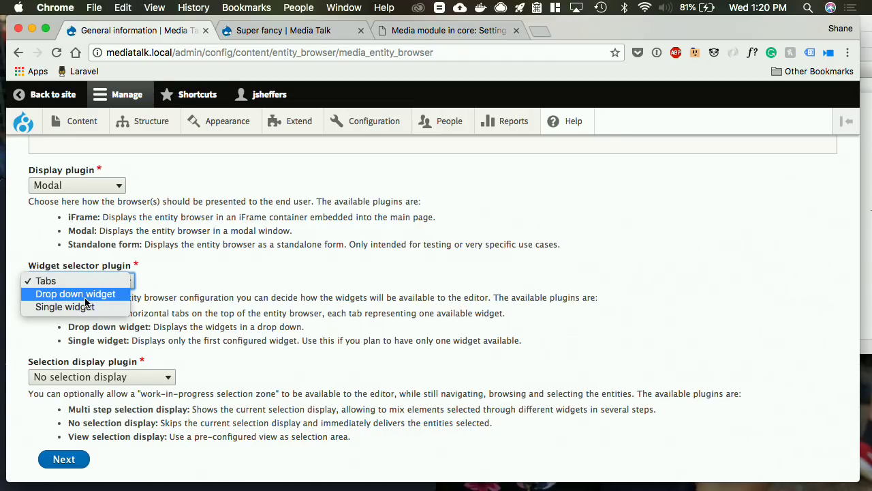
pyautogui.click(261, 286)
pyautogui.scroll(-2, 261, 284)
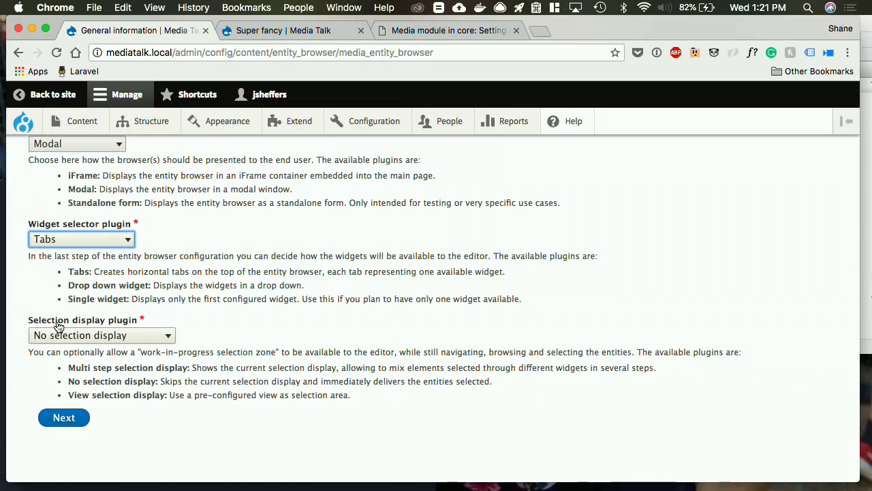
pyautogui.click(62, 418)
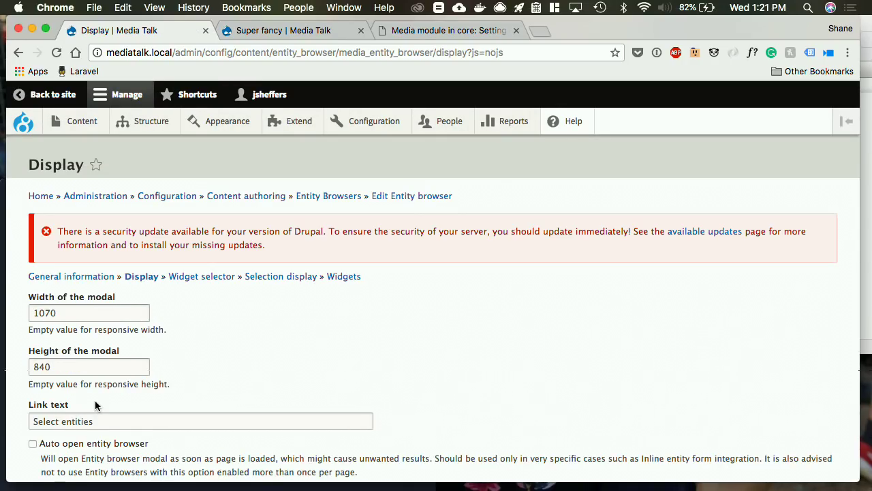
# - Clear the modal's width and height for responsive sizing and continue to the Widget selector settings
pyautogui.scroll(-2, 95, 404)
pyautogui.doubleClick(94, 238)
pyautogui.press('BackSpace')
pyautogui.doubleClick(109, 293)
pyautogui.press('BackSpace')
pyautogui.click(268, 267)
pyautogui.scroll(-1, 267, 267)
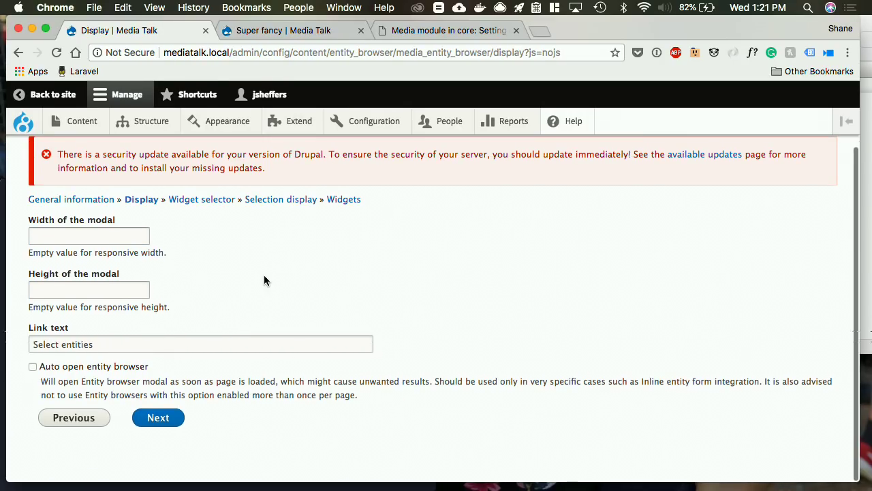
pyautogui.click(158, 418)
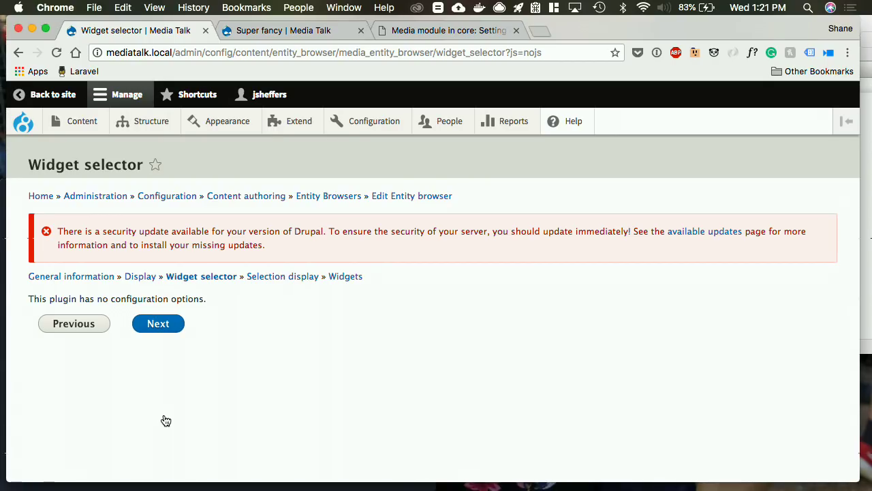
# - Continue past the Widget selector and Selection display settings to Widgets, and check the widget plugins that can be added
pyautogui.click(151, 329)
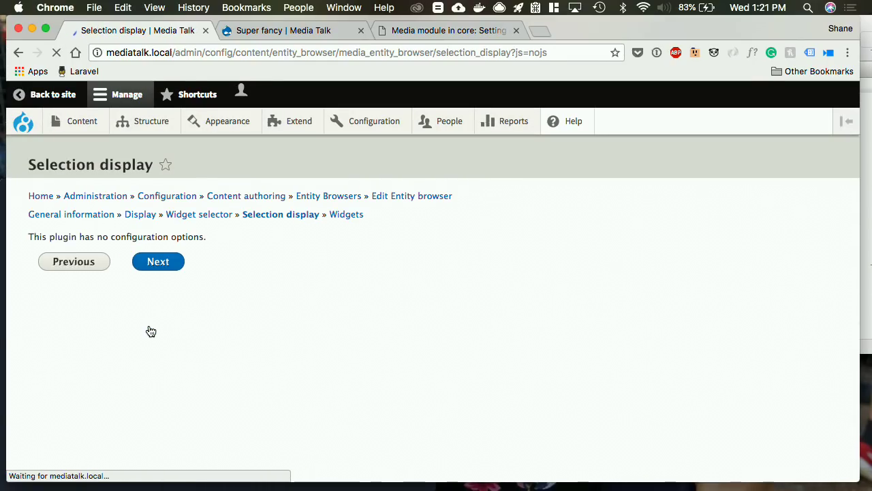
pyautogui.click(156, 329)
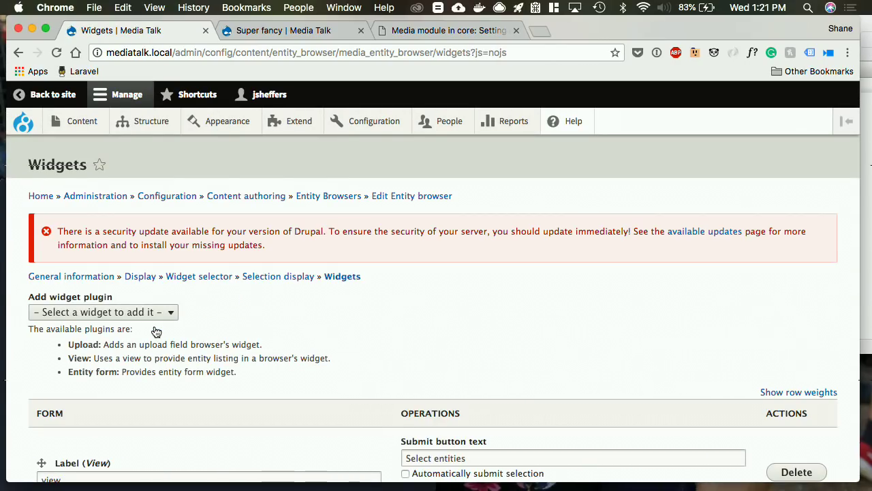
pyautogui.scroll(-4, 156, 331)
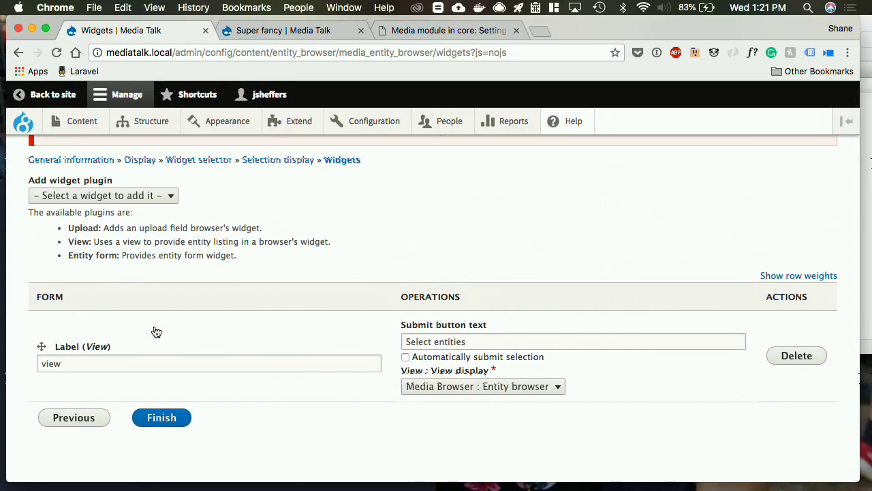
pyautogui.click(136, 197)
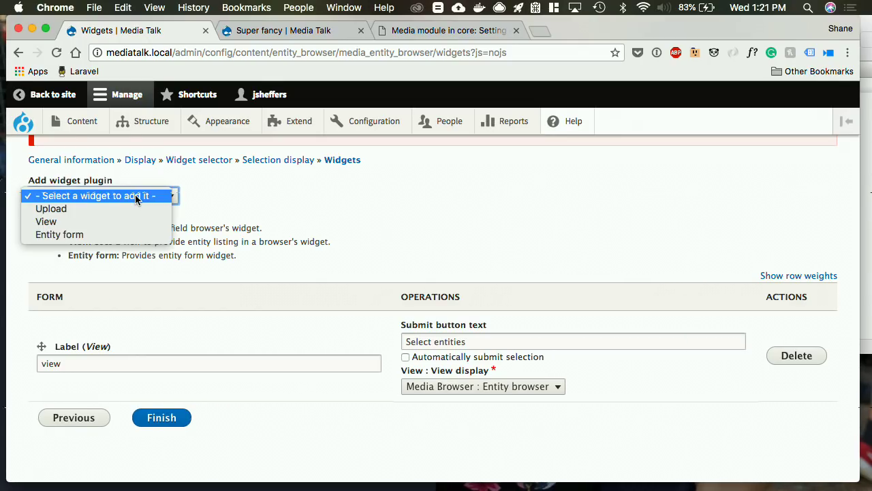
pyautogui.click(406, 243)
# - Capitalize the label of the existing view widget so it reads View
pyautogui.doubleClick(98, 360)
pyautogui.press('BackSpace')
pyautogui.write('iew')
pyautogui.doubleClick(69, 357)
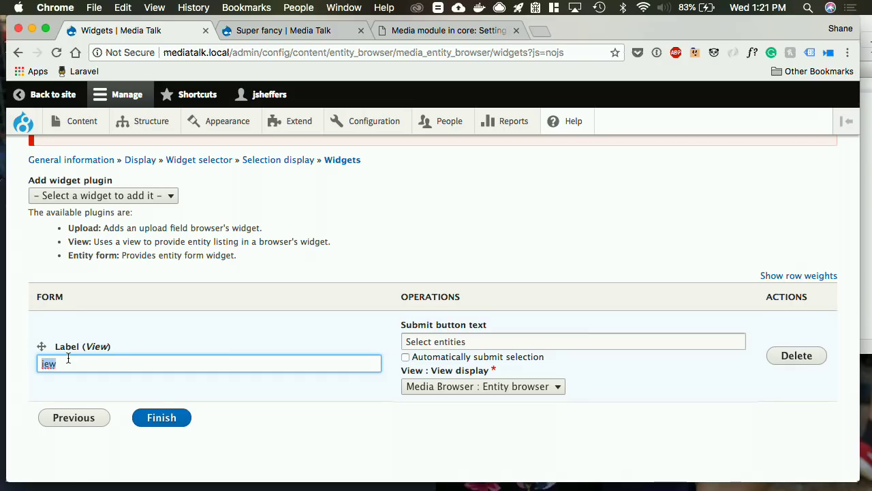
pyautogui.press('BackSpace')
pyautogui.write('View')
pyautogui.click(489, 300)
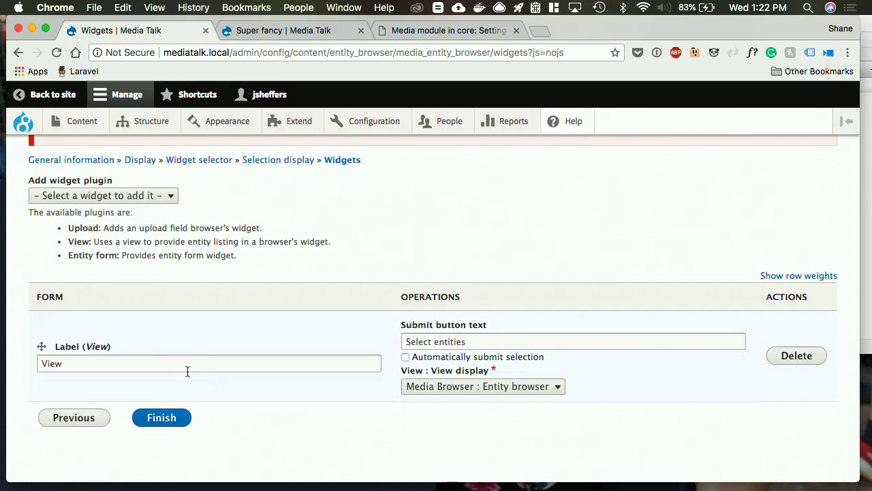
# - Add an Upload widget to check its settings, and delete it again
pyautogui.click(114, 196)
pyautogui.click(113, 209)
pyautogui.scroll(-5, 610, 320)
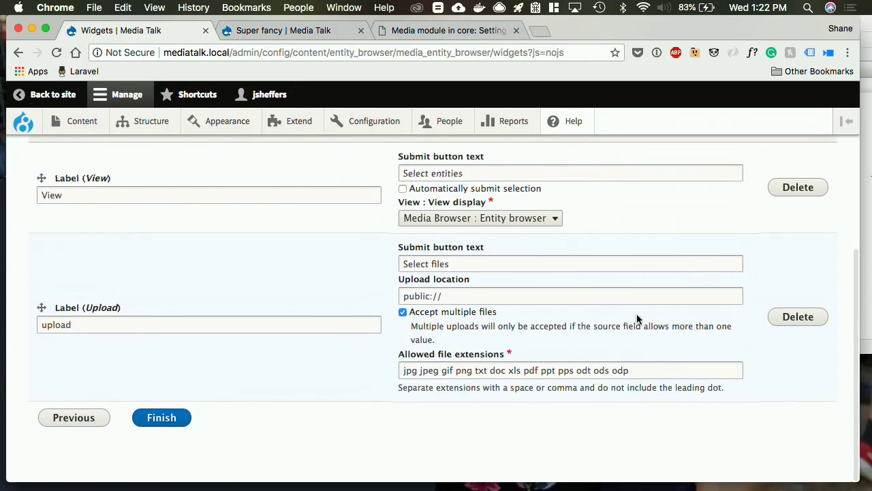
pyautogui.click(800, 317)
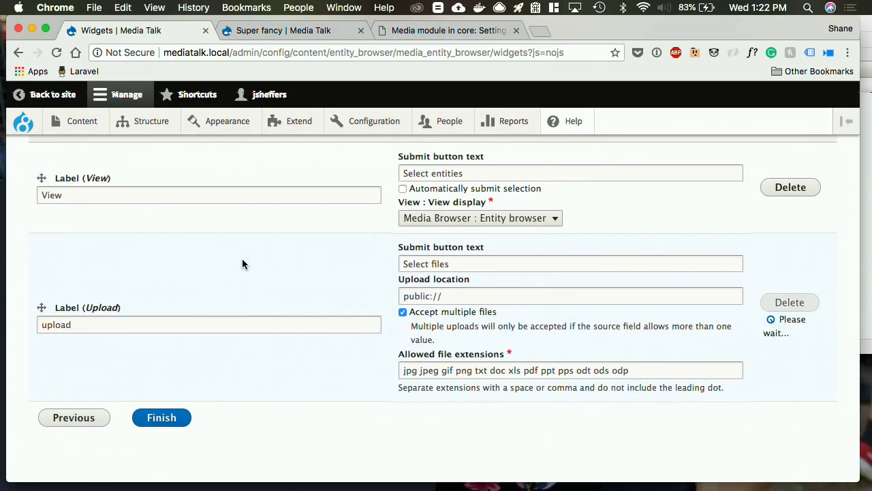
# - Finish the entity browser configuration and open the Super fancy page for editing from the content list
pyautogui.click(167, 419)
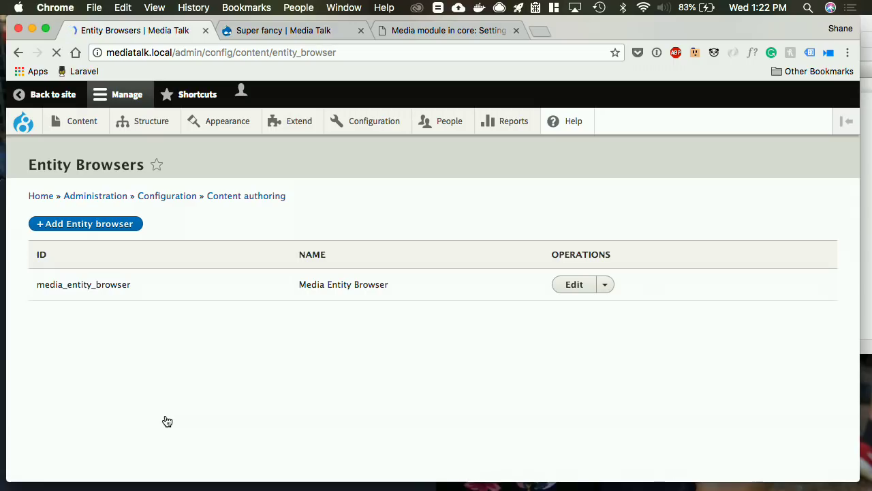
pyautogui.click(297, 123)
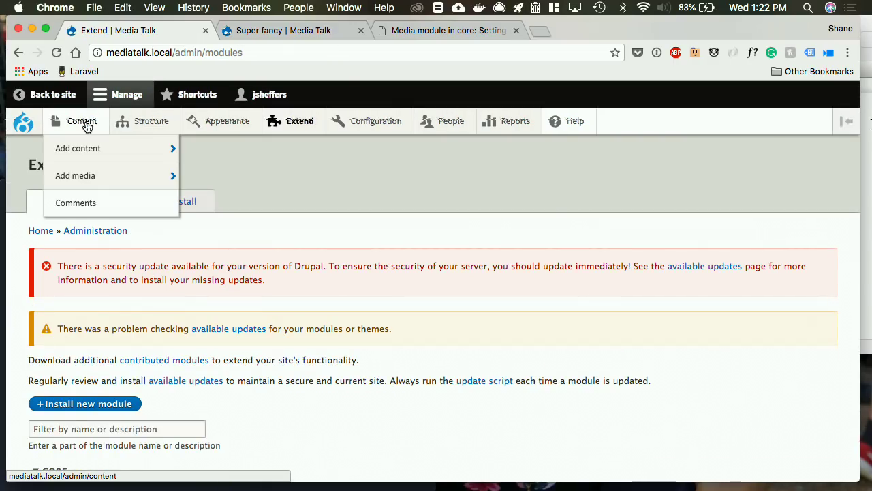
pyautogui.click(58, 122)
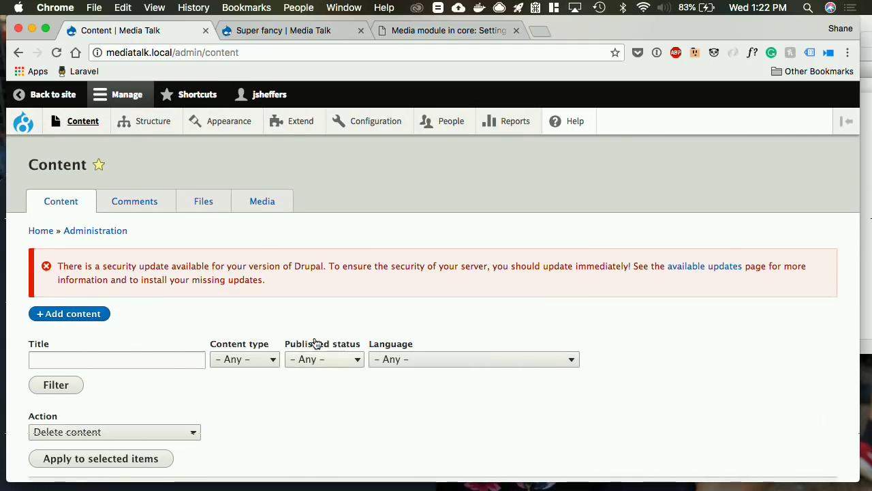
pyautogui.scroll(-5, 422, 340)
pyautogui.click(671, 377)
# - Open the entity browser from the page's Media field and examine the modal's View tab, filters and media listing
pyautogui.scroll(-10, 650, 372)
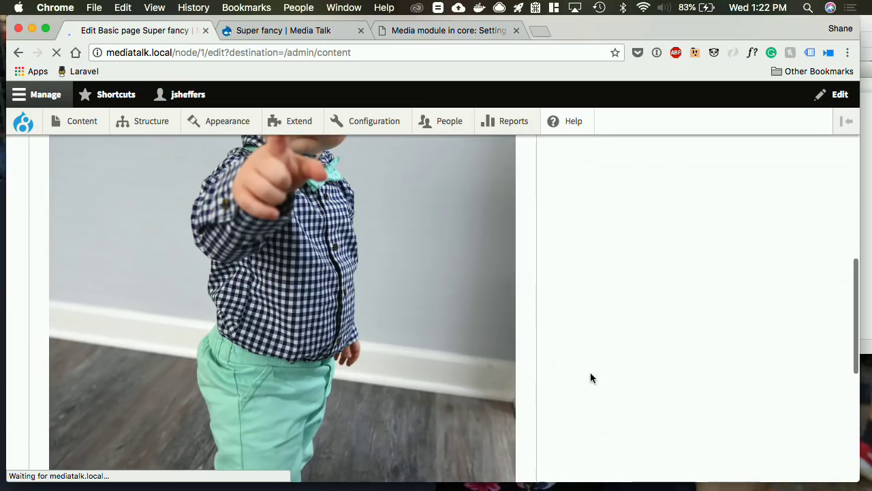
pyautogui.scroll(5, 346, 259)
pyautogui.click(127, 266)
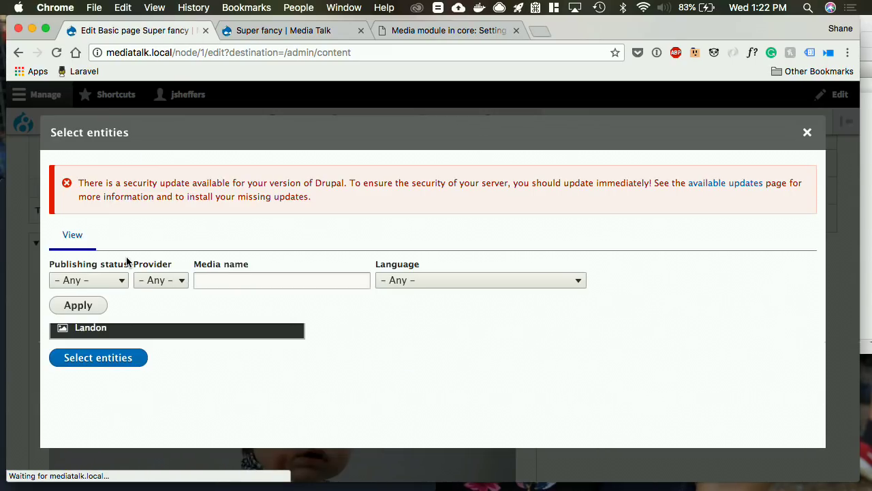
pyautogui.scroll(-3, 587, 361)
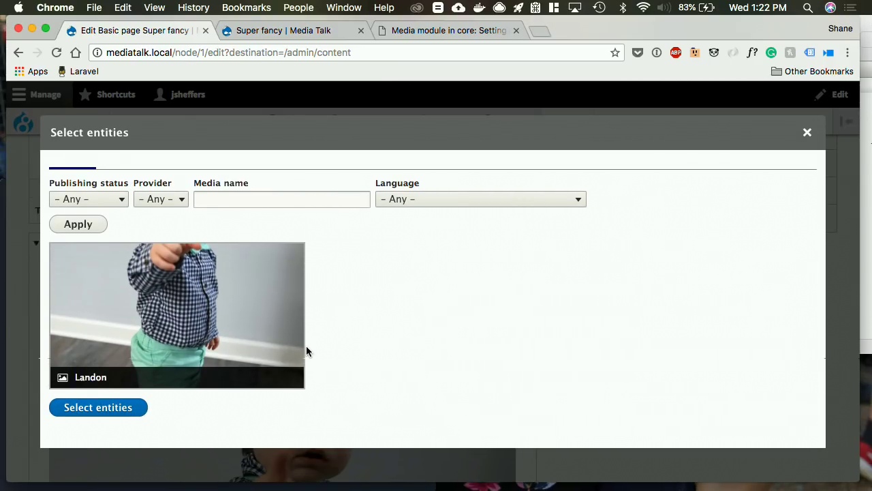
pyautogui.scroll(3, 306, 347)
pyautogui.scroll(-3, 306, 347)
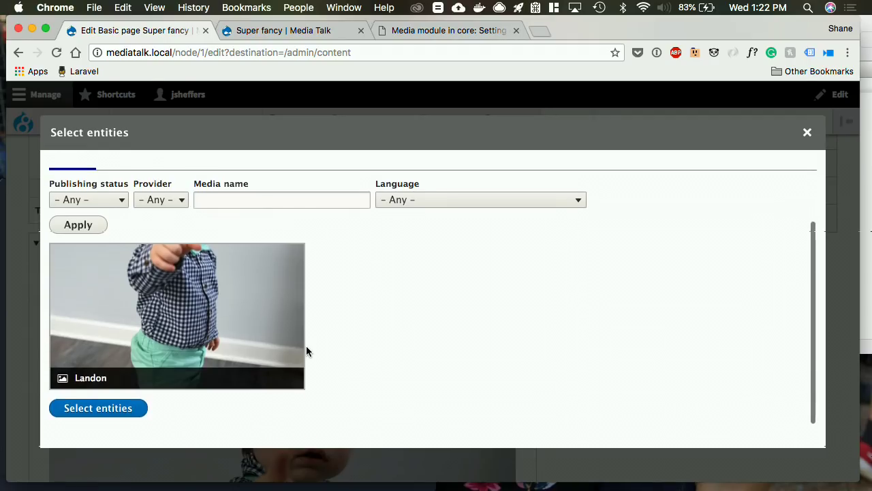
pyautogui.scroll(3, 299, 273)
pyautogui.scroll(-3, 341, 265)
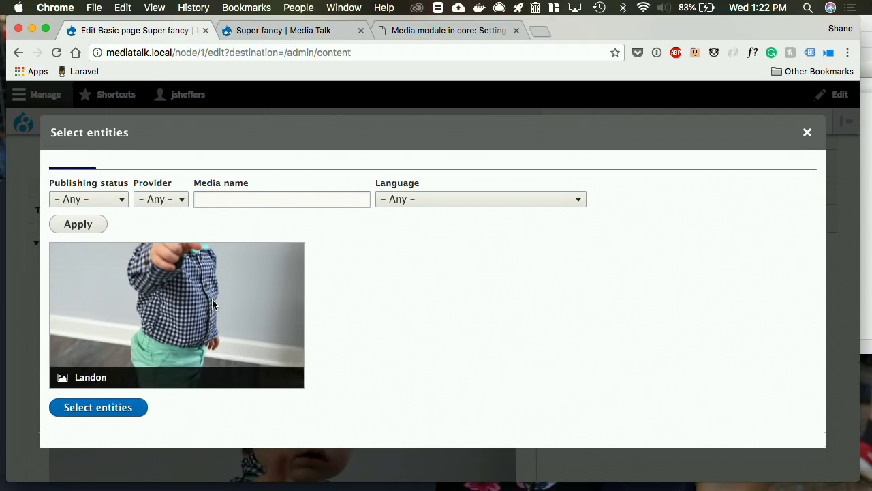
pyautogui.scroll(3, 212, 300)
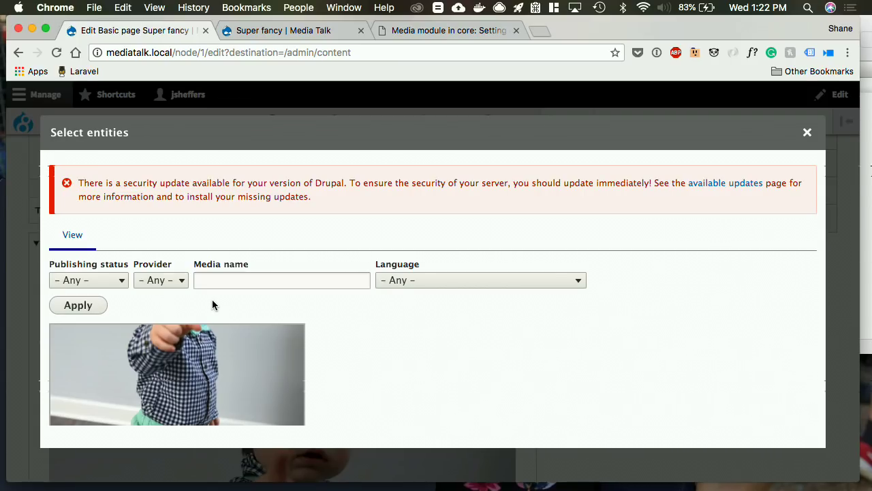
pyautogui.tripleClick(212, 198)
pyautogui.click(212, 202)
# - Select the existing image in the entity browser modal and submit it to the Media field
pyautogui.scroll(-3, 233, 225)
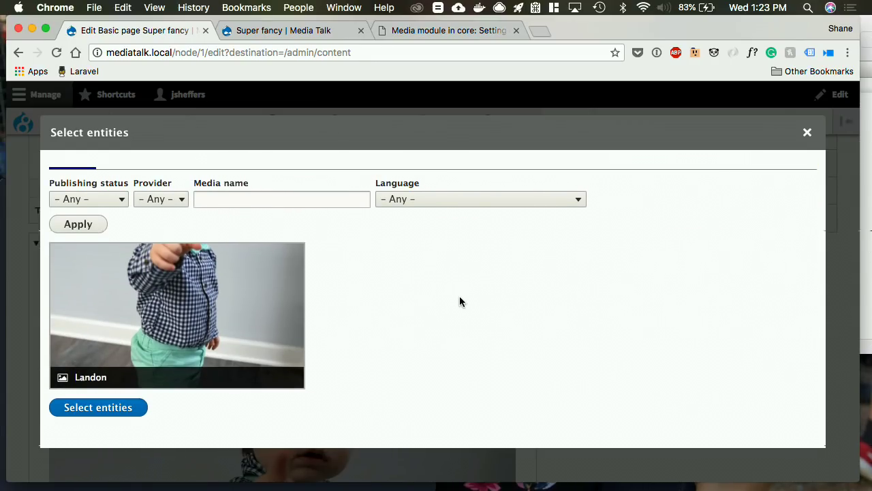
pyautogui.scroll(1, 459, 300)
pyautogui.scroll(-1, 460, 298)
pyautogui.click(168, 316)
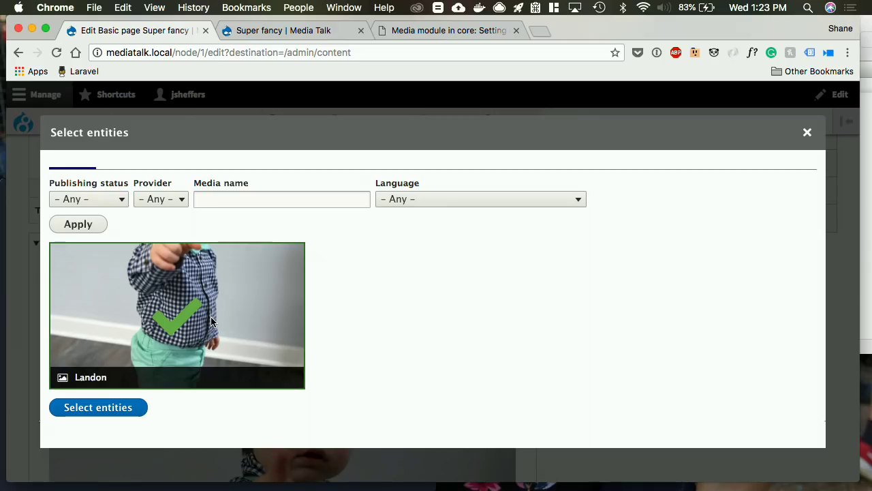
pyautogui.click(93, 408)
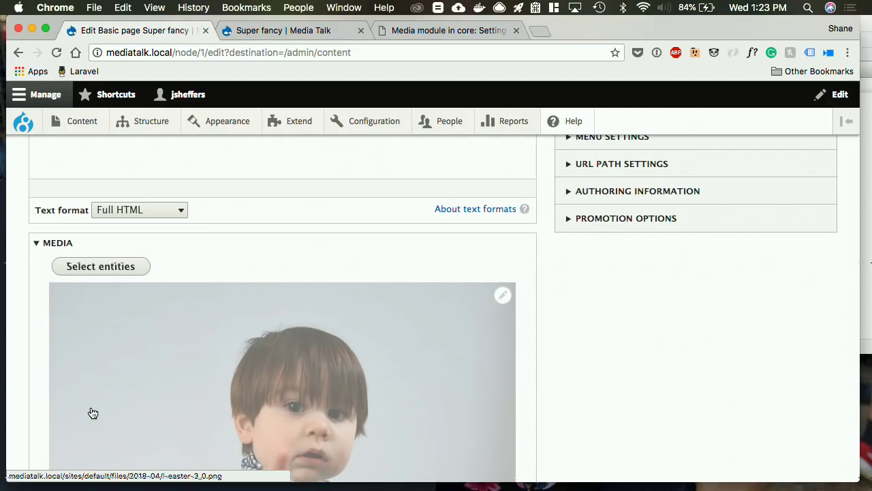
# - Review the Super fancy edit form, examining the image previews in its Media field
pyautogui.scroll(-15, 93, 413)
pyautogui.scroll(-3, 92, 411)
pyautogui.scroll(15, 103, 395)
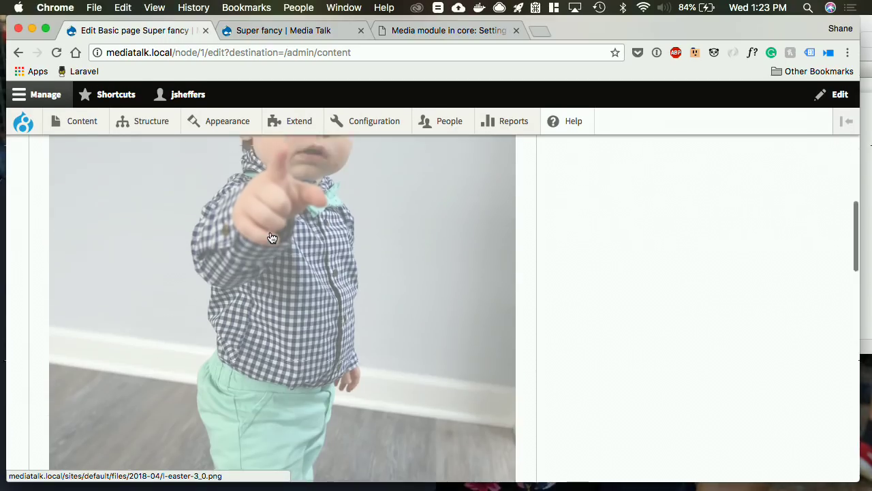
pyautogui.scroll(10, 271, 237)
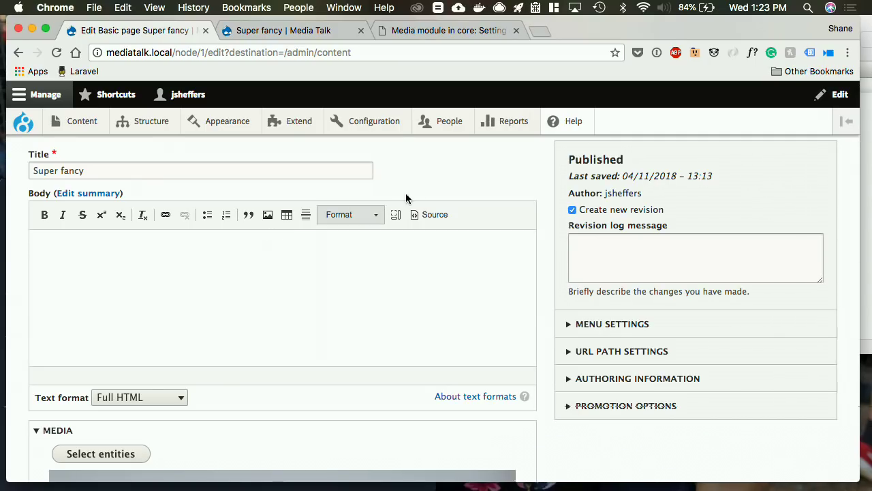
pyautogui.scroll(-3, 449, 392)
pyautogui.scroll(-5, 449, 392)
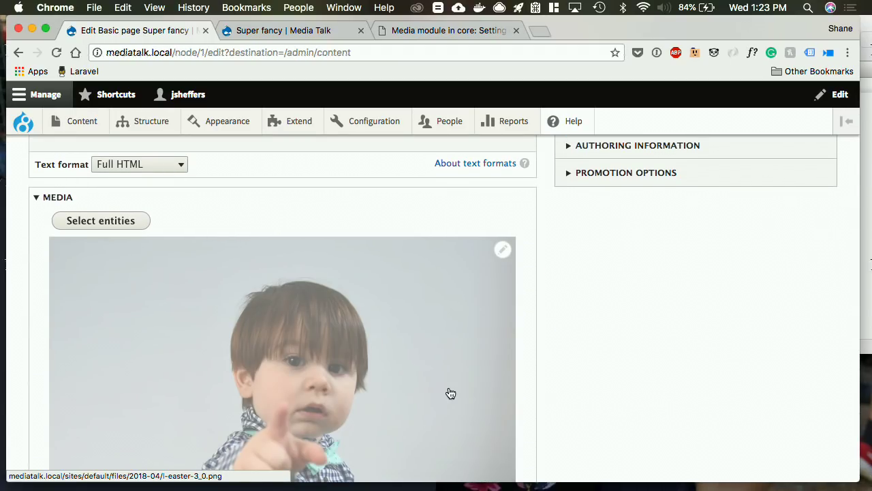
pyautogui.scroll(-4, 451, 393)
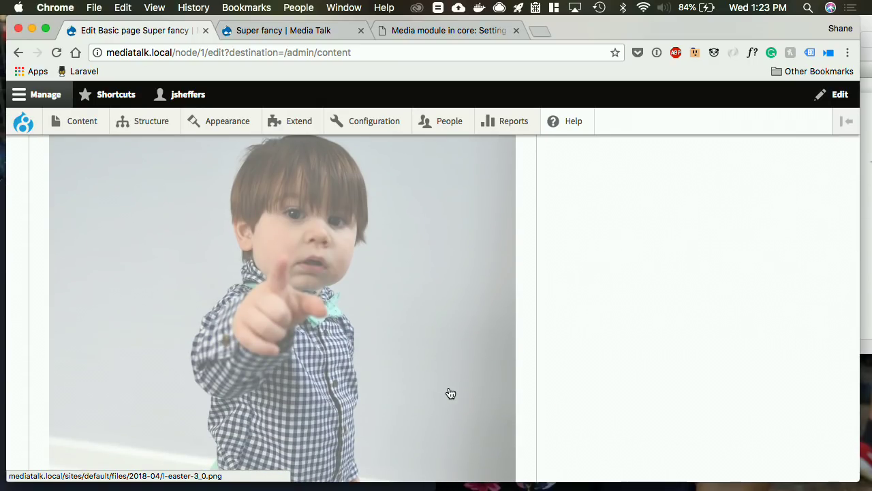
pyautogui.scroll(6, 579, 202)
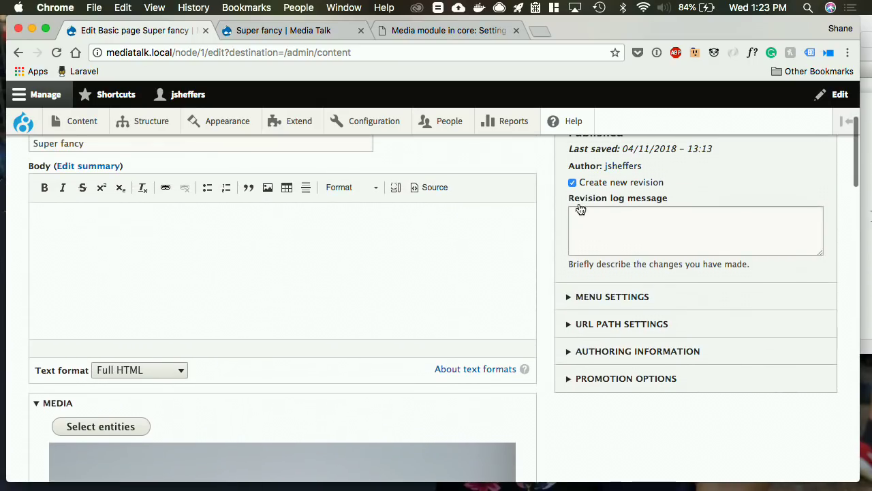
pyautogui.scroll(5, 285, 348)
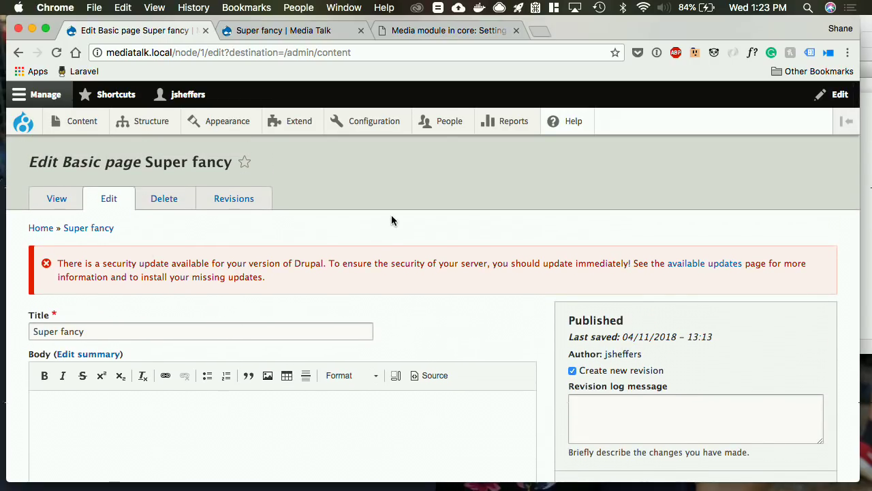
# - Open the site's module list, and view the Extending Entity Browser and Embedding Entities slides in the presentation
pyautogui.click(289, 130)
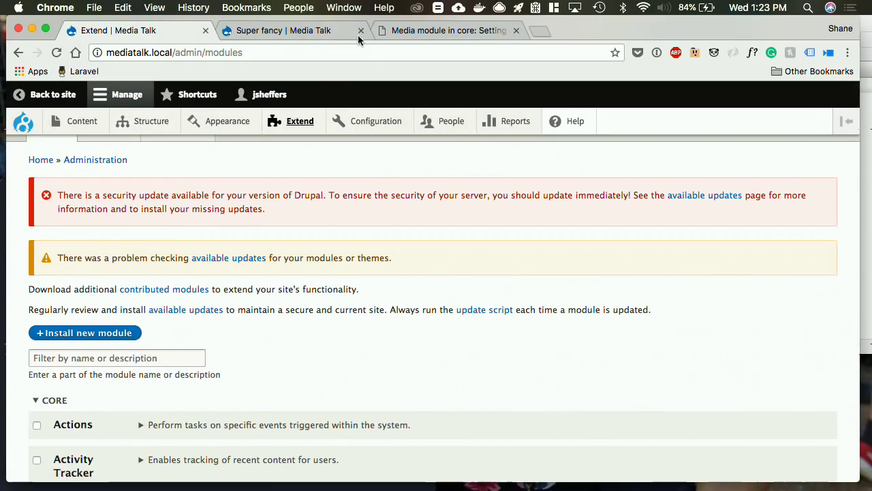
pyautogui.click(400, 31)
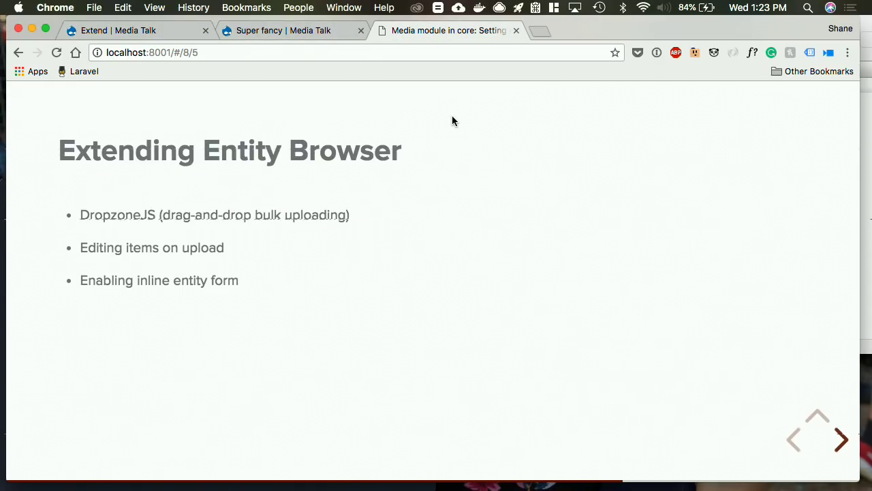
pyautogui.press('Right')
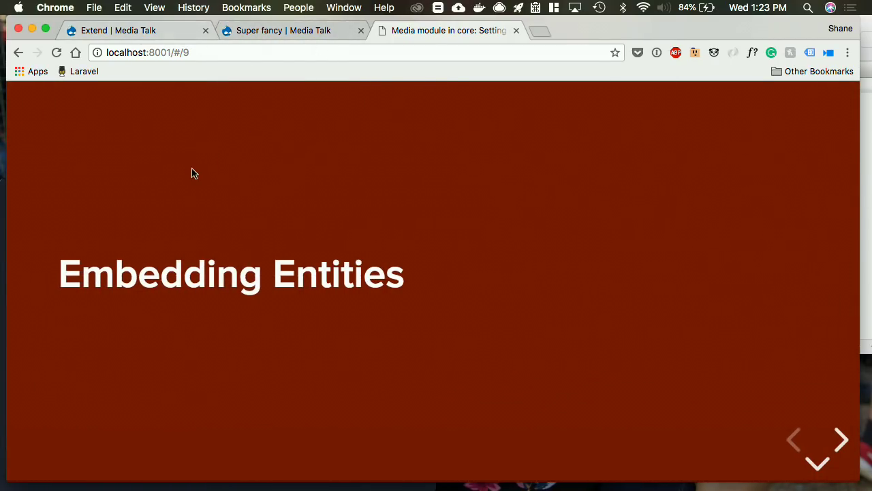
pyautogui.press('super+Tab')
pyautogui.click(136, 245)
pyautogui.click(144, 145)
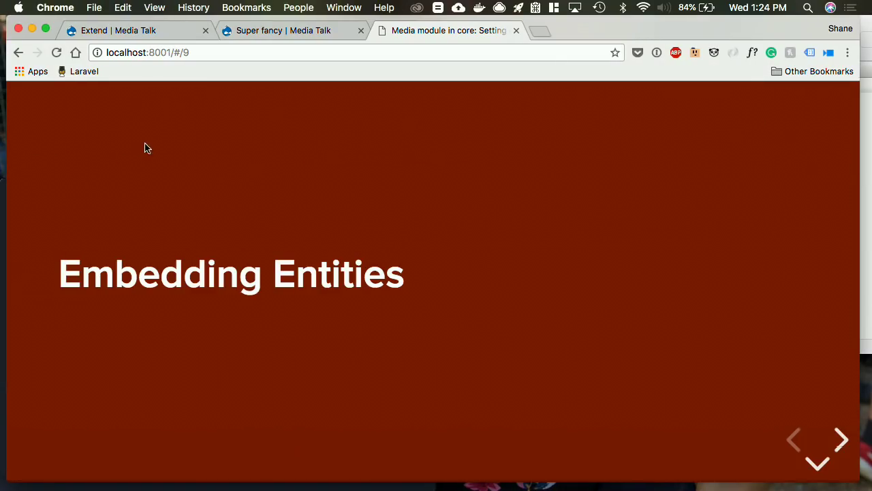
# - Filter the site's module list by Dropzone and install the dropzonejs and DropzoneJS entity browser widget modules
pyautogui.click(158, 30)
pyautogui.scroll(-3, 307, 264)
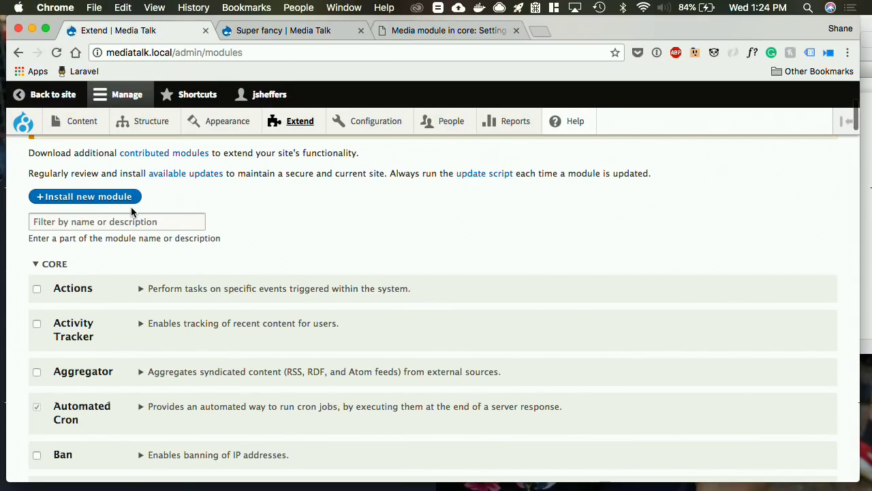
pyautogui.click(129, 222)
pyautogui.write('Dropzone')
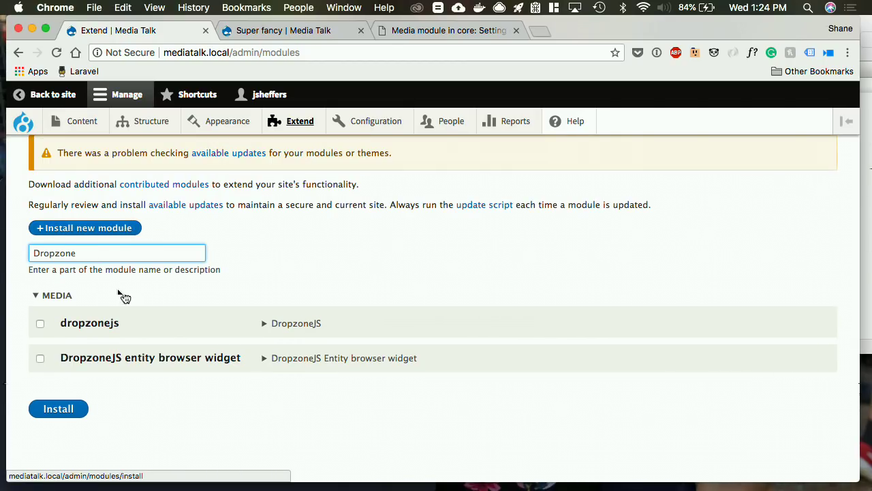
pyautogui.click(87, 324)
pyautogui.click(88, 359)
pyautogui.click(59, 409)
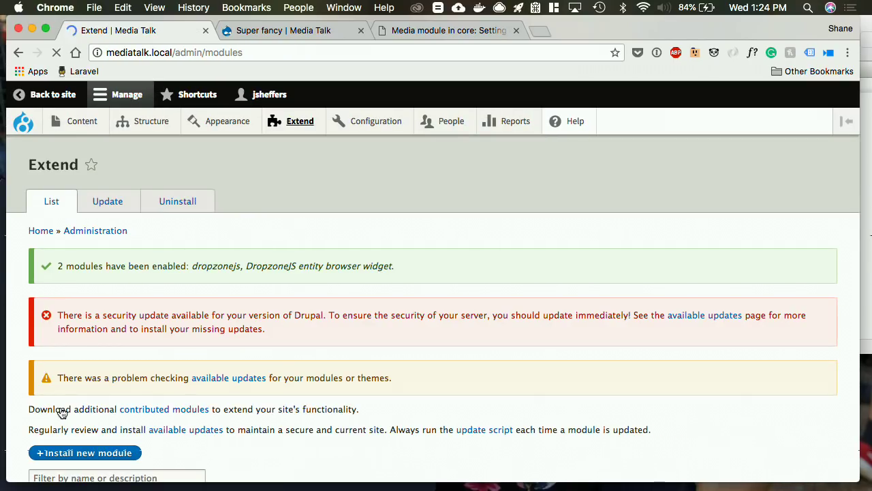
pyautogui.scroll(-1, 61, 412)
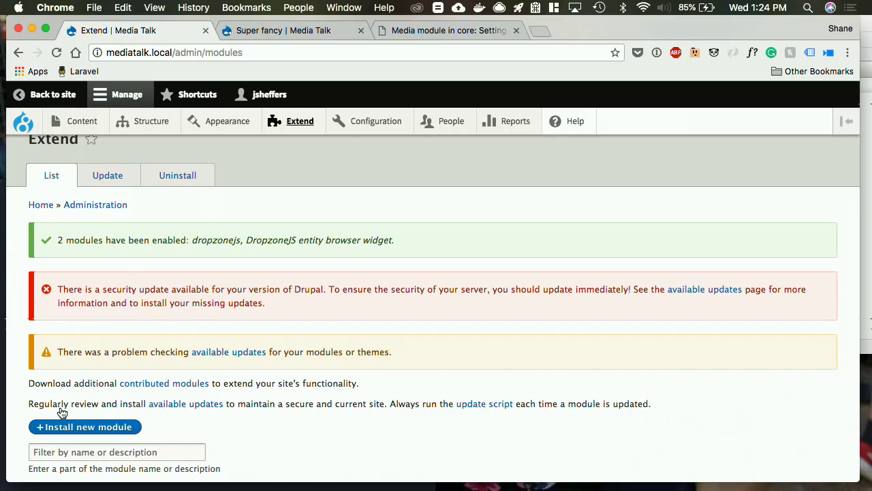
pyautogui.scroll(-2, 61, 412)
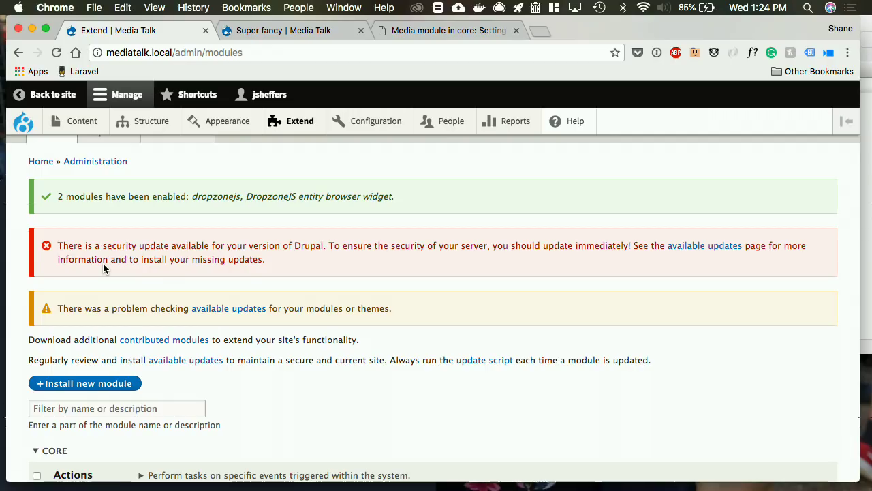
# - Open the Media Entity Browser configuration for editing and go to its Widgets settings
pyautogui.scroll(2, 256, 258)
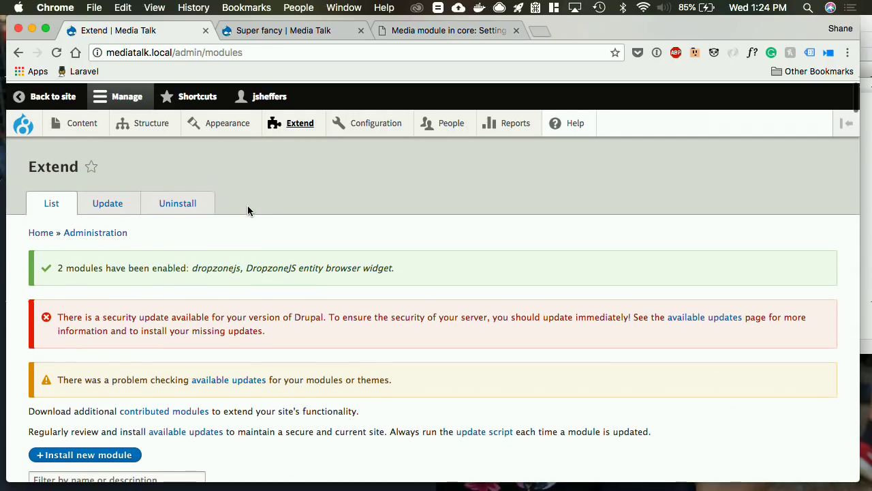
pyautogui.moveTo(162, 129)
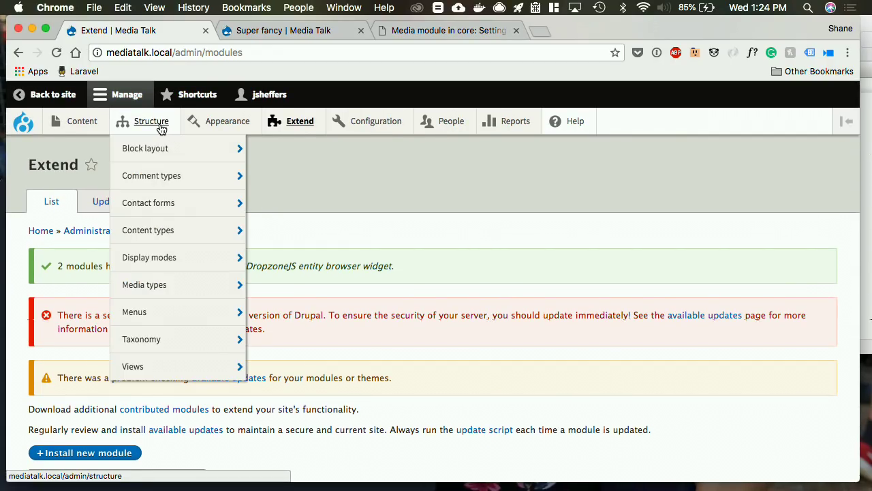
pyautogui.moveTo(392, 126)
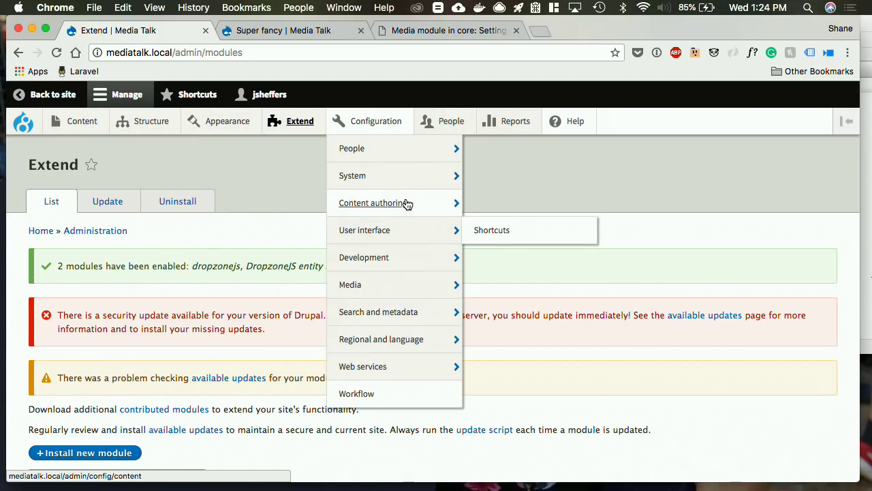
pyautogui.moveTo(405, 203)
pyautogui.click(517, 207)
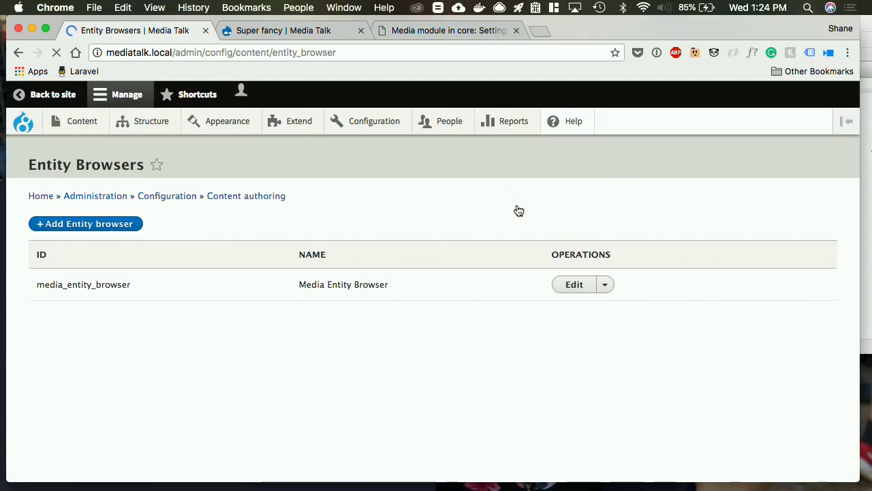
pyautogui.click(566, 343)
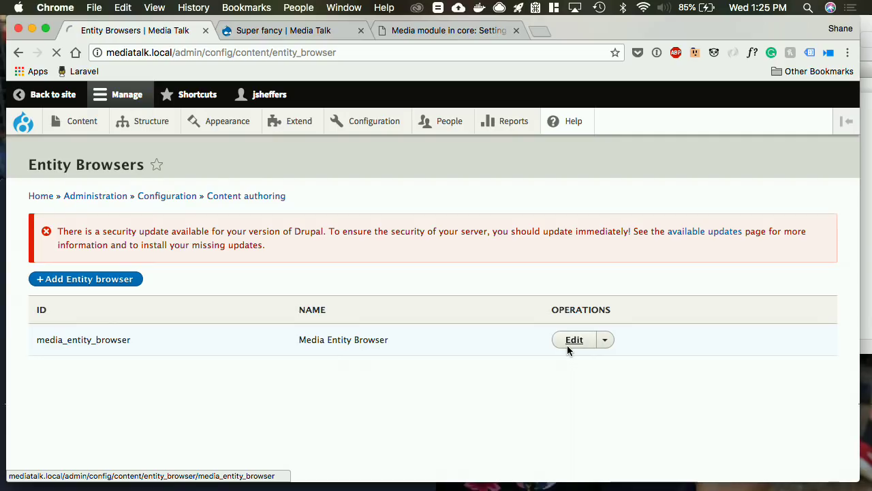
pyautogui.scroll(-5, 356, 293)
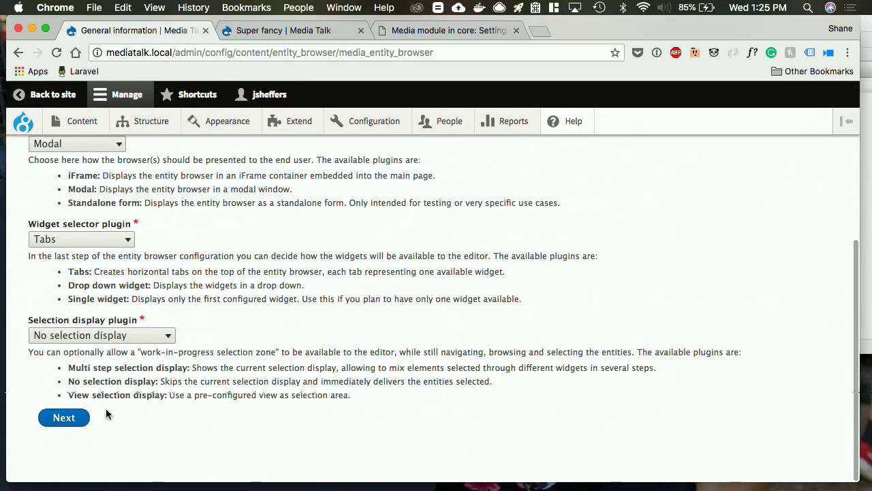
pyautogui.scroll(4, 378, 247)
pyautogui.click(341, 237)
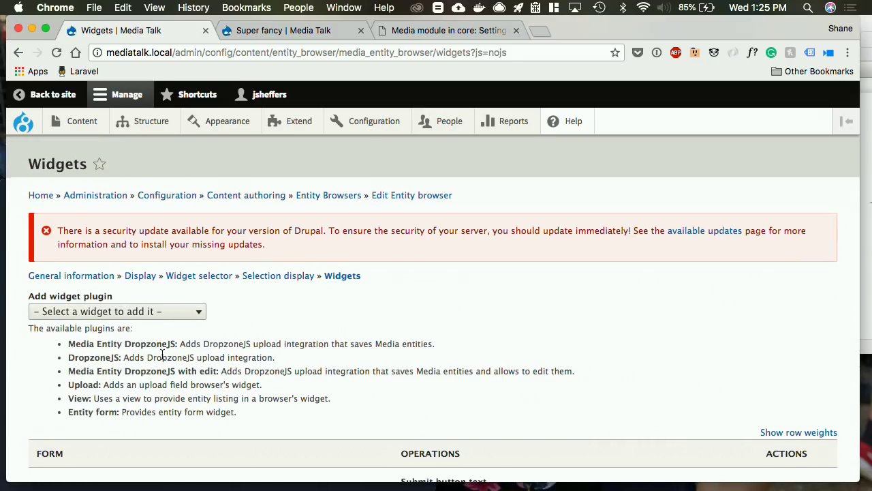
# - Add the Media Entity DropzoneJS with edit widget to the entity browser
pyautogui.scroll(-2, 164, 321)
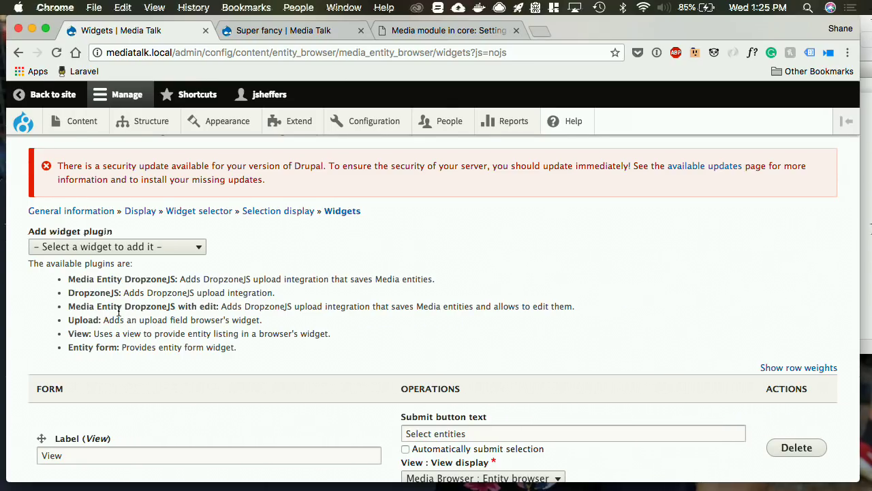
pyautogui.click(117, 249)
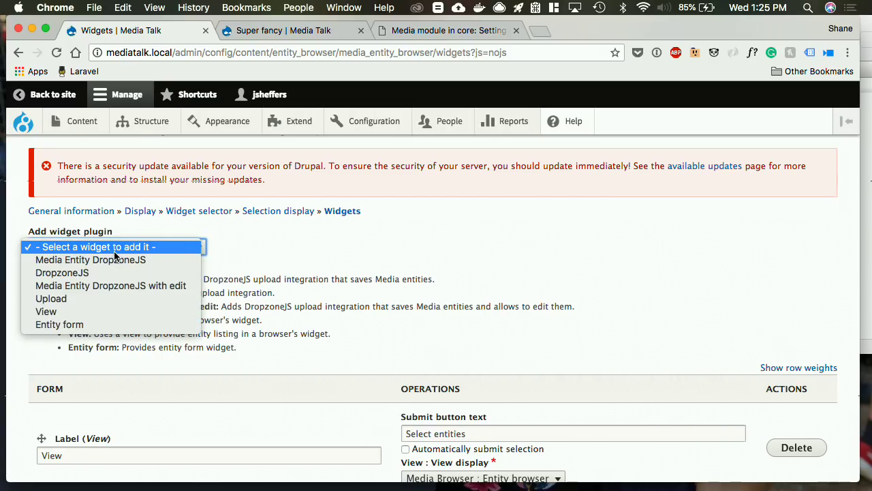
pyautogui.click(131, 286)
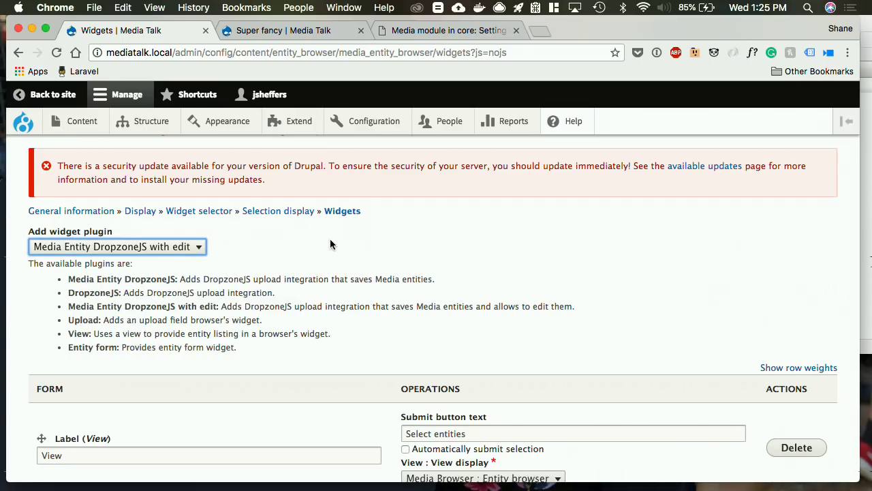
# - Change the label of the new DropzoneJS widget to "Upload images"
pyautogui.scroll(-10, 331, 243)
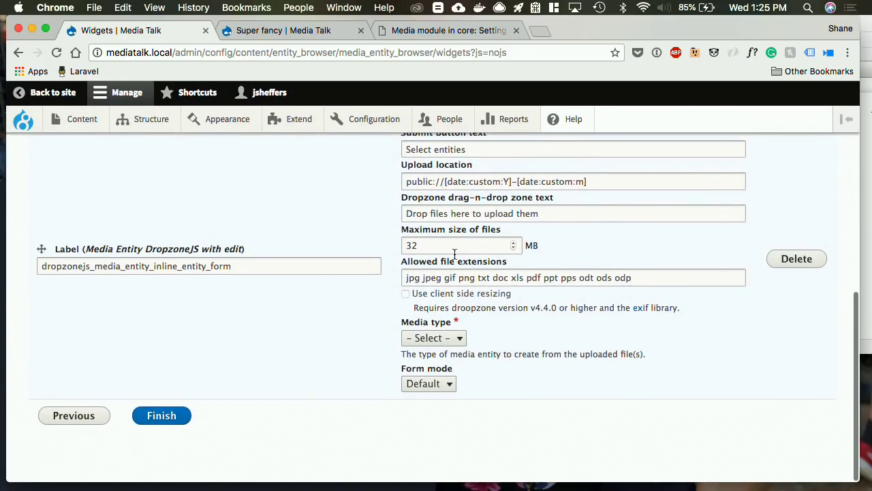
pyautogui.doubleClick(220, 268)
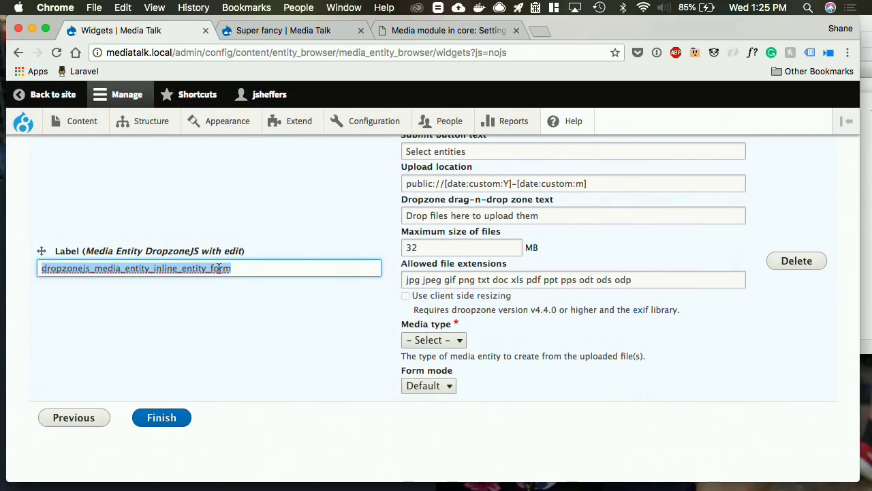
pyautogui.click(265, 267)
pyautogui.click(246, 215)
pyautogui.click(263, 274)
pyautogui.doubleClick(255, 271)
pyautogui.press('BackSpace')
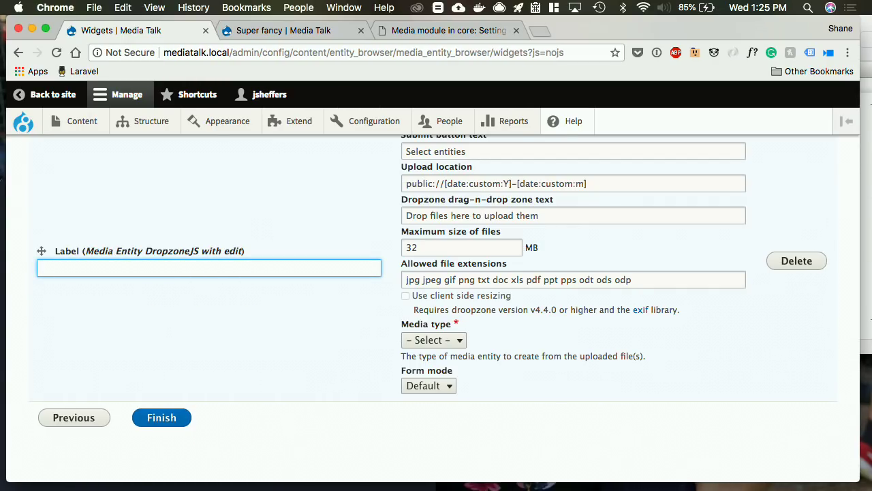
pyautogui.write('Upload imagesa')
pyautogui.press('BackSpace')
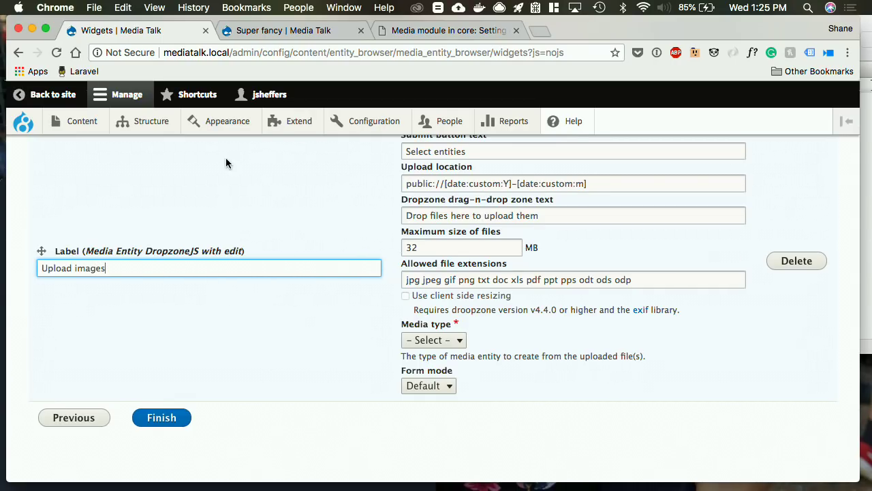
# - Set the Upload images widget's media type to Image and save the entity browser configuration
pyautogui.click(439, 340)
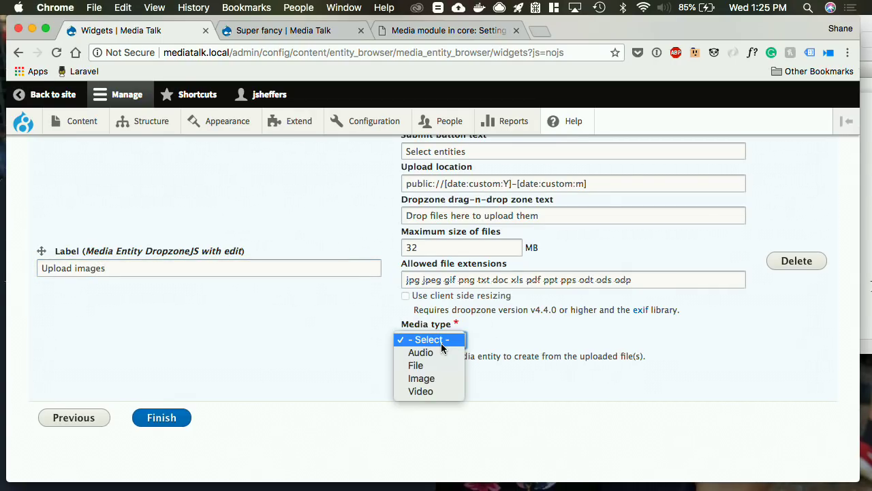
pyautogui.click(436, 377)
pyautogui.scroll(1, 347, 283)
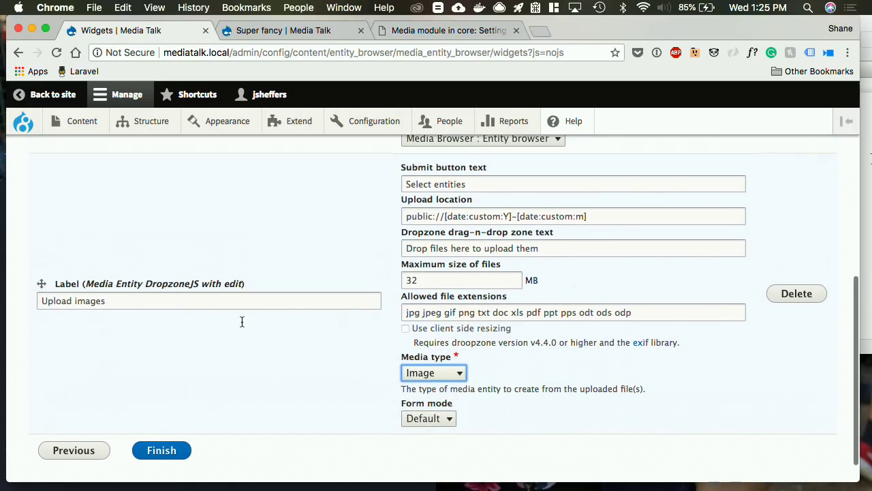
pyautogui.click(179, 452)
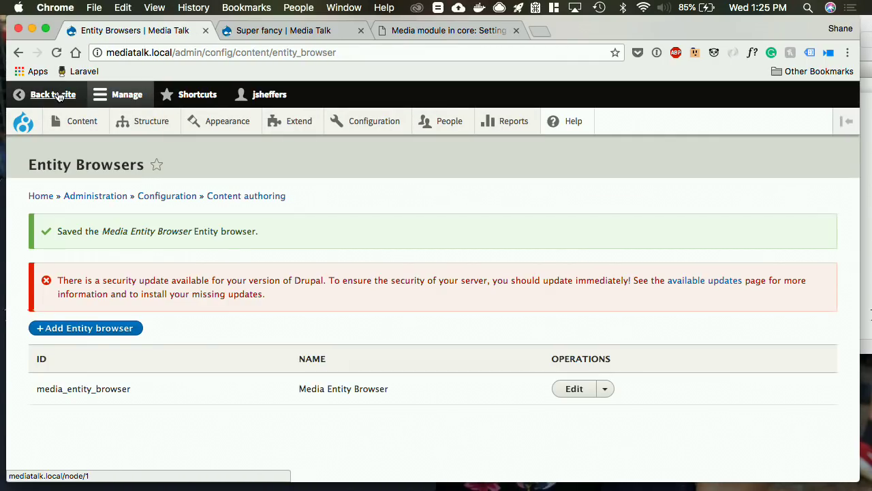
# - Open the Super fancy page for editing and open the entity browser modal from its Media field
pyautogui.click(58, 96)
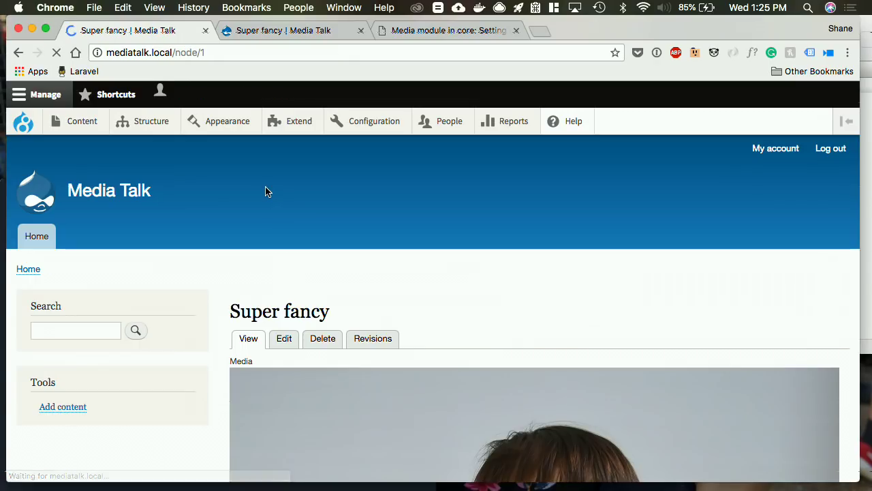
pyautogui.click(284, 338)
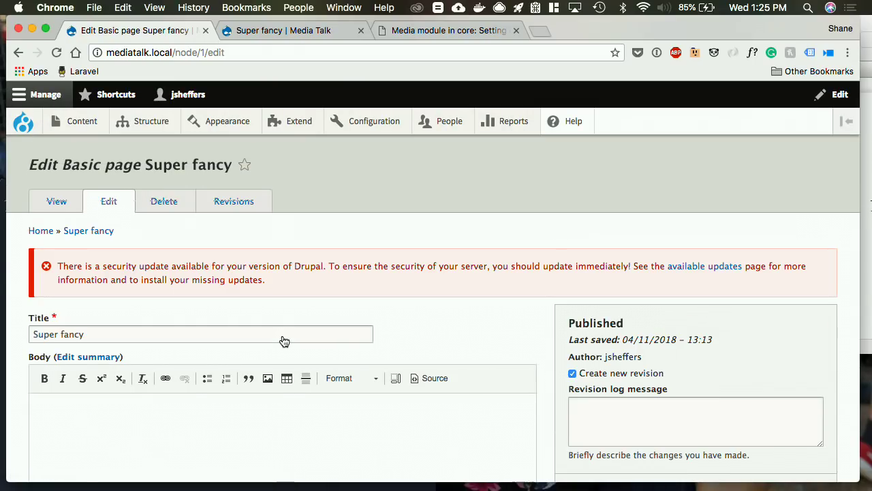
pyautogui.scroll(-5, 284, 341)
pyautogui.scroll(-10, 284, 342)
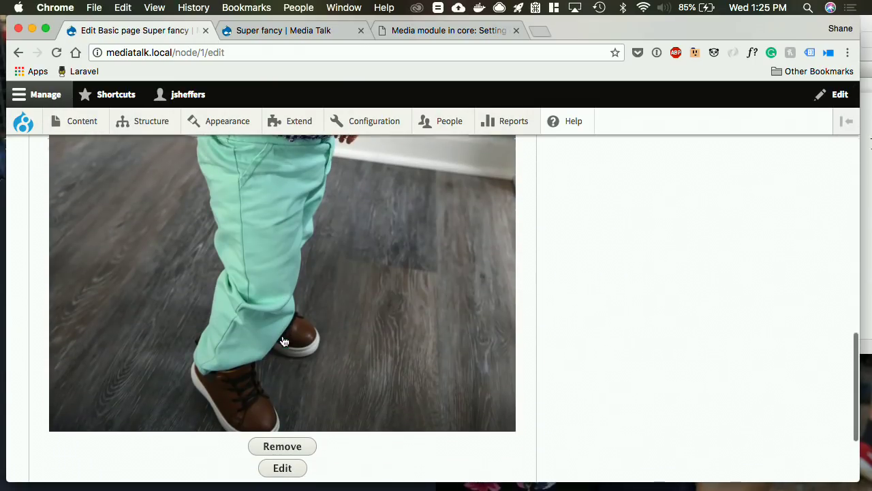
pyautogui.scroll(-1, 284, 341)
pyautogui.scroll(10, 284, 342)
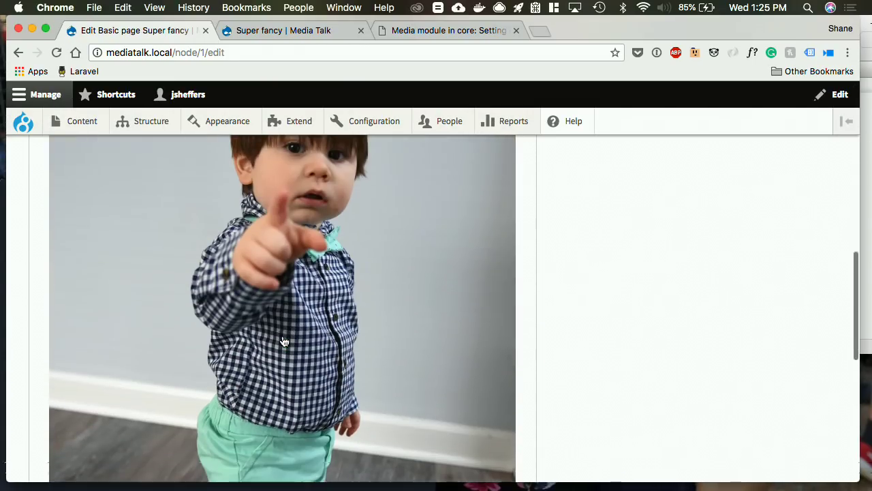
pyautogui.click(116, 294)
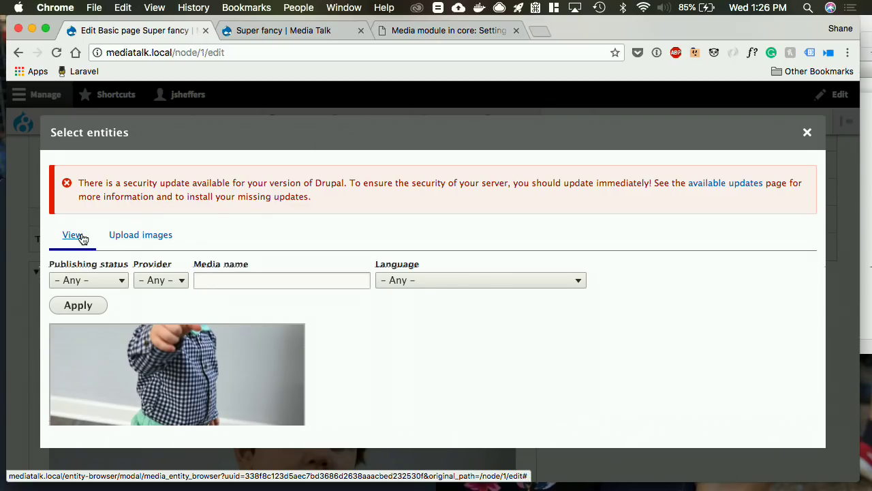
# - Add l-easter-1.png, l-easter-2.png and l-easter-3.png from the desktop to the Upload images drop zone in the modal
pyautogui.click(155, 241)
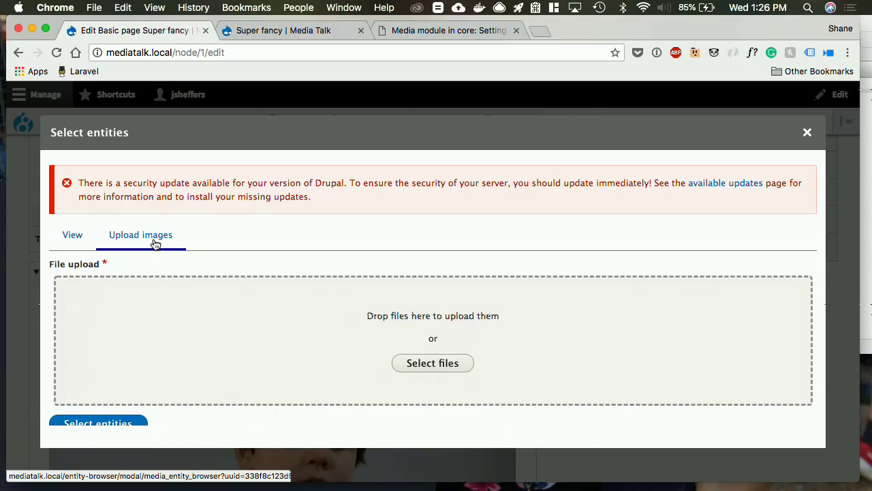
pyautogui.scroll(-1, 275, 259)
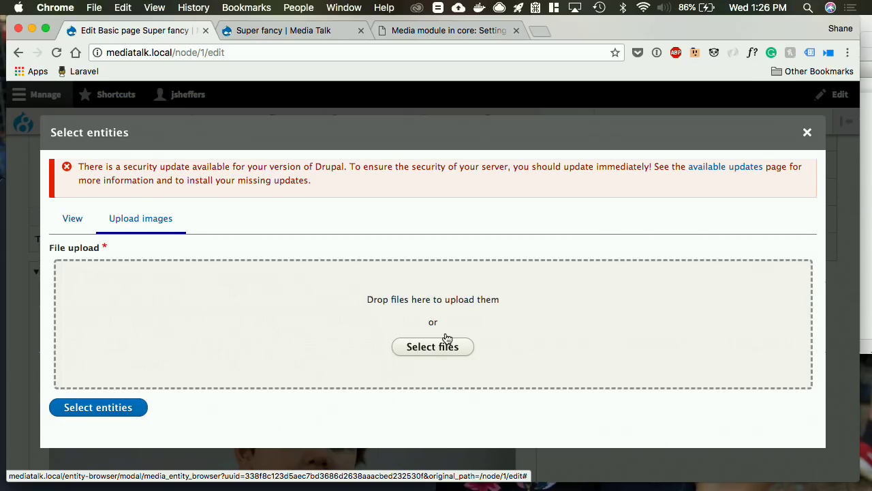
pyautogui.moveTo(826, 31)
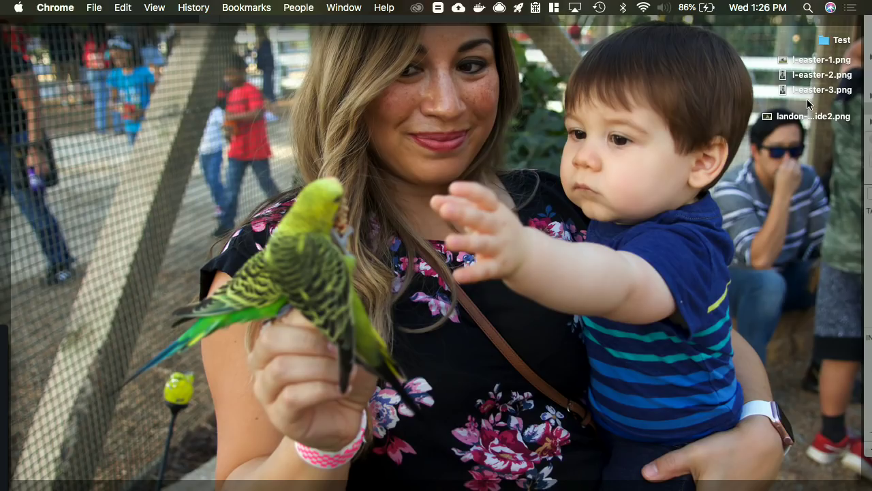
pyautogui.click(786, 60)
pyautogui.keyDown('shift'); pyautogui.click(798, 76); pyautogui.keyUp('shift')
pyautogui.hotkey('shift', 'Down')
pyautogui.moveTo(804, 65); pyautogui.dragTo(296, 311)
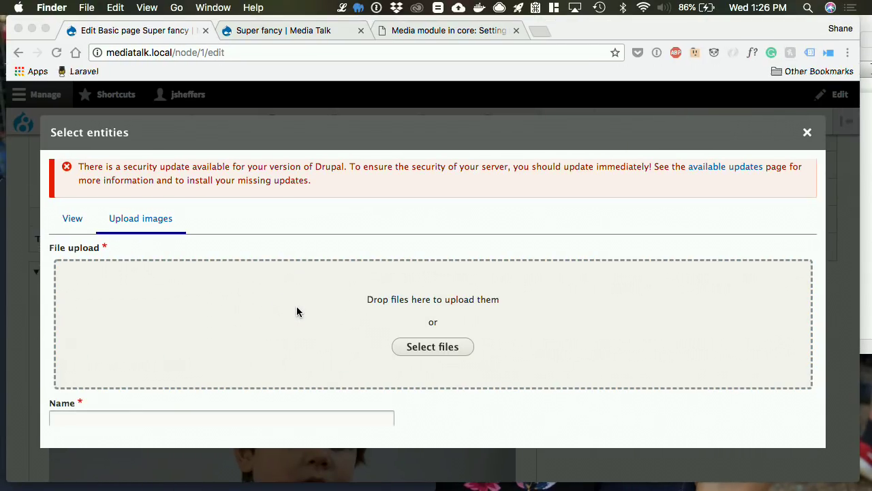
# - Examine the fields requested for each uploaded image, and close the modal without submitting
pyautogui.scroll(-5, 297, 311)
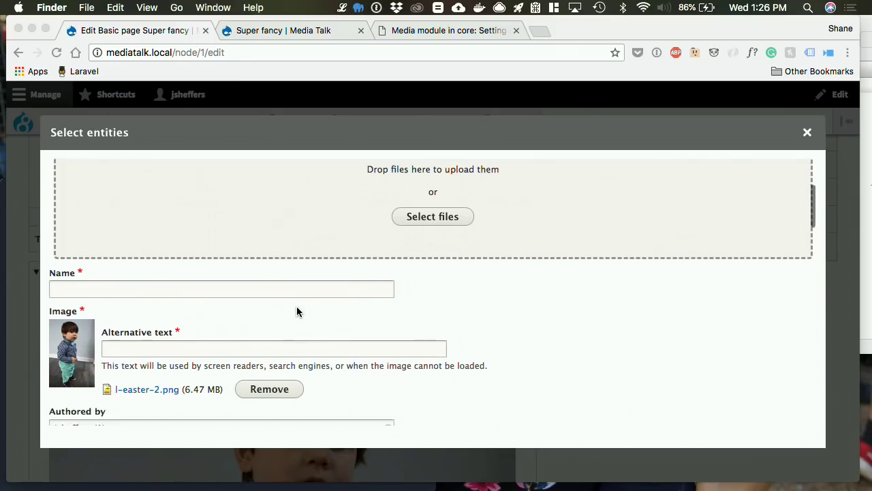
pyautogui.scroll(-8, 296, 311)
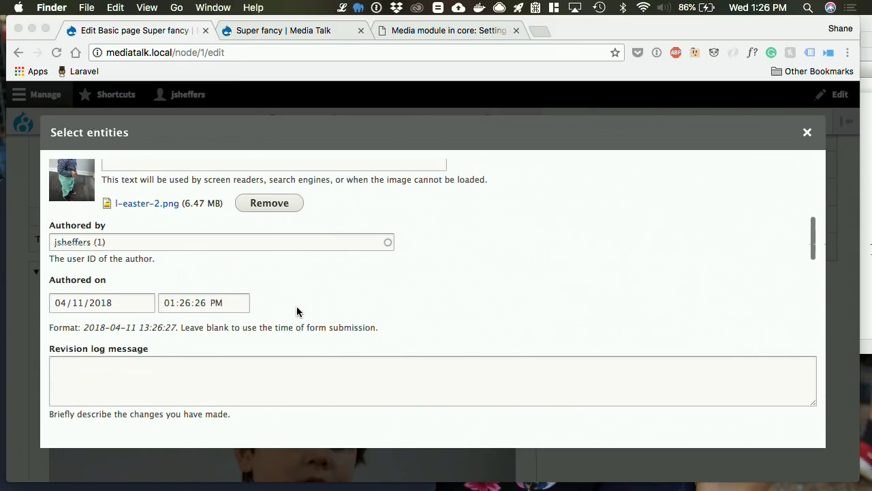
pyautogui.scroll(-10, 297, 311)
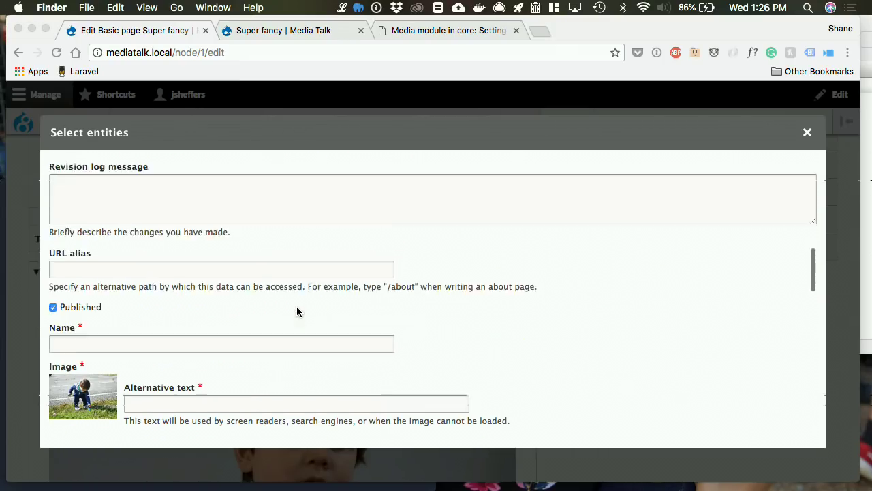
pyautogui.scroll(1, 173, 232)
pyautogui.click(117, 211)
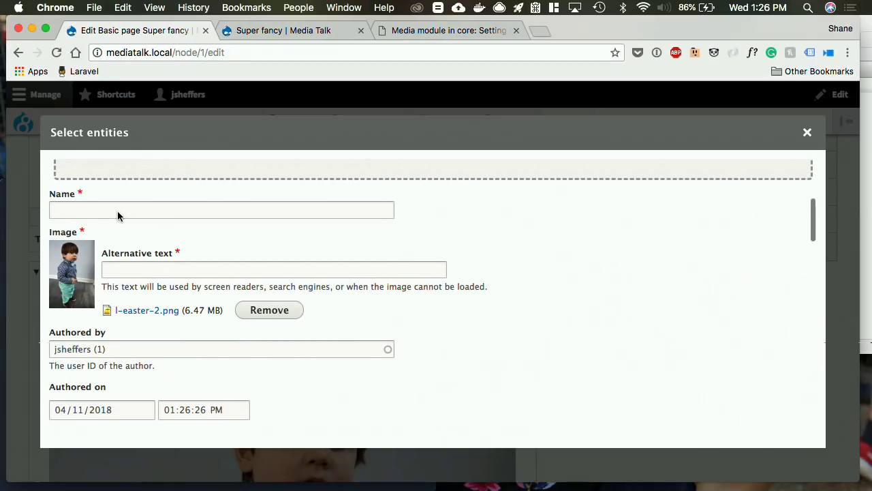
pyautogui.click(811, 134)
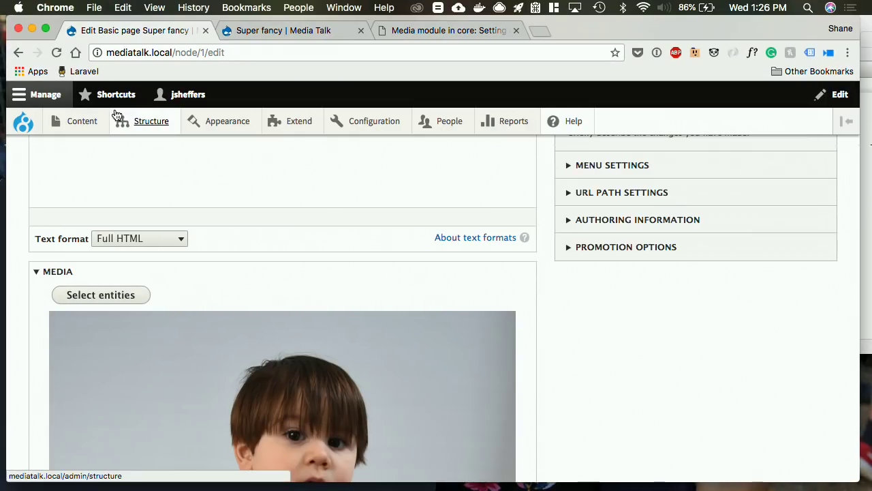
# - Open the form display settings of the Image media type and move the Name field to Disabled
pyautogui.moveTo(147, 124)
pyautogui.moveTo(212, 282)
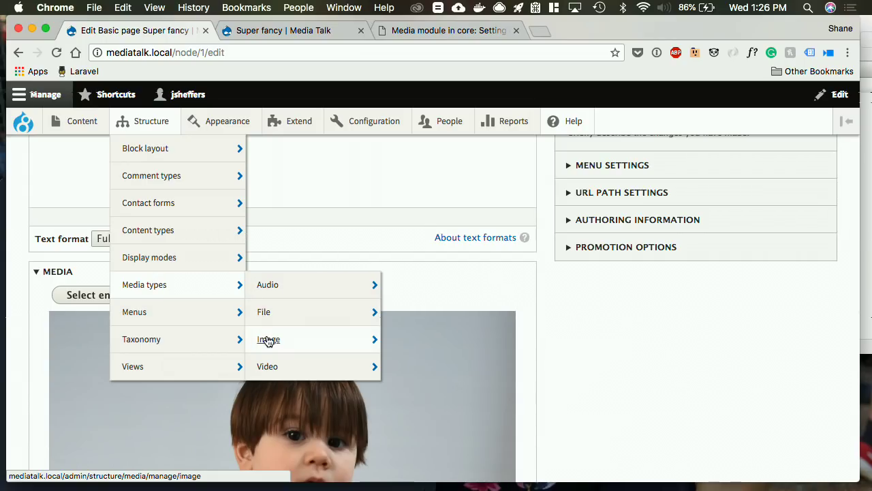
pyautogui.moveTo(268, 338)
pyautogui.click(444, 367)
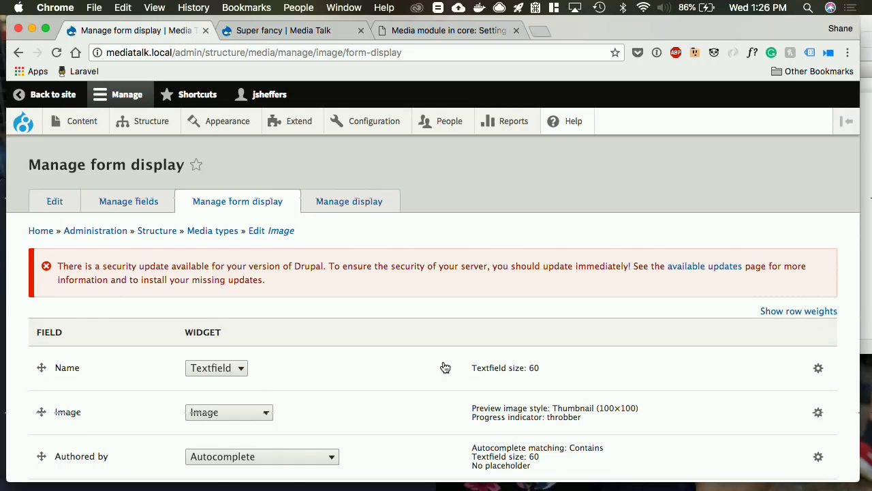
pyautogui.scroll(-5, 444, 367)
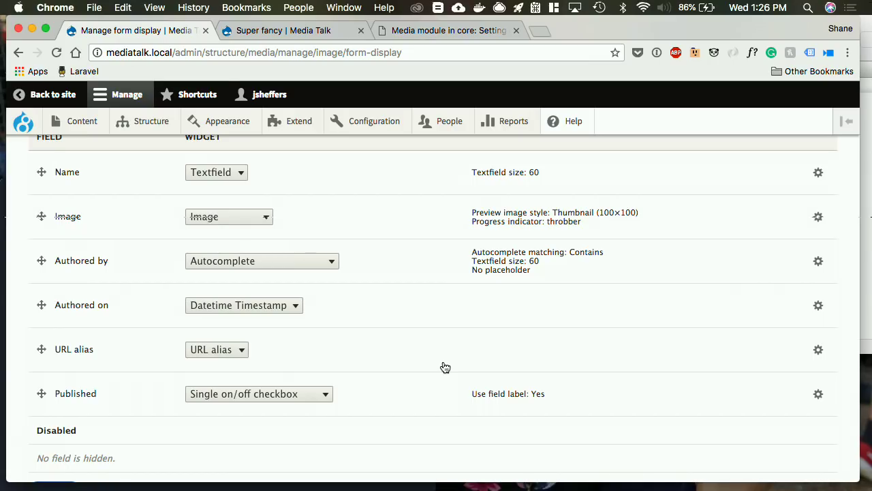
pyautogui.moveTo(43, 173); pyautogui.dragTo(31, 435)
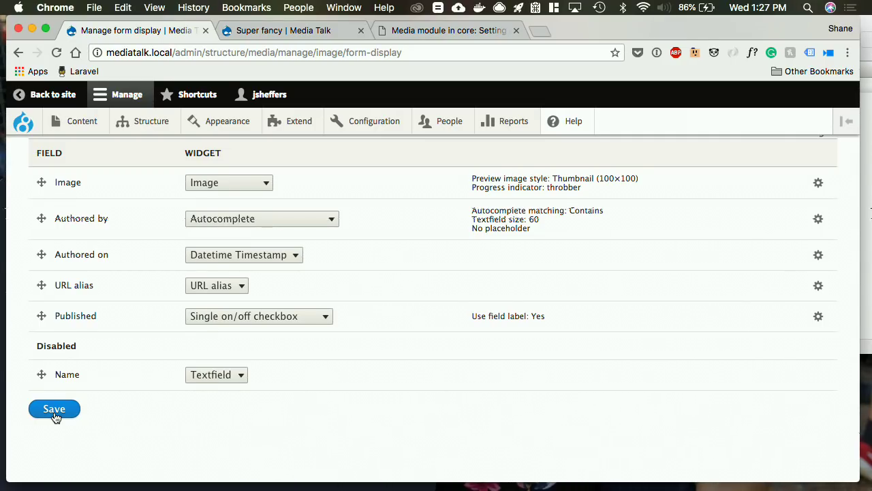
# - Move the Authored by, Authored on, URL alias and Published fields to Disabled and save the Image form display
pyautogui.moveTo(41, 218); pyautogui.dragTo(42, 365)
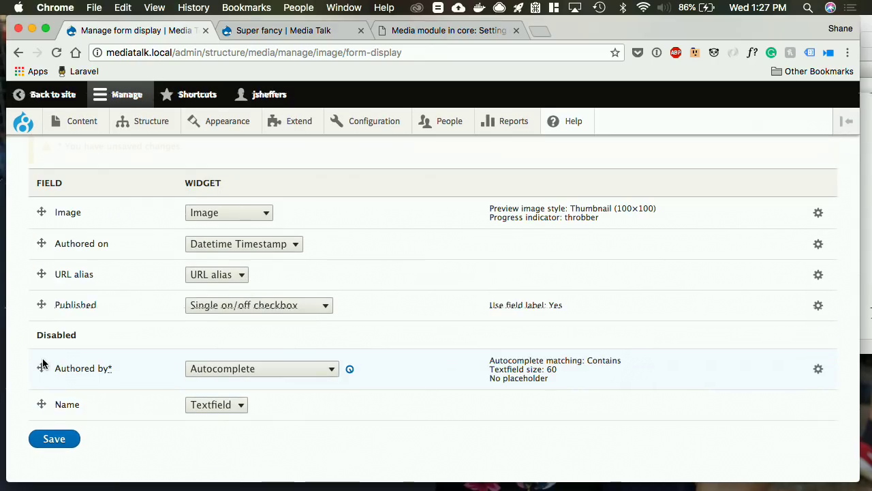
pyautogui.moveTo(40, 225); pyautogui.dragTo(37, 333)
pyautogui.moveTo(41, 226); pyautogui.dragTo(40, 338)
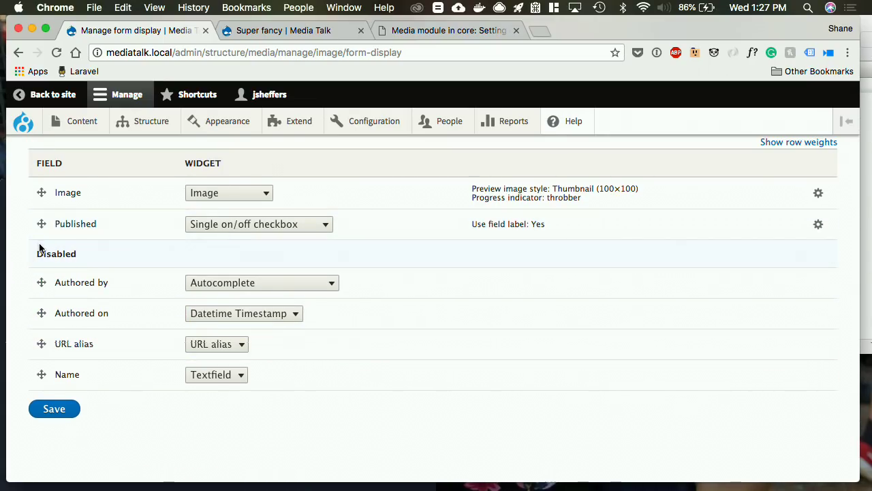
pyautogui.moveTo(41, 223); pyautogui.dragTo(39, 279)
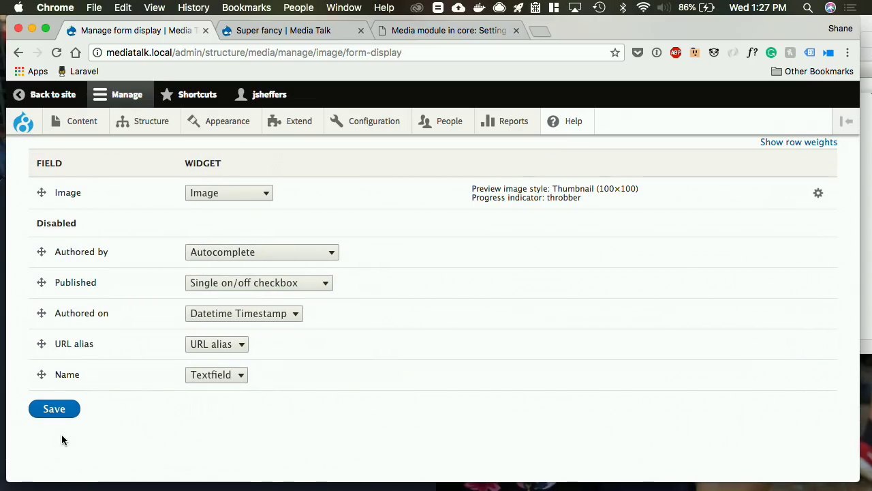
pyautogui.click(54, 411)
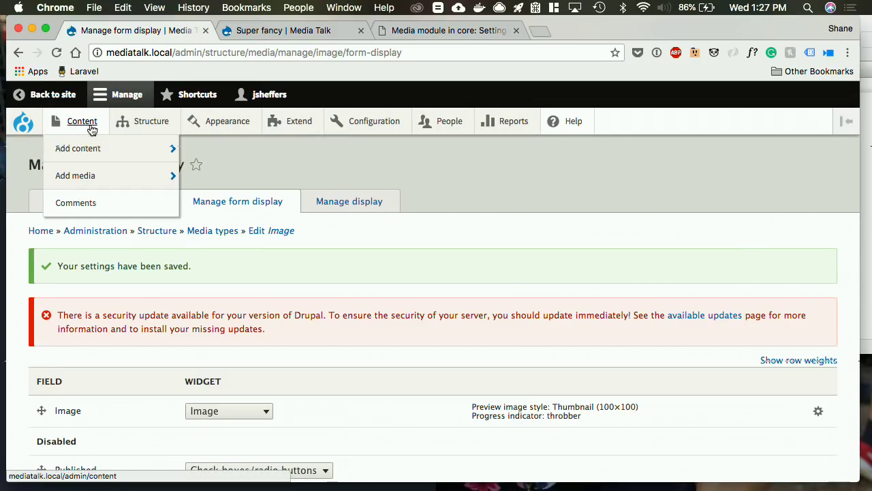
# - Open the Super fancy page for editing from the content list and launch the entity browser from its Media field
pyautogui.click(90, 127)
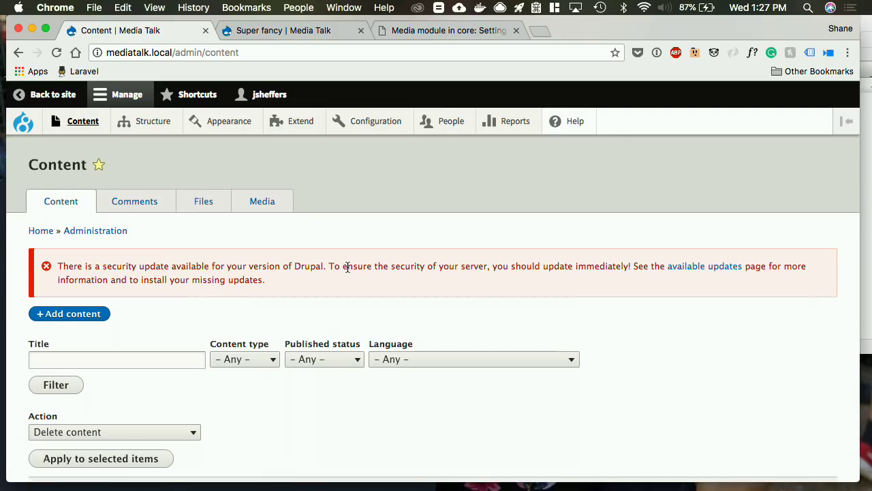
pyautogui.scroll(-3, 344, 269)
pyautogui.scroll(-1, 347, 271)
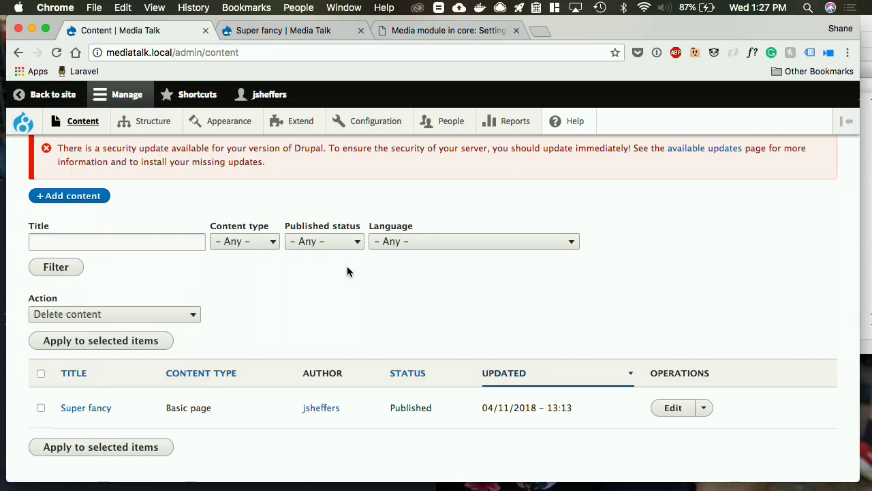
pyautogui.click(671, 408)
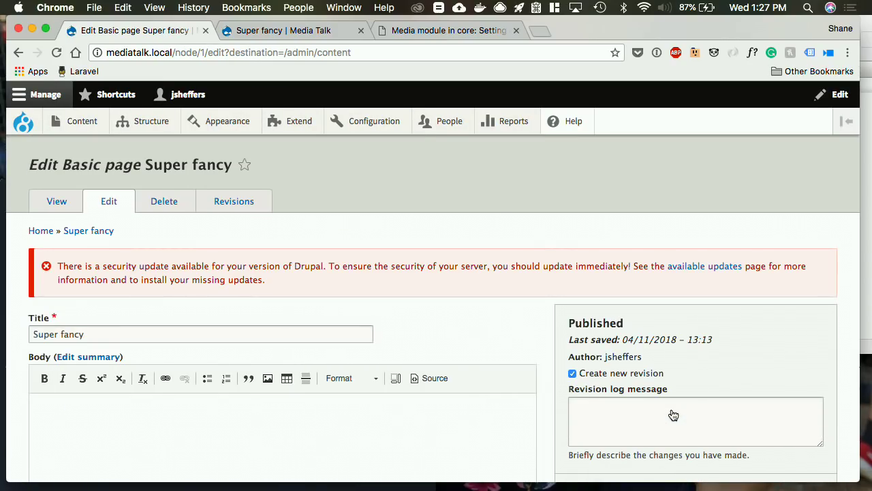
pyautogui.scroll(-10, 674, 415)
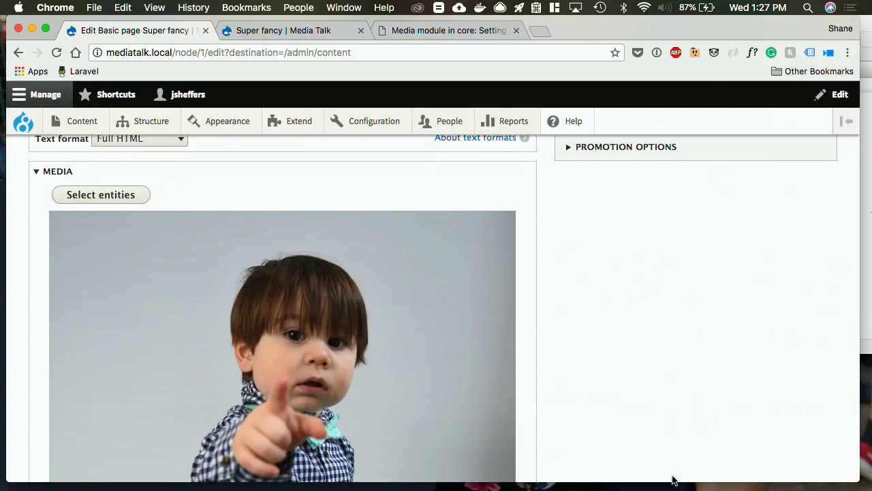
pyautogui.scroll(-3, 499, 293)
pyautogui.scroll(-10, 499, 293)
pyautogui.scroll(5, 323, 314)
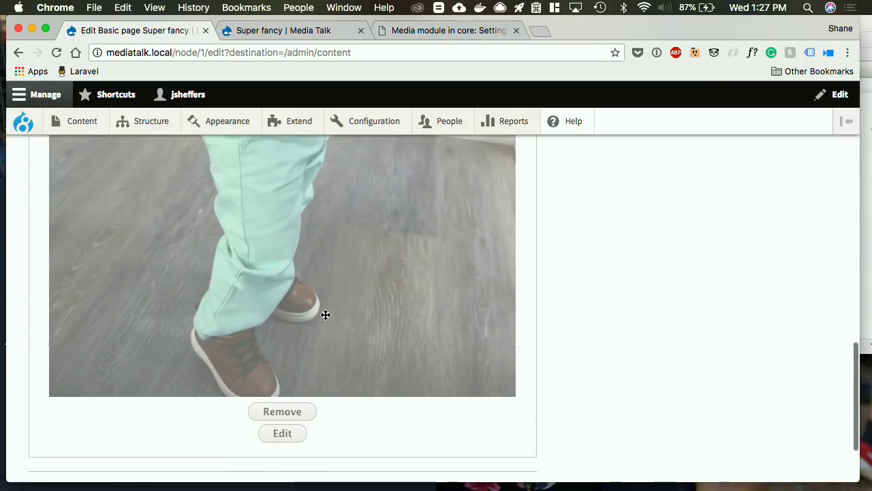
pyautogui.scroll(6, 327, 328)
pyautogui.click(118, 346)
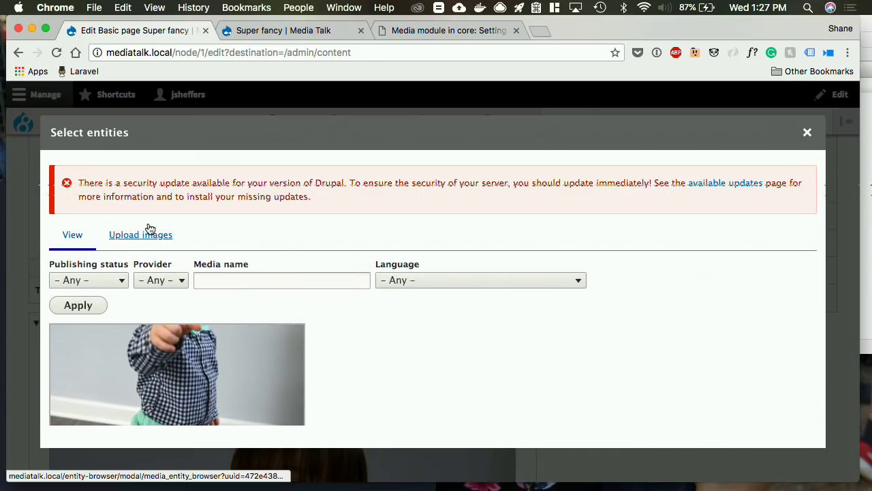
# - Add l-easter-1.png, l-easter-2.png and l-easter-3.png from the desktop to the Upload images drop zone
pyautogui.click(140, 234)
pyautogui.press('F11')
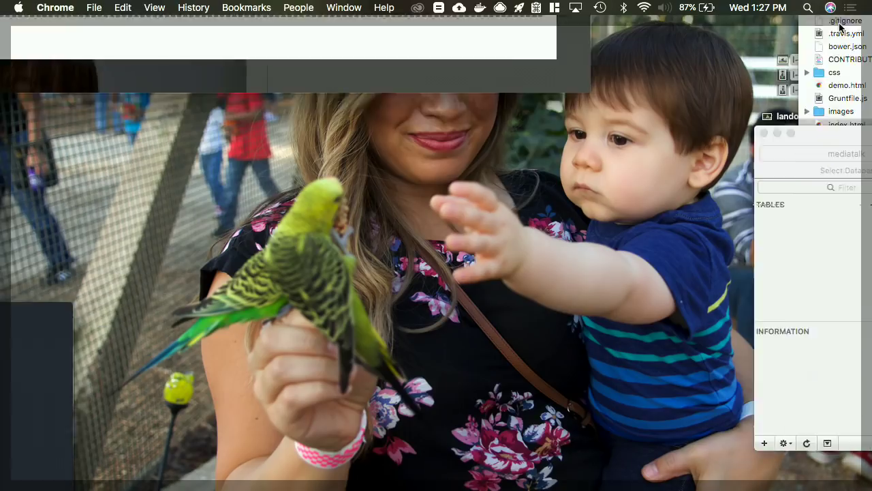
pyautogui.moveTo(811, 77); pyautogui.dragTo(276, 339)
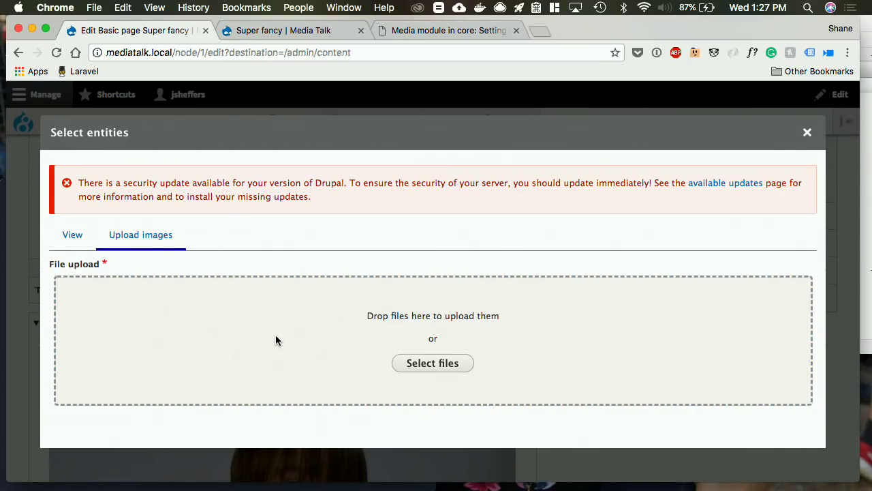
# - Enter the alternative text "L" for l-easter-2.png and "L 2" for l-easter-1.png
pyautogui.scroll(-5, 276, 334)
pyautogui.scroll(5, 274, 332)
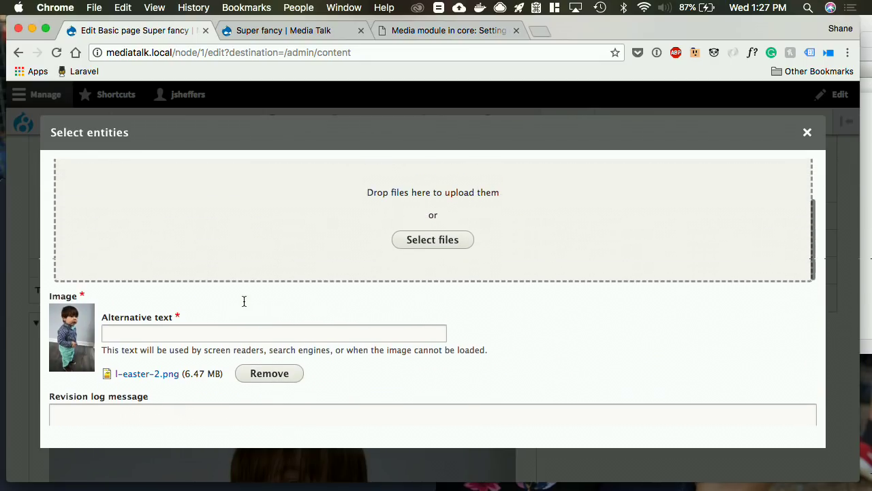
pyautogui.scroll(-2, 243, 304)
pyautogui.click(195, 285)
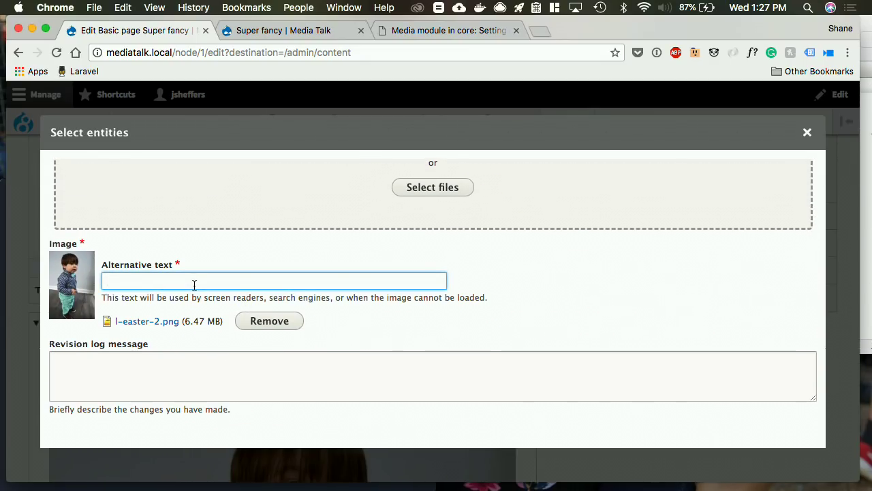
pyautogui.write('L')
pyautogui.scroll(-3, 192, 289)
pyautogui.scroll(-2, 191, 290)
pyautogui.click(171, 278)
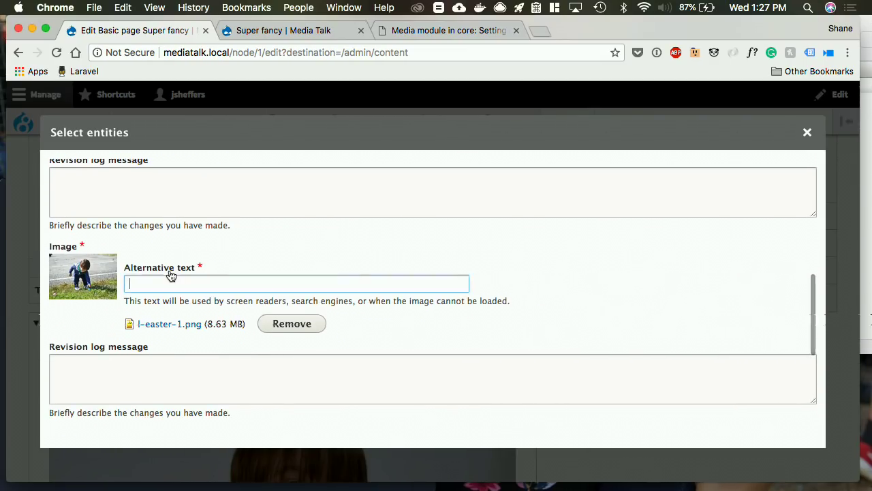
pyautogui.write('L 2')
# - Enter the alternative text "L3" for l-easter-3.png and submit the uploaded images from the modal
pyautogui.scroll(-5, 211, 286)
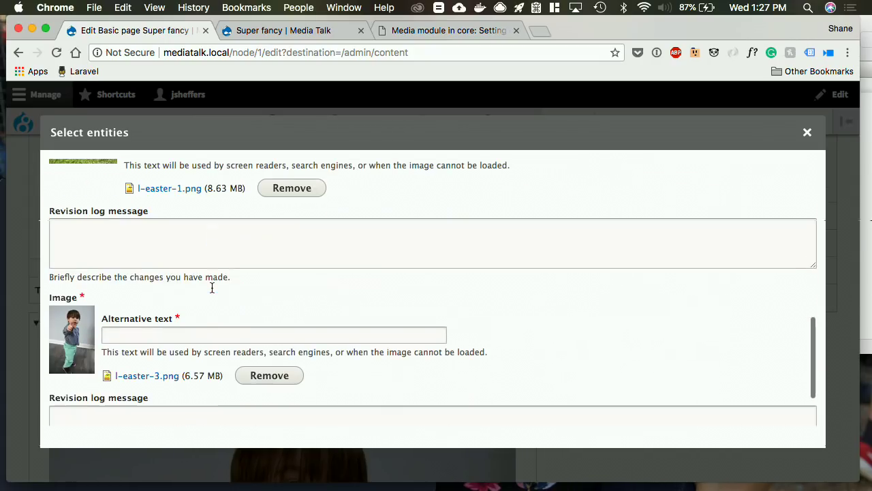
pyautogui.click(163, 334)
pyautogui.write('L2')
pyautogui.write('3')
pyautogui.scroll(-3, 171, 341)
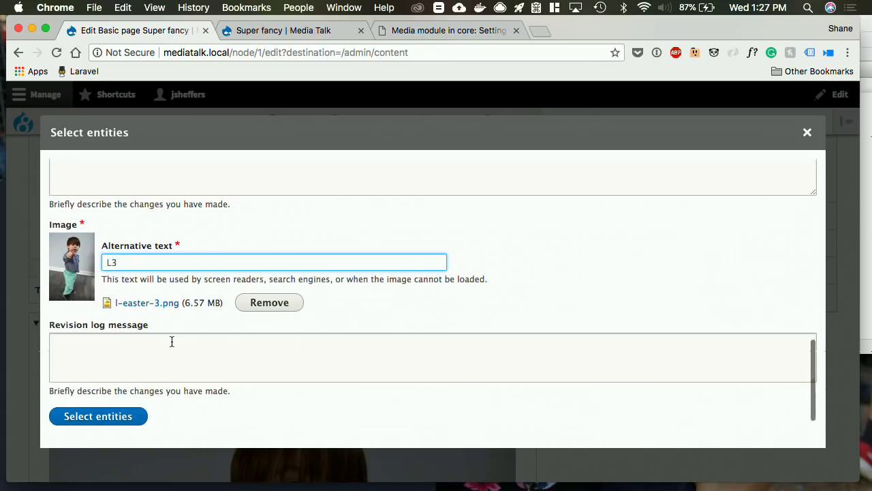
pyautogui.click(111, 412)
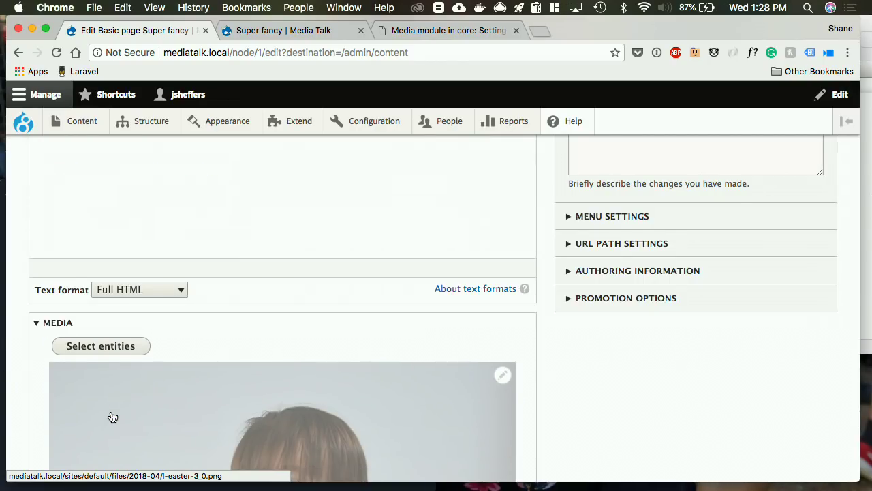
# - Check the images in the page's Media field, and open the Manage display settings of the Image media type
pyautogui.scroll(-15, 196, 399)
pyautogui.scroll(-20, 196, 399)
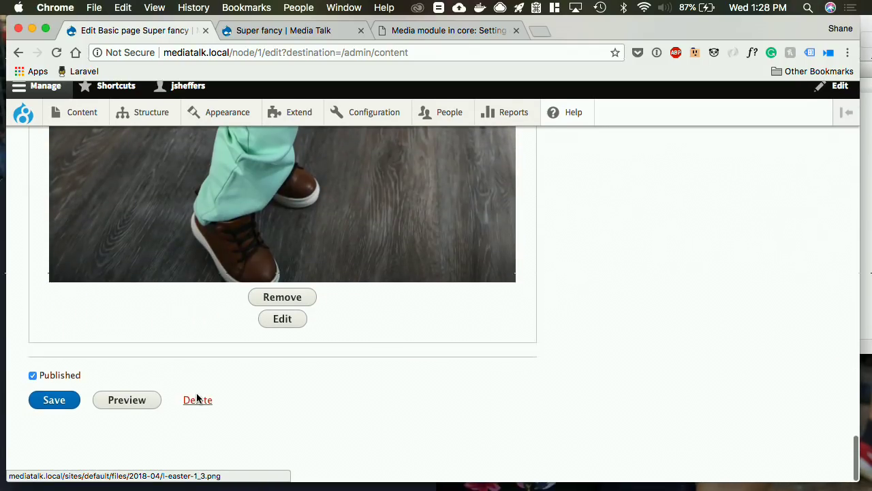
pyautogui.scroll(20, 196, 398)
pyautogui.scroll(-4, 196, 395)
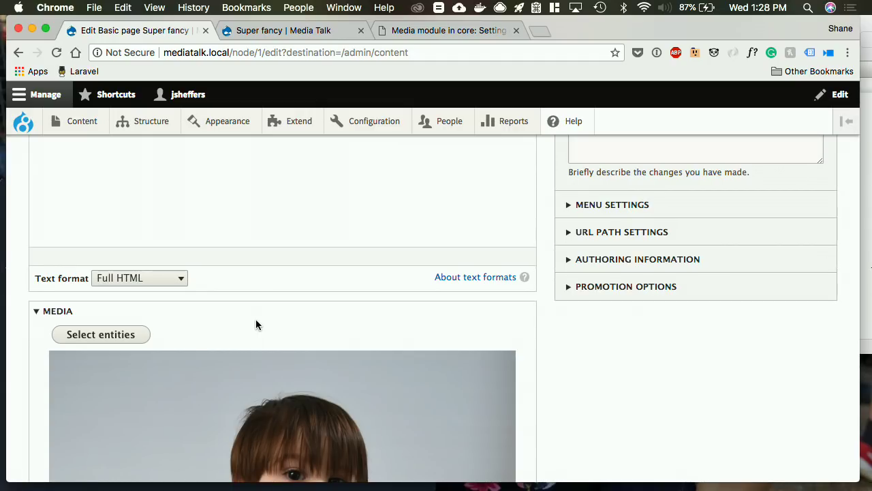
pyautogui.moveTo(150, 126)
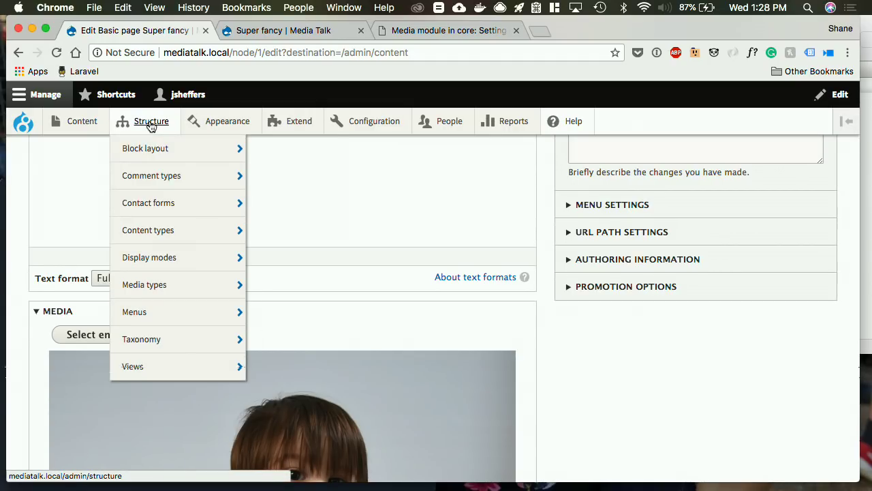
pyautogui.moveTo(171, 286)
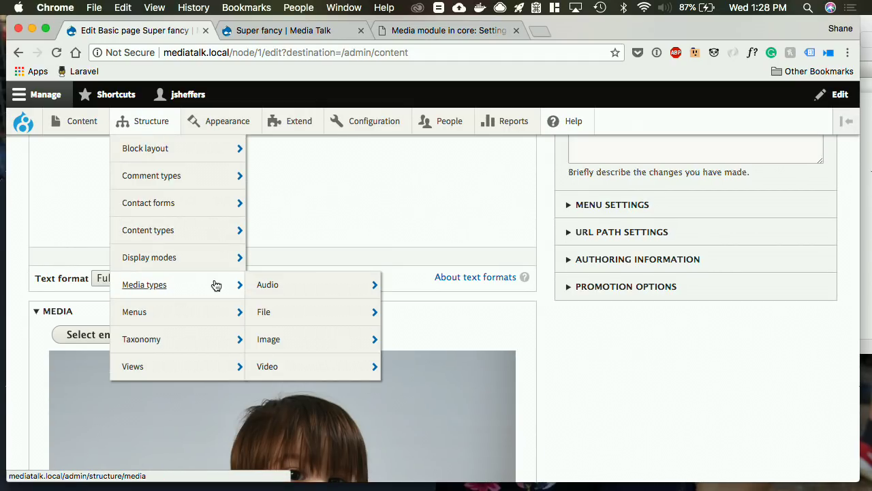
pyautogui.moveTo(286, 338)
pyautogui.click(411, 396)
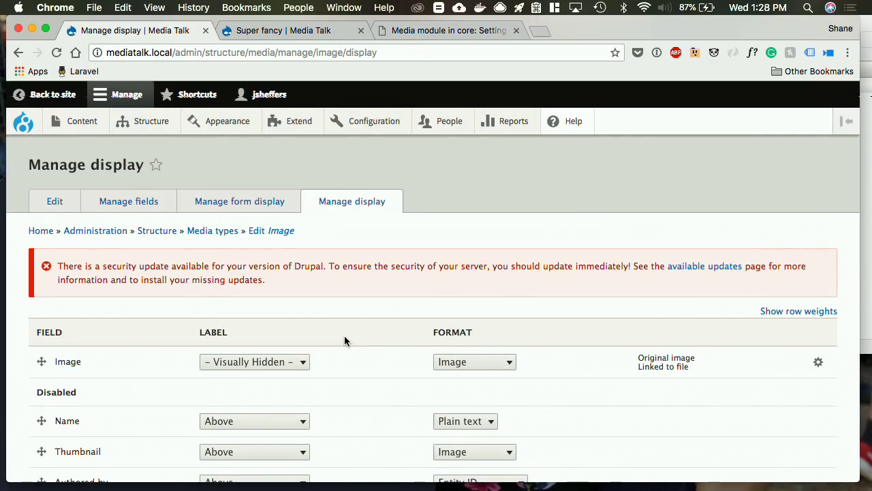
# - Set the Image field's image style to Medium (220×220) and save the display settings
pyautogui.scroll(-1, 811, 341)
pyautogui.click(818, 337)
pyautogui.scroll(-1, 545, 334)
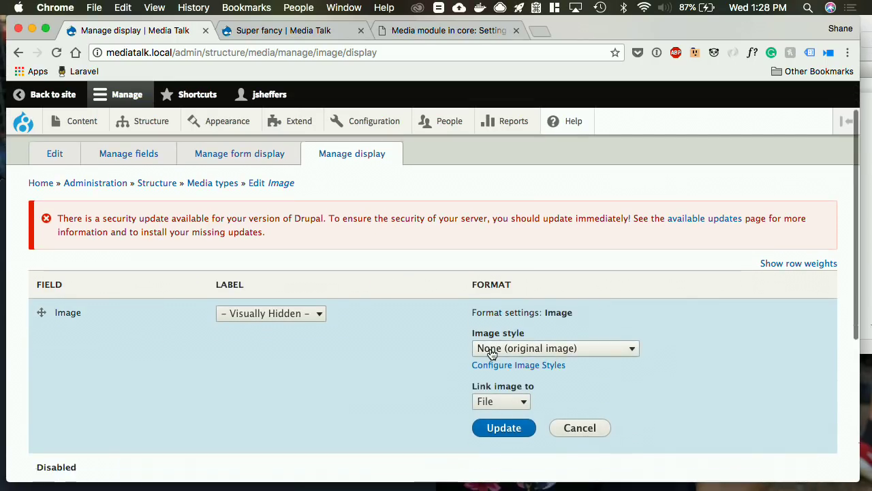
pyautogui.scroll(-1, 490, 353)
pyautogui.click(485, 318)
pyautogui.click(521, 357)
pyautogui.click(503, 398)
pyautogui.scroll(-3, 204, 314)
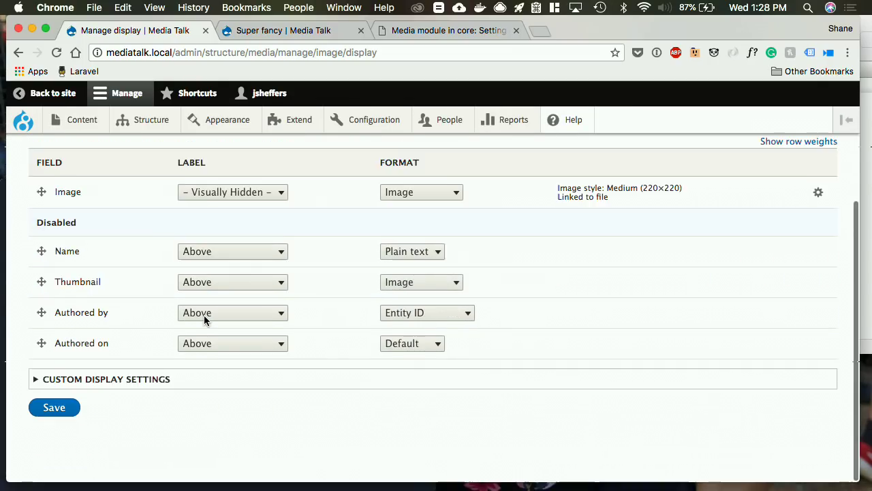
pyautogui.click(75, 408)
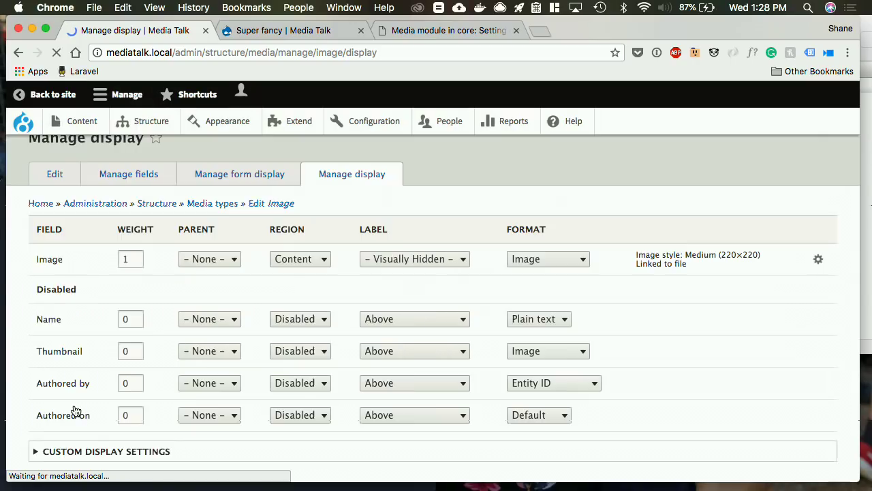
pyautogui.scroll(-5, 750, 223)
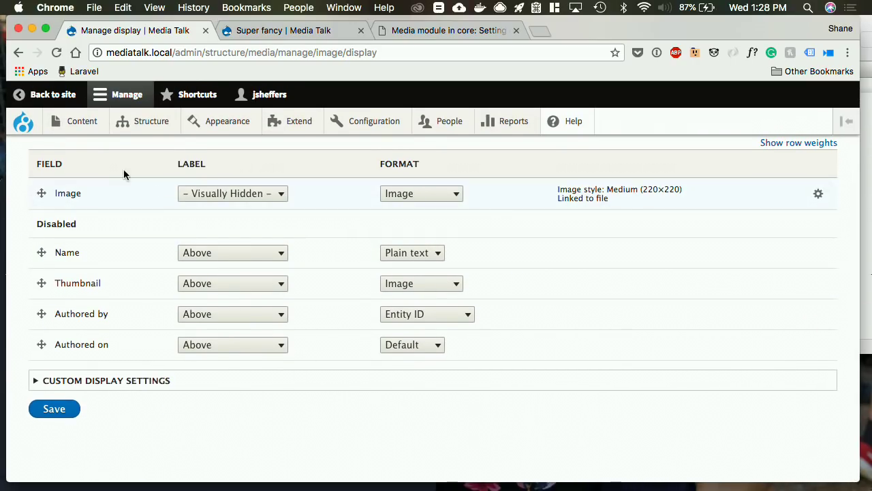
# - Reopen the Super fancy page for editing and bring up the entity browser for its Media field
pyautogui.click(83, 121)
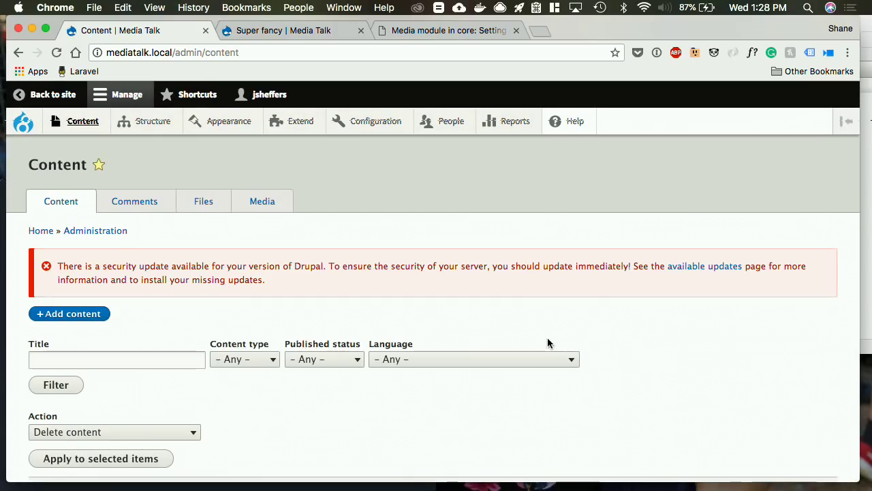
pyautogui.scroll(-4, 547, 341)
pyautogui.click(671, 369)
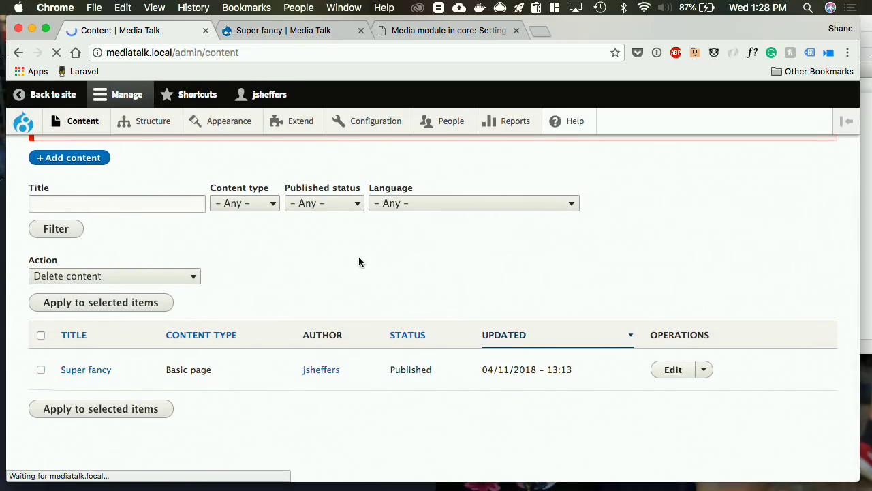
pyautogui.scroll(-5, 359, 259)
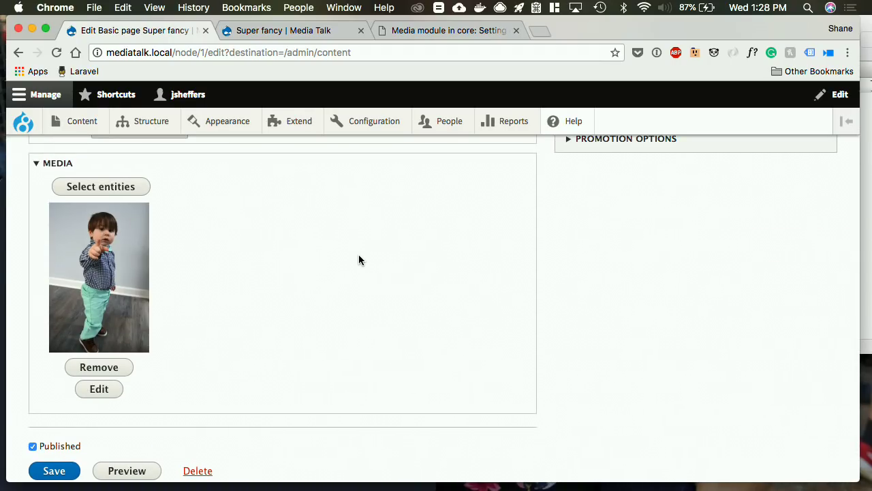
pyautogui.click(111, 188)
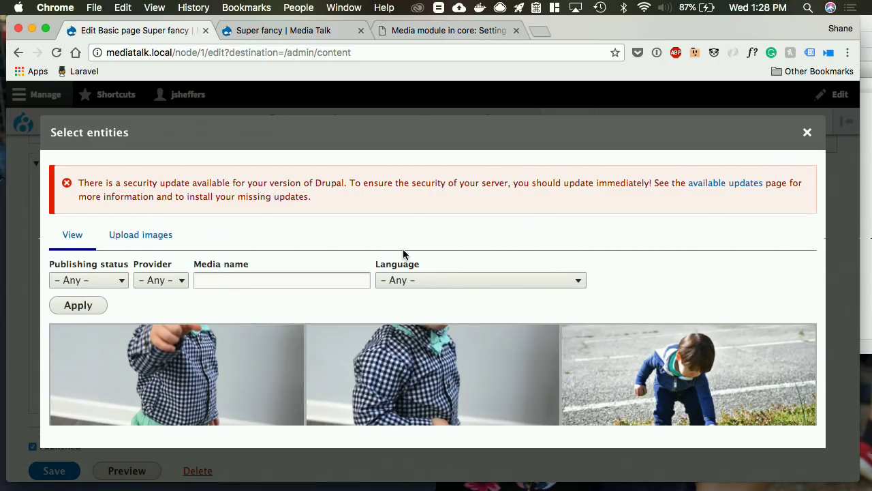
# - Select l-easter-2.png, l-easter-1.png and l-easter-3.png in the media grid and add them to the Media field
pyautogui.scroll(-5, 403, 250)
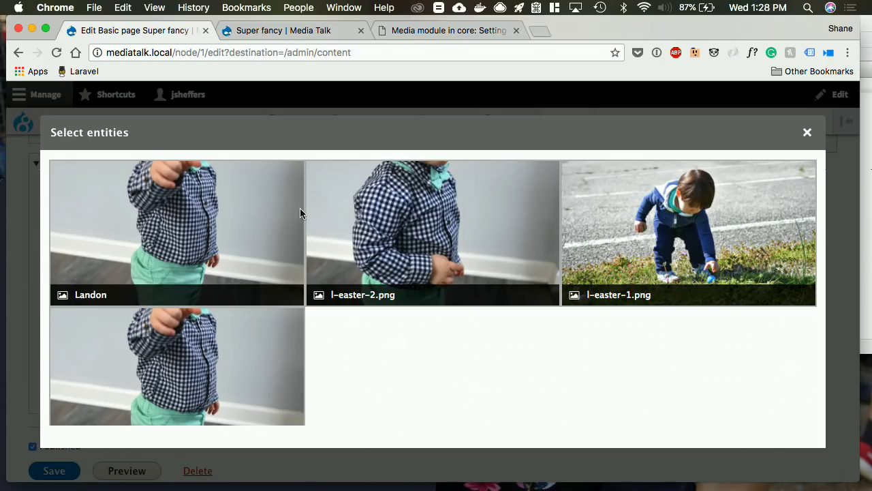
pyautogui.click(380, 214)
pyautogui.click(725, 251)
pyautogui.click(159, 394)
pyautogui.scroll(-2, 412, 365)
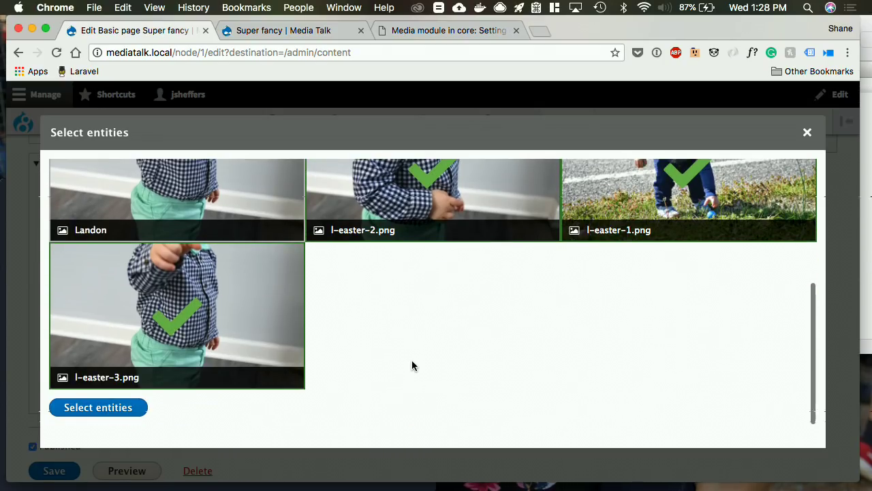
pyautogui.click(117, 411)
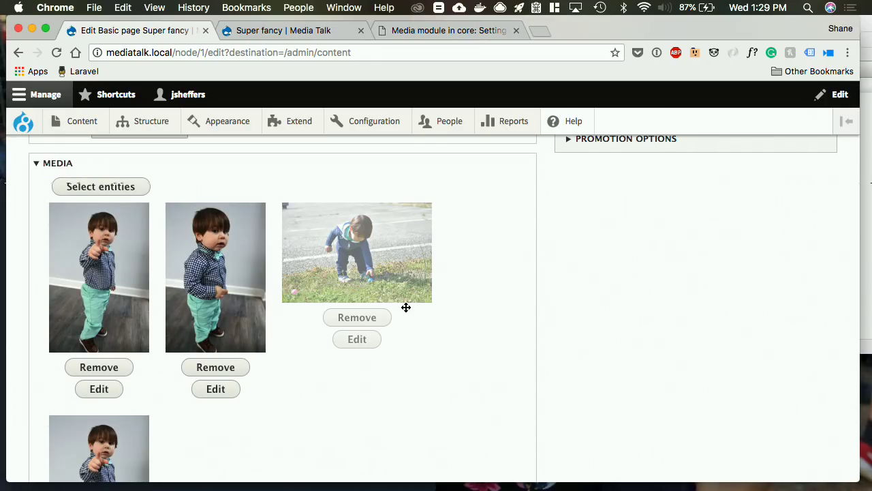
pyautogui.scroll(-2, 406, 307)
pyautogui.scroll(1, 406, 307)
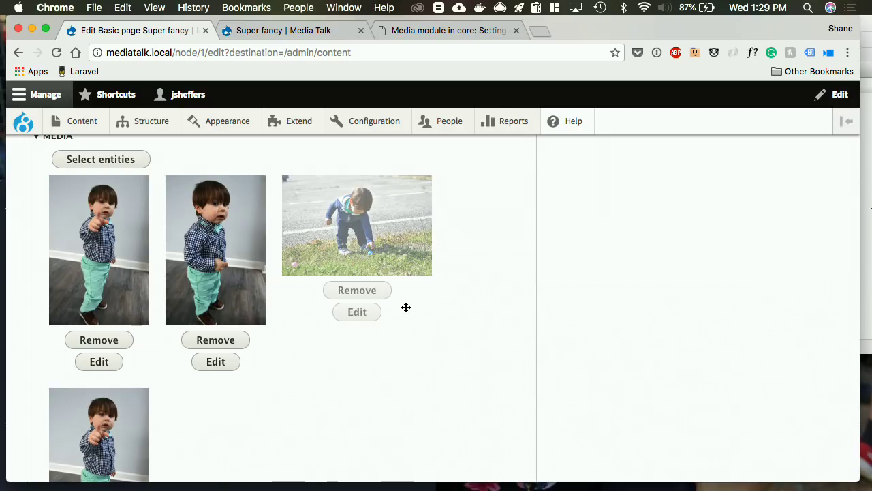
# - Move the last image in the Media field to between the first and second images, and save the page
pyautogui.moveTo(88, 412); pyautogui.dragTo(158, 355)
pyautogui.scroll(-5, 222, 230)
pyautogui.click(55, 410)
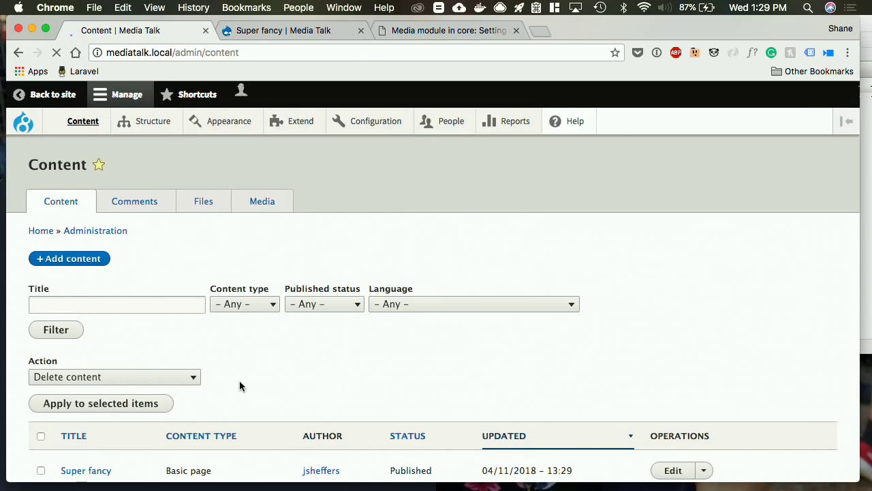
# - Open the Super fancy page from the content list and check the order of its Media images
pyautogui.scroll(-3, 95, 460)
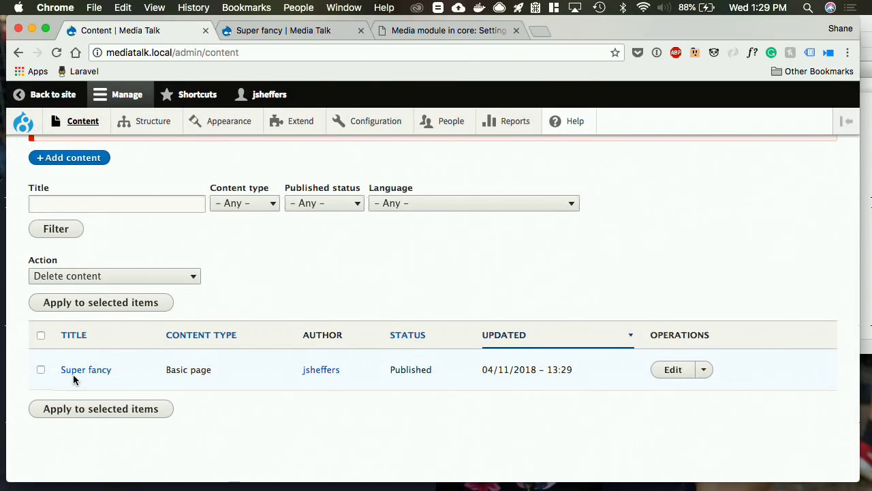
pyautogui.click(73, 372)
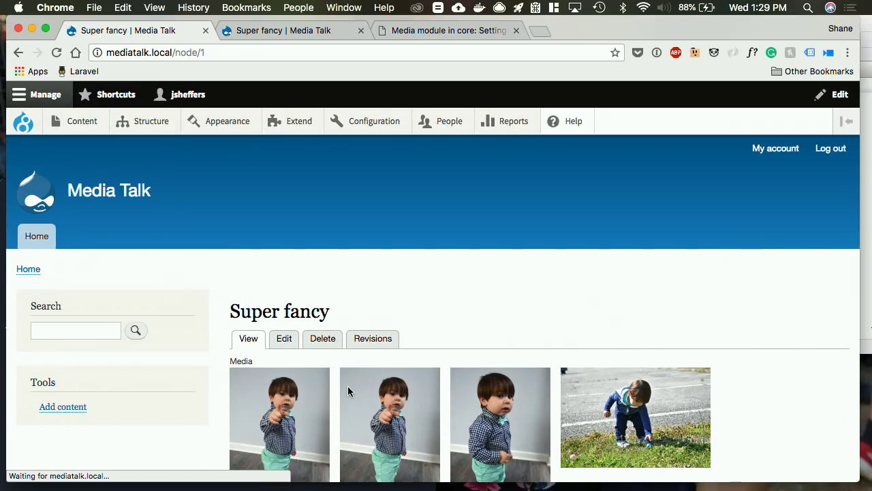
pyautogui.scroll(-5, 347, 386)
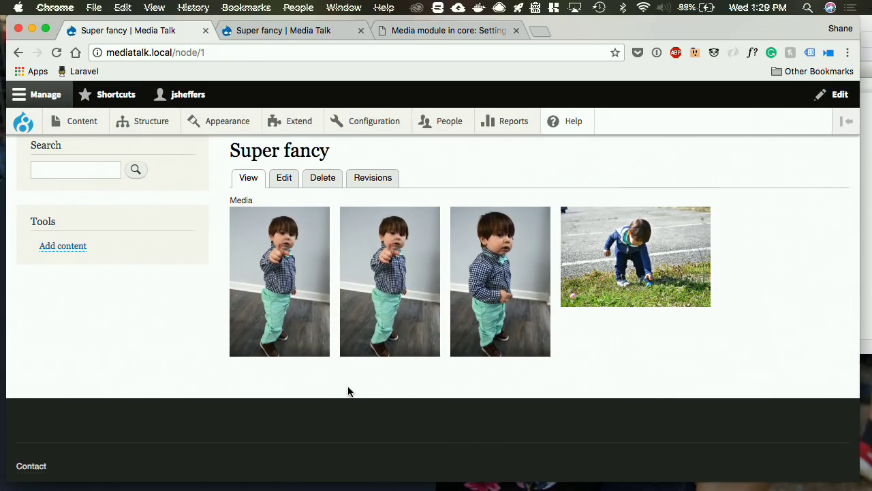
pyautogui.scroll(4, 347, 386)
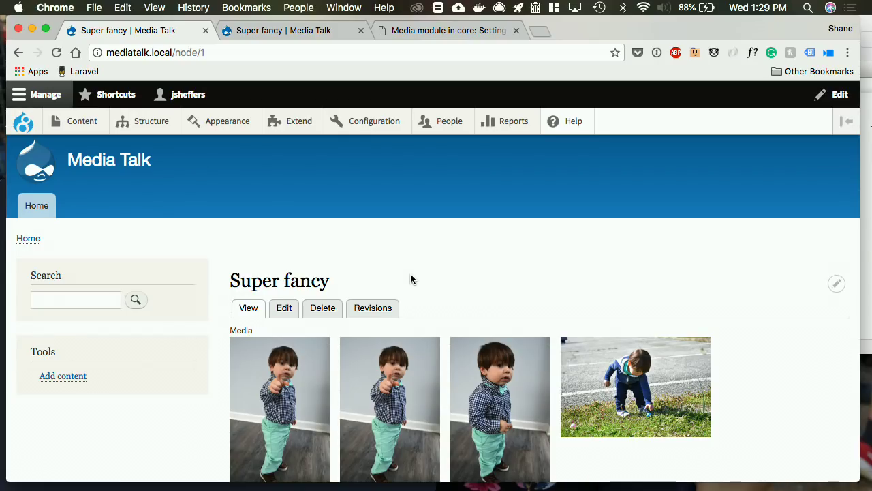
# - Reopen the page for editing, view the second Media image's edit form, and close it without saving
pyautogui.moveTo(158, 128)
pyautogui.click(288, 310)
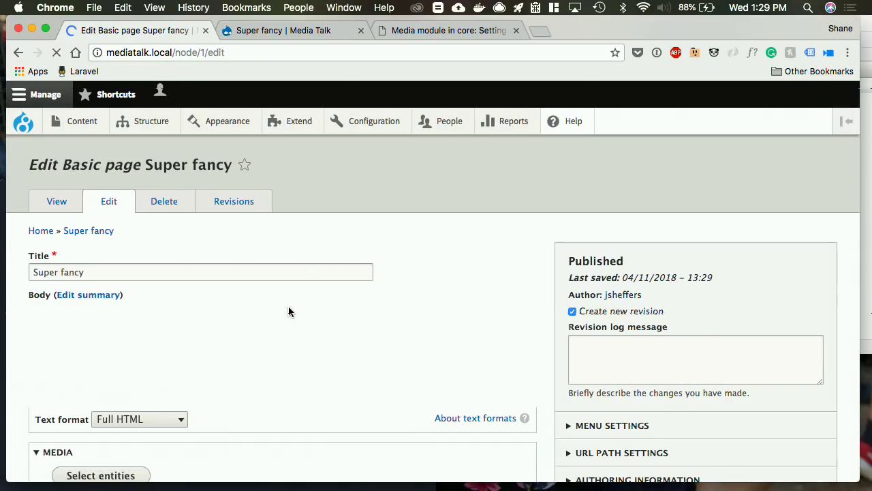
pyautogui.scroll(-6, 288, 312)
pyautogui.scroll(-3, 288, 311)
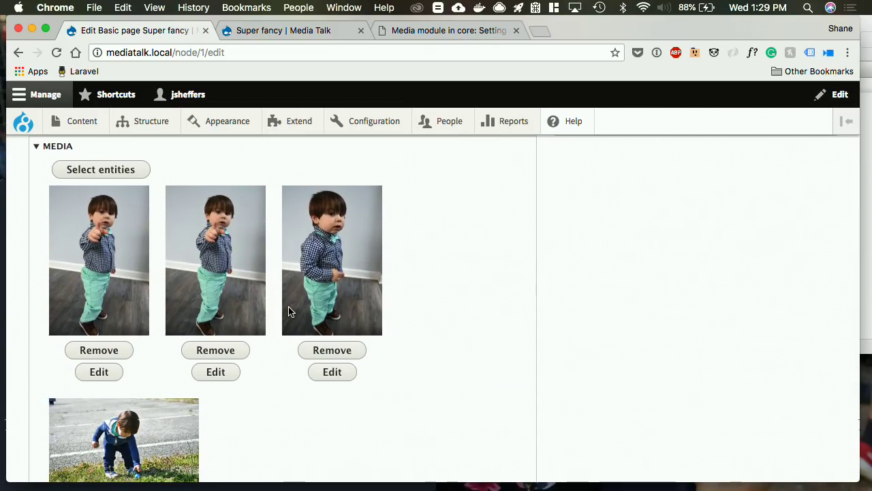
pyautogui.click(215, 373)
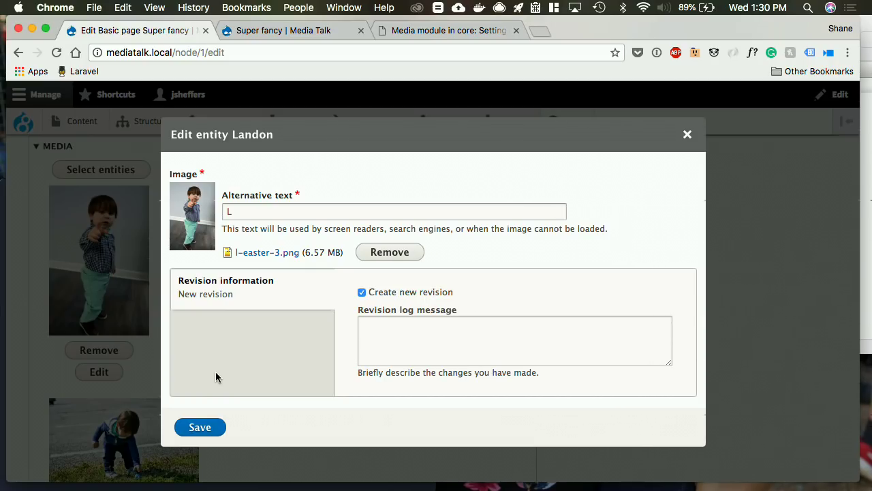
pyautogui.click(558, 181)
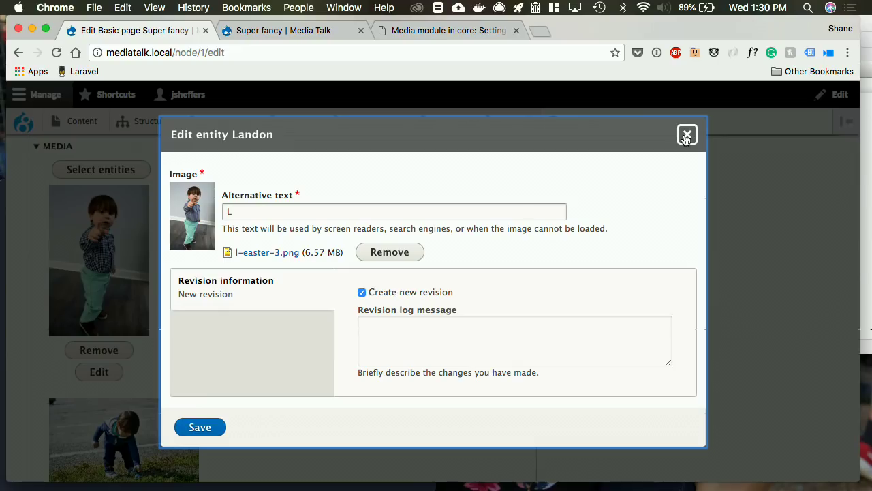
pyautogui.click(687, 136)
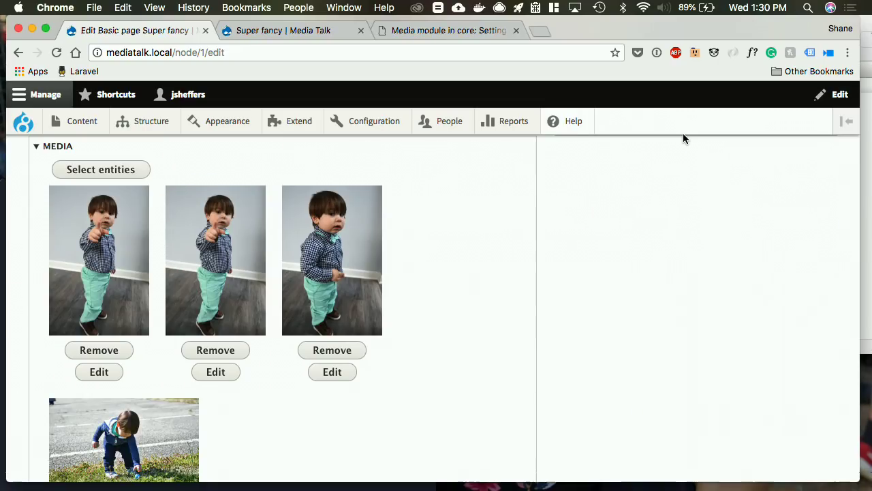
pyautogui.scroll(2, 419, 351)
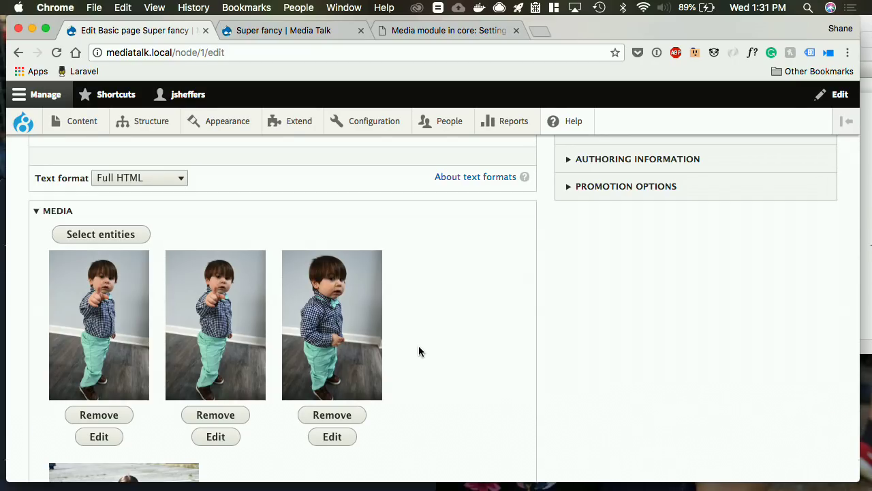
pyautogui.scroll(-3, 418, 351)
pyautogui.scroll(4, 418, 351)
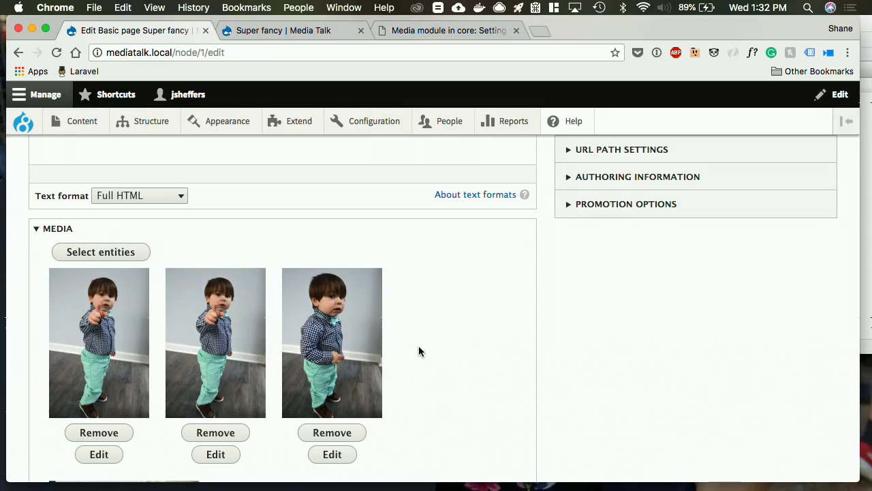
pyautogui.scroll(-5, 418, 348)
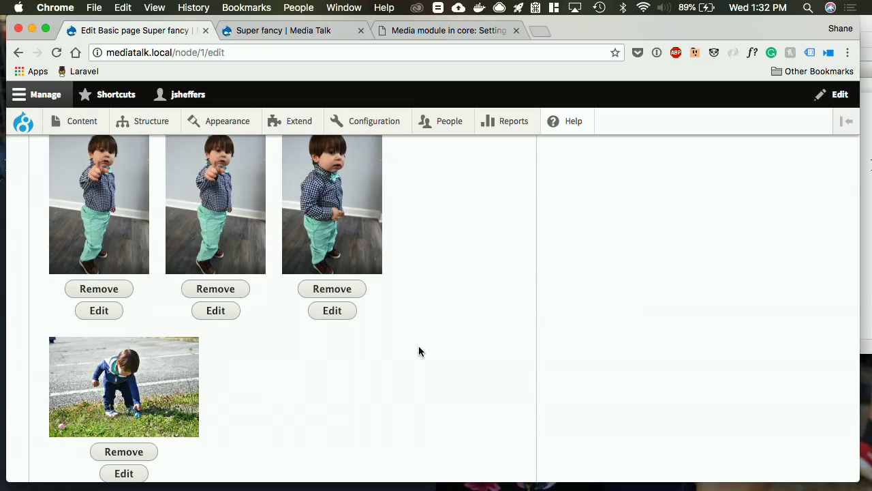
pyautogui.scroll(8, 419, 345)
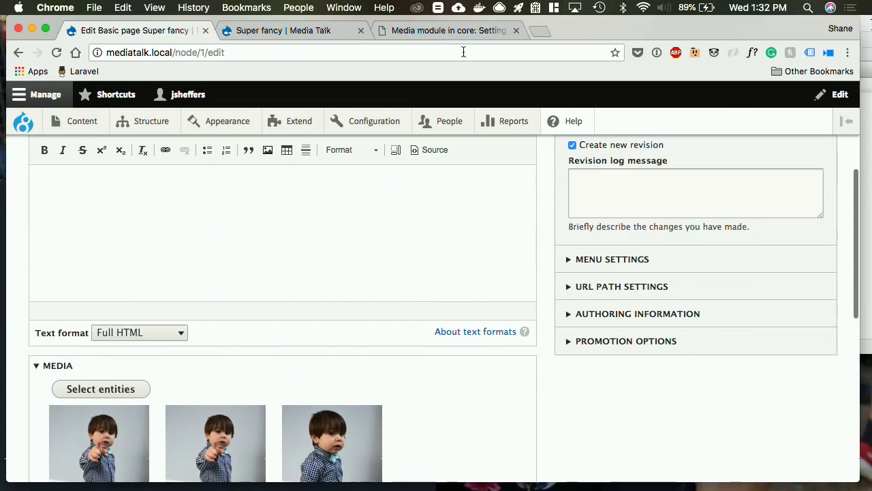
pyautogui.click(288, 30)
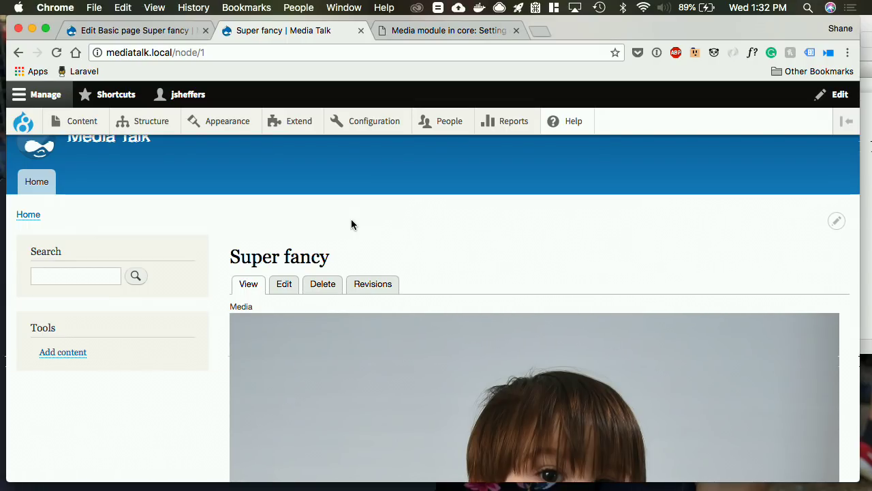
pyautogui.click(444, 30)
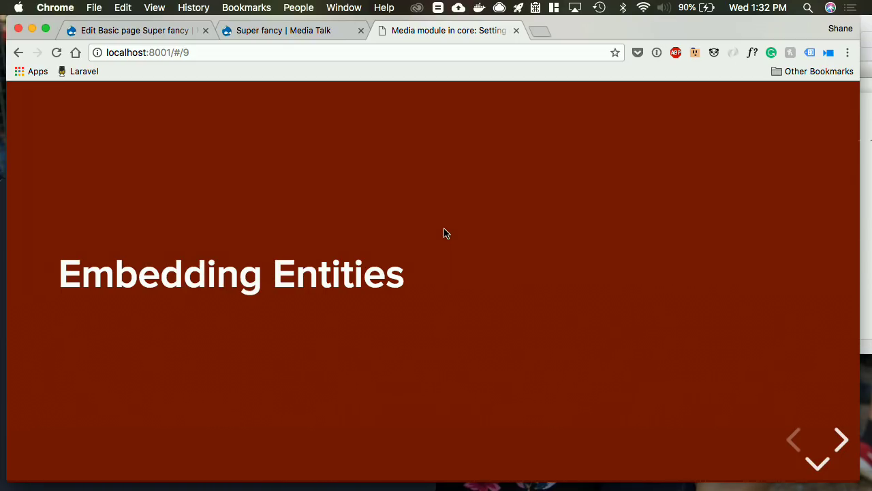
pyautogui.click(164, 31)
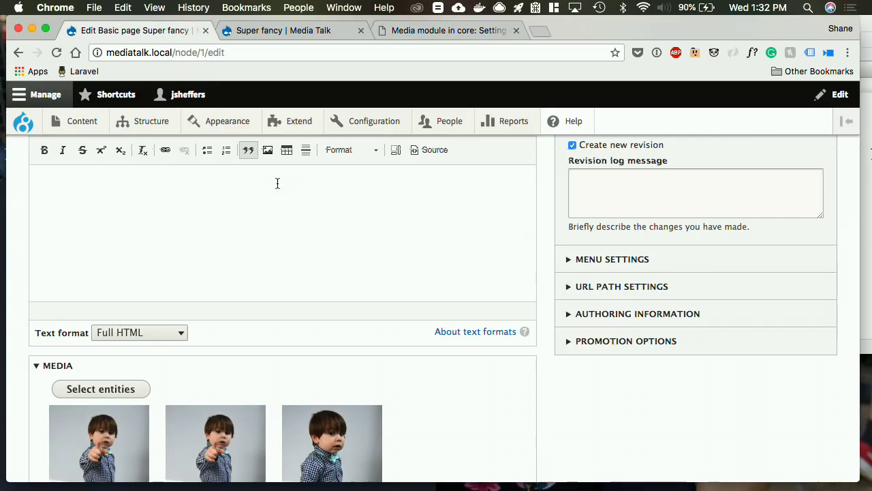
pyautogui.scroll(-3, 312, 331)
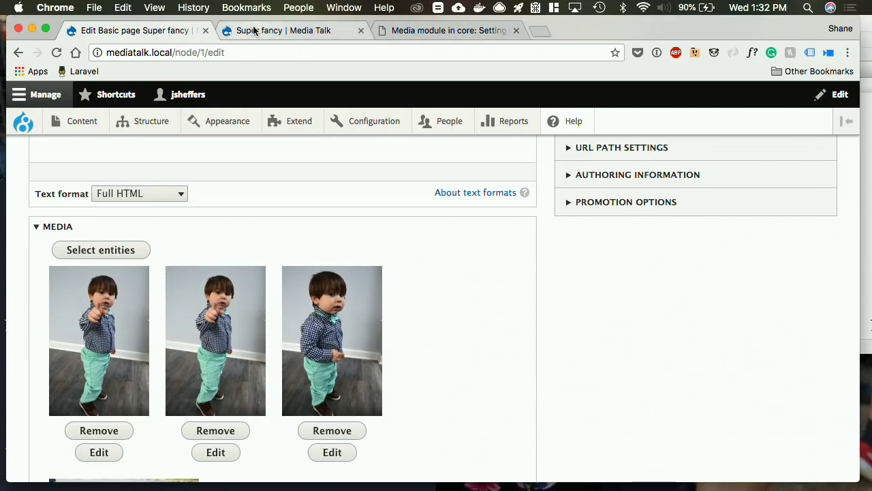
pyautogui.click(424, 31)
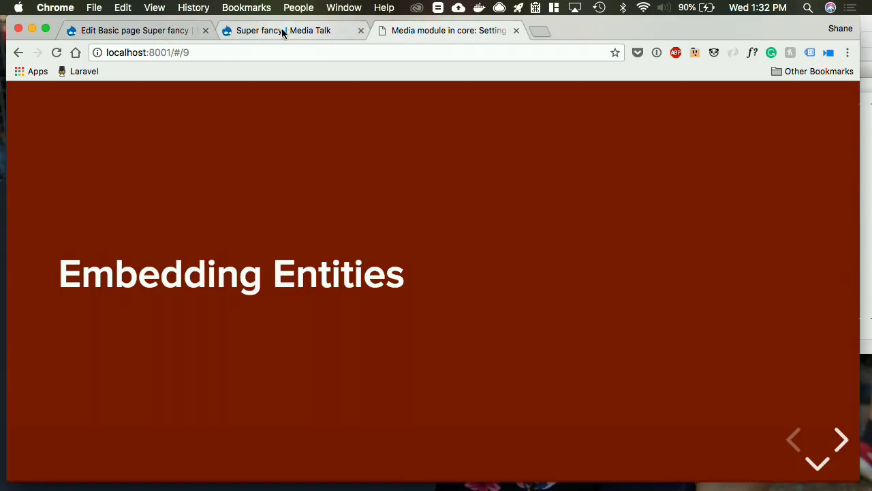
pyautogui.click(282, 34)
pyautogui.click(162, 34)
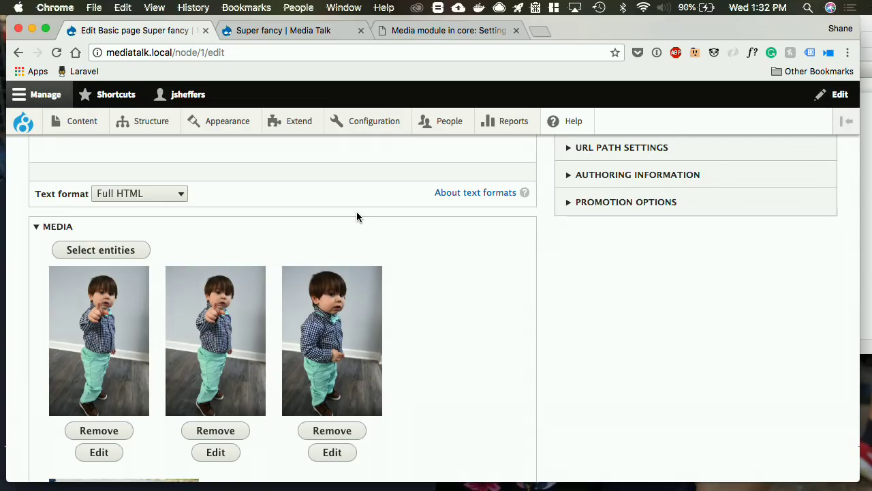
pyautogui.scroll(-5, 356, 217)
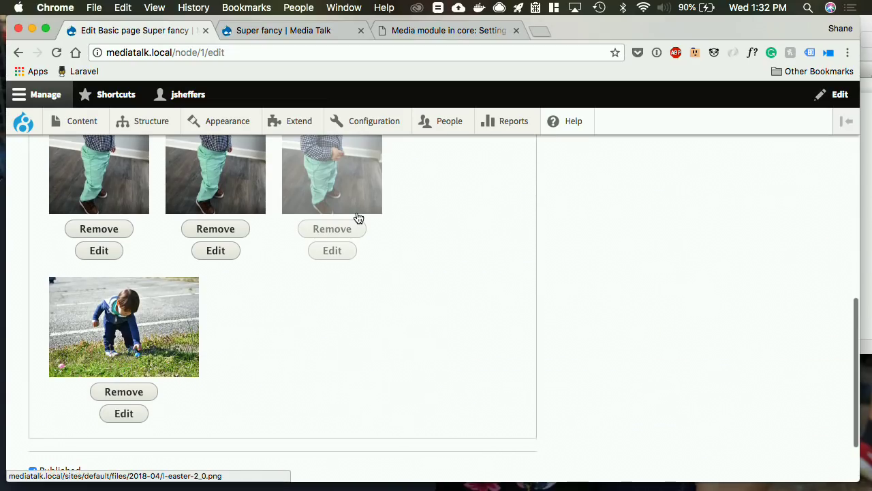
pyautogui.scroll(-2, 426, 293)
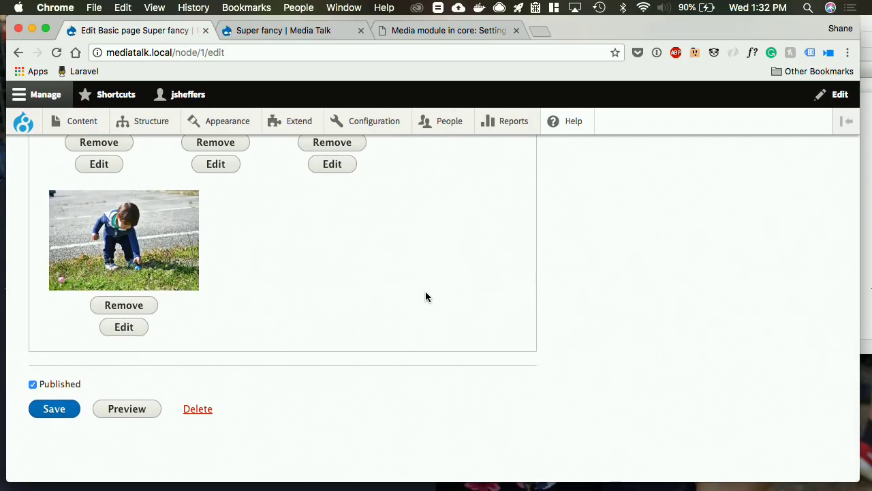
pyautogui.scroll(15, 426, 296)
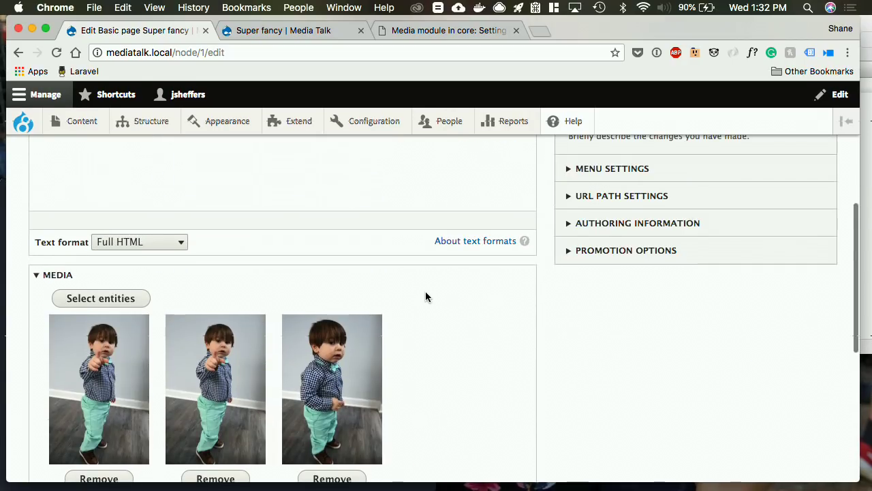
pyautogui.tripleClick(181, 275)
pyautogui.click(232, 263)
pyautogui.scroll(-2, 232, 263)
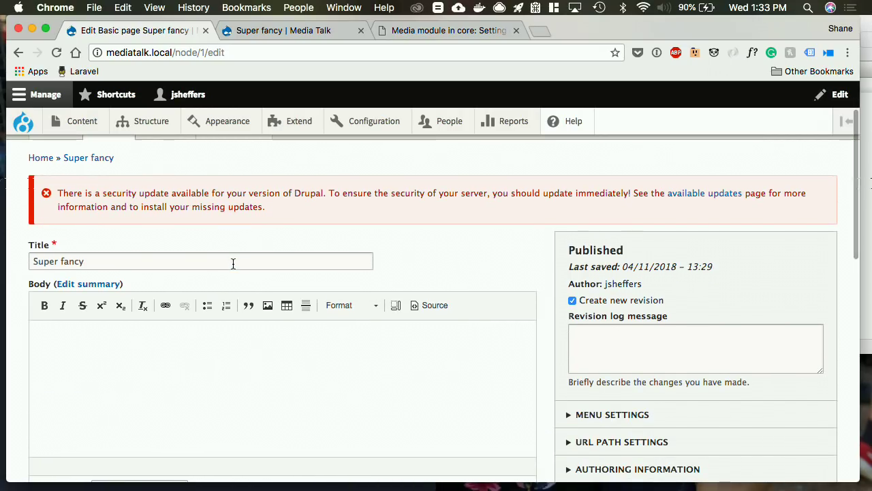
# - Switch to the slide deck, present the Entity Embed module slide full screen, and advance to the Image cropping slide
pyautogui.click(439, 31)
pyautogui.press('f')
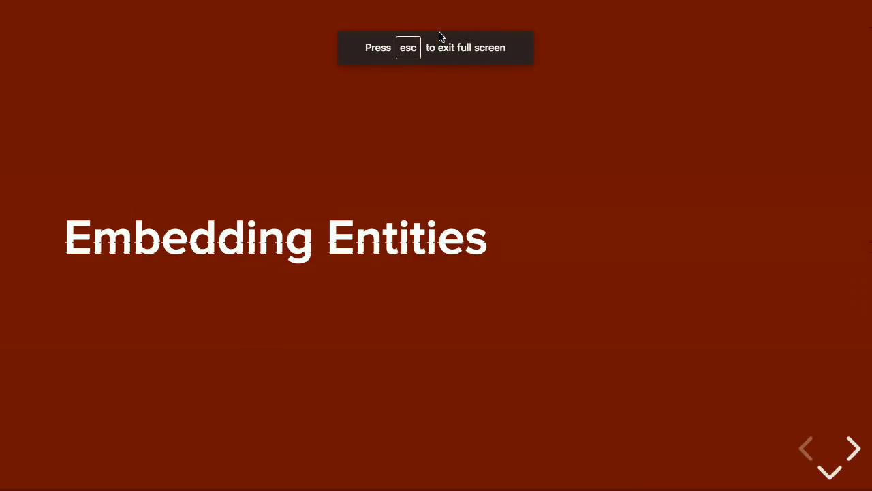
pyautogui.press('Down')
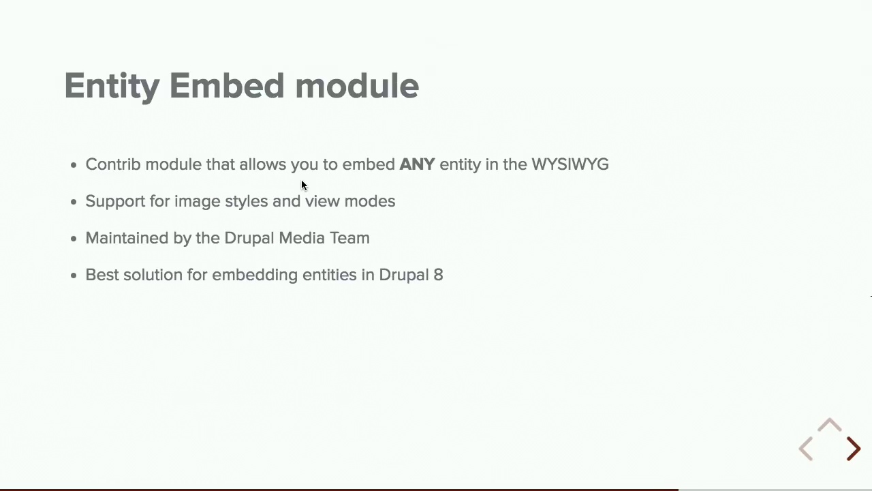
pyautogui.press('Escape')
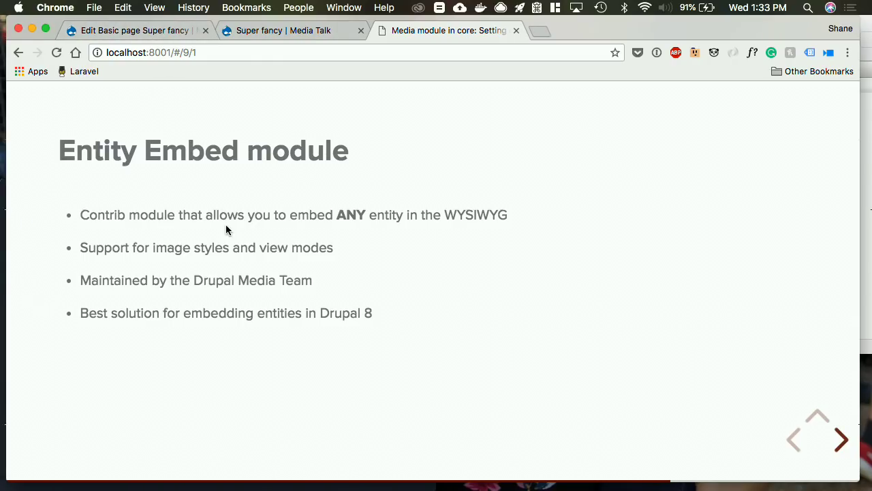
pyautogui.press('Right')
pyautogui.press('Left')
pyautogui.press('Right')
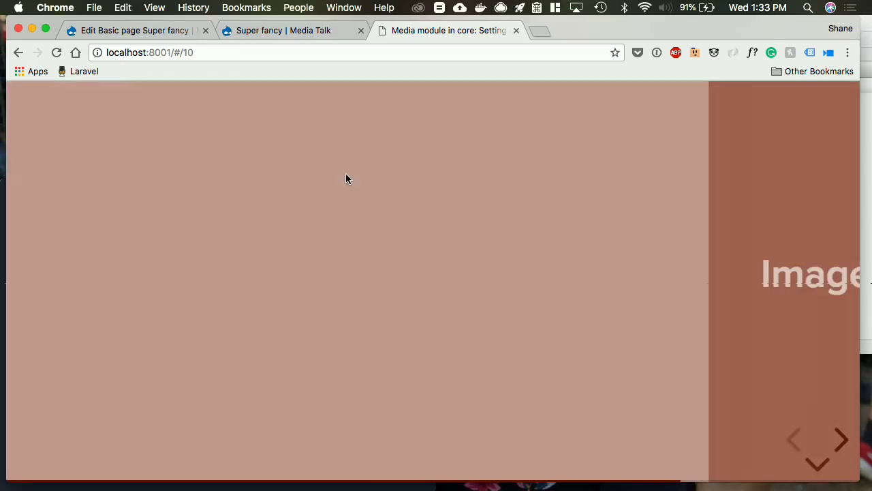
pyautogui.press('f')
pyautogui.press('Escape')
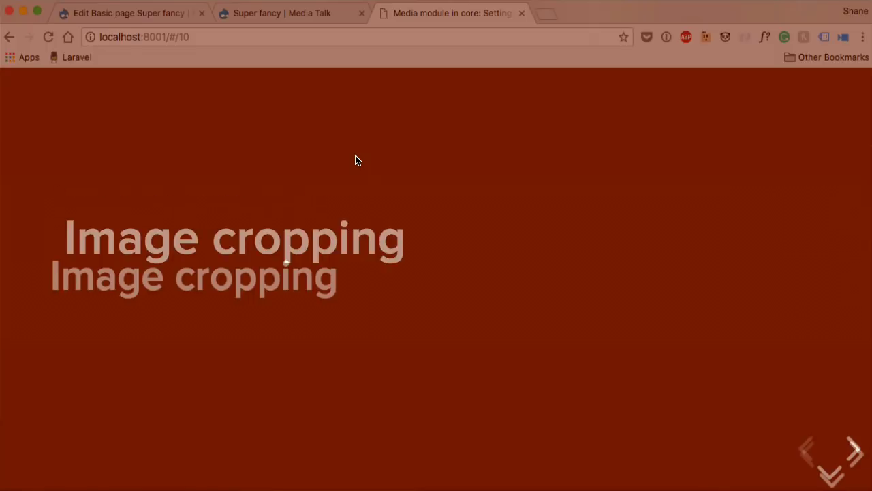
# - Return to the Drupal site, open its Extend page, and filter the module list by "Embed"
pyautogui.click(146, 34)
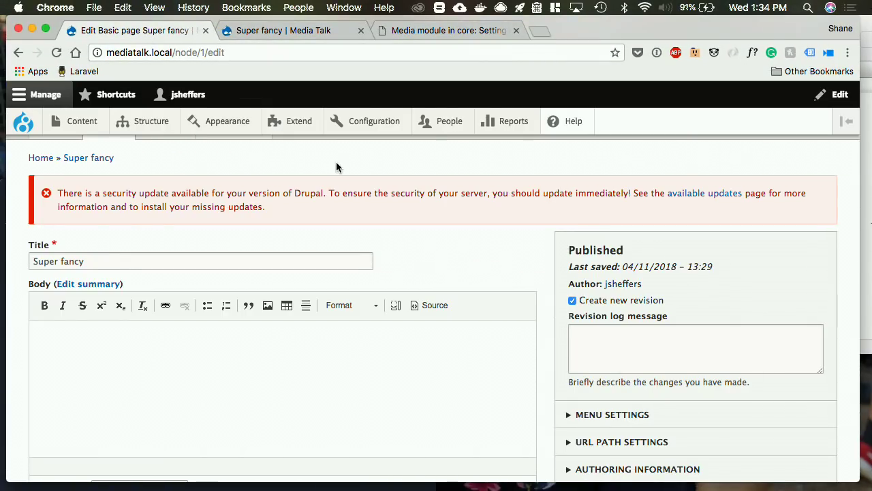
pyautogui.click(290, 120)
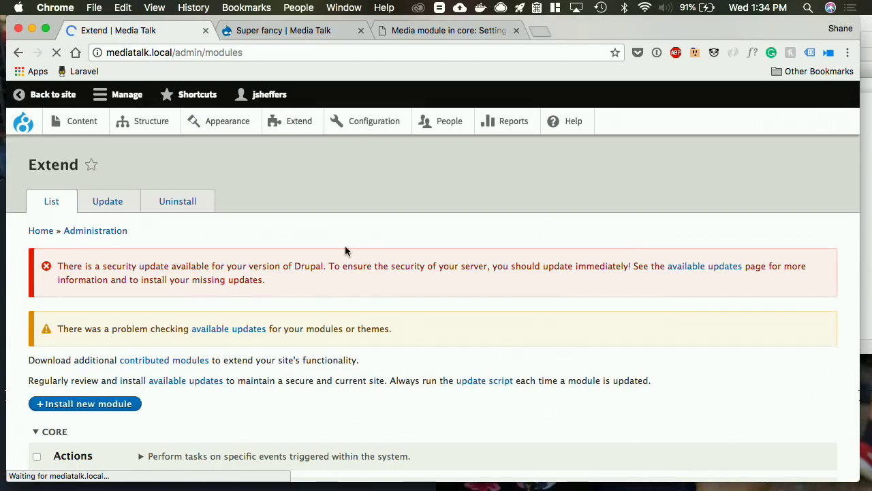
pyautogui.scroll(-3, 204, 307)
pyautogui.click(113, 318)
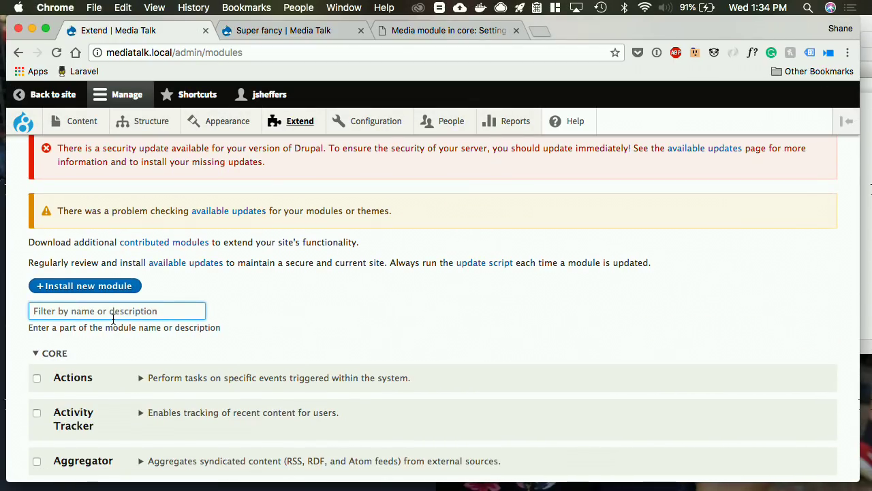
pyautogui.write('Embed')
pyautogui.scroll(-4, 102, 253)
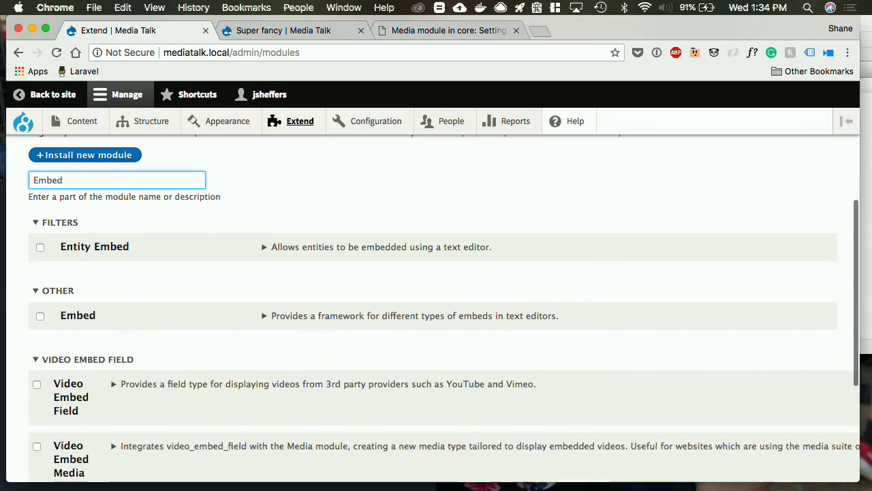
# - Select the Entity Embed and Embed modules and install them
pyautogui.click(103, 253)
pyautogui.click(83, 319)
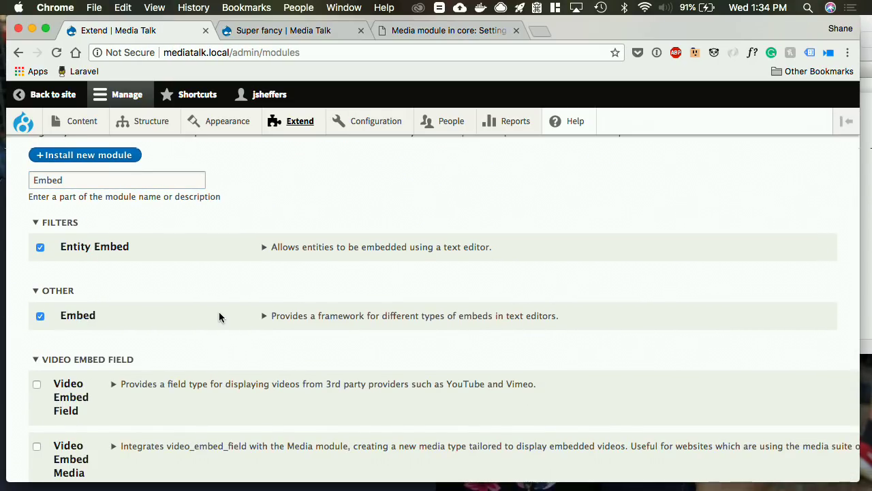
pyautogui.scroll(-5, 219, 312)
pyautogui.click(66, 410)
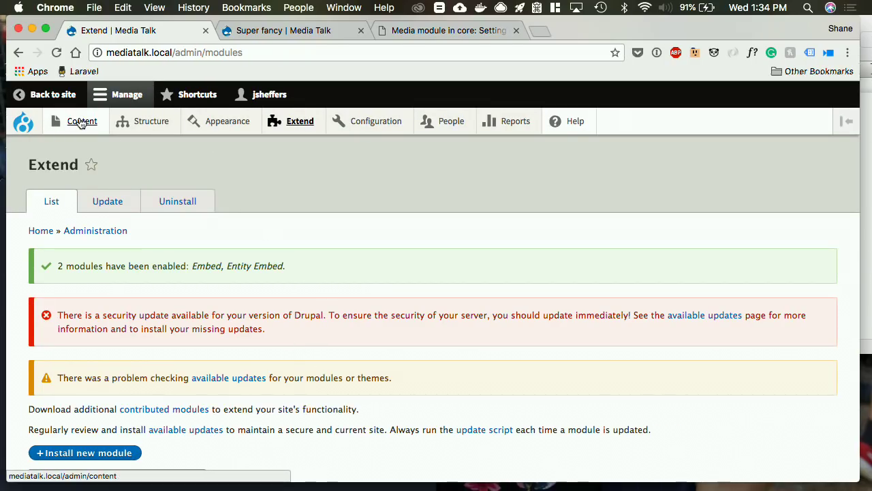
# - Open the Media Entity Embed text editor embed button for editing and restrict its media type to Image
pyautogui.moveTo(354, 129)
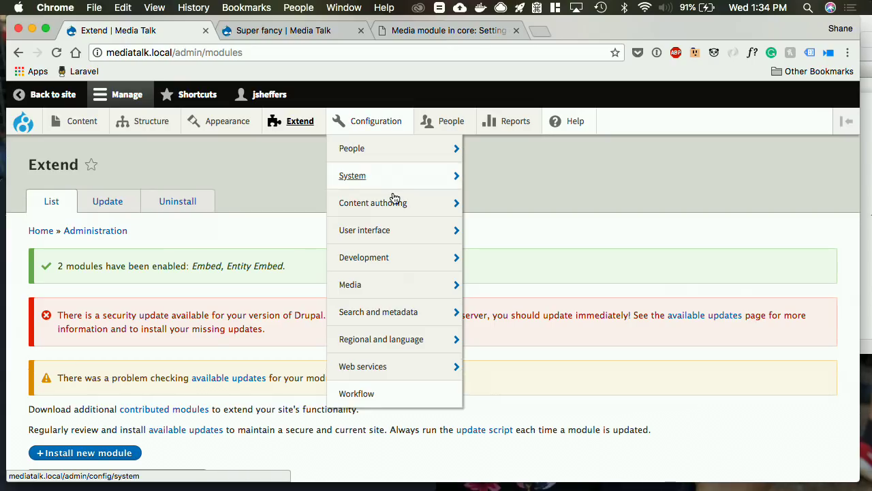
pyautogui.moveTo(399, 201)
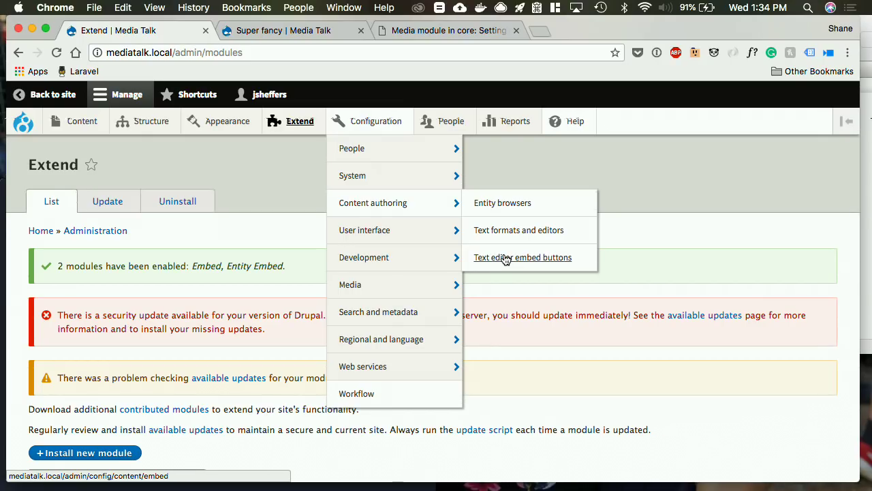
pyautogui.click(543, 258)
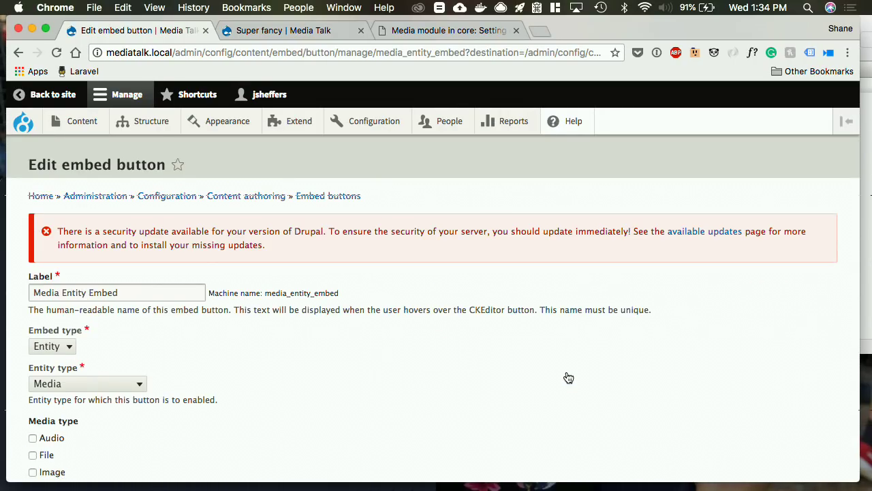
pyautogui.scroll(-3, 568, 377)
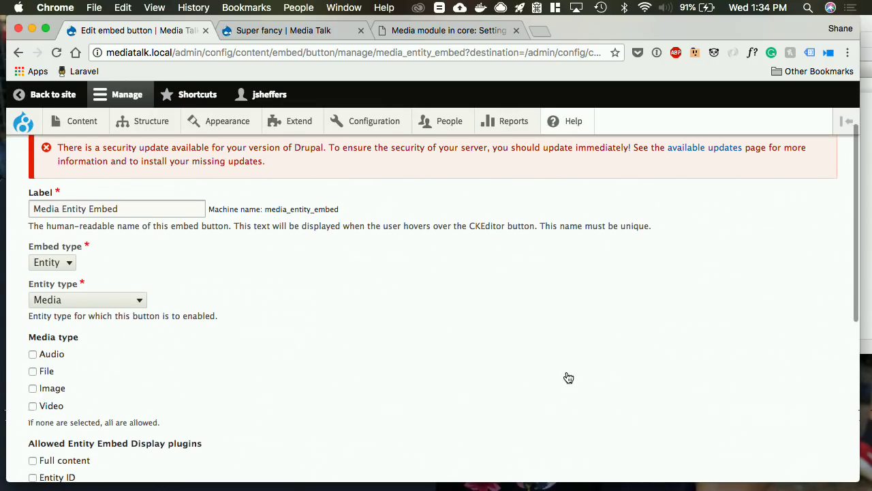
pyautogui.scroll(-3, 568, 377)
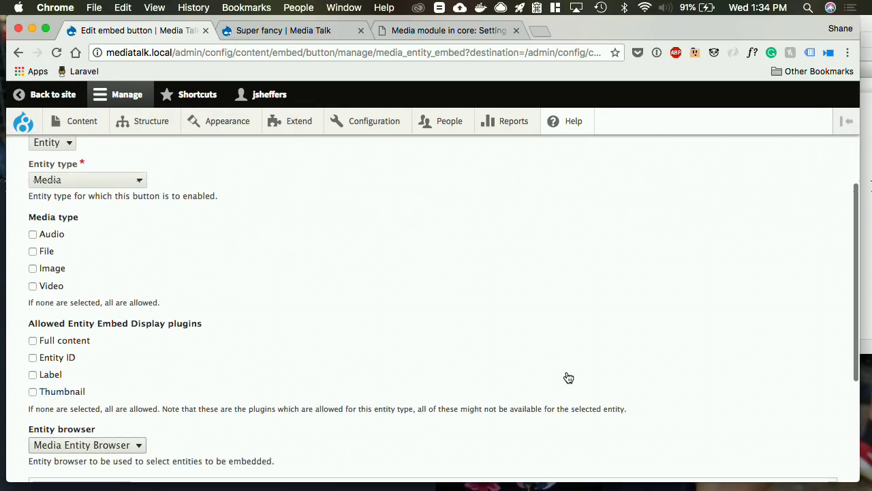
pyautogui.scroll(2, 566, 377)
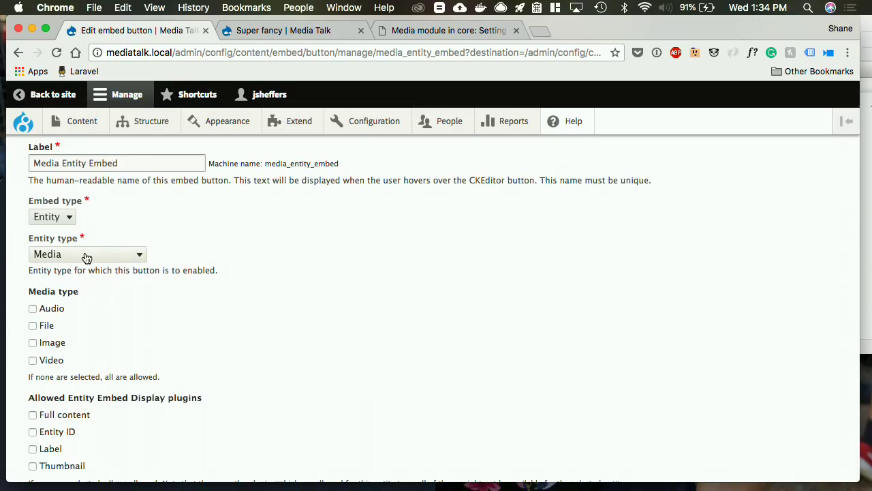
pyautogui.scroll(-2, 347, 293)
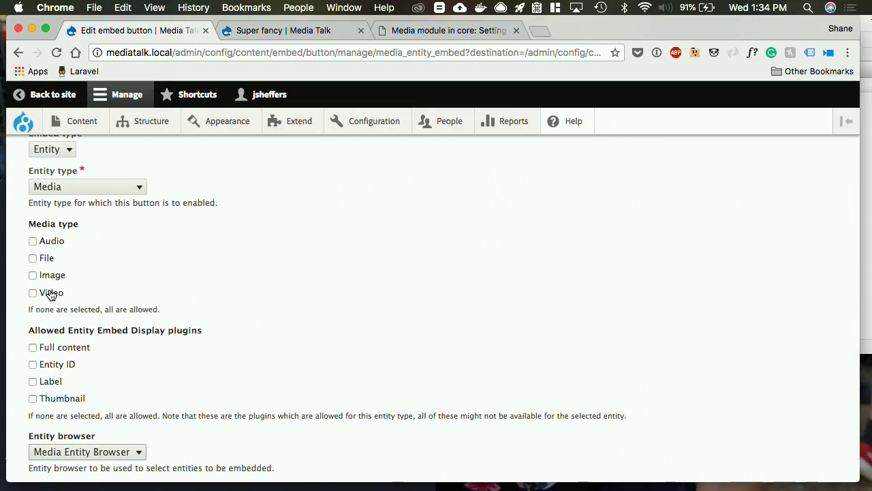
pyautogui.click(52, 277)
# - Allow the Full content and Thumbnail display plugins, keeping Media Entity Browser as the entity browser, and save the embed button
pyautogui.scroll(-2, 368, 371)
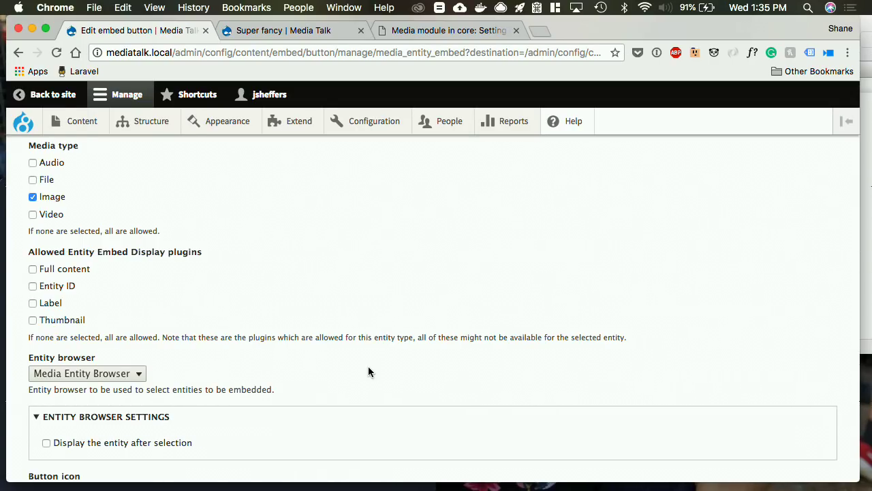
pyautogui.scroll(-2, 368, 366)
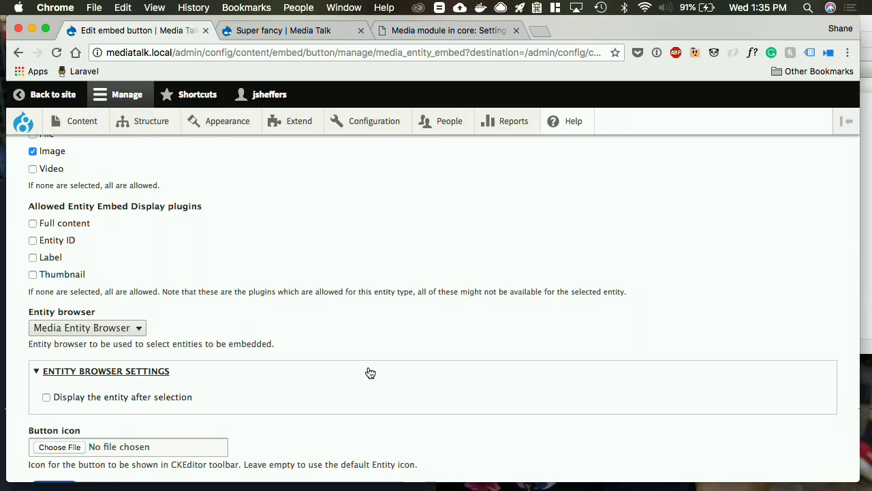
pyautogui.scroll(-1, 370, 373)
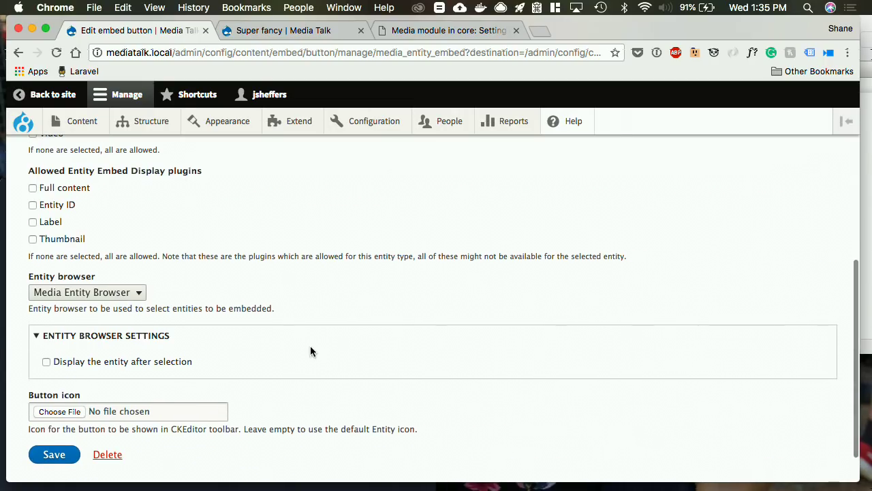
pyautogui.click(62, 190)
pyautogui.click(60, 240)
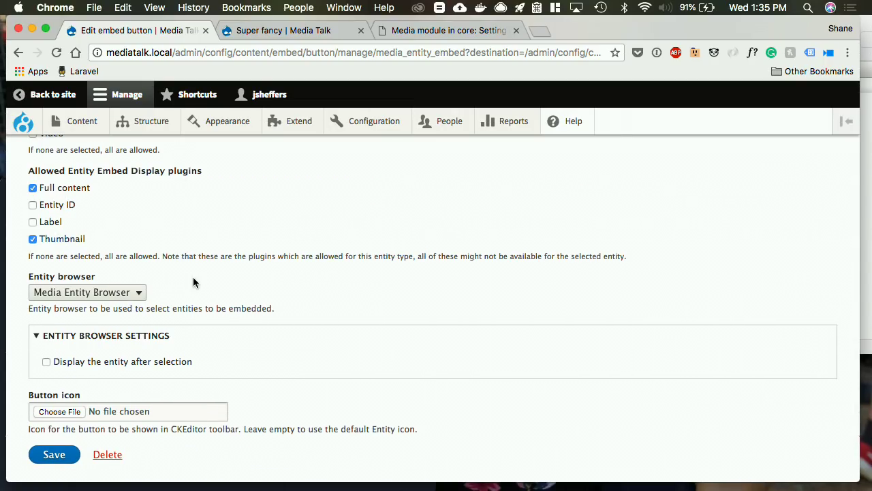
pyautogui.scroll(-1, 193, 279)
pyautogui.click(119, 273)
pyautogui.click(120, 274)
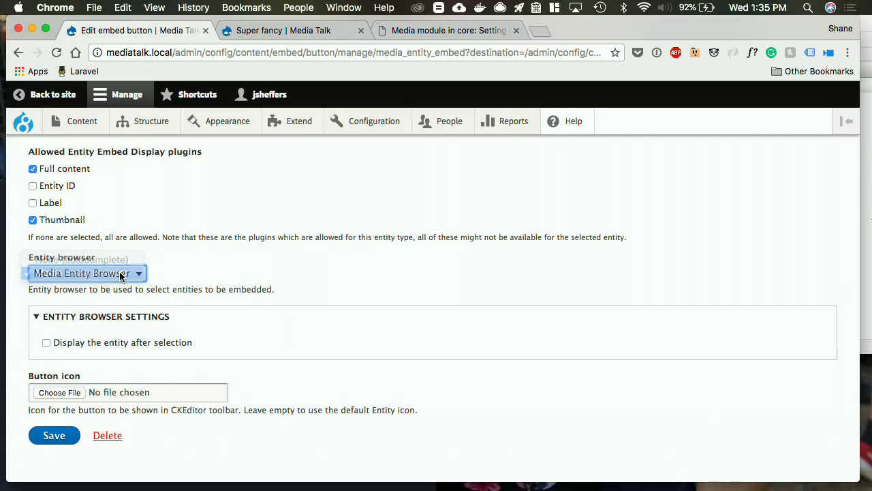
pyautogui.scroll(2, 207, 266)
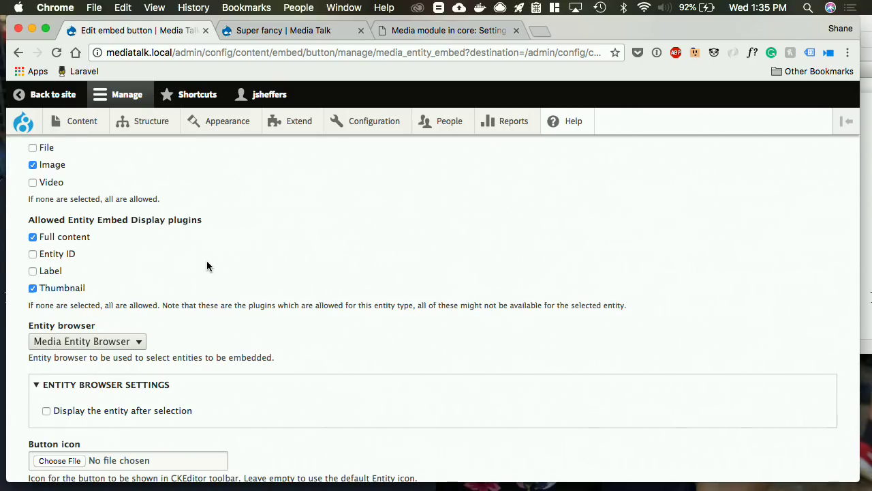
pyautogui.scroll(-3, 207, 260)
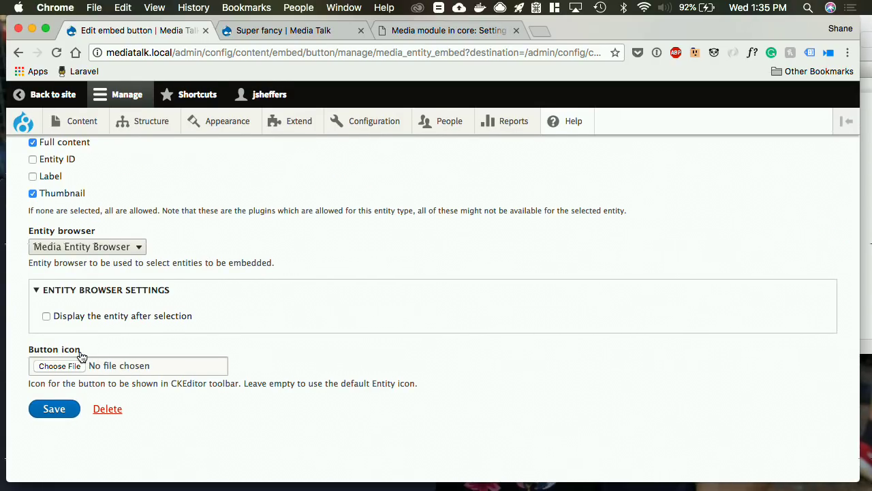
pyautogui.click(53, 410)
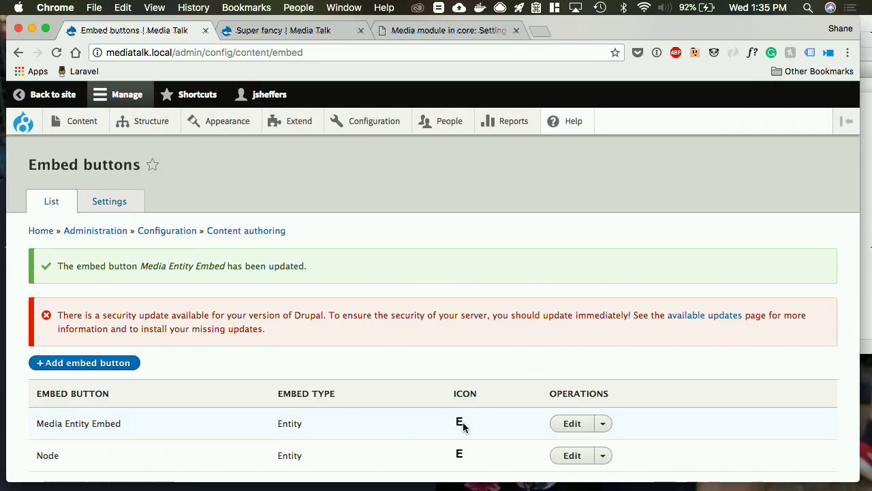
# - Open the configuration of the Full HTML format in the text formats and editors settings
pyautogui.scroll(-2, 463, 424)
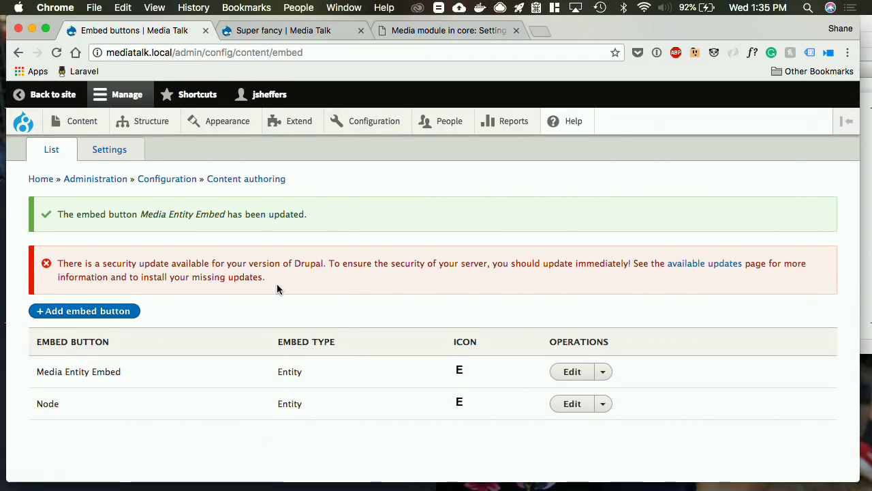
pyautogui.scroll(1, 279, 289)
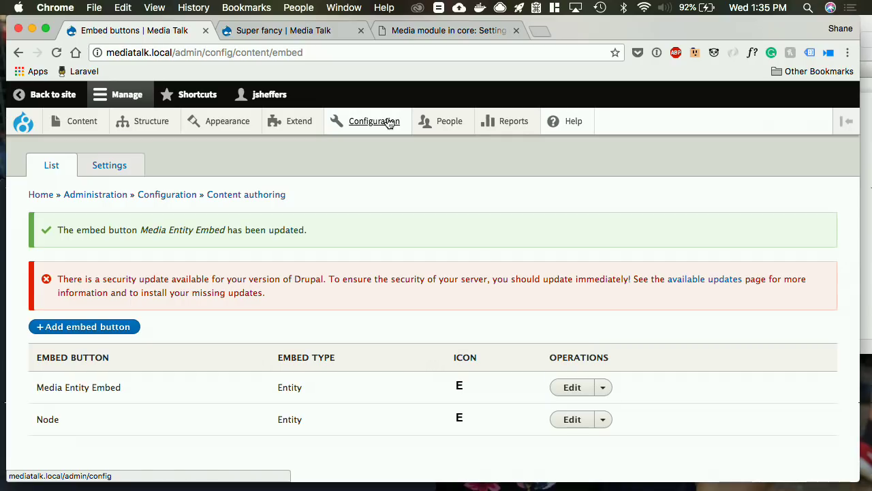
pyautogui.moveTo(380, 123)
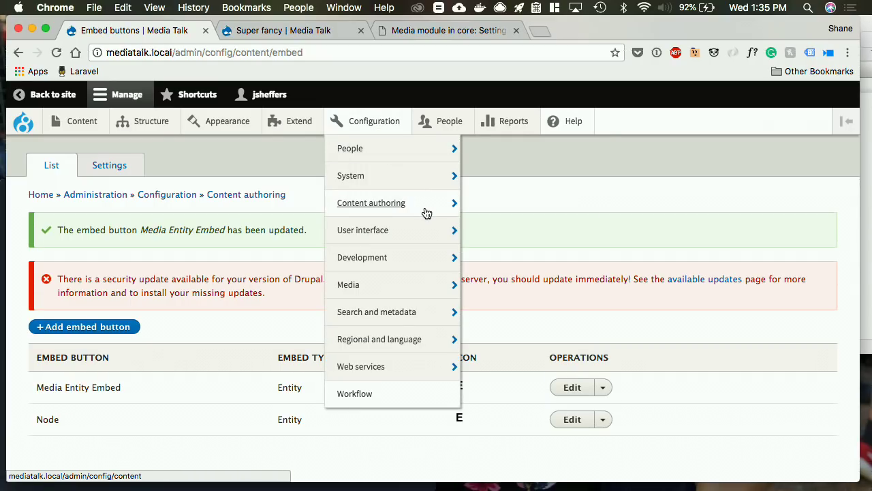
pyautogui.moveTo(426, 208)
pyautogui.click(508, 230)
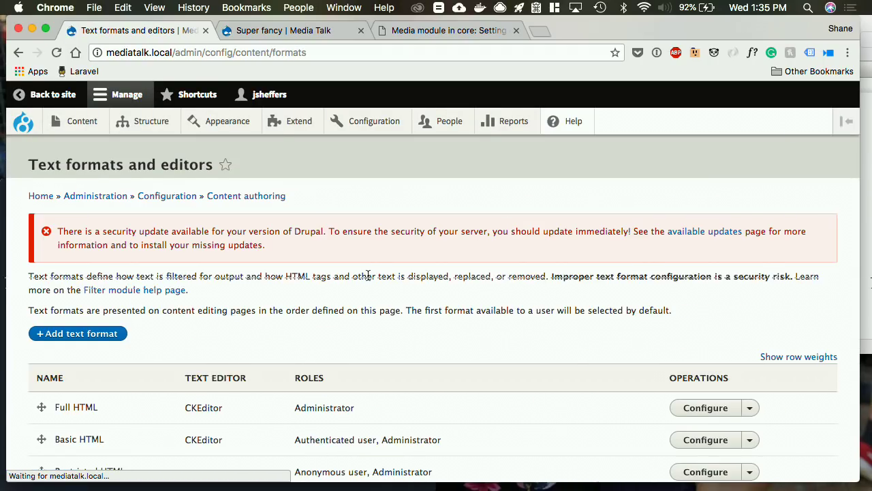
pyautogui.scroll(-4, 367, 274)
pyautogui.click(715, 283)
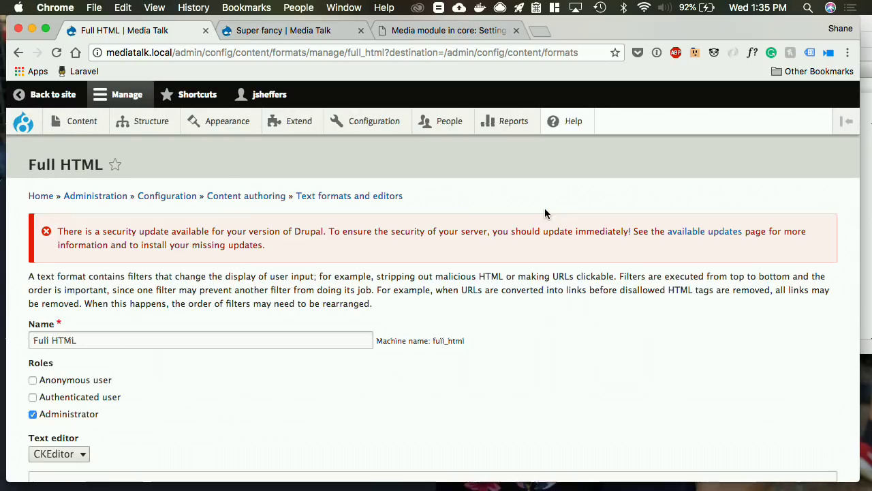
# - Replace the image button in the active CKEditor toolbar's Media group with the Media Entity Embed (E) button
pyautogui.scroll(-9, 512, 219)
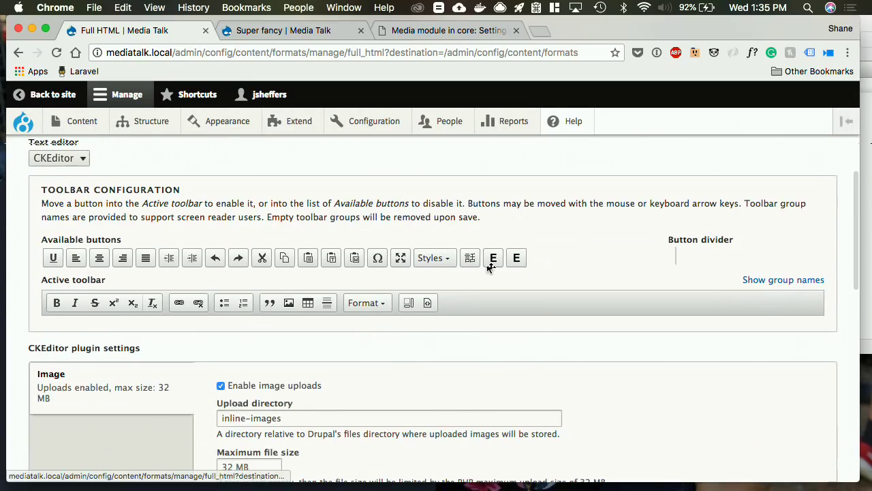
pyautogui.moveTo(494, 261); pyautogui.dragTo(531, 260)
pyautogui.scroll(-5, 326, 301)
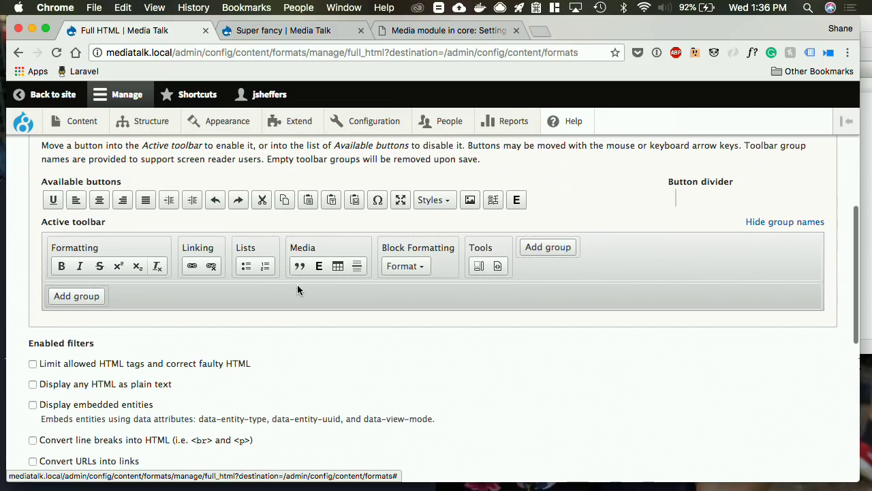
# - Enable the Display embedded entities filter for Full HTML, check the filter processing order, and save the configuration
pyautogui.scroll(-1, 309, 332)
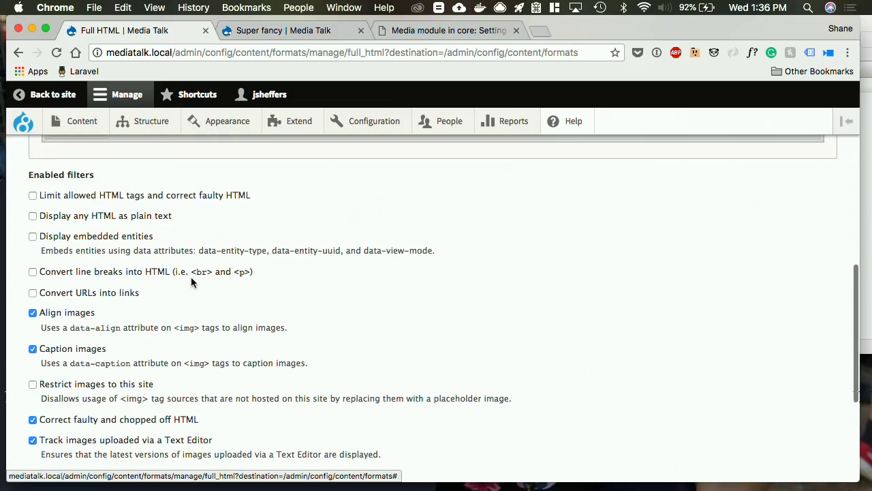
pyautogui.click(75, 238)
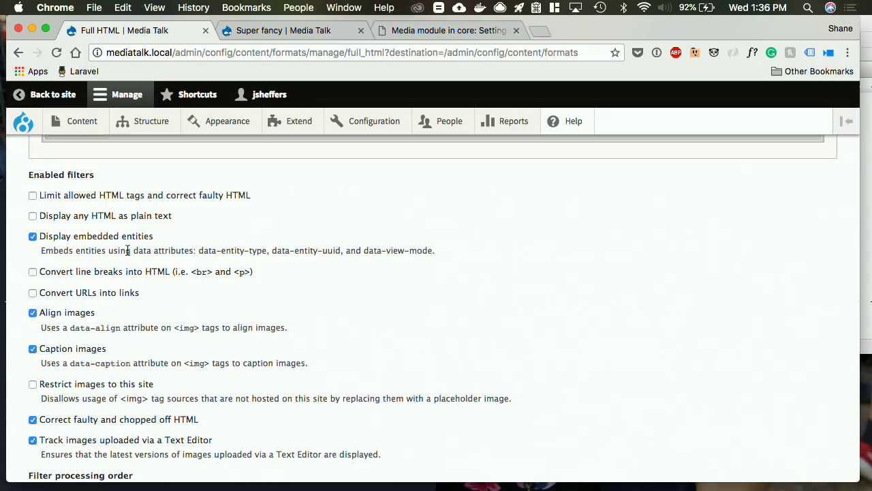
pyautogui.scroll(-5, 127, 250)
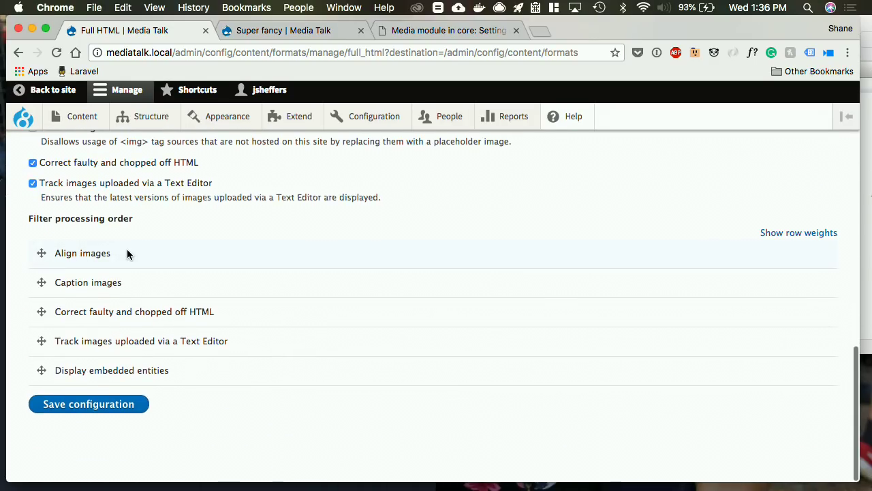
pyautogui.scroll(3, 127, 253)
pyautogui.scroll(-4, 127, 251)
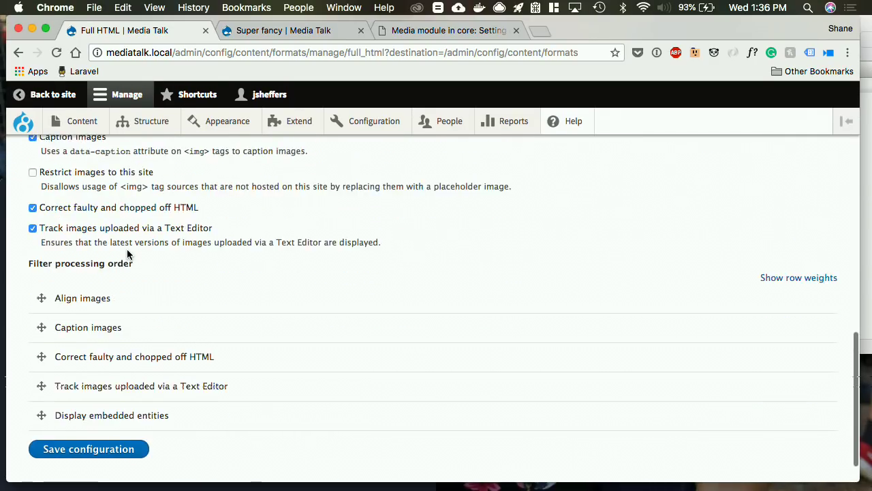
pyautogui.scroll(3, 127, 251)
pyautogui.scroll(3, 127, 251)
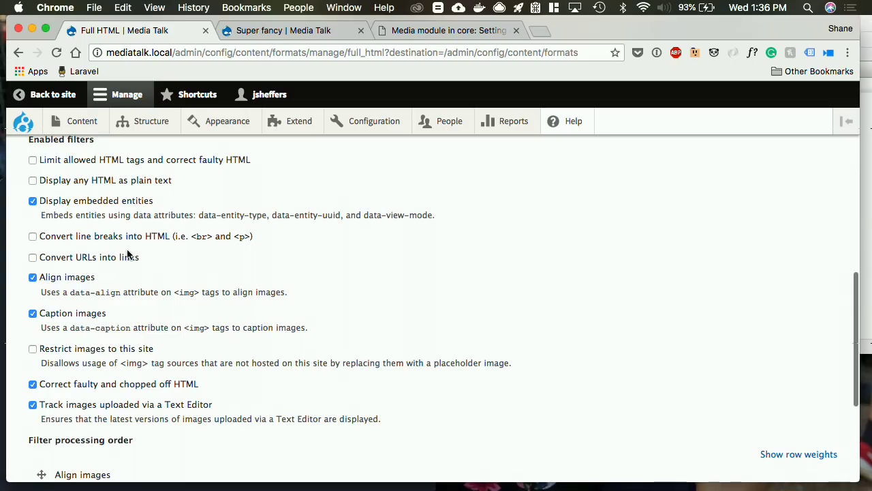
pyautogui.scroll(2, 126, 251)
pyautogui.scroll(-5, 127, 250)
pyautogui.click(86, 413)
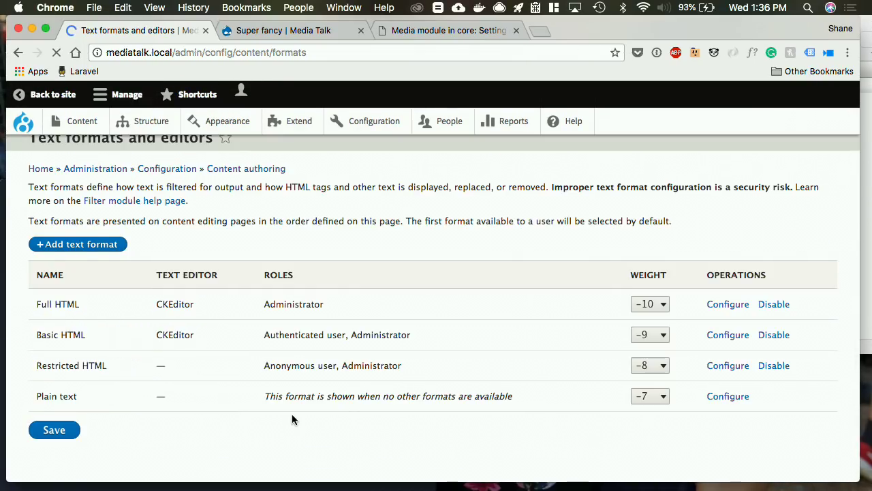
# - Reopen the Full HTML format's configuration and look over its settings
pyautogui.scroll(-3, 624, 306)
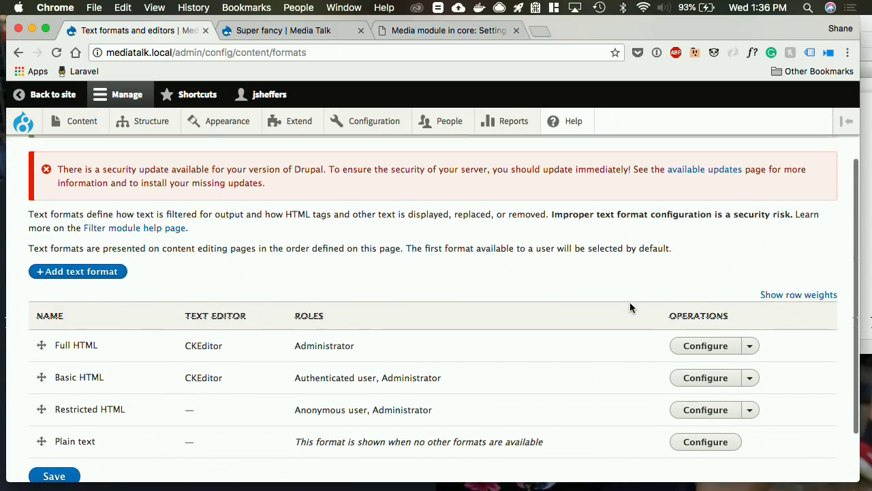
pyautogui.click(705, 342)
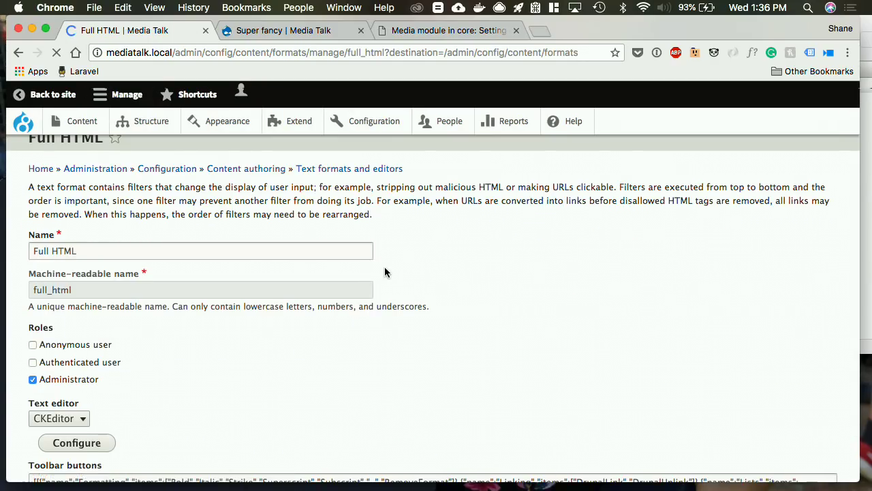
pyautogui.scroll(-15, 384, 271)
pyautogui.scroll(15, 385, 271)
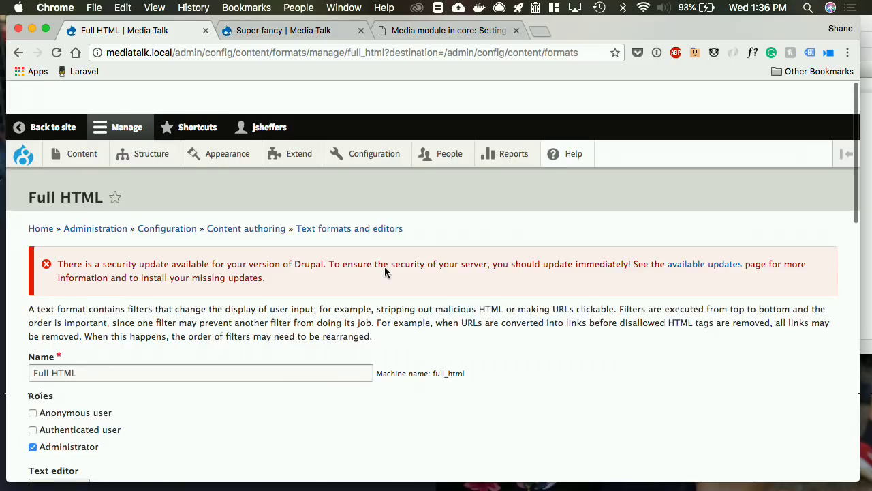
# - Open the Super fancy basic page for editing from the site's content list
pyautogui.moveTo(80, 126)
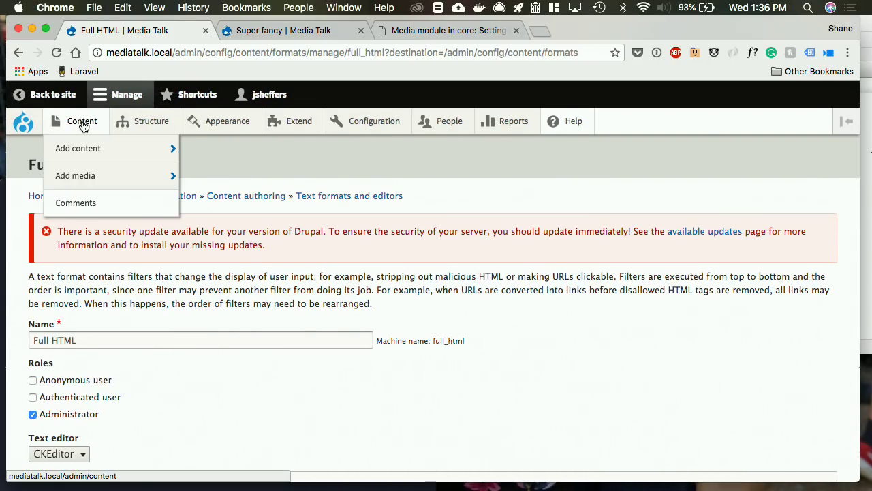
pyautogui.click(74, 124)
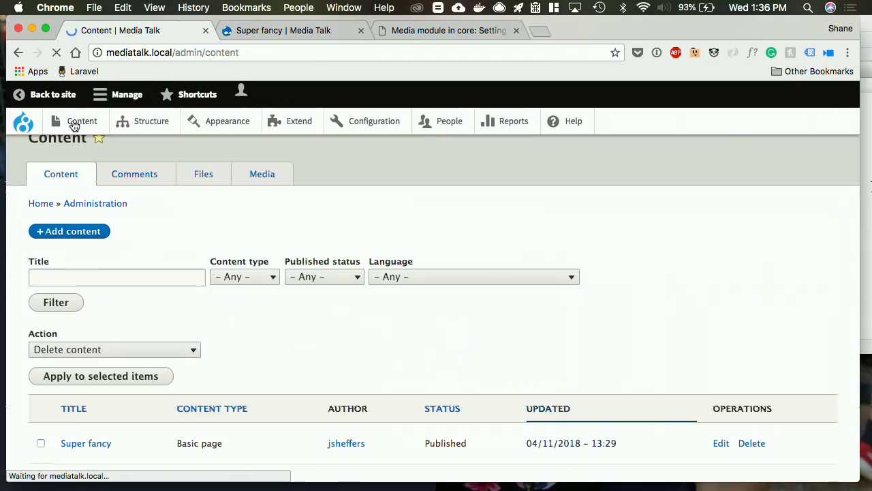
pyautogui.scroll(-5, 363, 291)
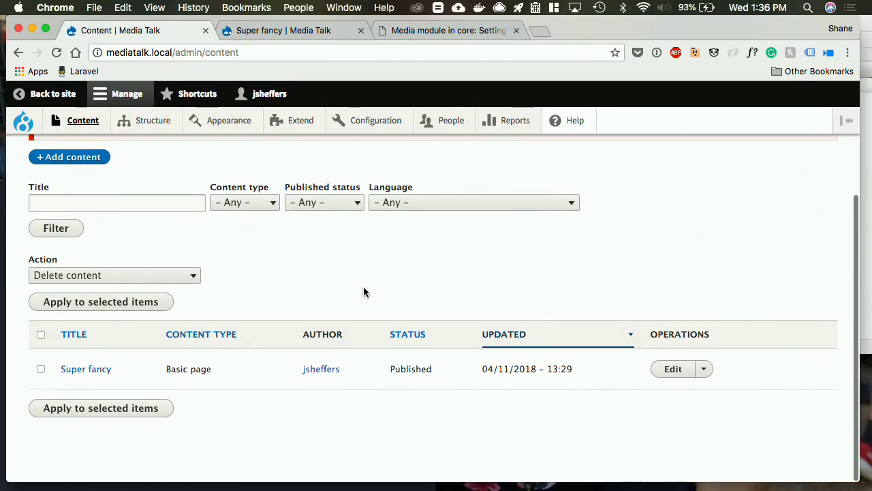
pyautogui.click(681, 372)
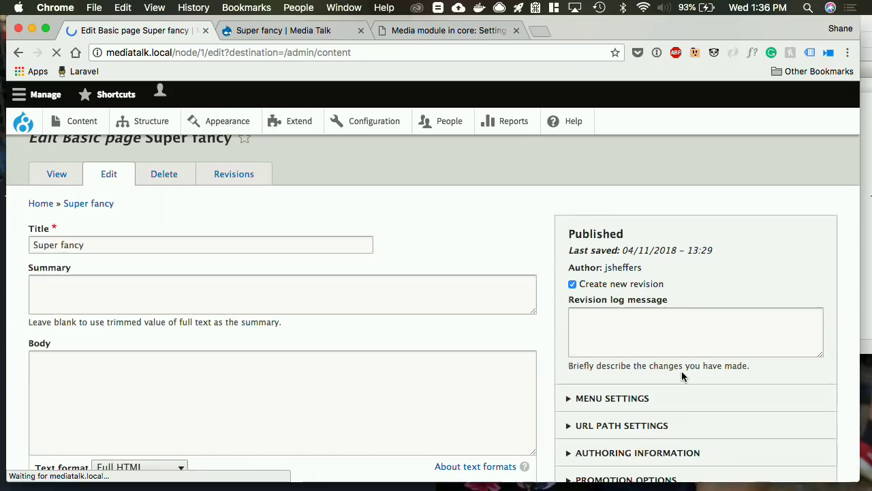
# - Enter the text "Testing content" in the body of the Super fancy page
pyautogui.scroll(-4, 578, 318)
pyautogui.scroll(-8, 578, 316)
pyautogui.scroll(3, 560, 237)
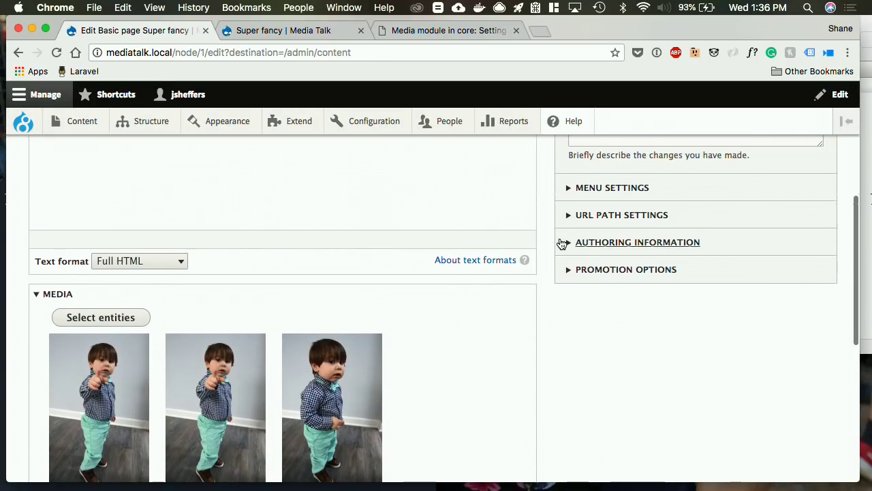
pyautogui.scroll(7, 563, 241)
pyautogui.scroll(-2, 563, 241)
pyautogui.click(336, 327)
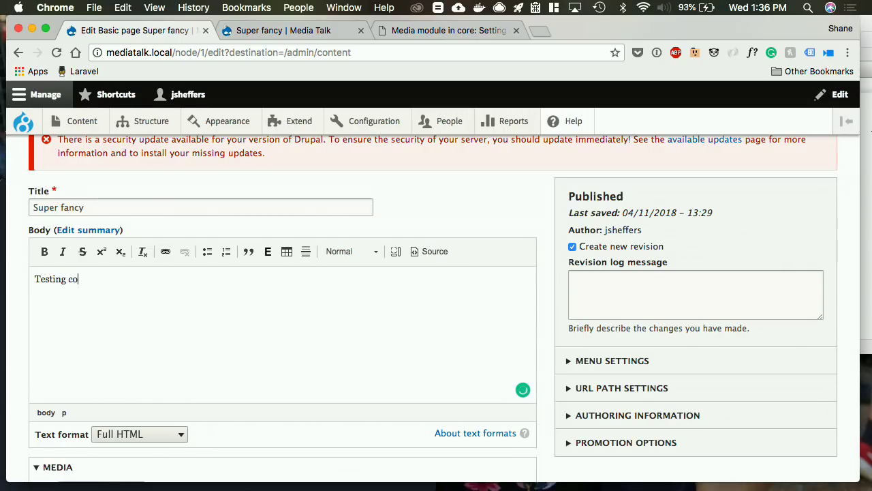
# - Try to select entities through the body editor's media embed dialog, and close the dialog
pyautogui.click(268, 252)
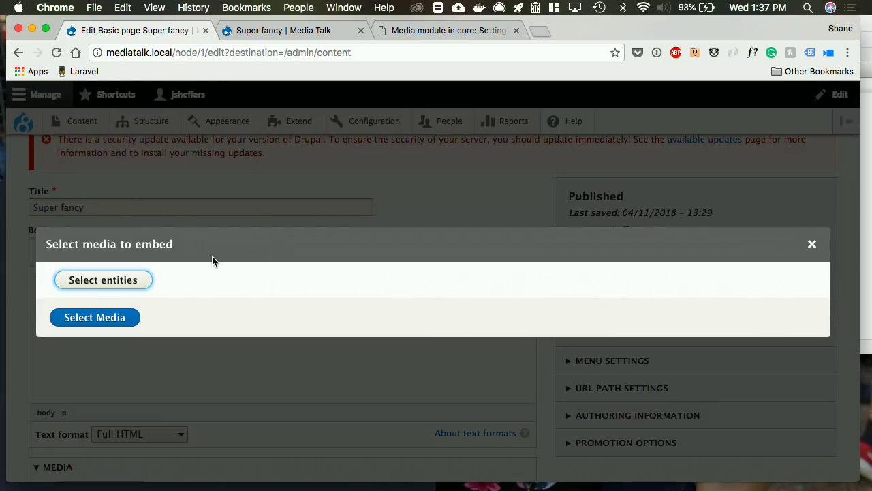
pyautogui.click(105, 281)
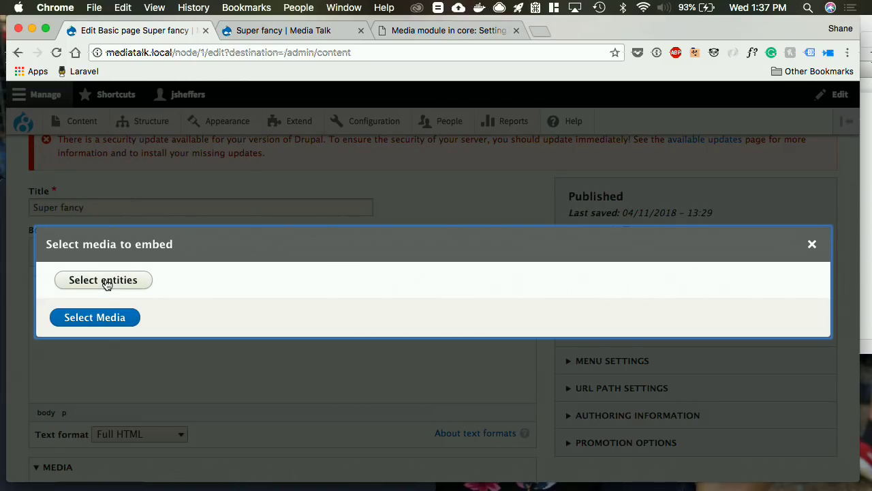
pyautogui.click(811, 244)
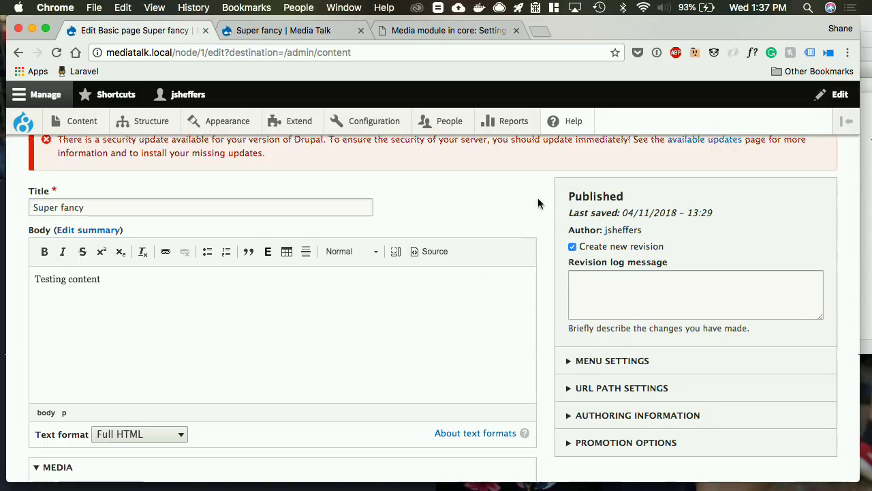
# - Open the Entity Browsers list in the content authoring configuration
pyautogui.scroll(2, 470, 194)
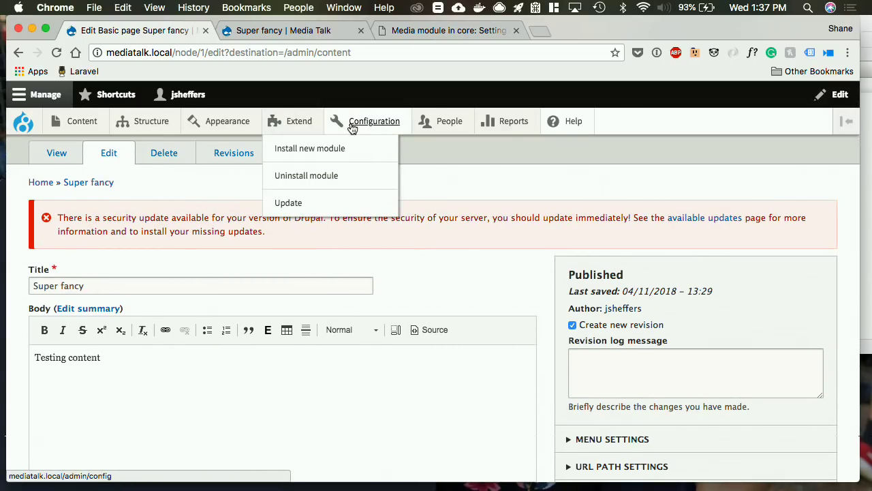
pyautogui.moveTo(364, 128)
pyautogui.moveTo(389, 202)
pyautogui.click(529, 213)
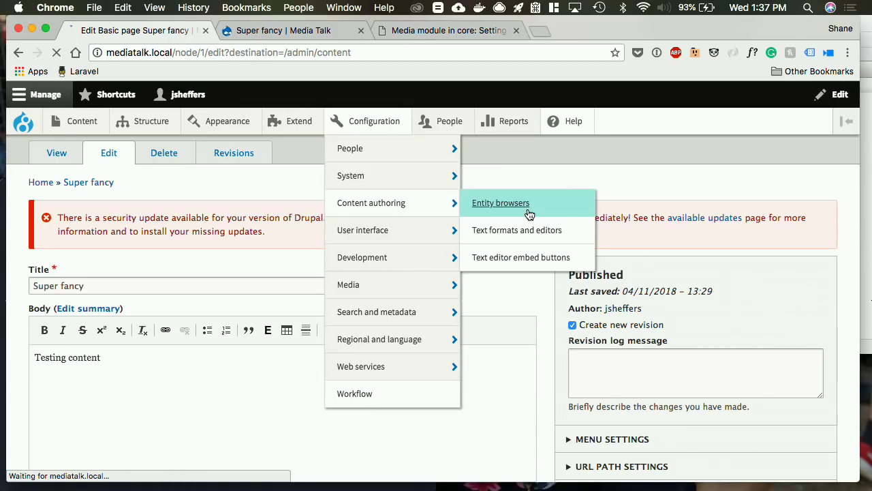
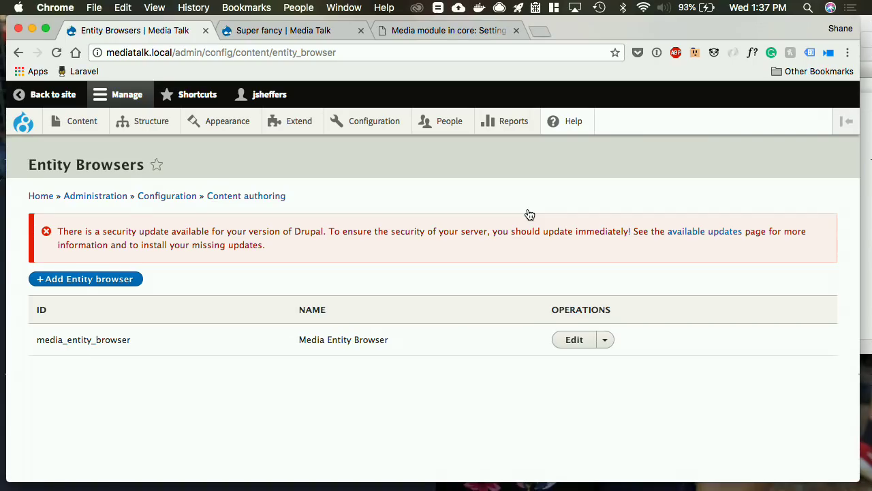
pyautogui.moveTo(382, 125)
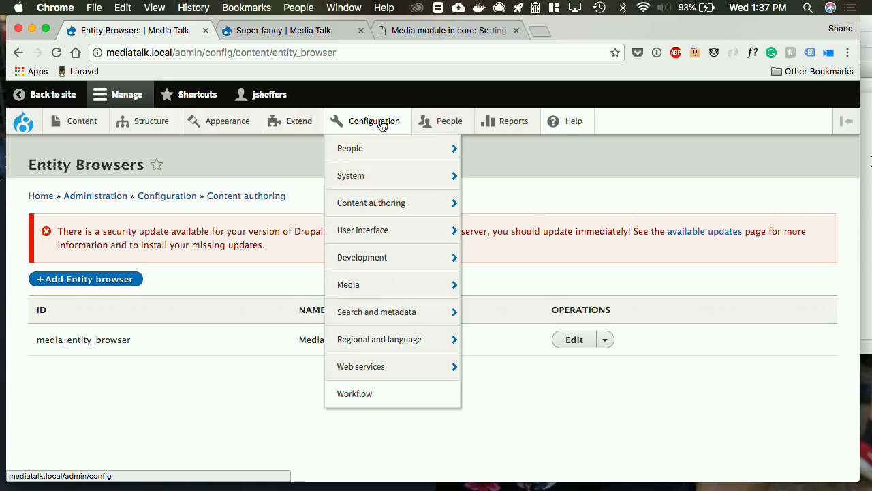
pyautogui.moveTo(361, 200)
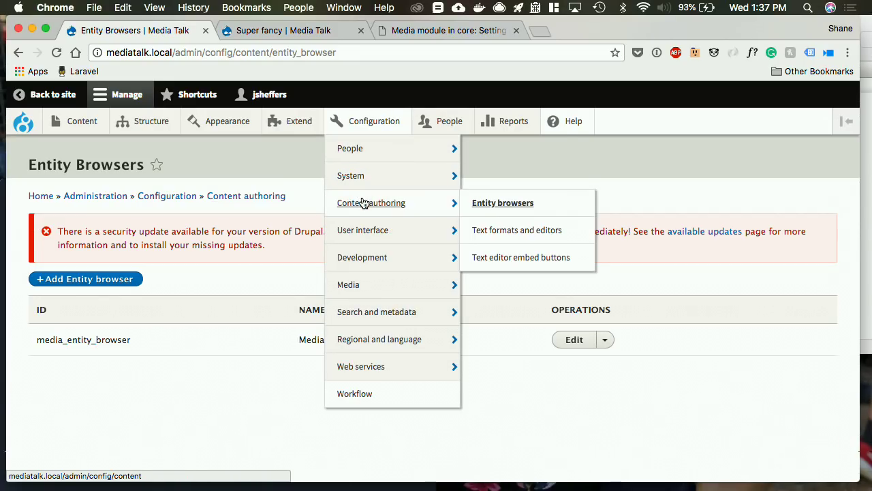
pyautogui.click(483, 203)
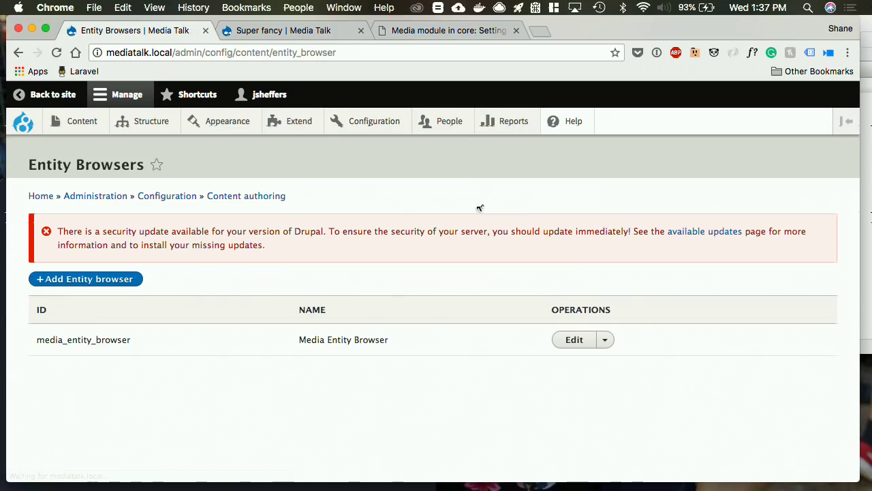
# - Add a new entity browser with the label Embed EB
pyautogui.click(96, 281)
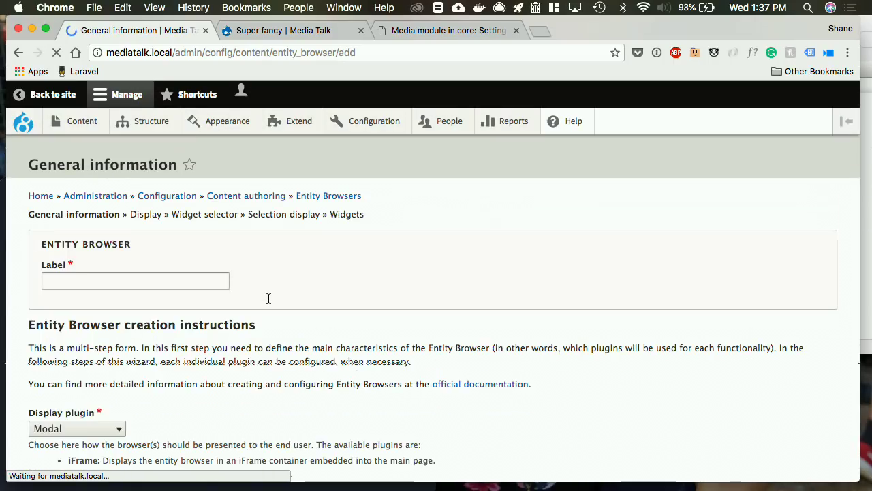
pyautogui.click(65, 342)
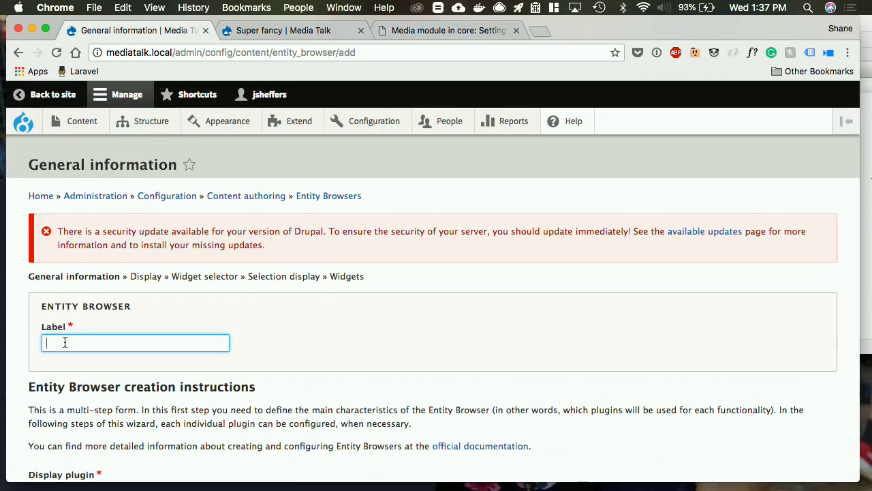
pyautogui.write('Embed EB')
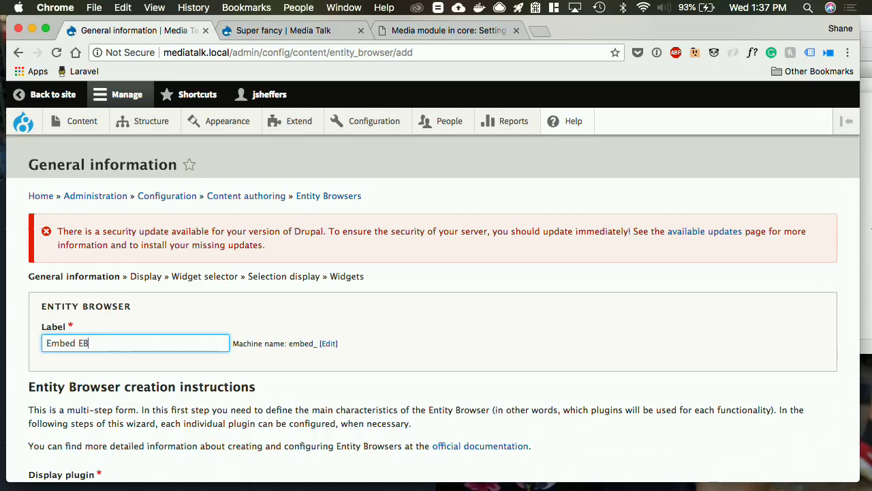
# - Set the entity browser's display plugin to iFrame and continue to its display settings
pyautogui.scroll(-4, 68, 395)
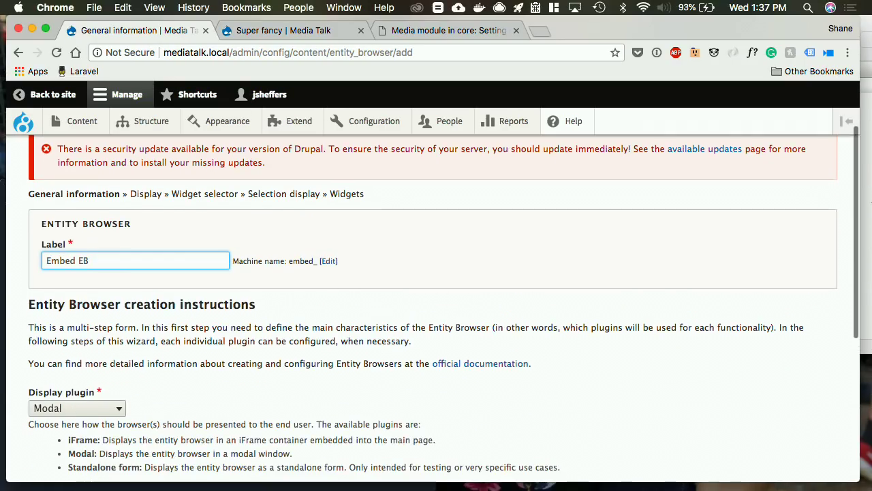
pyautogui.scroll(-2, 170, 321)
pyautogui.click(80, 300)
pyautogui.click(79, 290)
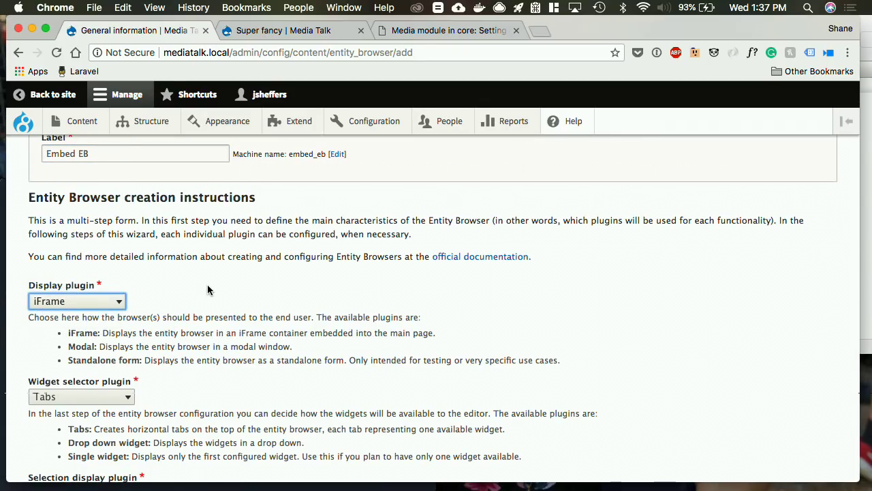
pyautogui.scroll(-5, 207, 284)
pyautogui.click(63, 418)
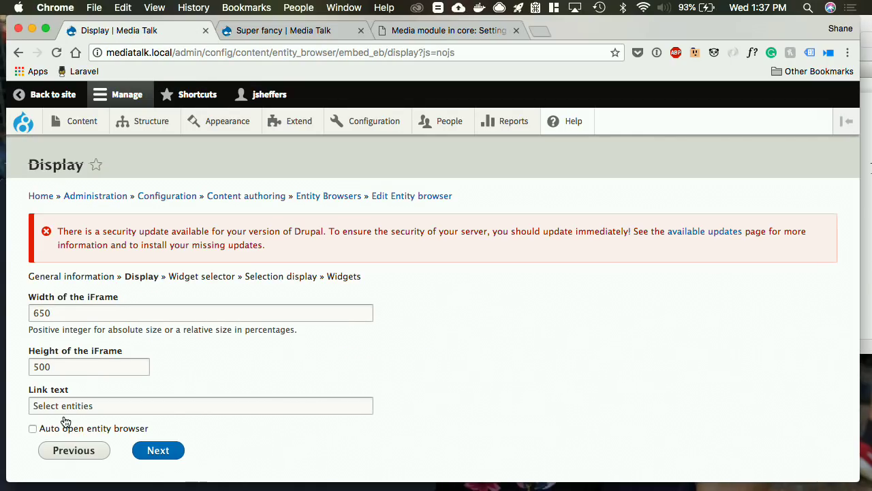
# - Set the iFrame width to 100% and advance through the entity browser wizard to the Widgets step
pyautogui.doubleClick(98, 307)
pyautogui.press('BackSpace')
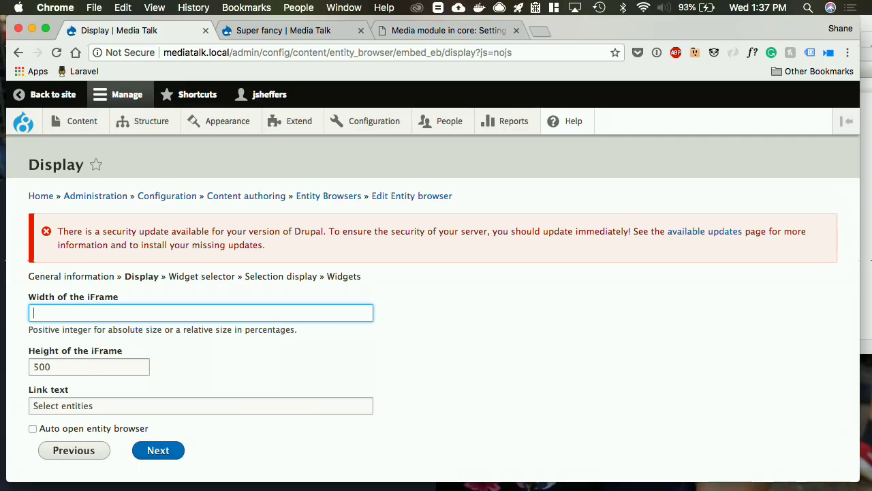
pyautogui.scroll(-1, 98, 307)
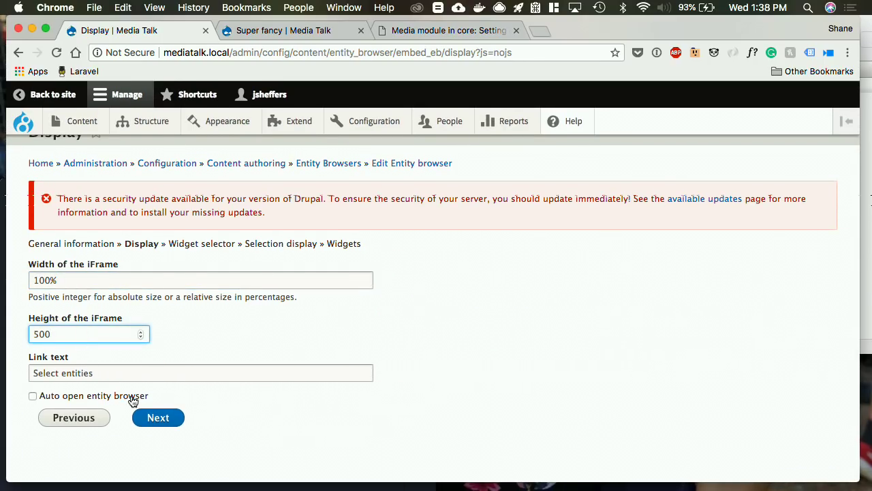
pyautogui.click(153, 417)
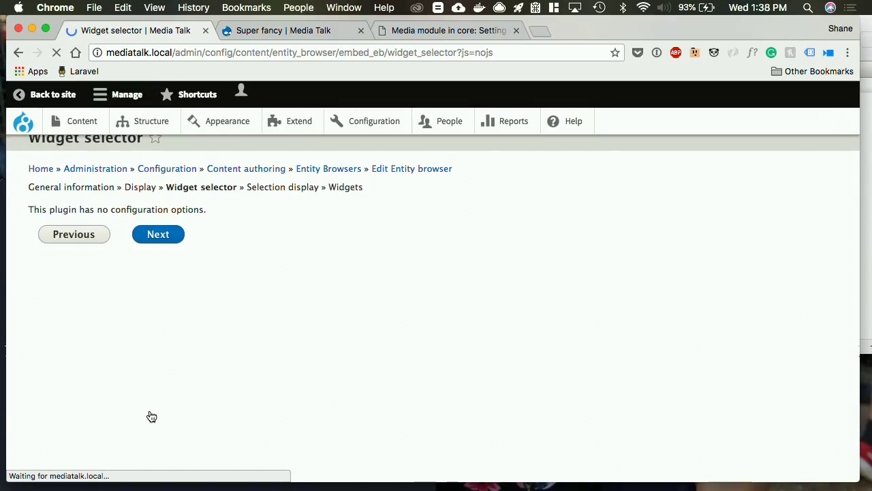
pyautogui.click(173, 329)
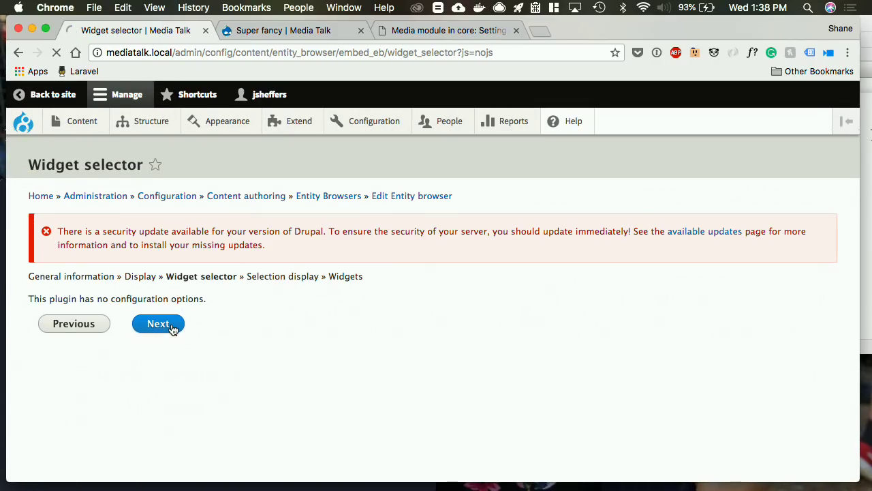
pyautogui.click(158, 325)
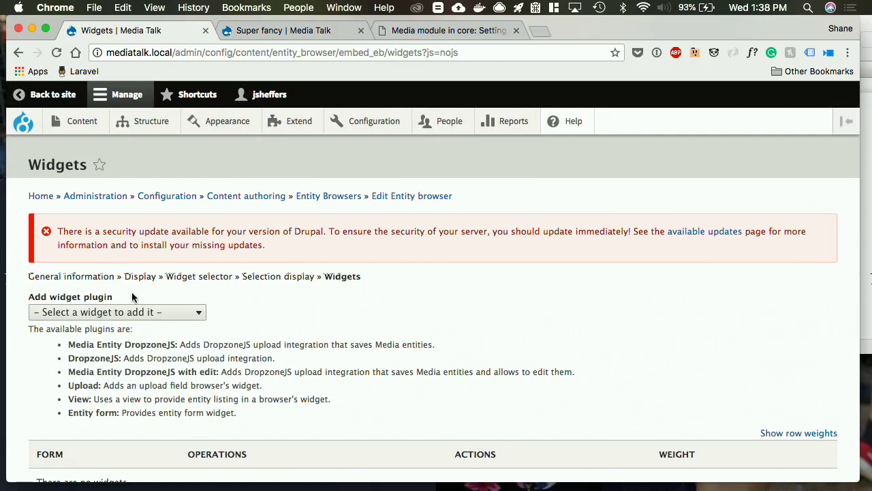
# - Add the Media Entity DropzoneJS with edit widget and the View widget to the entity browser
pyautogui.click(110, 313)
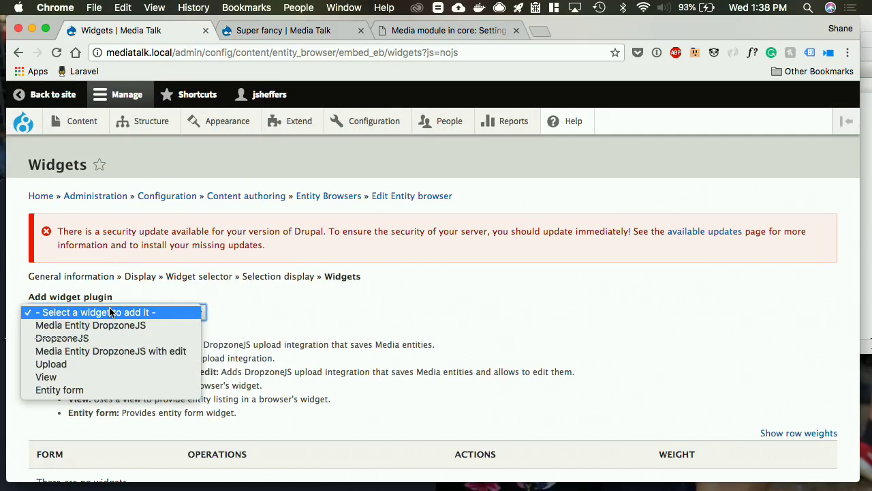
pyautogui.click(110, 351)
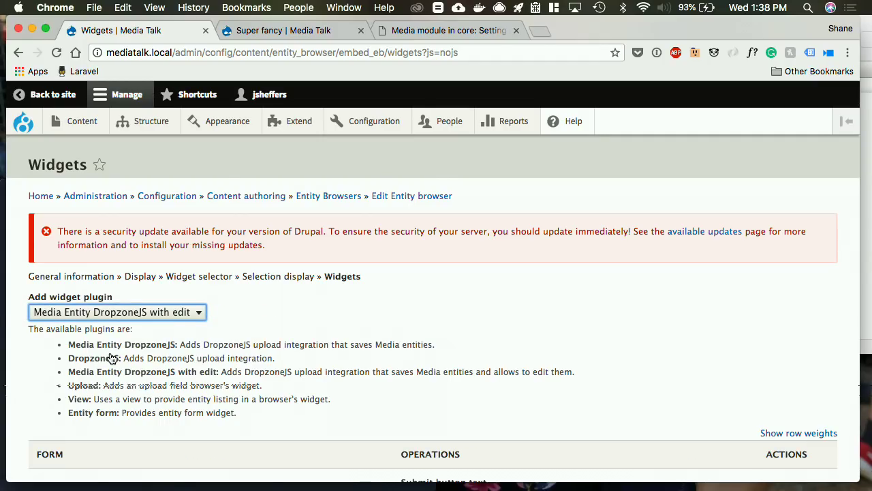
pyautogui.scroll(-10, 151, 356)
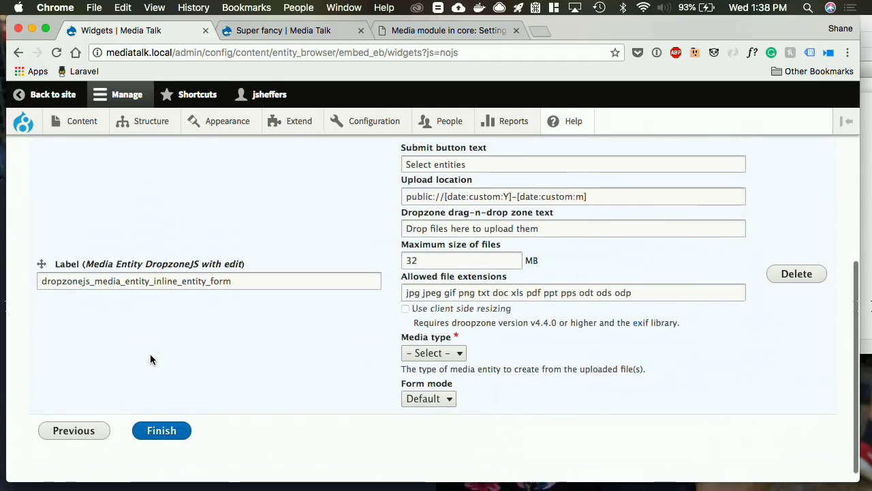
pyautogui.scroll(9, 171, 291)
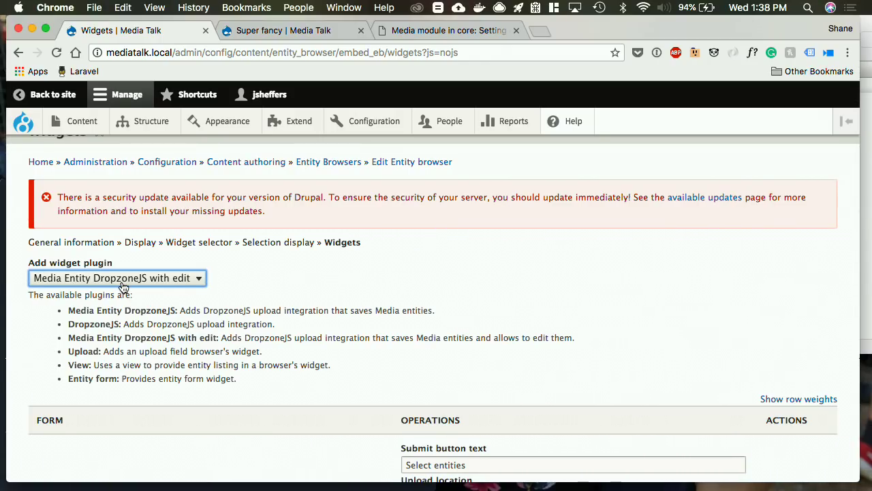
pyautogui.click(120, 282)
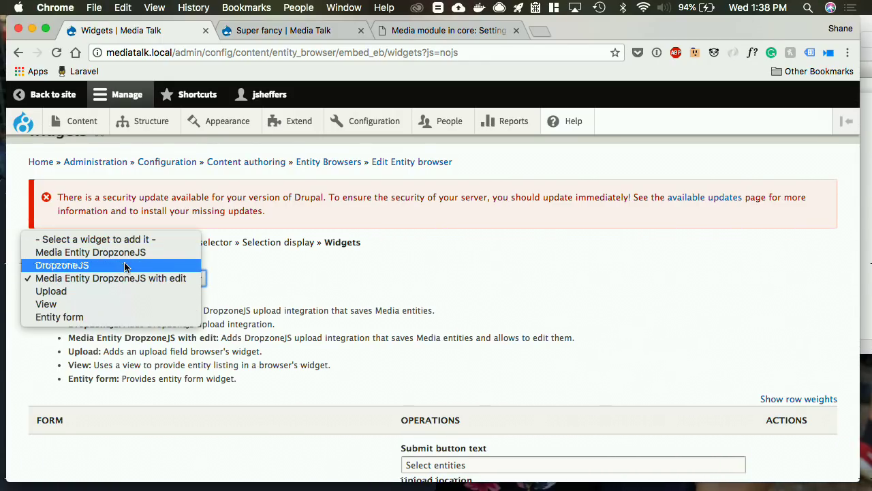
pyautogui.click(234, 273)
pyautogui.click(147, 287)
pyautogui.click(133, 304)
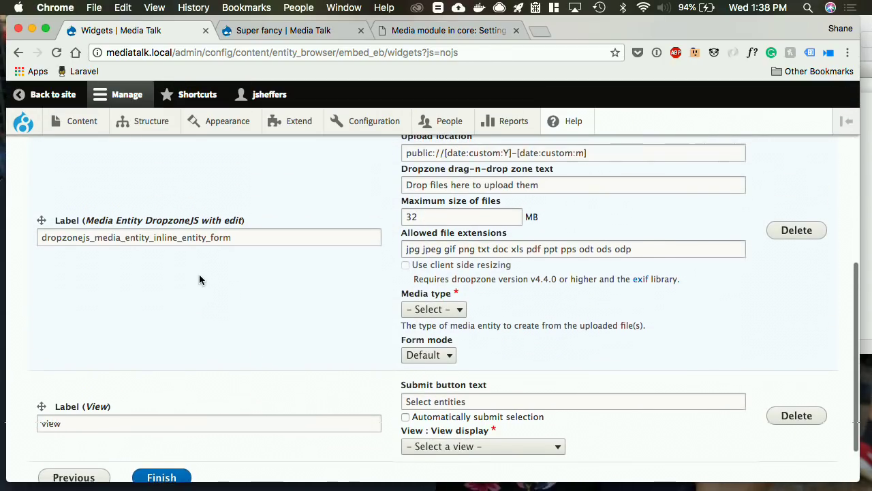
# - Label the Media Entity DropzoneJS with edit widget "Upload images"
pyautogui.tripleClick(129, 237)
pyautogui.write('M')
pyautogui.press('BackSpace')
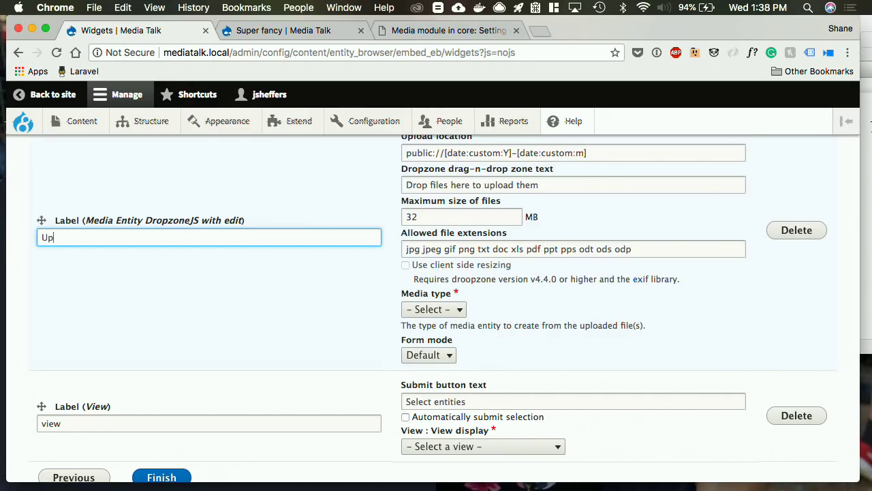
pyautogui.write('Upload images')
# - Label the view widget "View" and reorder it above the Upload images widget
pyautogui.scroll(-2, 51, 361)
pyautogui.doubleClick(51, 363)
pyautogui.write('View')
pyautogui.moveTo(39, 346); pyautogui.dragTo(37, 161)
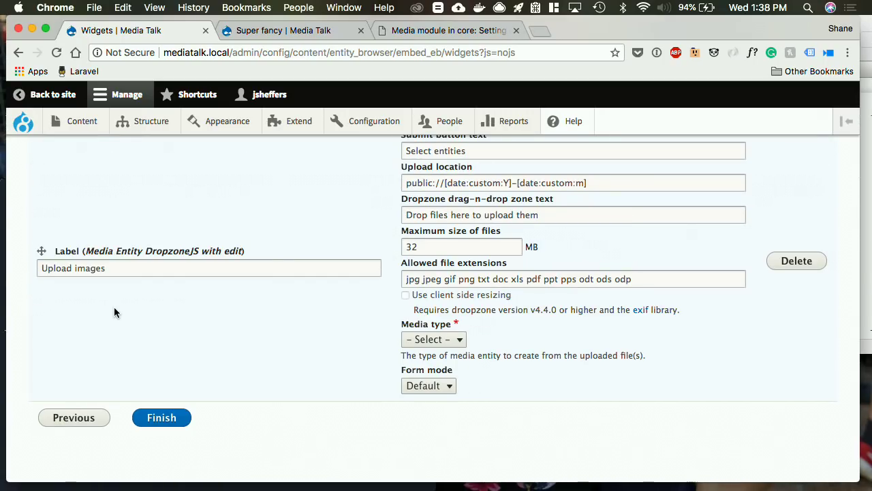
# - Set the Upload images widget's media type to Image and try to finish the wizard
pyautogui.click(405, 338)
pyautogui.click(420, 378)
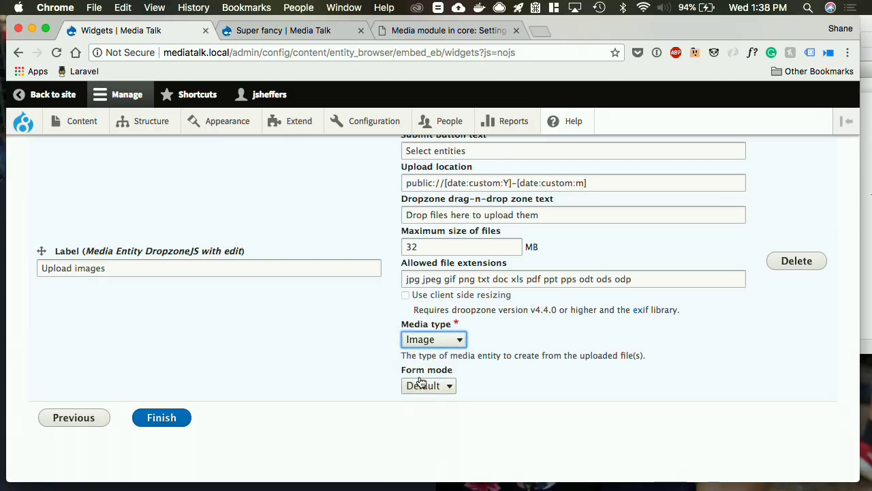
pyautogui.click(158, 420)
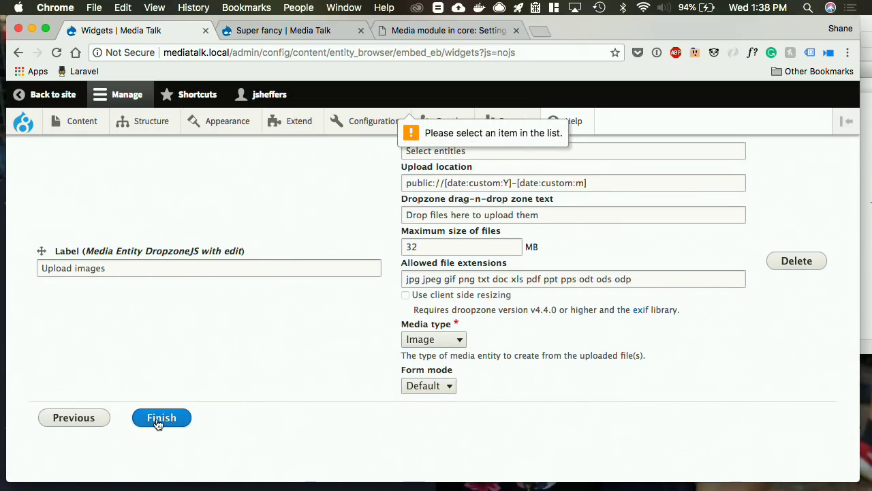
# - Set the View widget's view display to Media Browser : Entity browser and finish the entity browser configuration
pyautogui.scroll(5, 300, 337)
pyautogui.scroll(-2, 286, 331)
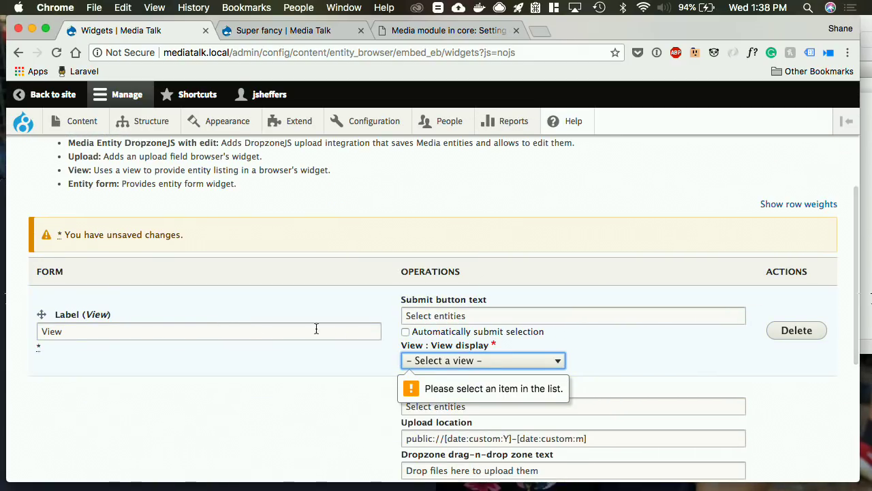
pyautogui.click(437, 360)
pyautogui.click(438, 372)
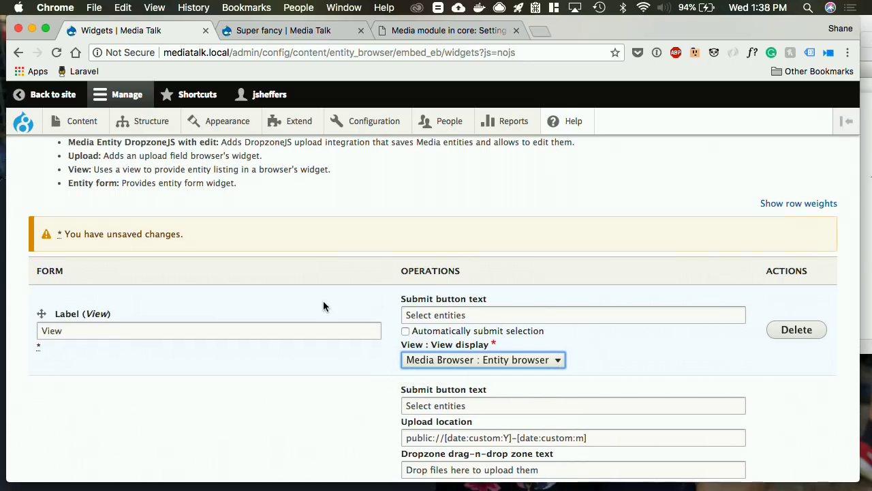
pyautogui.scroll(-5, 148, 399)
pyautogui.scroll(-3, 149, 400)
pyautogui.click(156, 419)
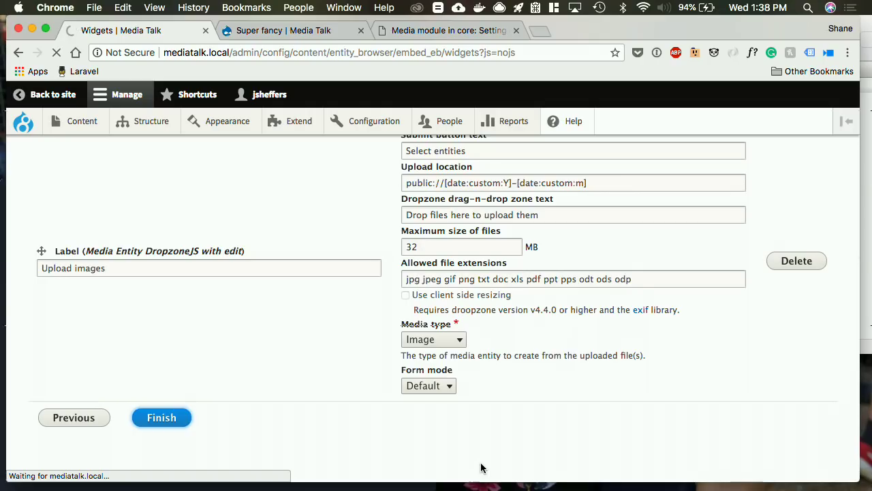
# - Return to the site and open the content authoring configuration for text editor embed buttons
pyautogui.click(52, 95)
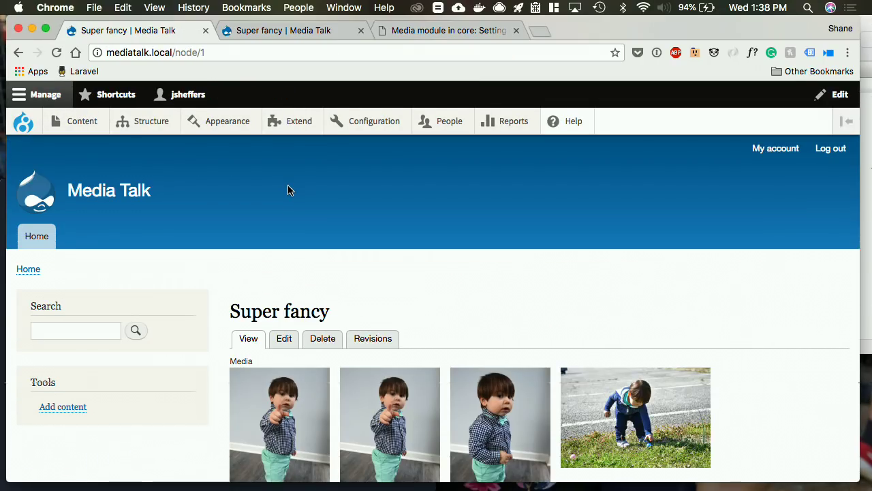
pyautogui.moveTo(375, 130)
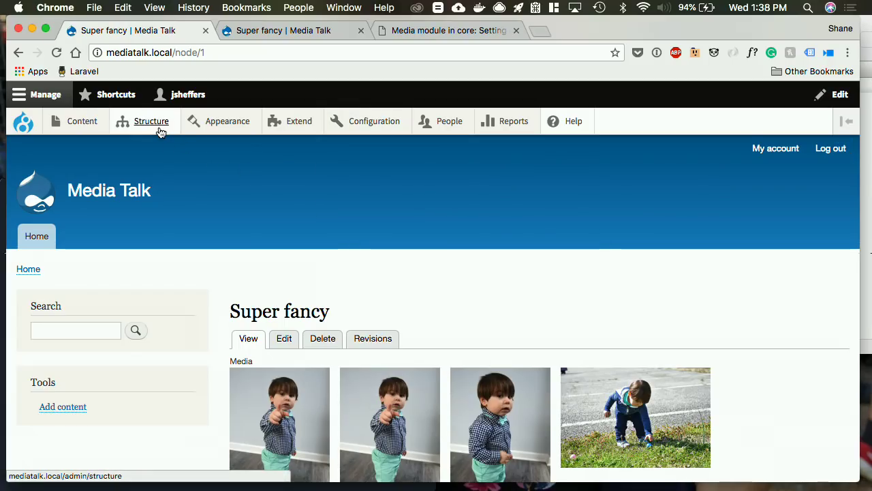
pyautogui.moveTo(160, 132)
pyautogui.moveTo(181, 232)
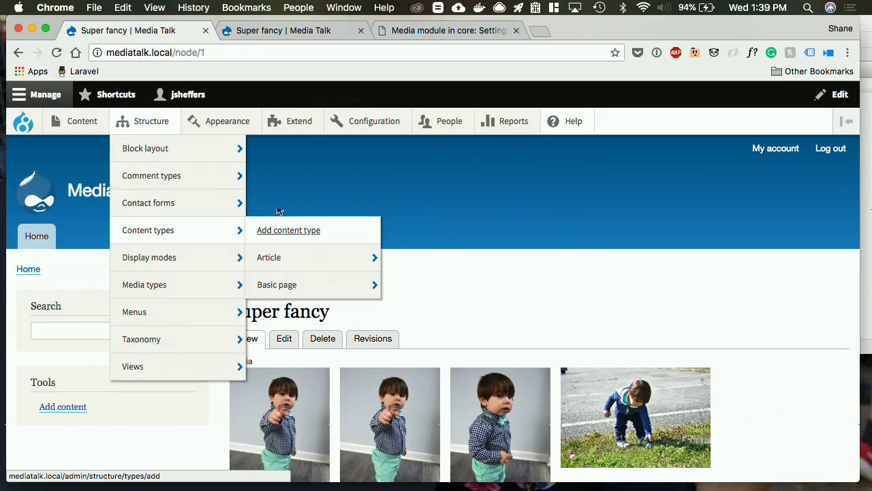
pyautogui.moveTo(409, 205)
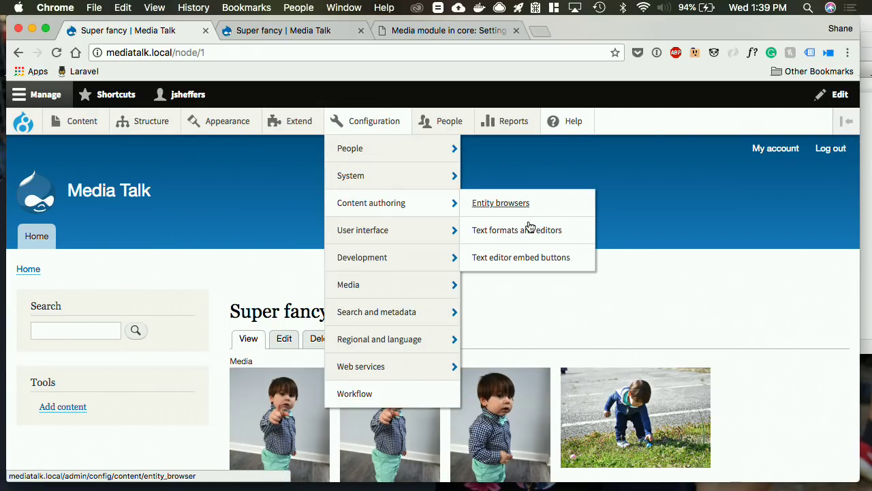
pyautogui.click(531, 261)
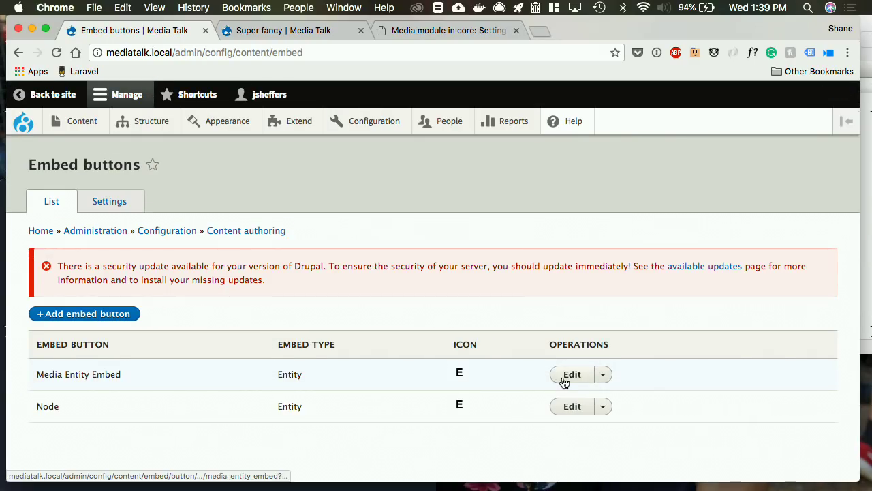
# - Set the Media Entity Embed button's entity browser to Embed EB and save the button
pyautogui.click(572, 374)
pyautogui.scroll(-2, 564, 383)
pyautogui.scroll(-5, 564, 383)
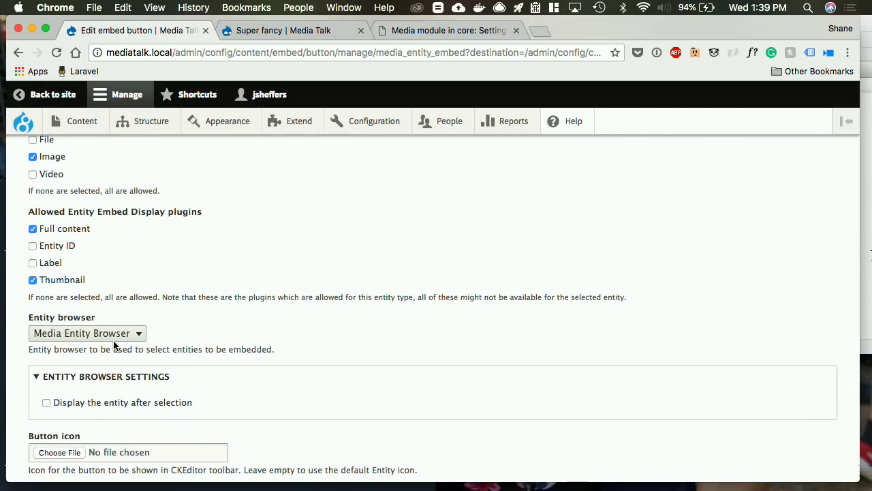
pyautogui.click(113, 334)
pyautogui.click(114, 320)
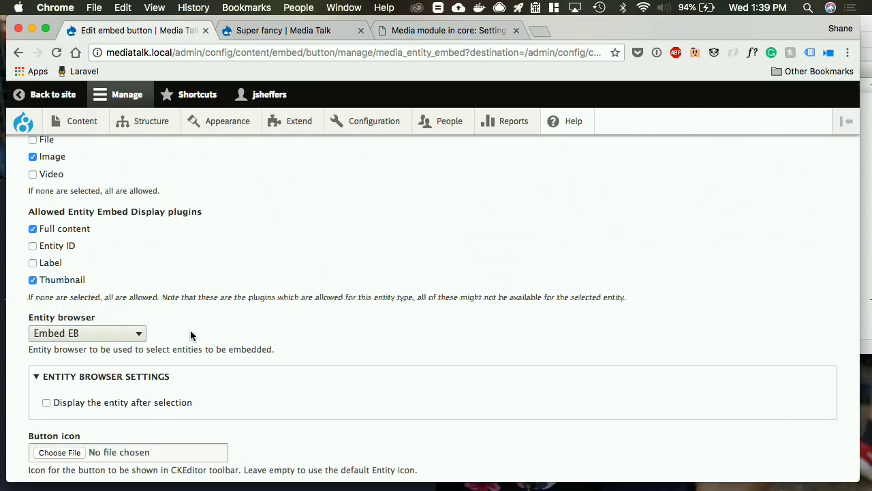
pyautogui.scroll(-3, 191, 335)
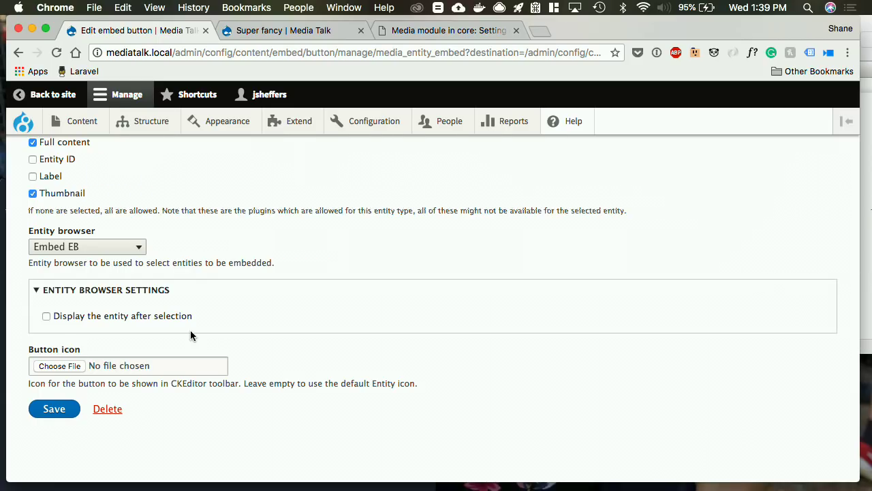
pyautogui.click(54, 408)
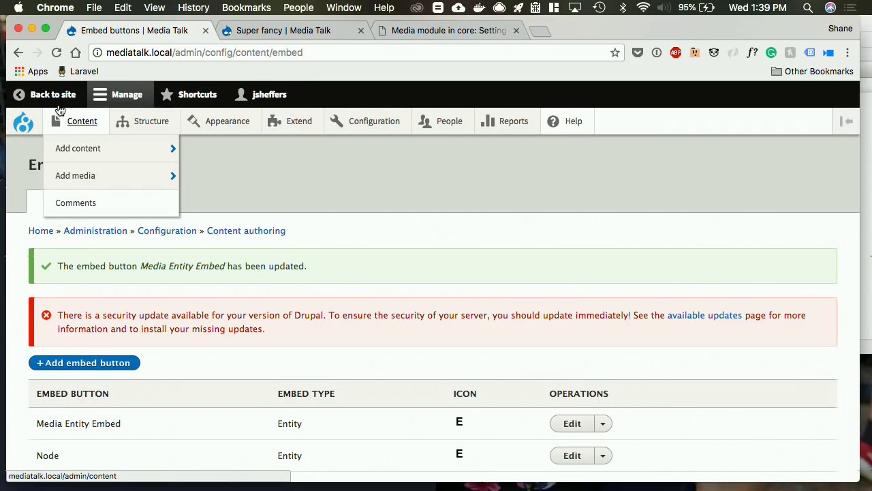
# - Open the Super fancy page for editing and launch entity selection from the body editor's media embed dialog
pyautogui.click(40, 94)
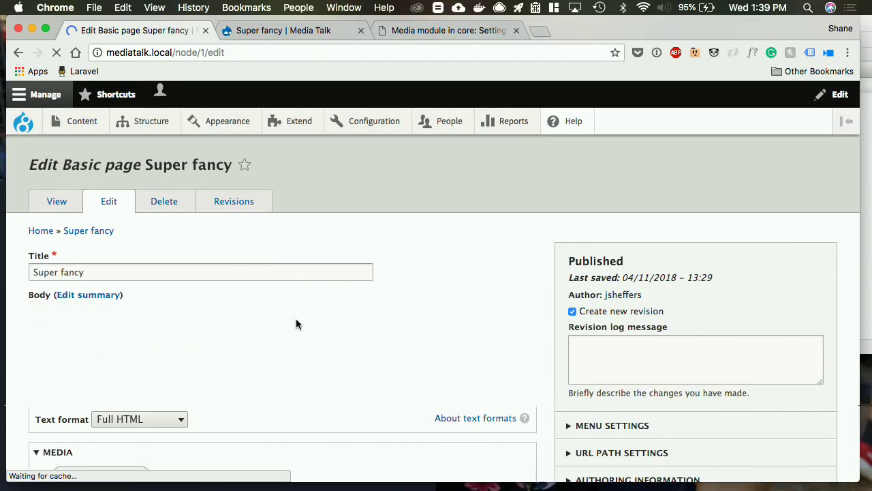
pyautogui.scroll(-5, 296, 321)
pyautogui.scroll(4, 289, 308)
pyautogui.click(288, 307)
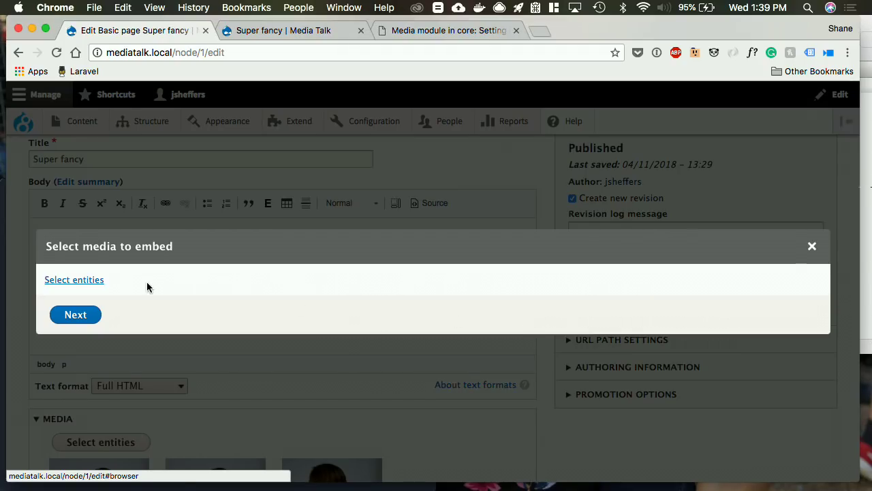
pyautogui.click(75, 280)
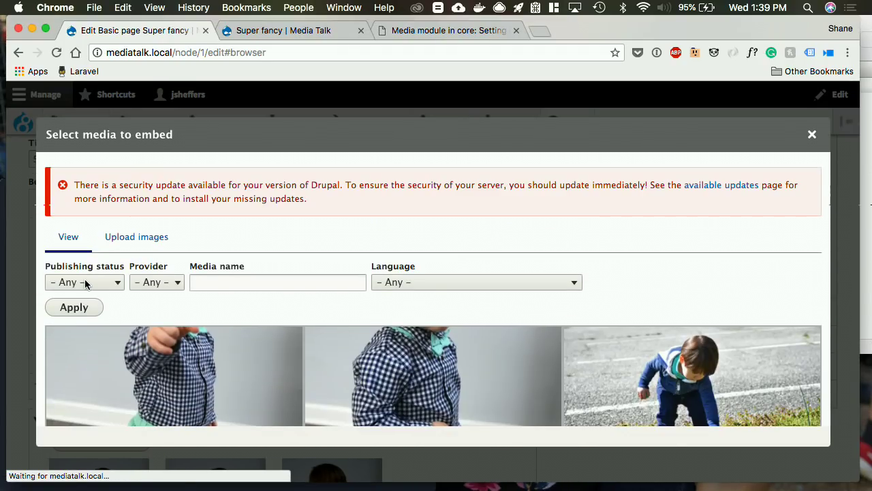
# - Select the images l-easter-1.png and l-easter-2.png in the embed browser and submit the selection
pyautogui.scroll(-3, 228, 259)
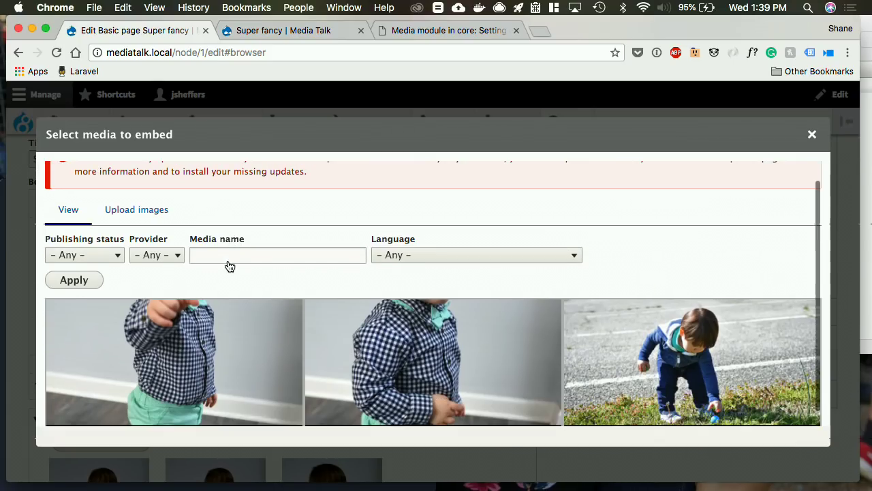
pyautogui.scroll(3, 228, 264)
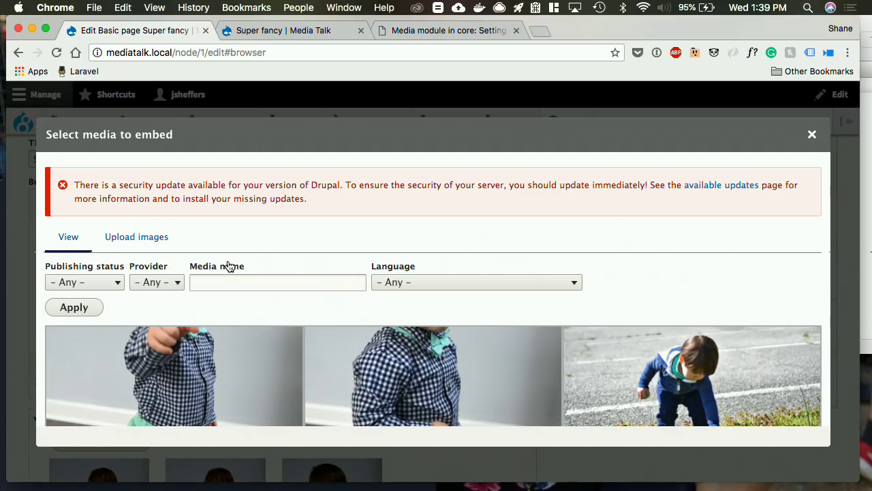
pyautogui.scroll(-3, 229, 266)
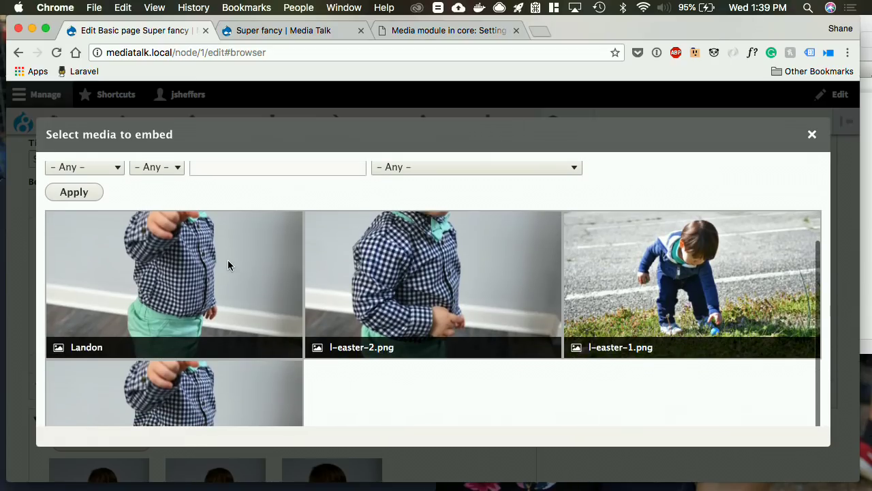
pyautogui.click(685, 259)
pyautogui.click(424, 300)
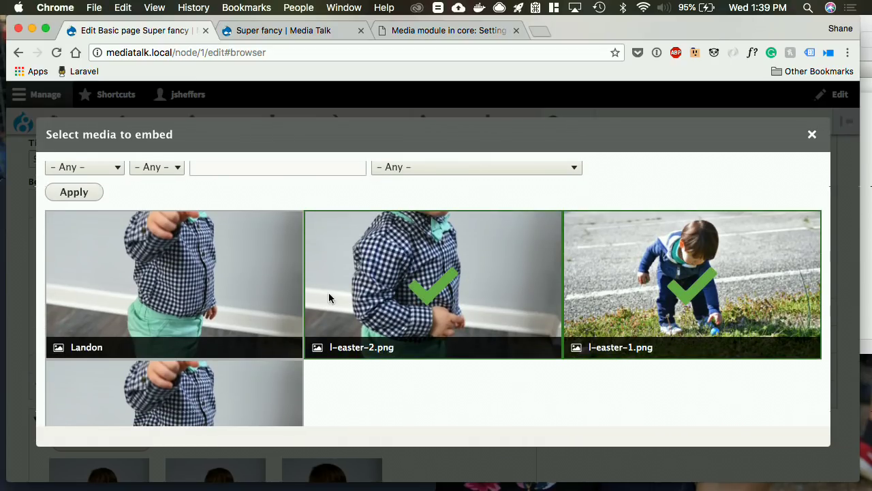
pyautogui.scroll(-1, 330, 293)
pyautogui.scroll(-3, 338, 376)
pyautogui.click(113, 397)
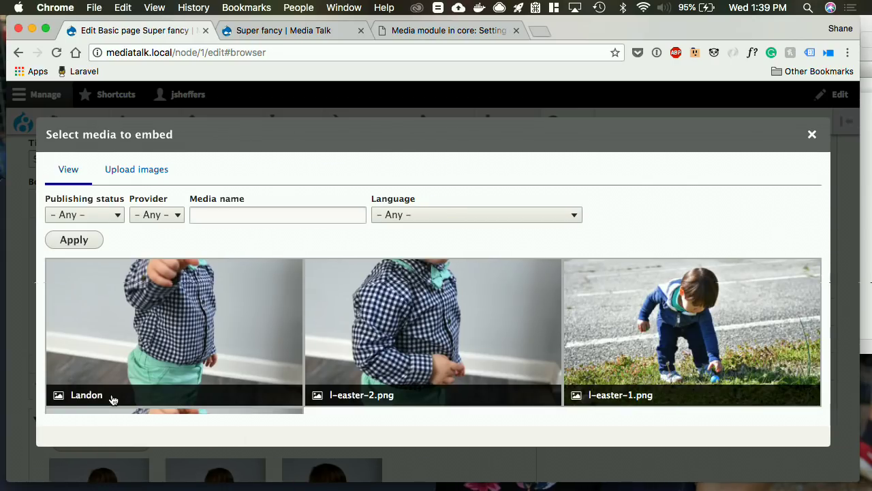
# - Try to submit the l-easter-1.png selection in the embed browser, and close the media selection dialog
pyautogui.scroll(-3, 333, 307)
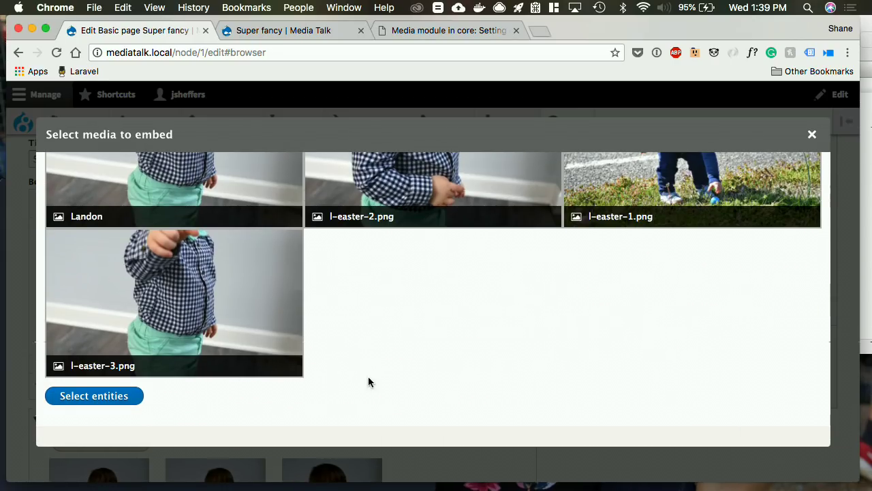
pyautogui.click(88, 406)
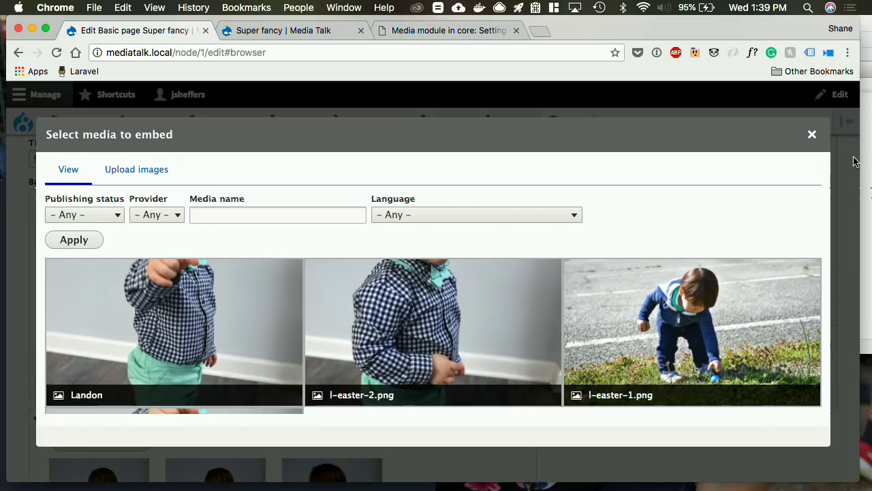
pyautogui.scroll(-5, 467, 323)
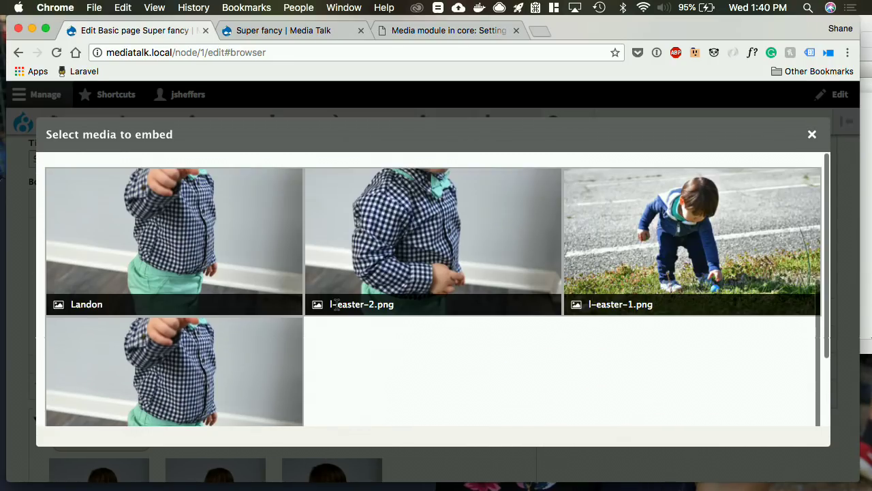
pyautogui.scroll(3, 477, 320)
pyautogui.click(626, 304)
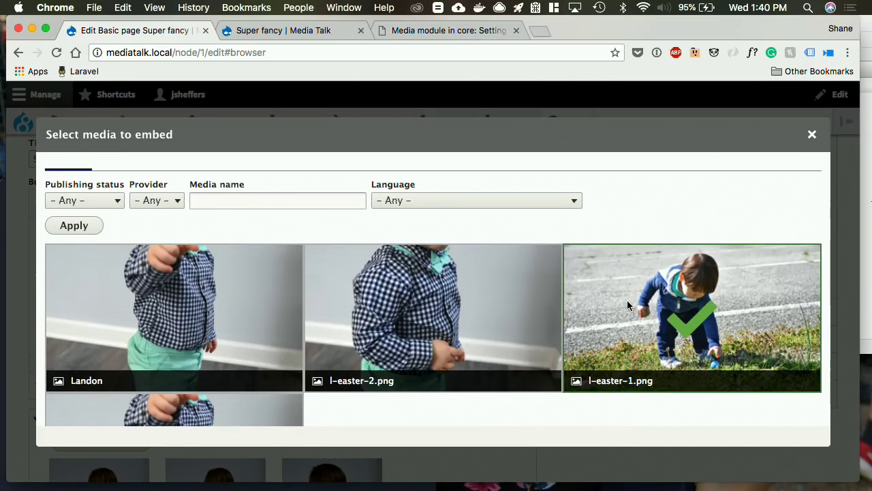
pyautogui.scroll(-5, 245, 402)
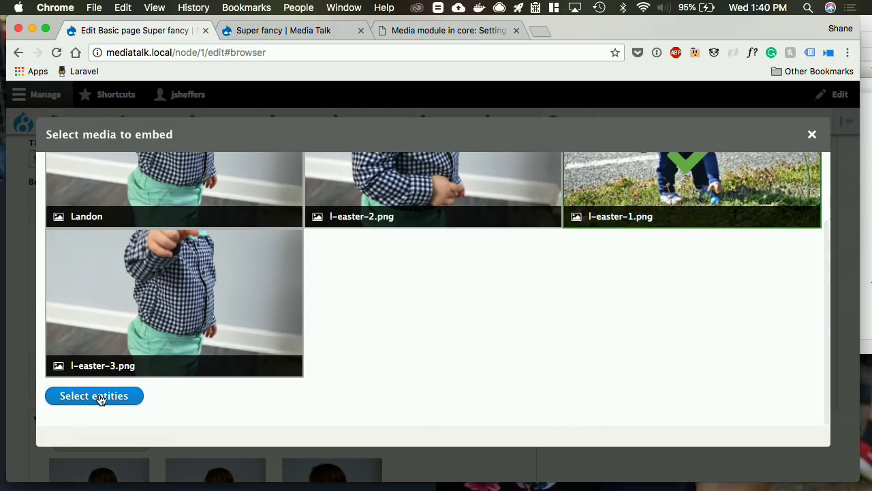
pyautogui.click(102, 397)
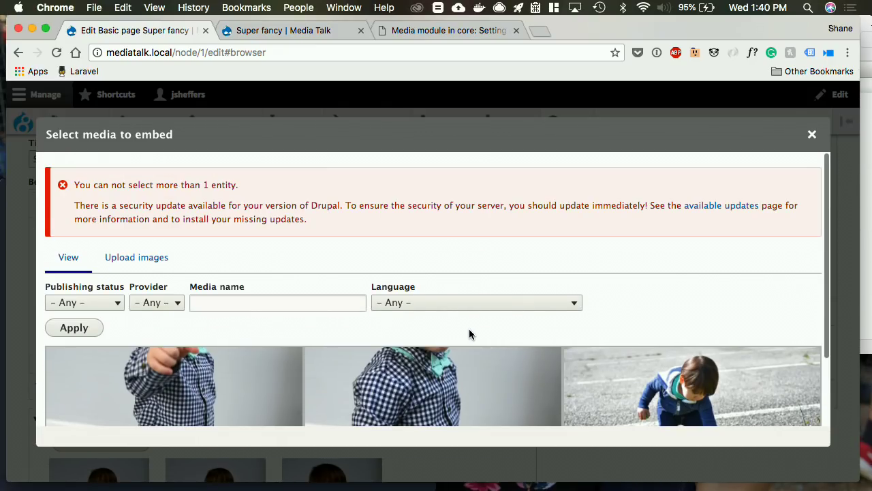
pyautogui.click(813, 134)
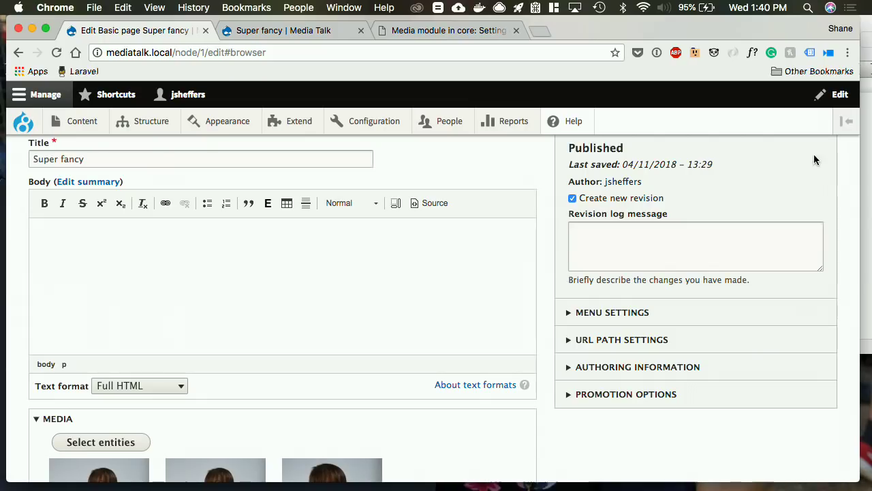
# - Reload the Super fancy edit page with the #browser fragment removed from its address
pyautogui.scroll(-3, 252, 351)
pyautogui.scroll(4, 253, 351)
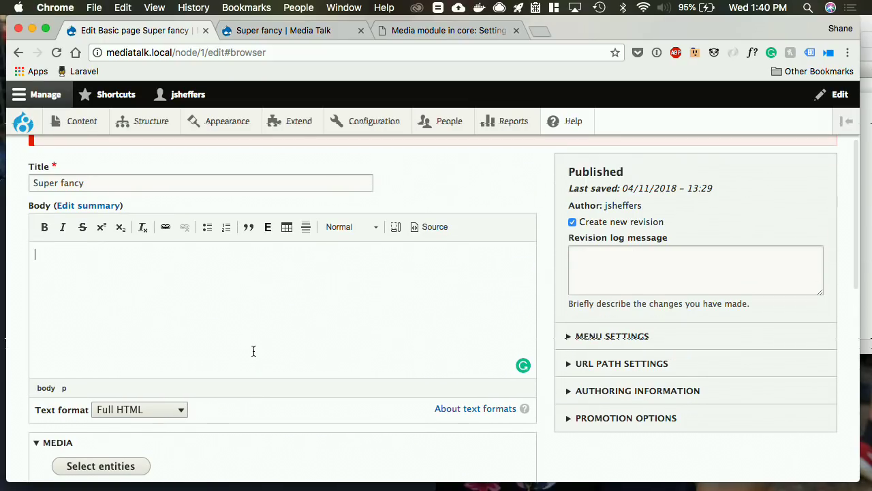
pyautogui.scroll(2, 254, 341)
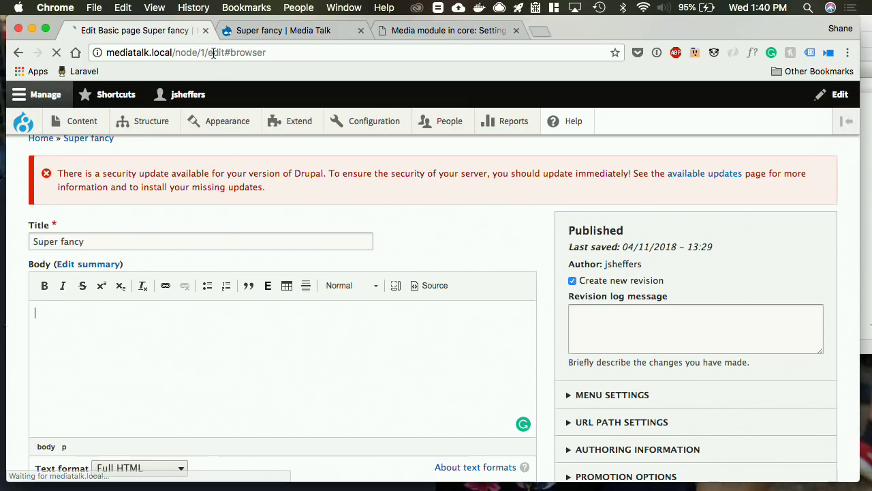
pyautogui.moveTo(266, 52); pyautogui.dragTo(225, 52)
pyautogui.press('BackSpace')
pyautogui.press('Return')
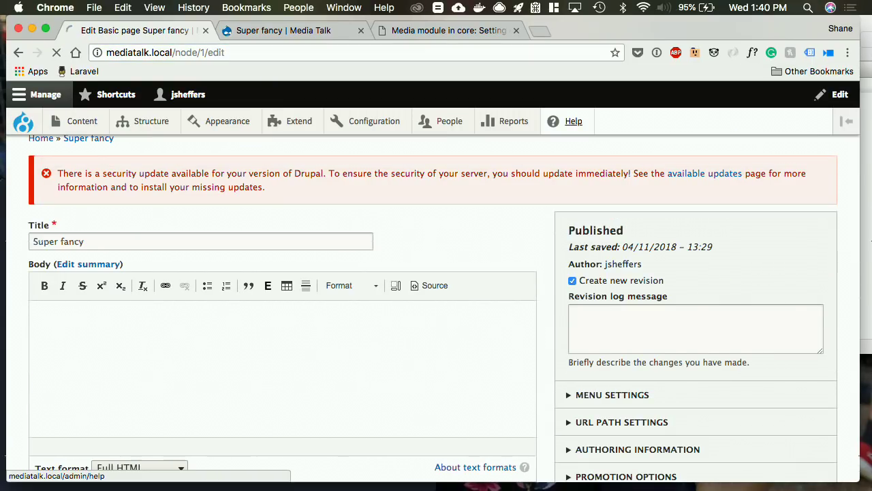
pyautogui.scroll(-2, 337, 244)
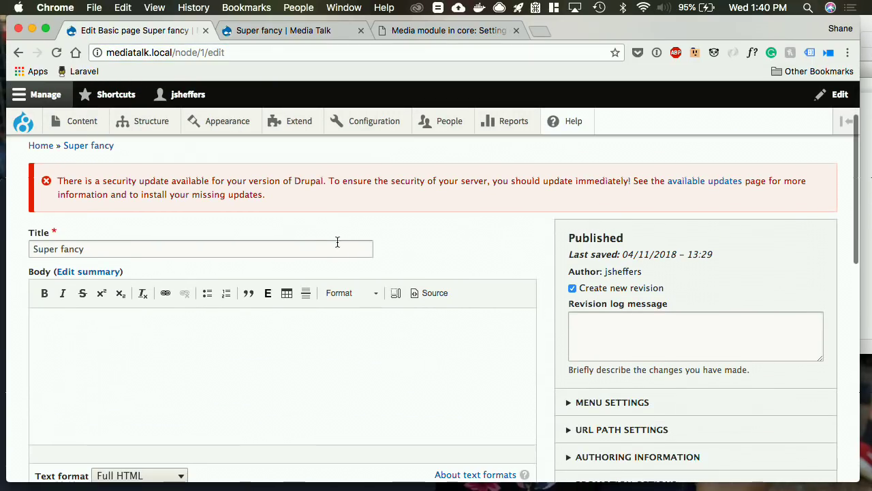
# - Open the body editor's media embed browser, select only l-easter-2.png and submit the selection
pyautogui.click(217, 334)
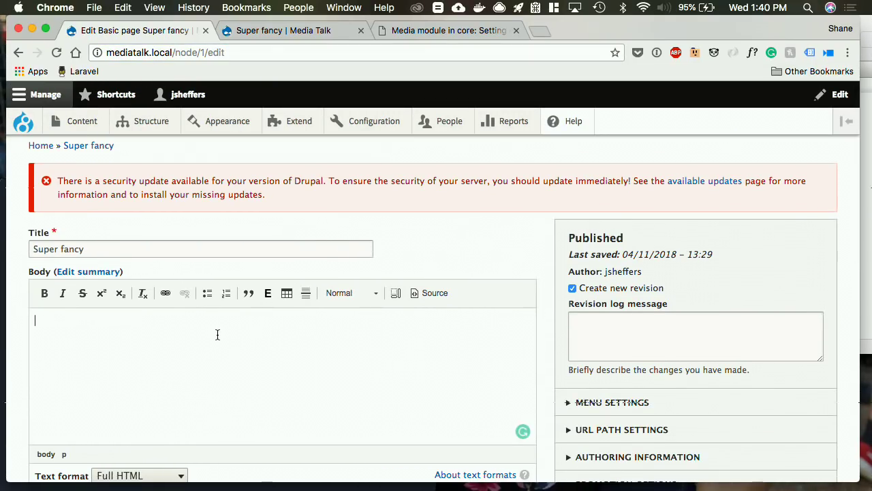
pyautogui.click(267, 297)
pyautogui.click(62, 280)
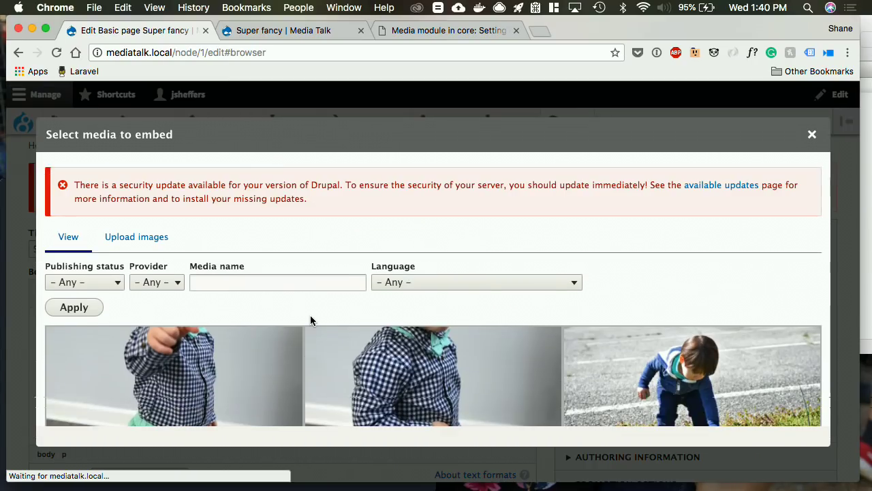
pyautogui.click(440, 361)
pyautogui.scroll(-5, 246, 239)
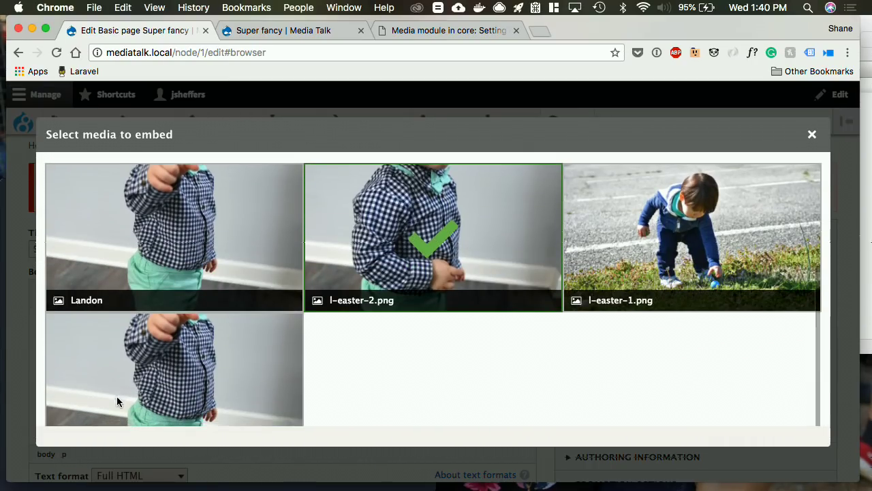
pyautogui.scroll(-3, 117, 397)
pyautogui.click(62, 399)
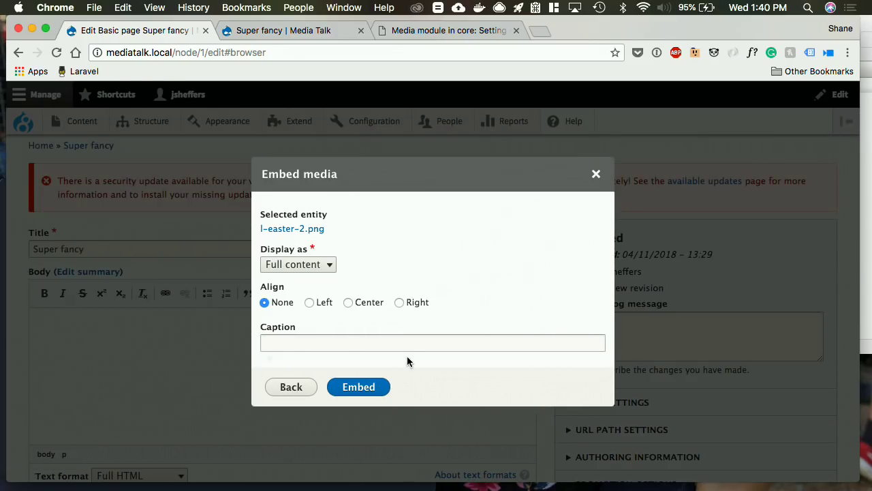
# - Display the selected media as Thumbnail with the Large (480×480) image style and the image linked to Nothing
pyautogui.click(301, 266)
pyautogui.click(301, 265)
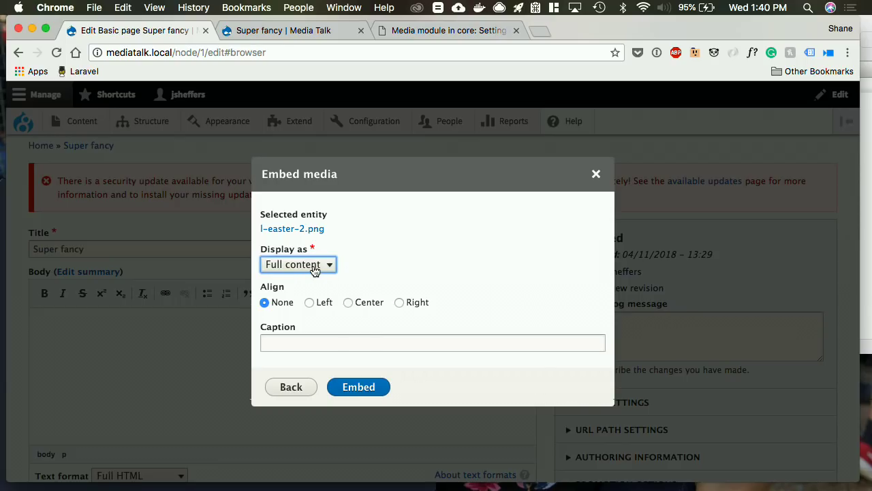
pyautogui.click(315, 266)
pyautogui.click(314, 276)
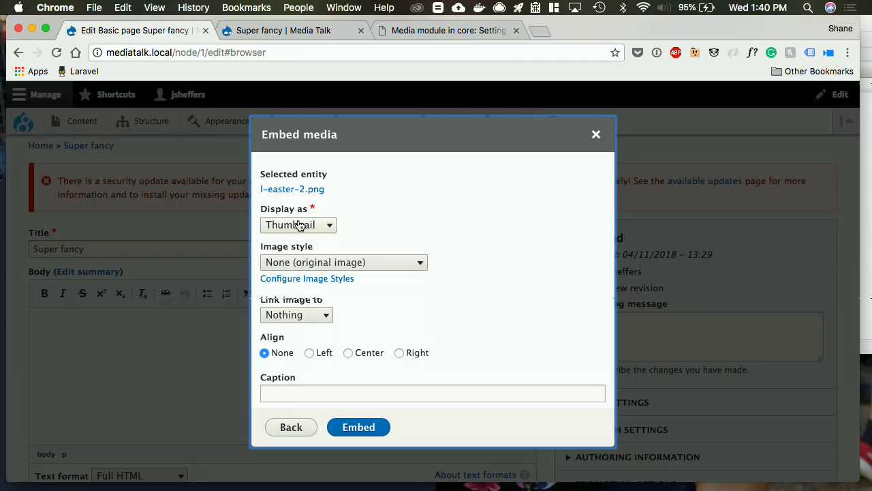
pyautogui.click(279, 263)
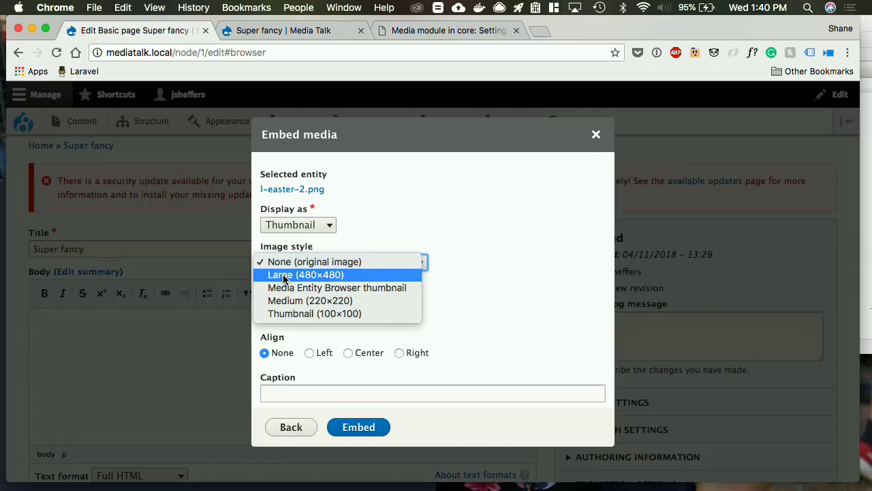
pyautogui.click(283, 276)
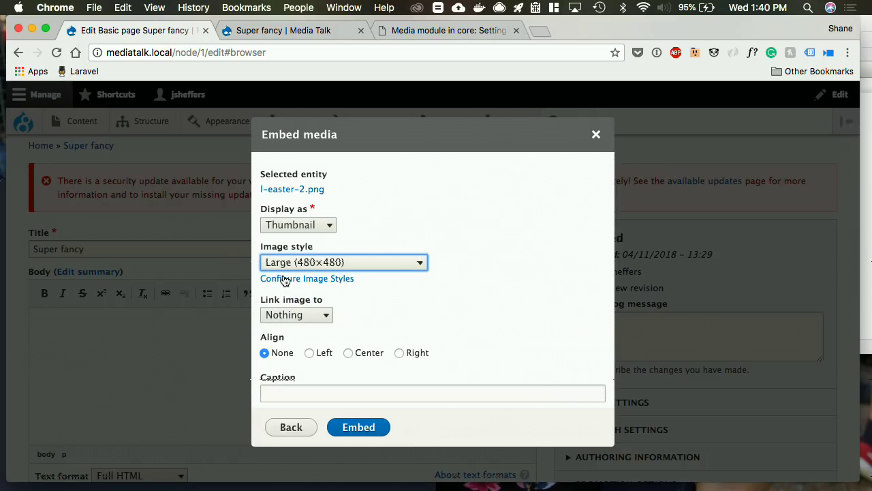
pyautogui.click(286, 316)
pyautogui.click(287, 318)
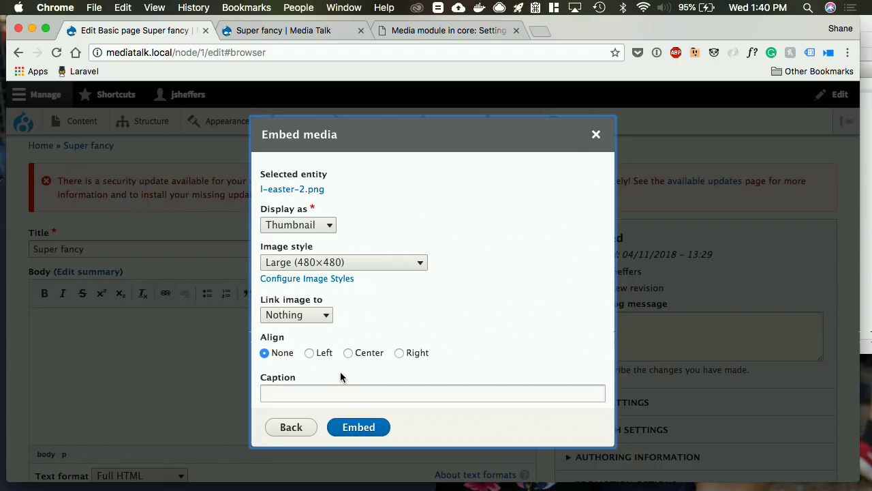
# - Caption the image with the child's first name followed by "is cute" and embed it in the body
pyautogui.click(355, 395)
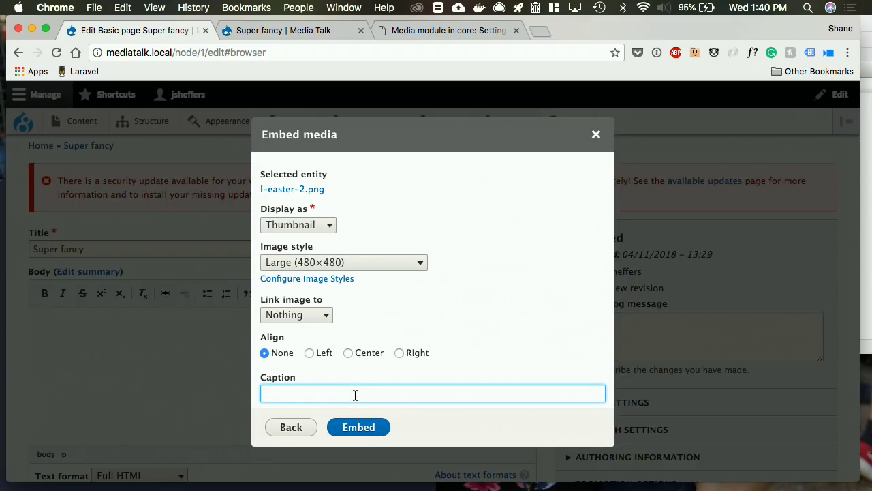
pyautogui.write('Land')
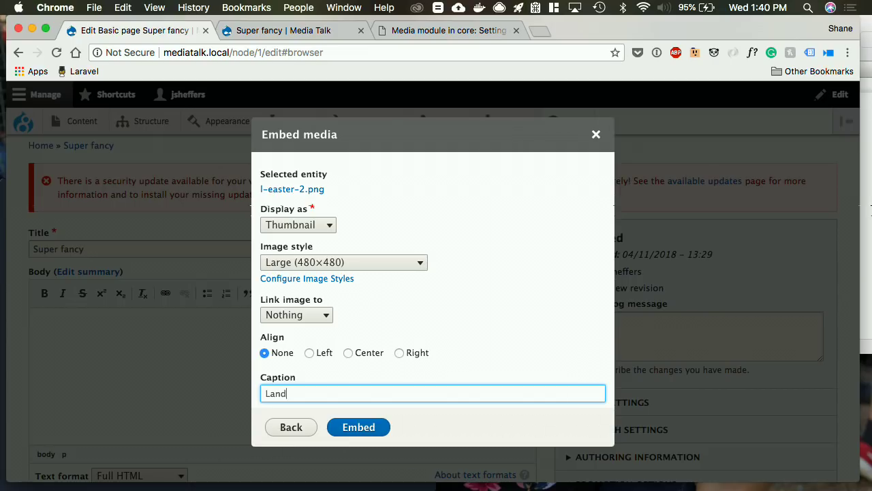
pyautogui.write('on is cute')
pyautogui.click(359, 426)
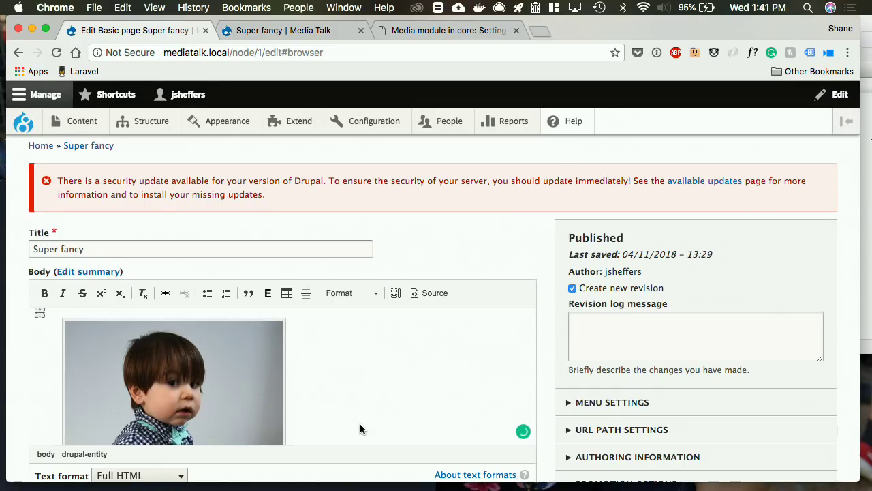
# - Examine the embedded image and its caption in the body editor, along with the page's Media field
pyautogui.scroll(-5, 360, 416)
pyautogui.scroll(-2, 360, 413)
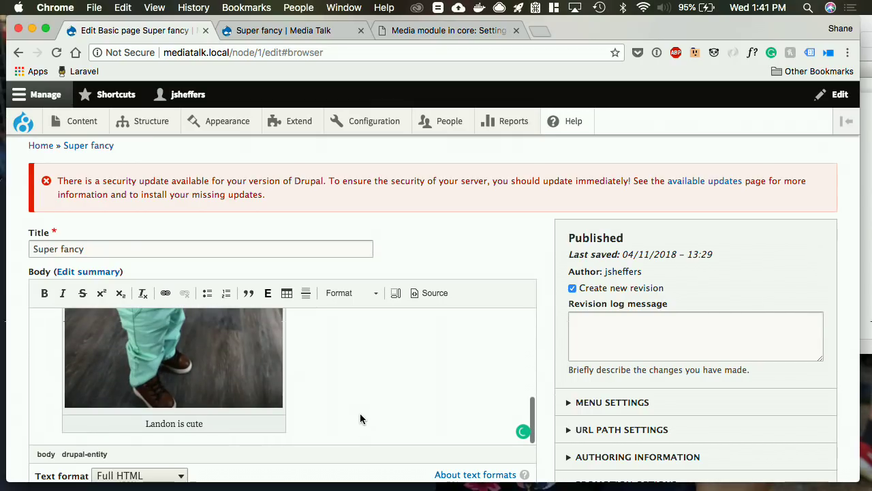
pyautogui.scroll(3, 463, 387)
pyautogui.scroll(4, 463, 392)
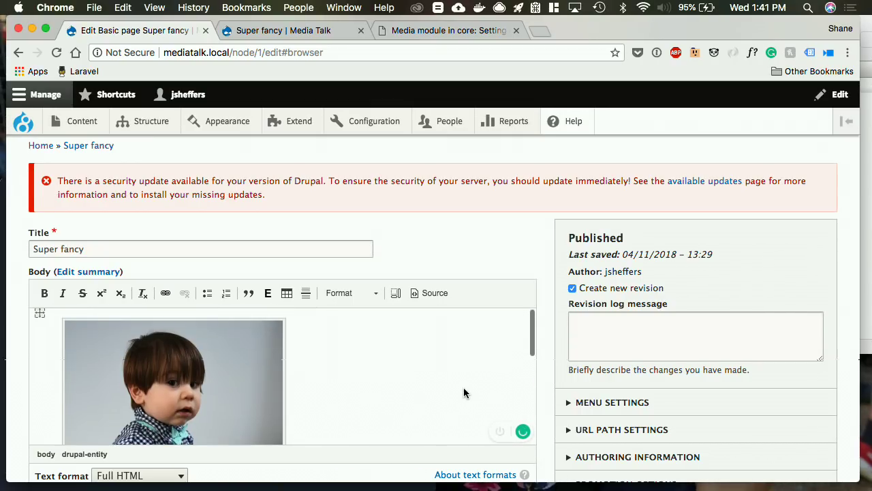
pyautogui.scroll(-5, 440, 244)
pyautogui.scroll(-1, 438, 352)
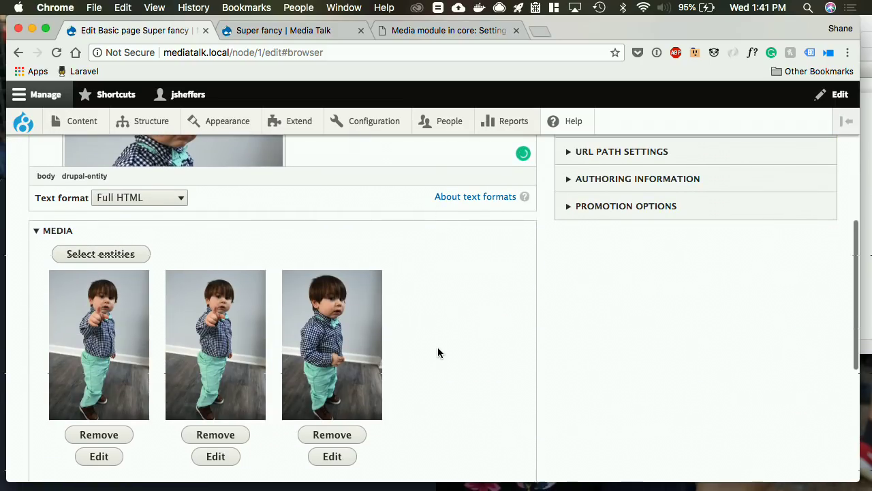
pyautogui.scroll(3, 438, 345)
pyautogui.scroll(-1, 448, 387)
# - Save the Super fancy page and check the embedded image on the published page
pyautogui.scroll(-10, 448, 387)
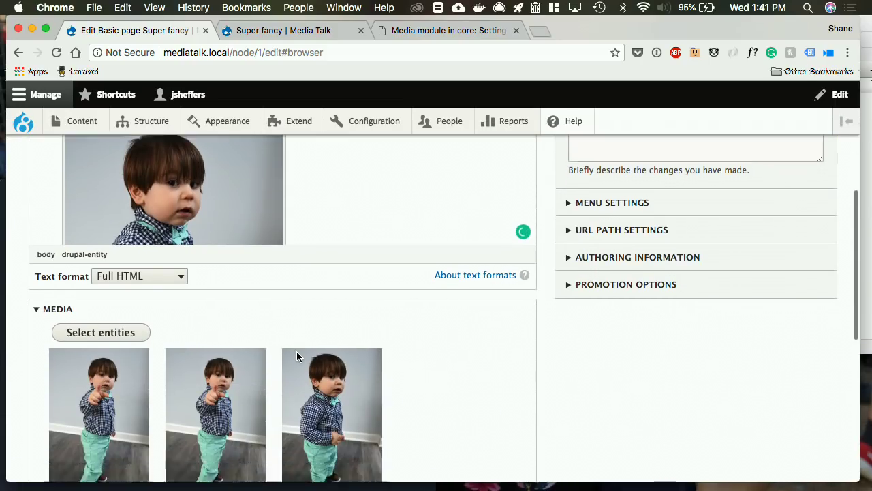
pyautogui.click(45, 449)
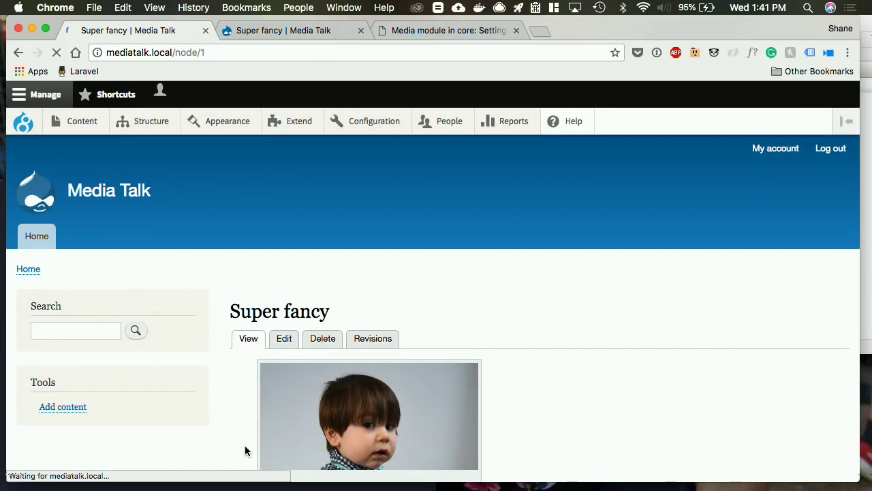
pyautogui.scroll(-5, 244, 445)
pyautogui.scroll(5, 610, 333)
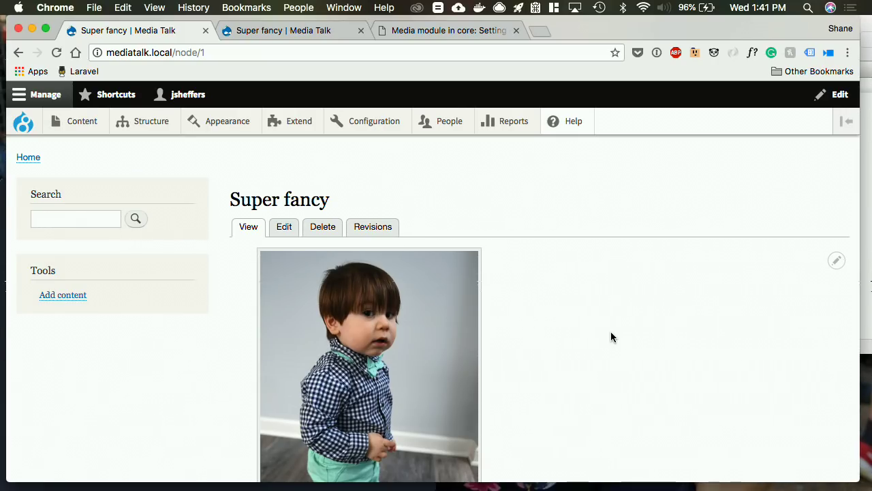
pyautogui.scroll(-1, 626, 311)
pyautogui.scroll(4, 626, 311)
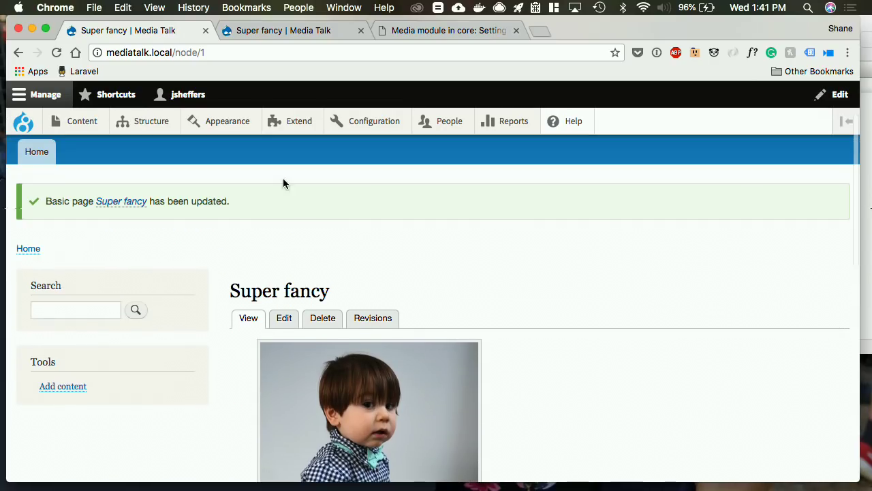
# - Find the Media entity Twitter module among the site's modules by filtering for "Twitt" and install it
pyautogui.click(298, 130)
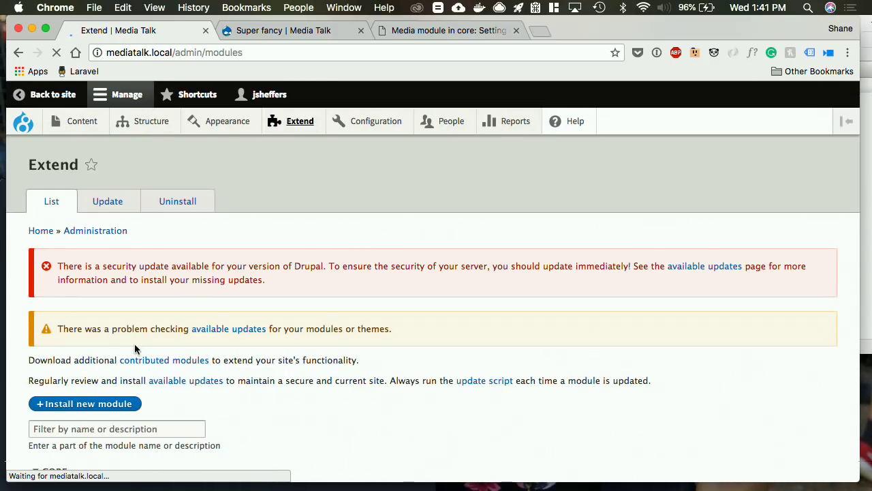
pyautogui.scroll(-2, 102, 375)
pyautogui.click(84, 349)
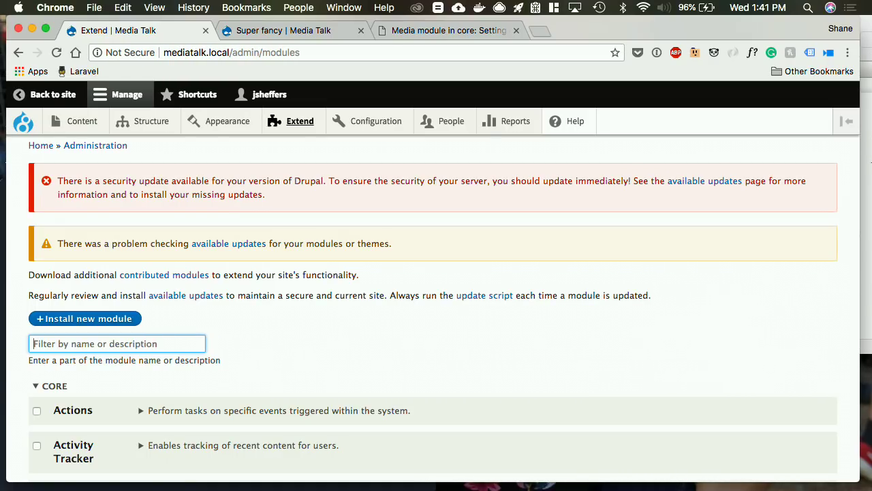
pyautogui.write('Twitt')
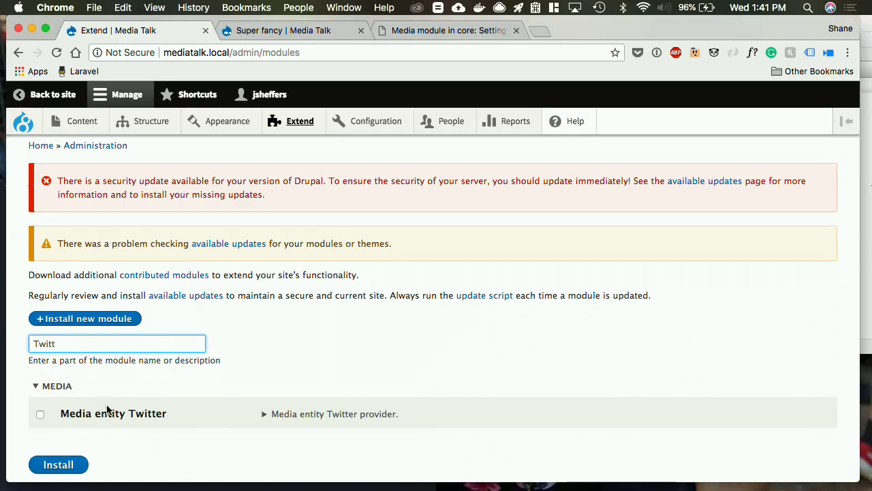
pyautogui.moveTo(107, 408); pyautogui.dragTo(66, 447)
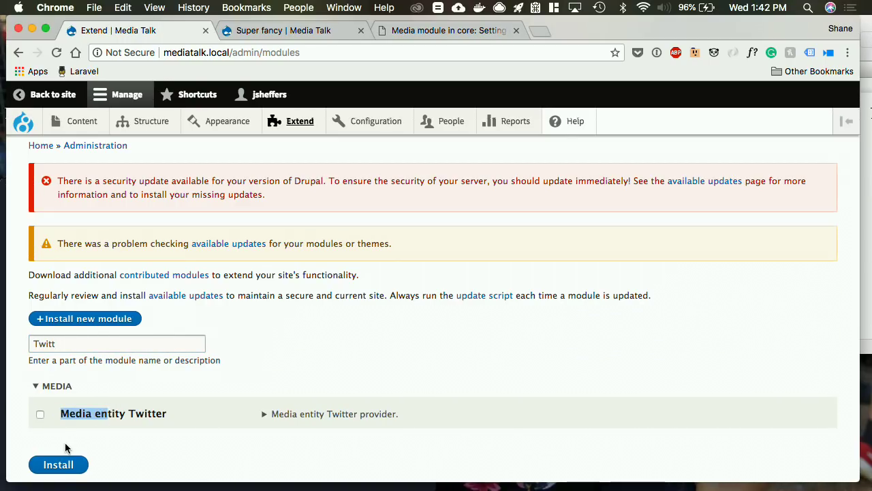
pyautogui.click(56, 464)
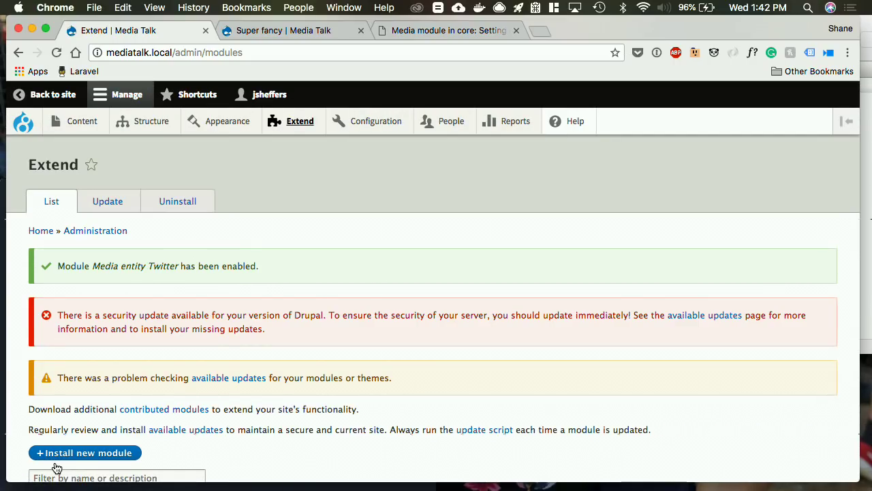
# - Start adding a new media type from the site's Media types administration page
pyautogui.scroll(-5, 56, 468)
pyautogui.scroll(5, 203, 331)
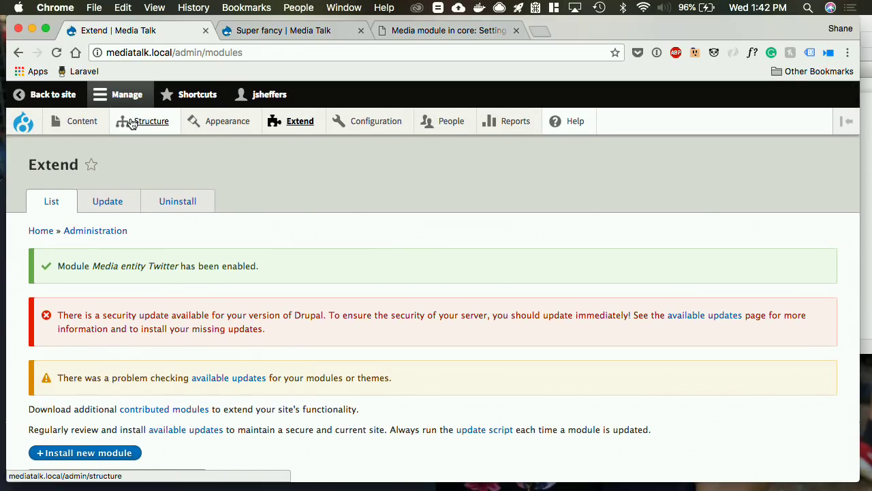
pyautogui.moveTo(133, 123)
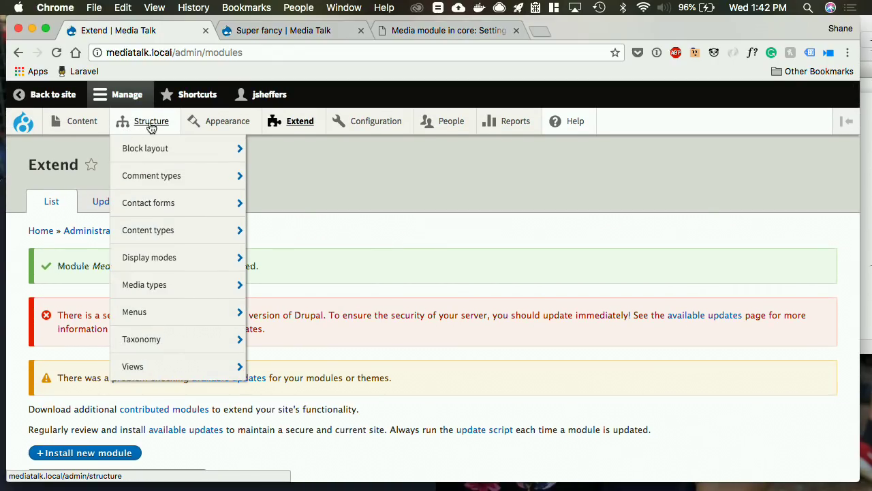
pyautogui.moveTo(162, 286)
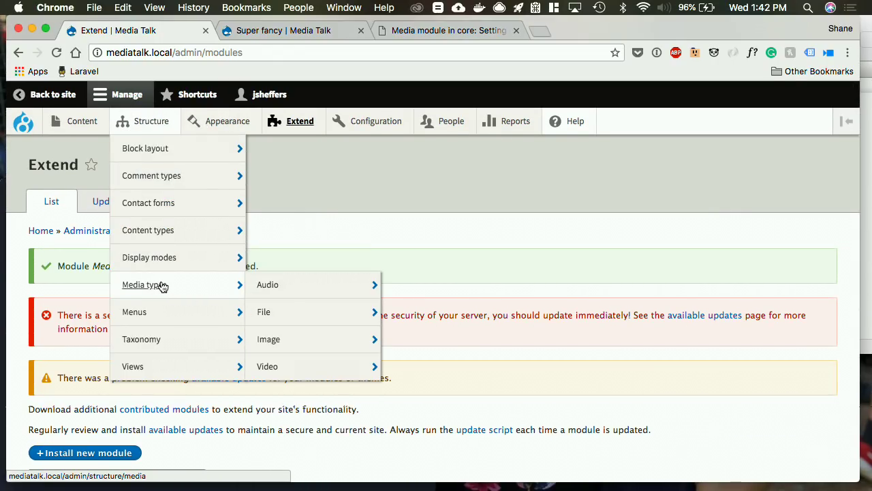
pyautogui.moveTo(290, 352)
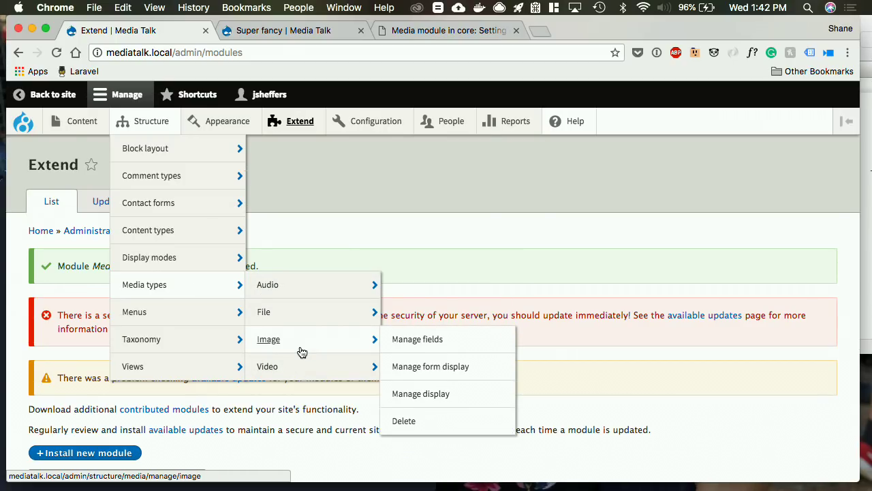
pyautogui.click(202, 291)
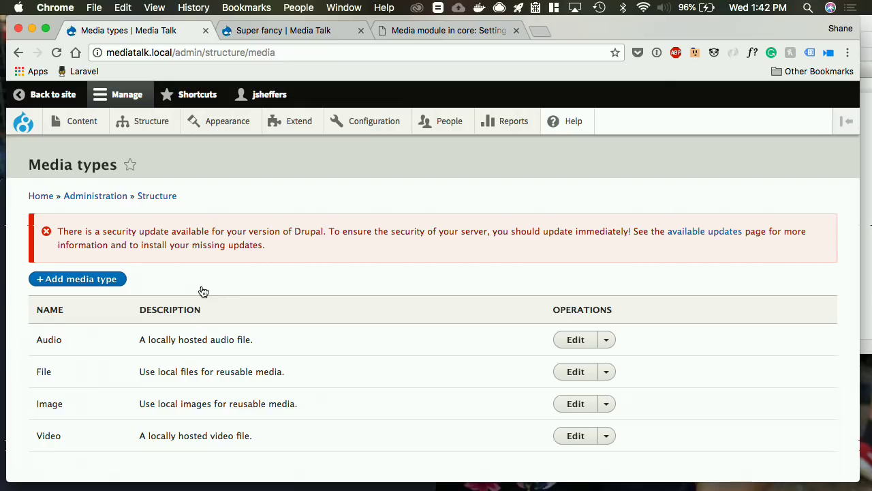
pyautogui.click(98, 279)
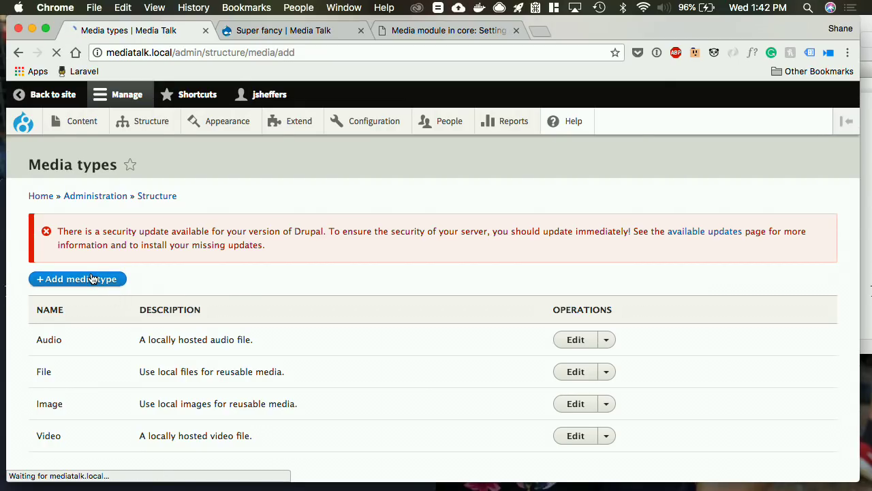
# - Name the new media type Twitter and choose Twitter as its media source
pyautogui.click(83, 293)
pyautogui.write('T')
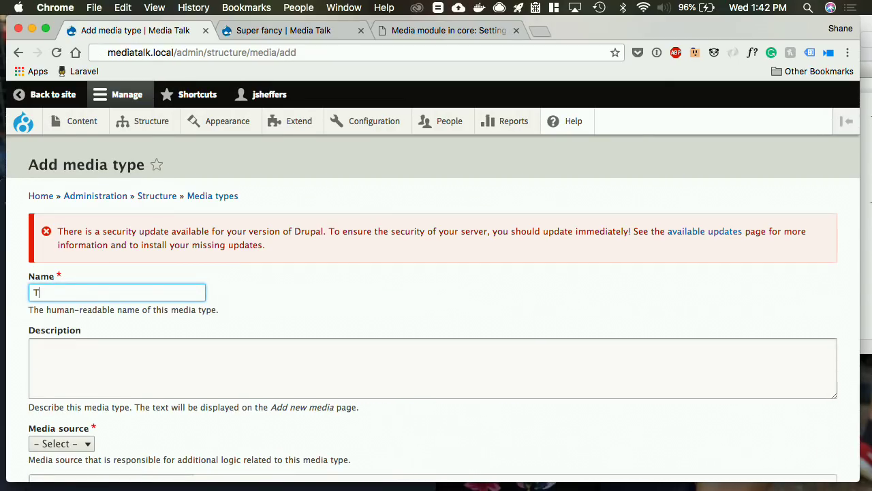
pyautogui.write('iwtte')
pyautogui.press('BackSpace')
pyautogui.press('BackSpace')
pyautogui.press('BackSpace')
pyautogui.press('BackSpace')
pyautogui.press('BackSpace')
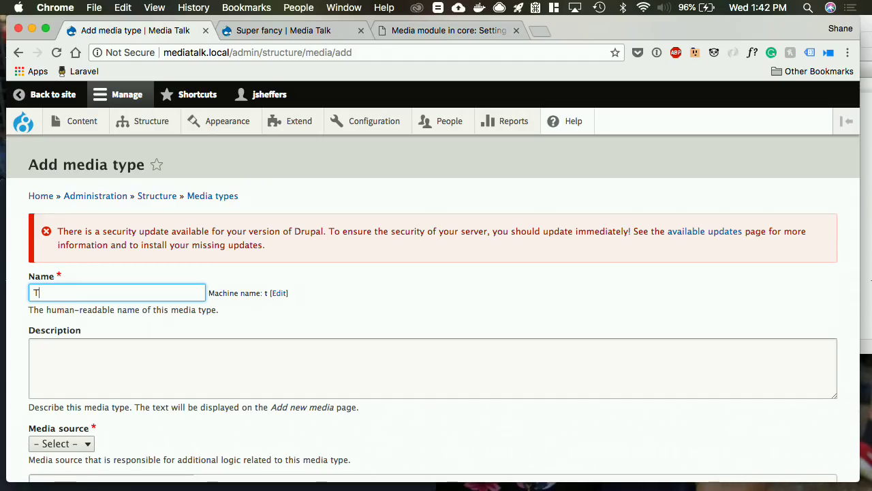
pyautogui.write('witter')
pyautogui.scroll(-4, 156, 367)
pyautogui.click(61, 322)
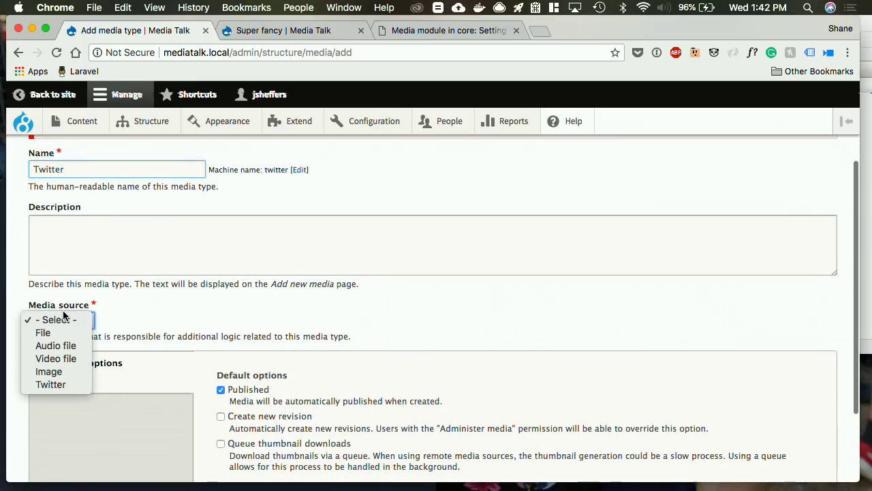
pyautogui.click(51, 384)
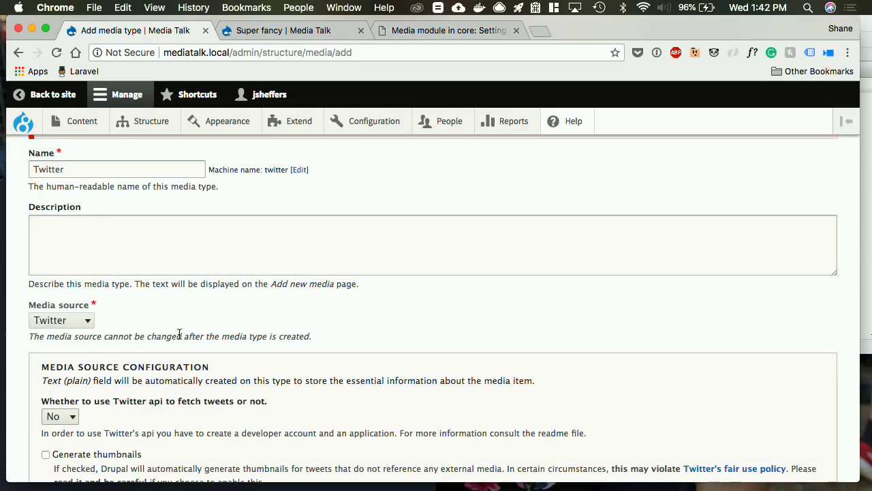
# - Review the Twitter media type's source configuration, field mapping and publishing options, and save it with the defaults
pyautogui.scroll(-3, 180, 334)
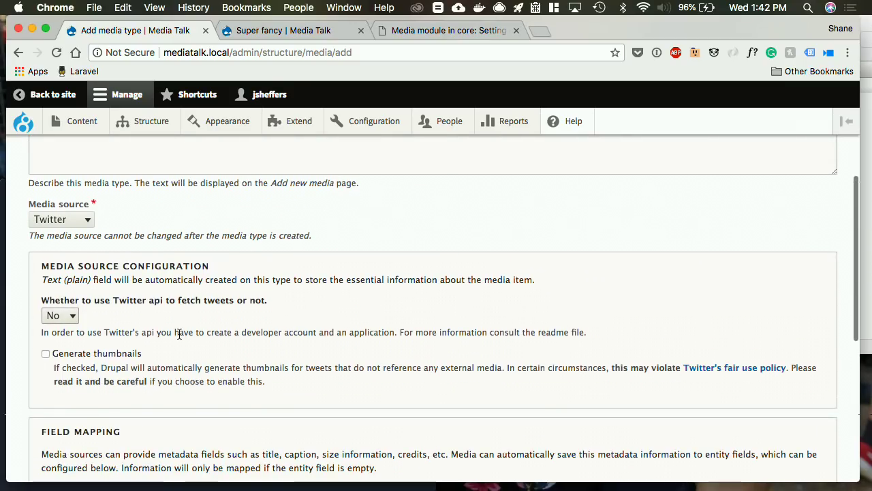
pyautogui.scroll(-2, 232, 303)
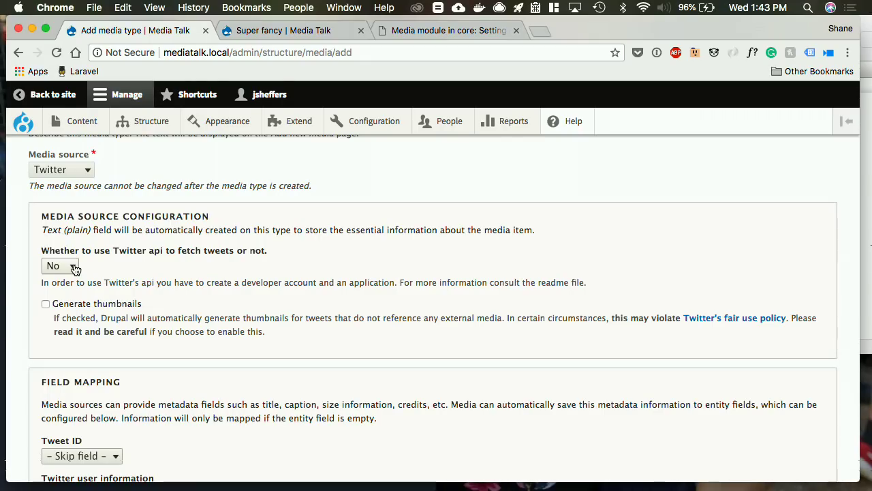
pyautogui.scroll(-7, 266, 283)
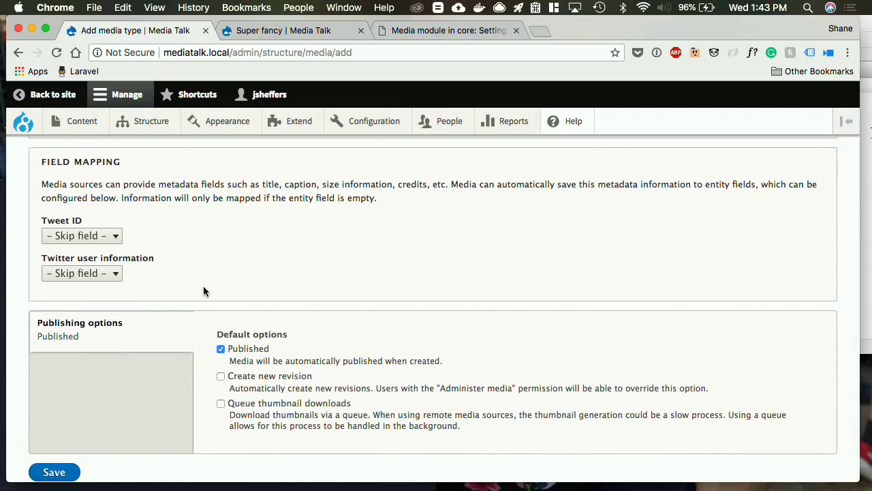
pyautogui.scroll(-1, 232, 273)
pyautogui.scroll(2, 231, 272)
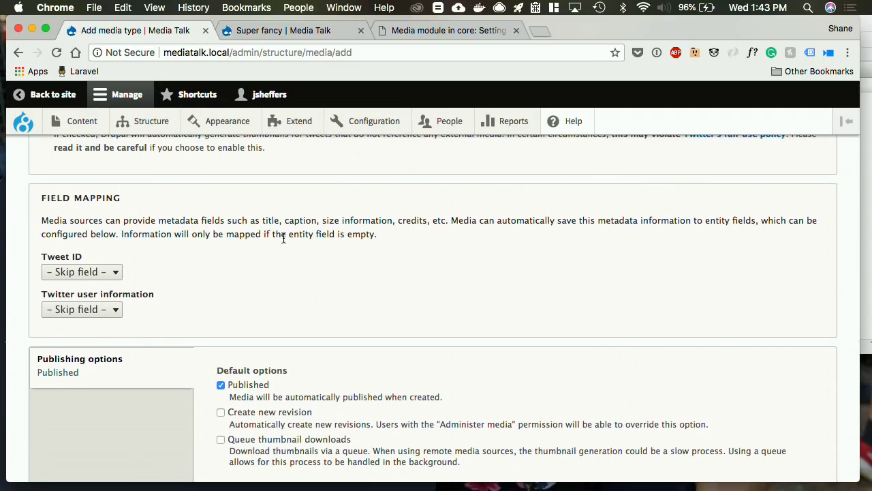
pyautogui.scroll(-3, 310, 229)
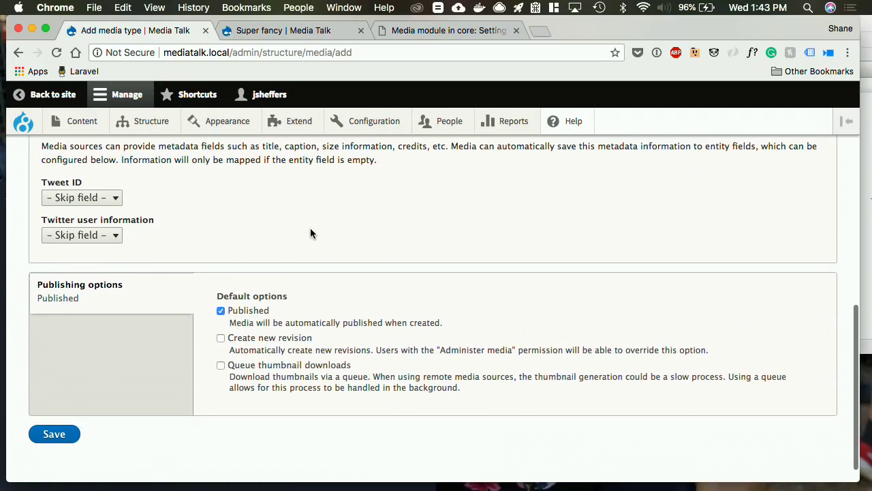
pyautogui.click(56, 434)
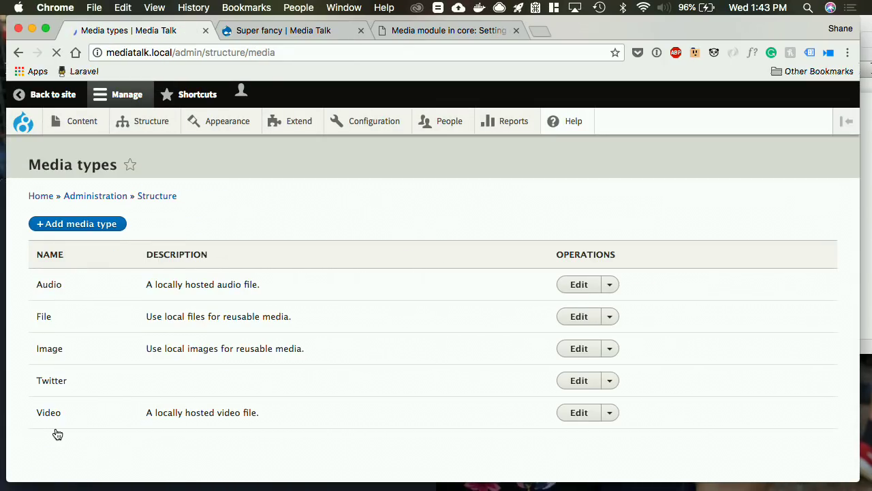
# - Disable Name, Authored by, Authored on, URL alias and Published in the Twitter media type's form display, leaving only Tweet URL, and save
pyautogui.scroll(-3, 608, 412)
pyautogui.click(609, 409)
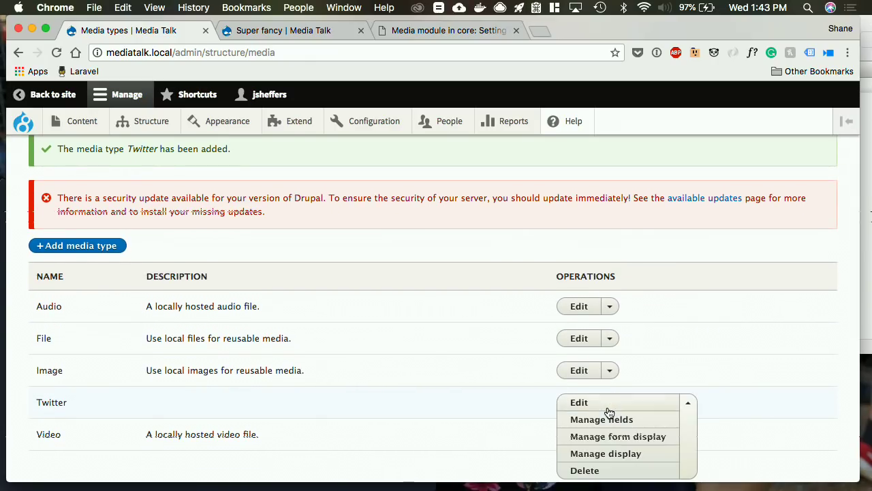
pyautogui.click(616, 436)
pyautogui.scroll(-4, 310, 404)
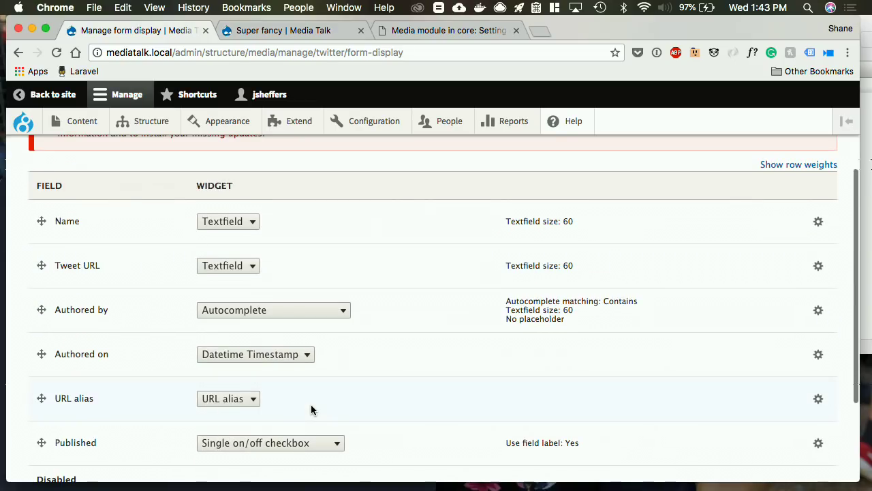
pyautogui.moveTo(41, 158); pyautogui.dragTo(51, 418)
pyautogui.moveTo(40, 316); pyautogui.dragTo(37, 347)
pyautogui.moveTo(40, 285); pyautogui.dragTo(39, 350)
pyautogui.moveTo(40, 253); pyautogui.dragTo(39, 313)
pyautogui.moveTo(39, 230); pyautogui.dragTo(39, 317)
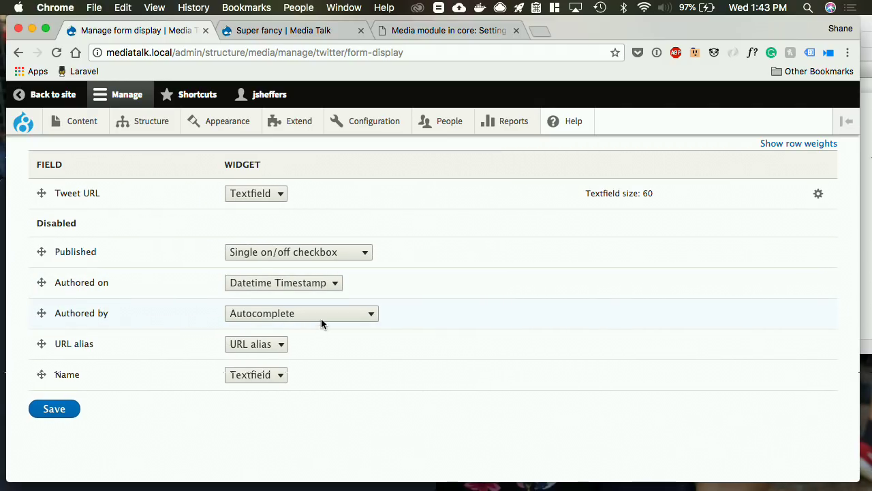
pyautogui.click(282, 194)
pyautogui.click(266, 193)
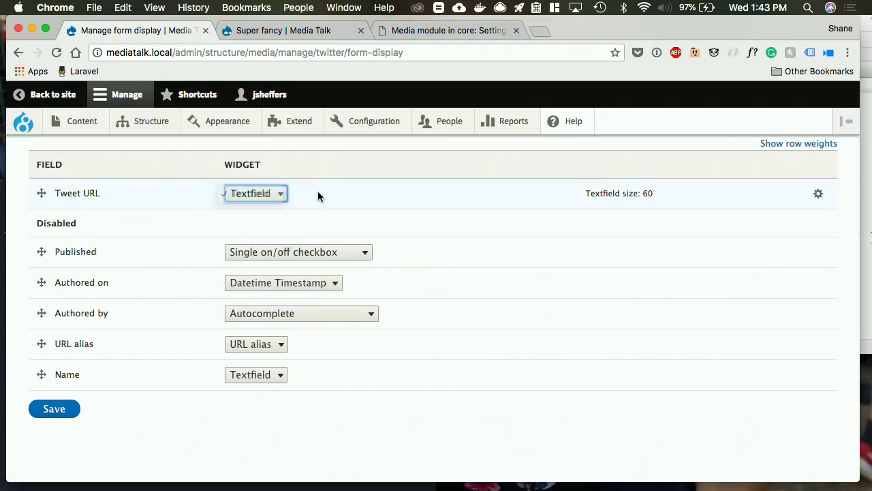
pyautogui.click(52, 413)
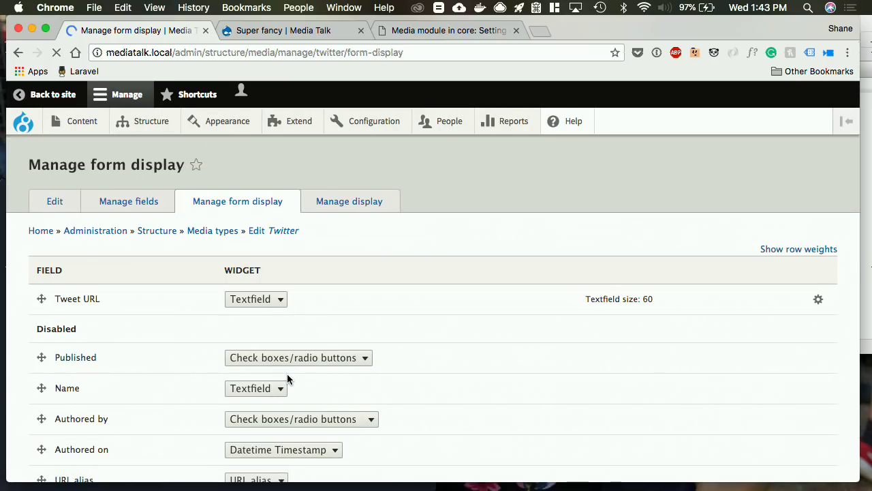
# - Check the widget choices offered for the Tweet URL field in the saved form display
pyautogui.scroll(-3, 287, 380)
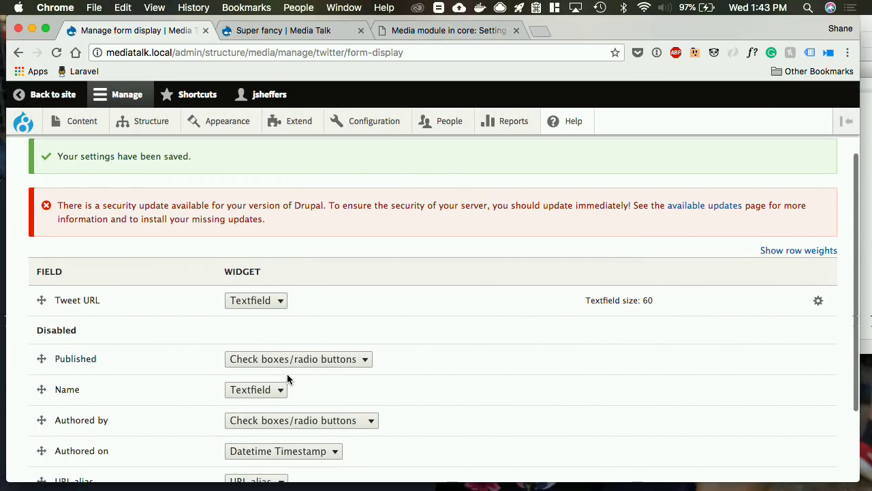
pyautogui.click(236, 301)
pyautogui.click(236, 302)
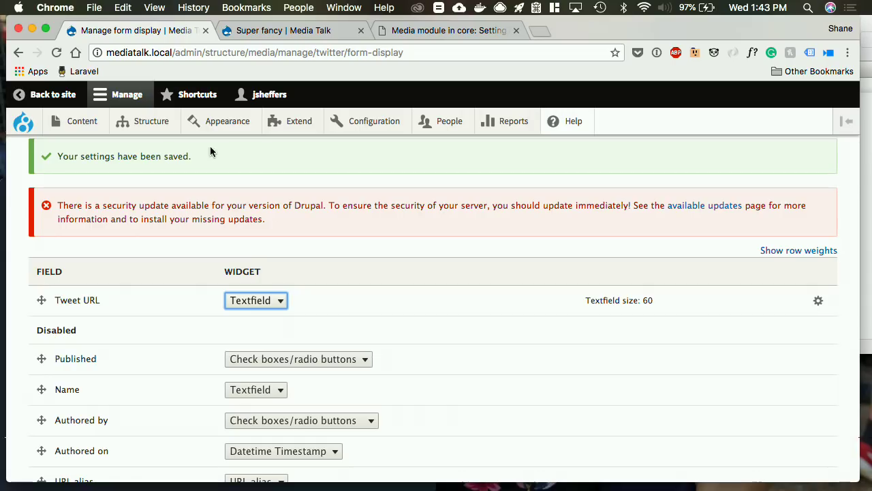
# - Leave the form display settings and open the Media listing in the site's content administration
pyautogui.moveTo(312, 129)
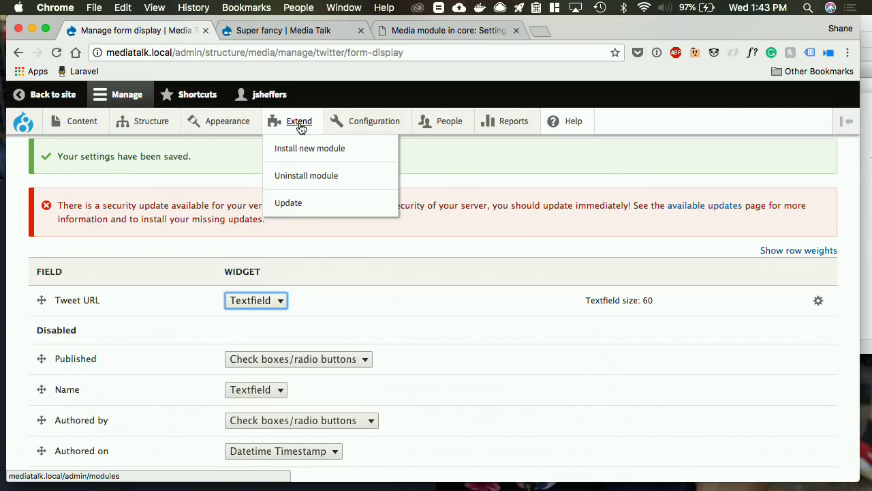
pyautogui.click(300, 128)
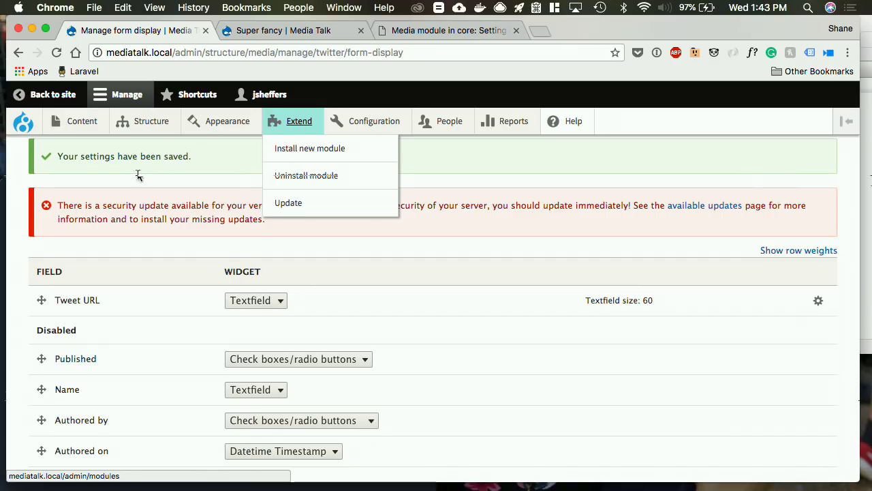
pyautogui.click(60, 95)
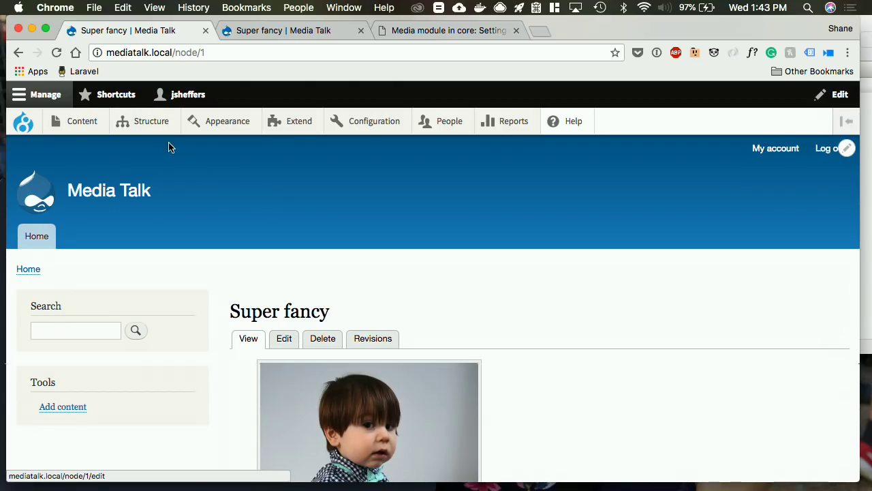
pyautogui.moveTo(149, 125)
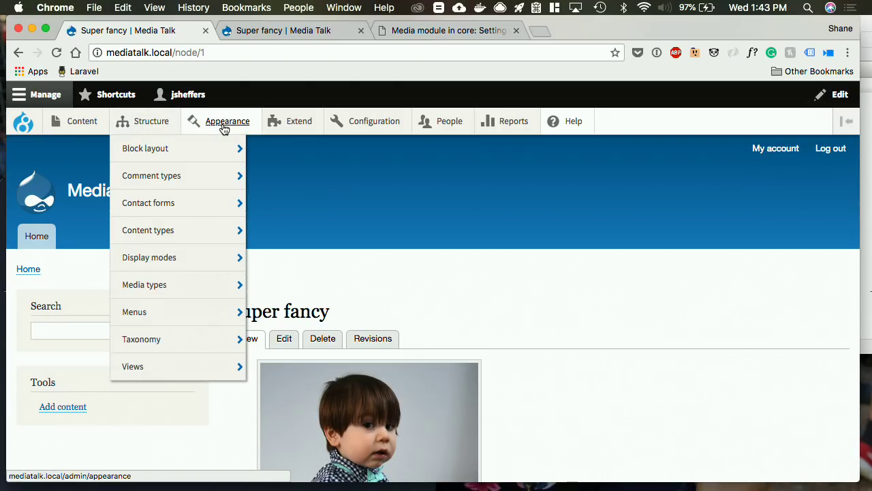
pyautogui.moveTo(175, 289)
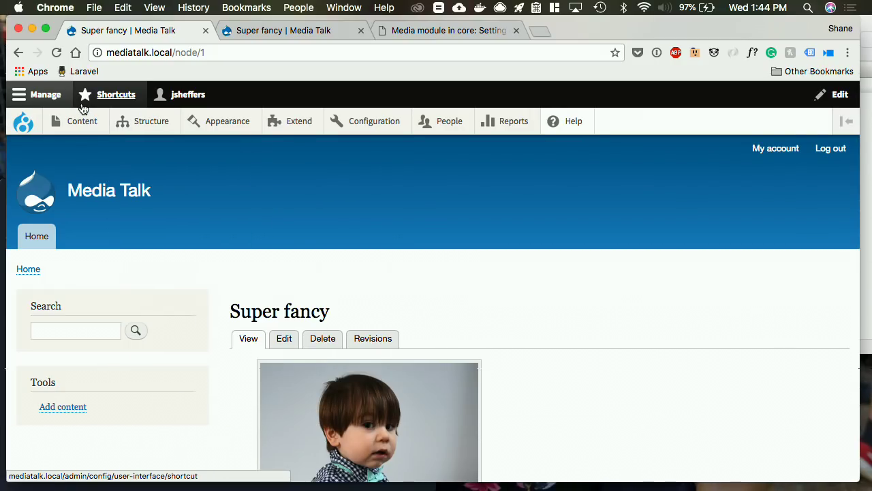
pyautogui.click(83, 127)
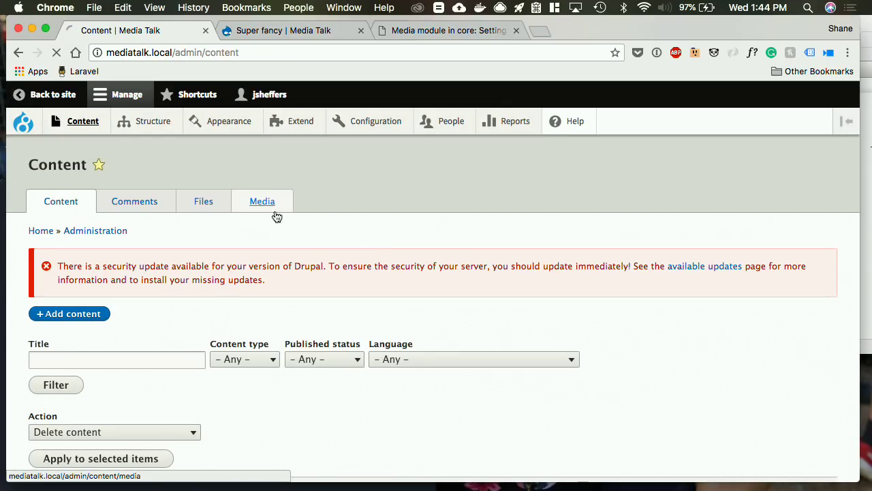
pyautogui.click(276, 216)
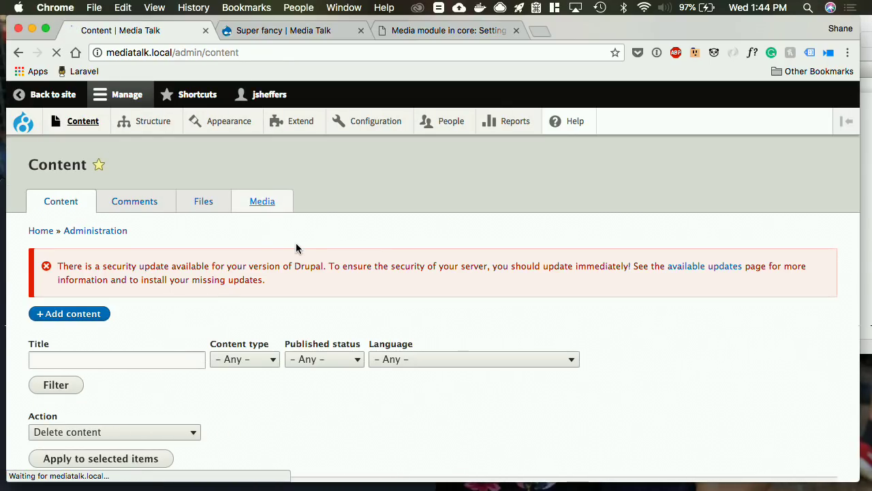
# - Open thebrickfactory.com in a new tab and follow its footer link to the company's Twitter profile
pyautogui.click(542, 28)
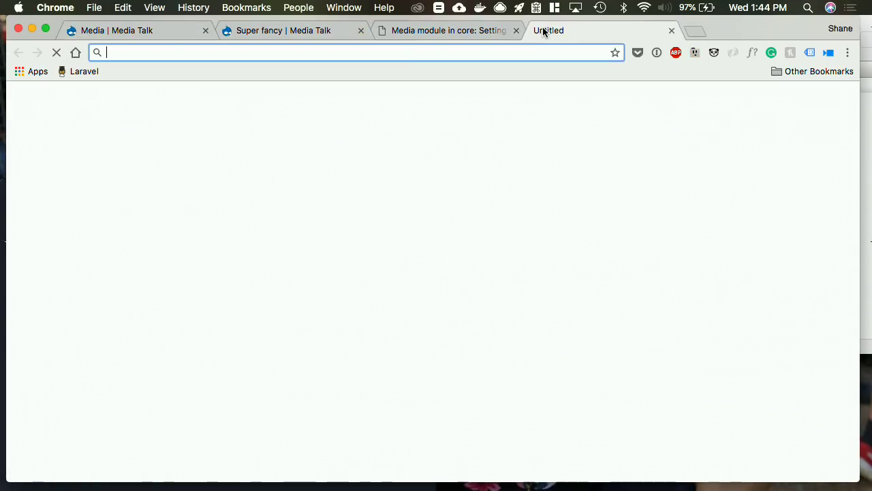
pyautogui.write('thebrick')
pyautogui.press('Right')
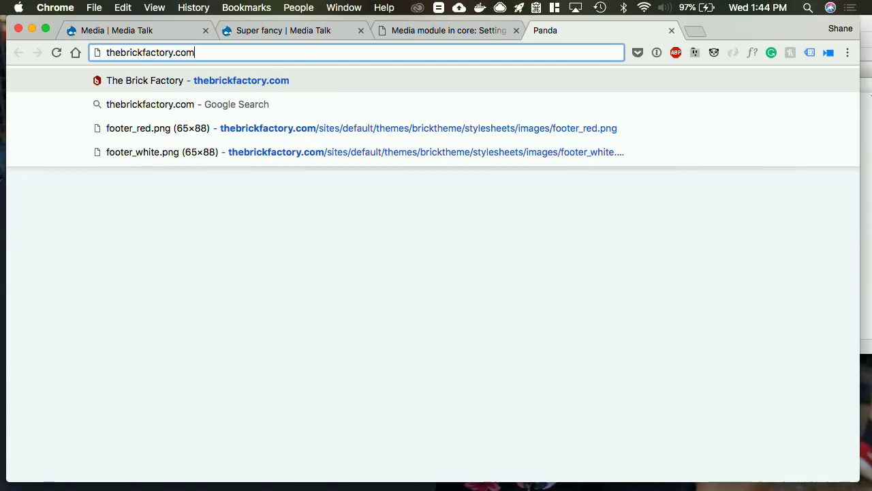
pyautogui.press('Return')
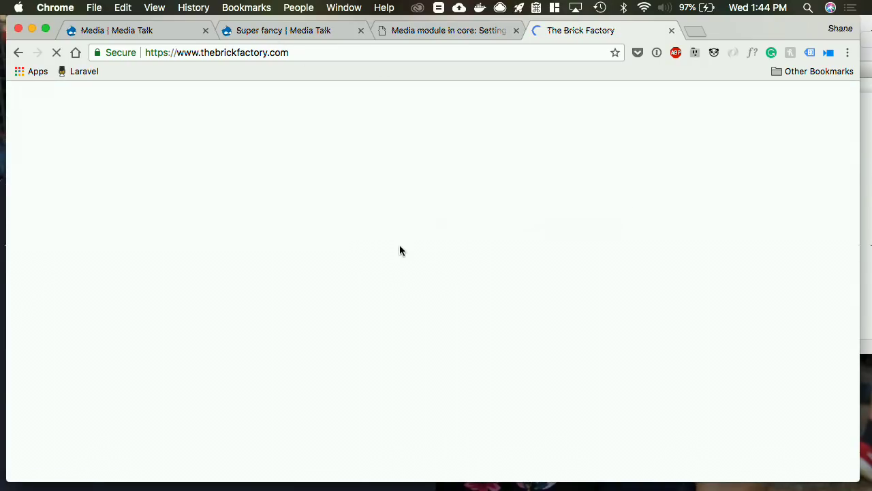
pyautogui.scroll(-15, 447, 249)
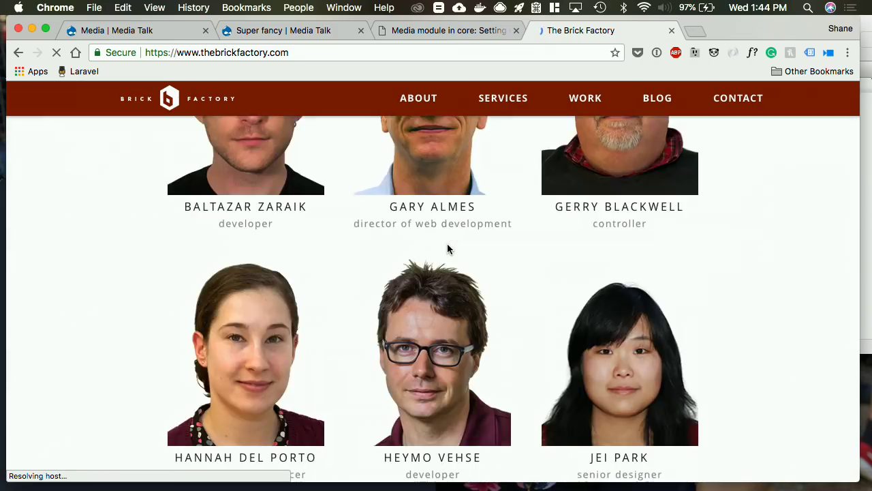
pyautogui.scroll(-20, 447, 249)
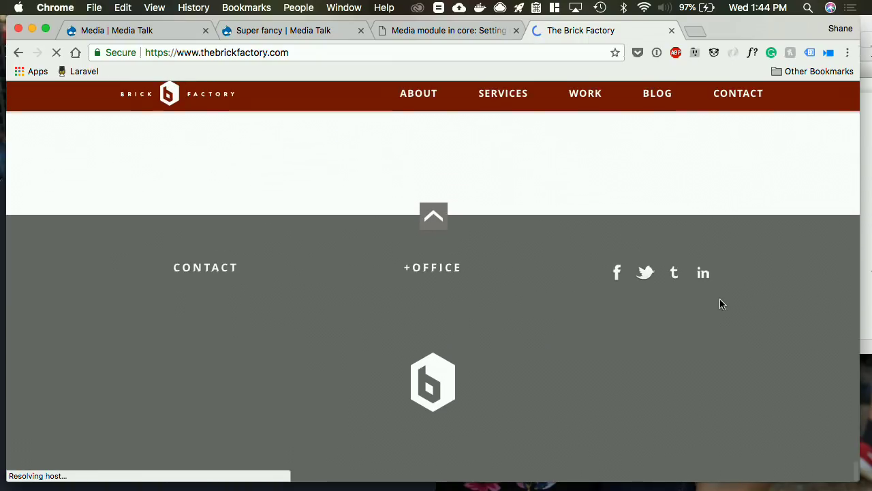
pyautogui.click(653, 282)
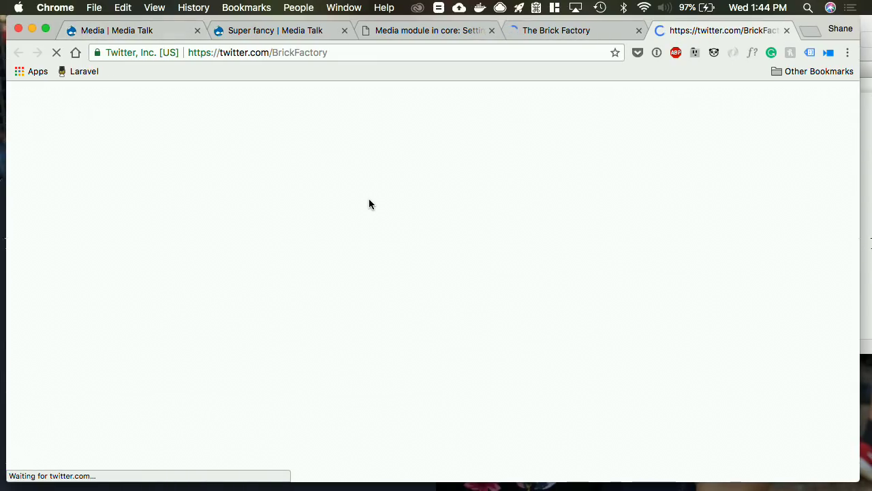
# - Open Brick Factory's tweet "Come talk Stacks with us in BOF 1 in 10 minutes!" and copy its link
pyautogui.scroll(-4, 422, 259)
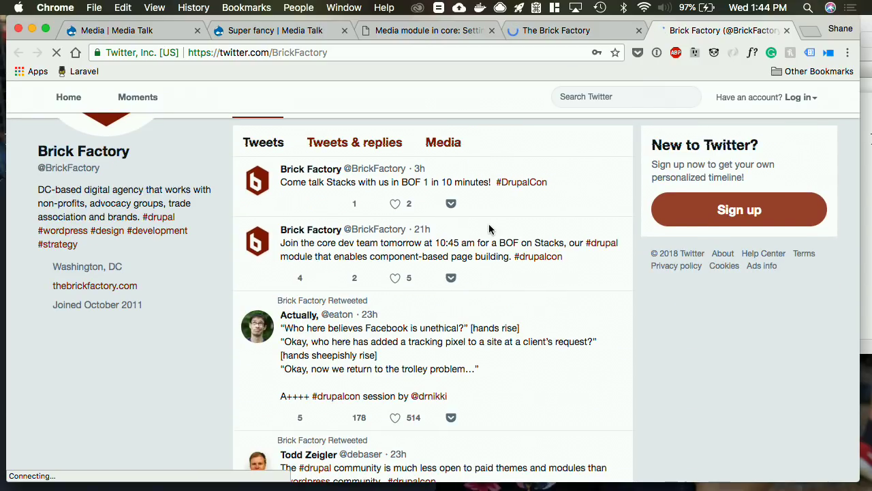
pyautogui.scroll(-1, 545, 245)
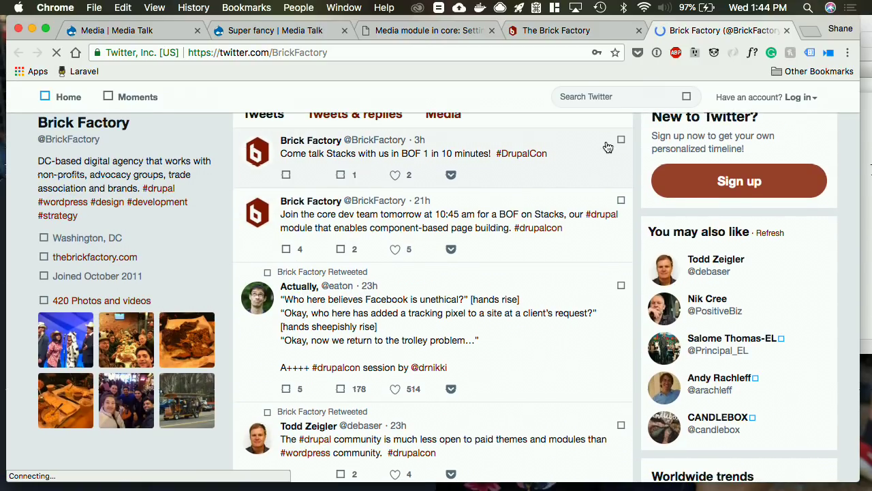
pyautogui.click(451, 156)
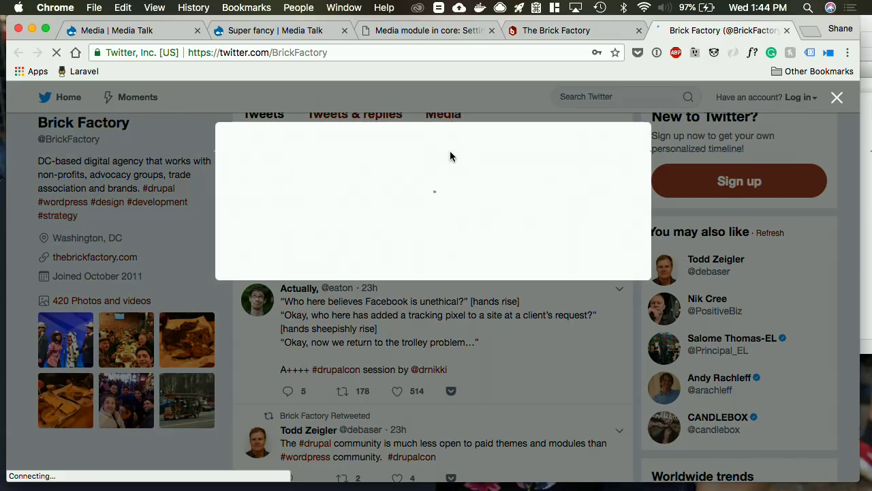
pyautogui.click(617, 163)
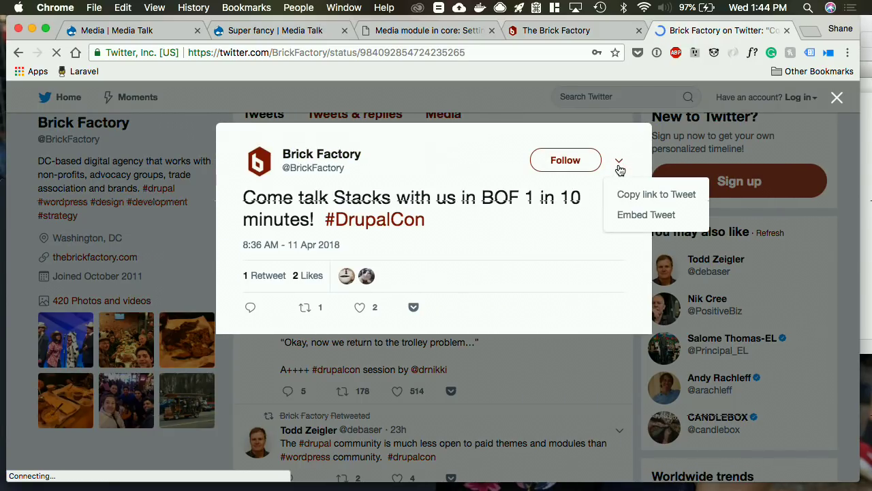
pyautogui.click(624, 194)
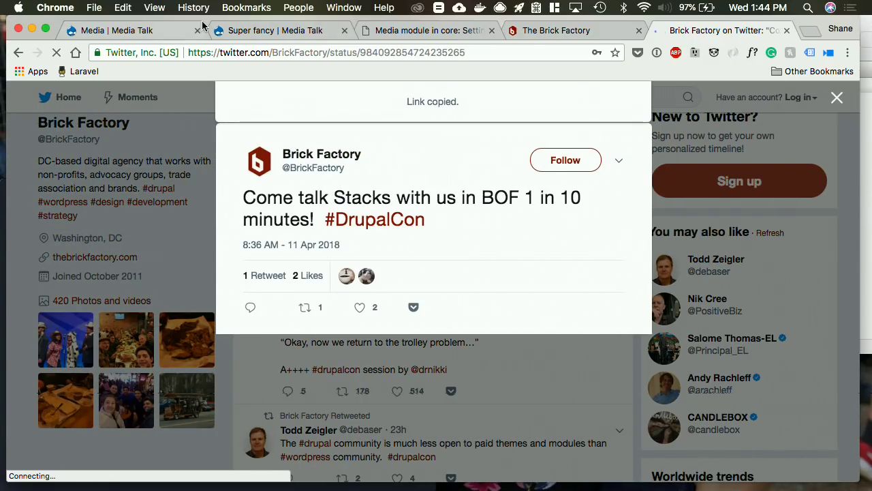
# - Switch the browser tab showing the Super fancy page to the site's content listing, and return to the Media listing
pyautogui.click(146, 31)
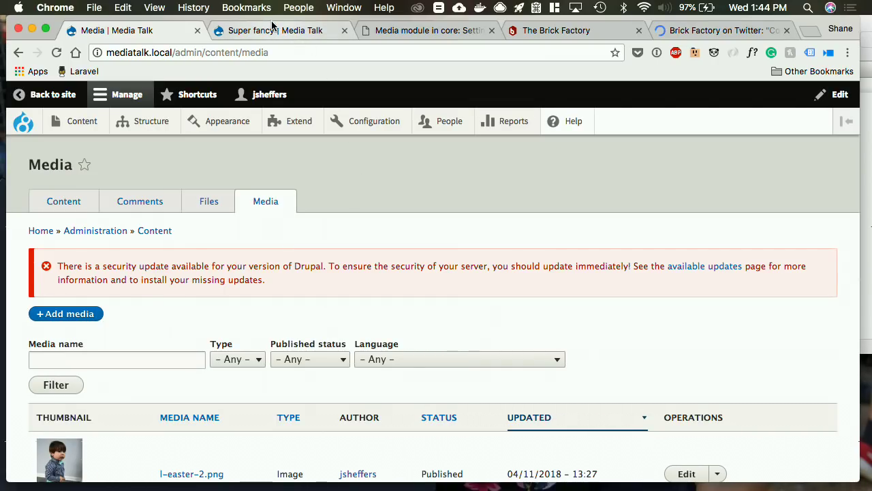
pyautogui.click(274, 30)
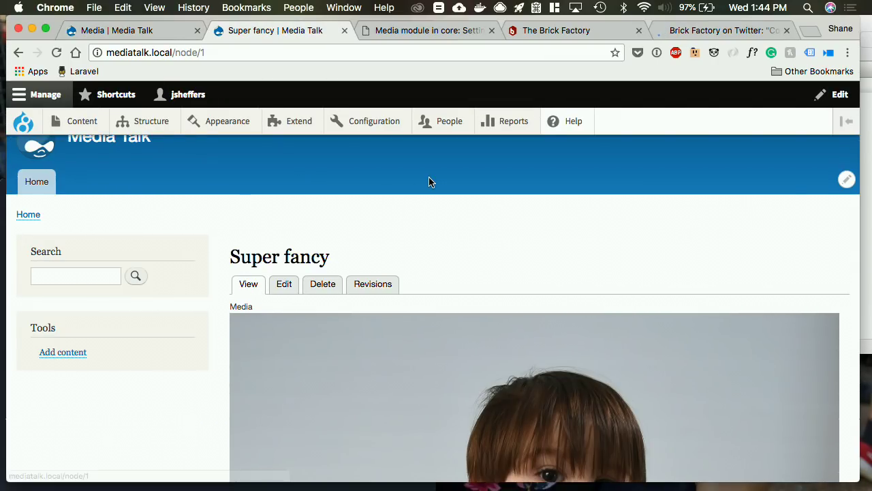
pyautogui.scroll(-3, 313, 206)
pyautogui.scroll(5, 126, 133)
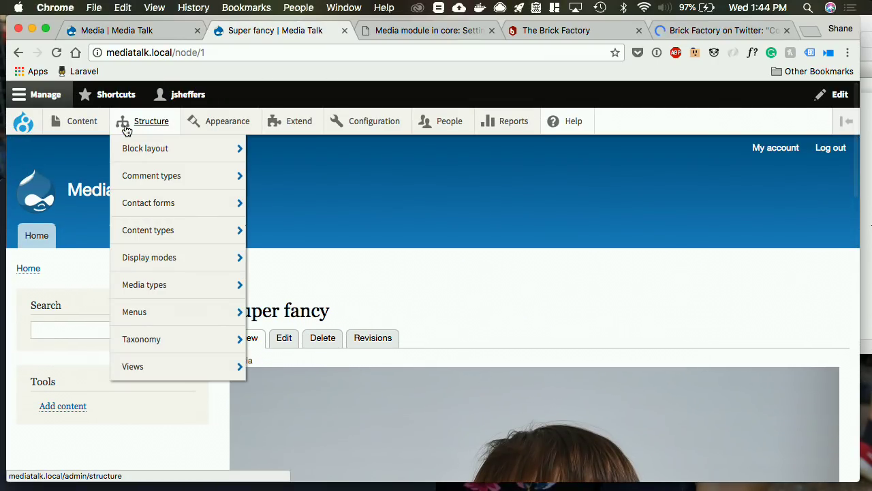
pyautogui.click(68, 121)
pyautogui.click(111, 32)
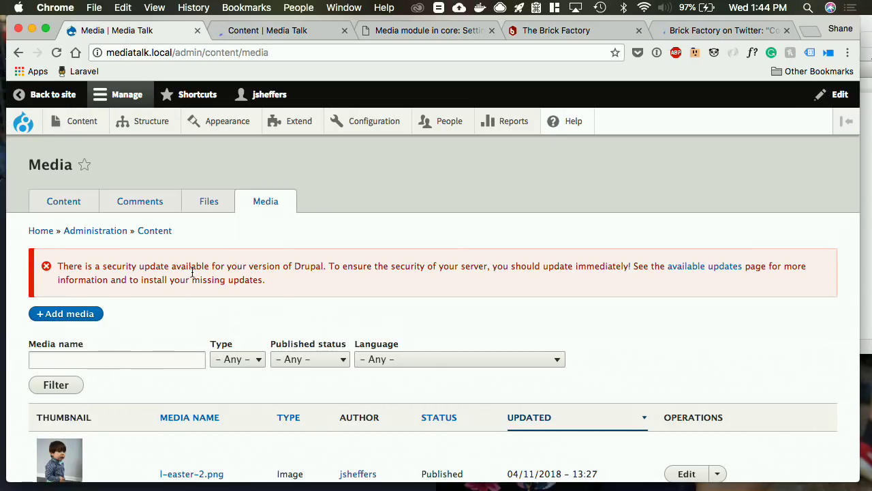
# - Add a new Twitter media item with the copied tweet link as its Tweet URL, and save it
pyautogui.scroll(-2, 150, 286)
pyautogui.click(76, 243)
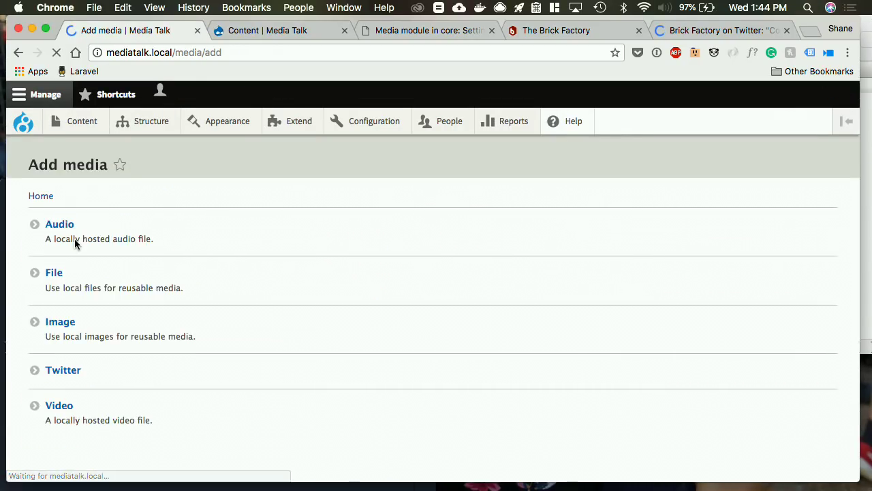
pyautogui.scroll(-2, 222, 303)
pyautogui.click(54, 364)
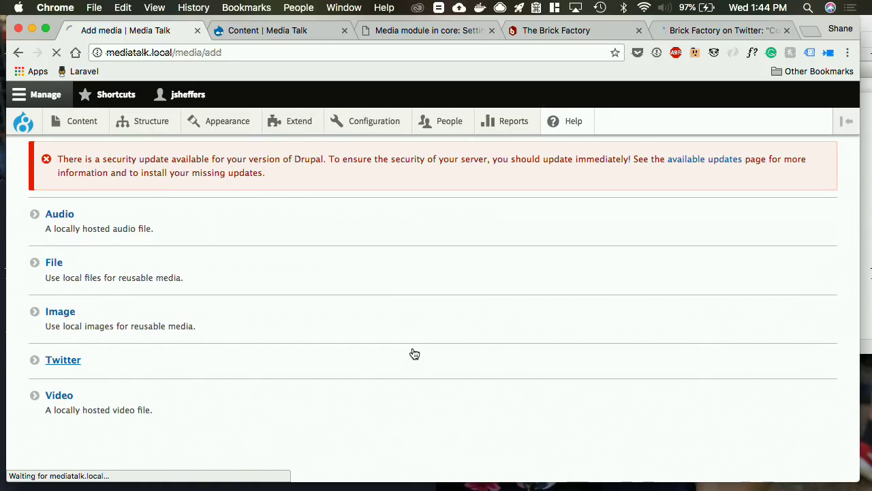
pyautogui.click(113, 288)
pyautogui.press('cmd+v')
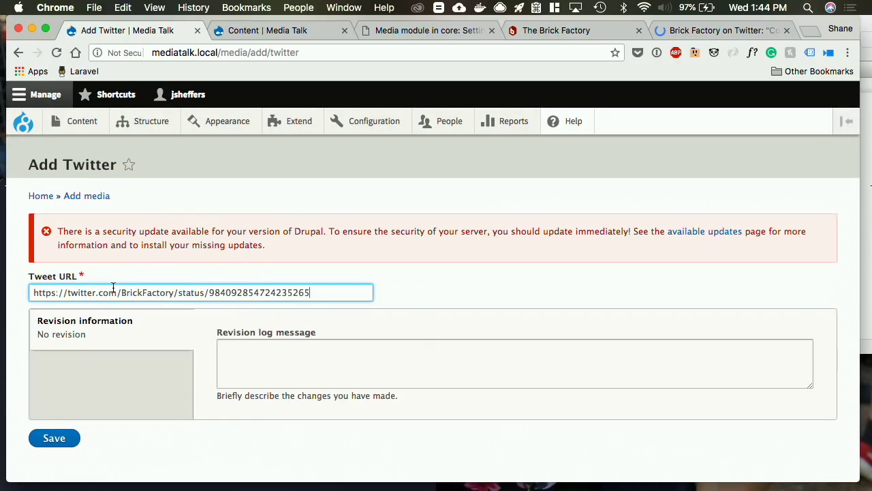
pyautogui.scroll(-1, 146, 282)
pyautogui.click(53, 409)
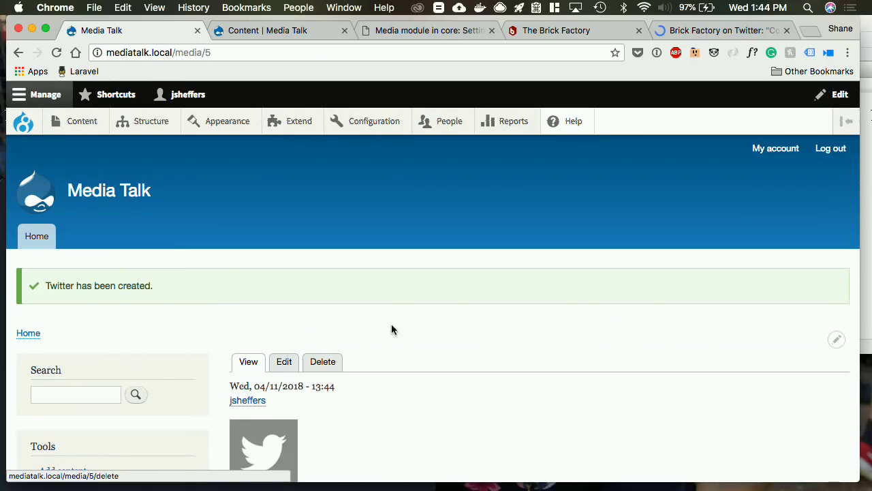
# - Check how the saved tweet media item is rendered, and open the Twitter media type's display settings
pyautogui.scroll(-2, 436, 309)
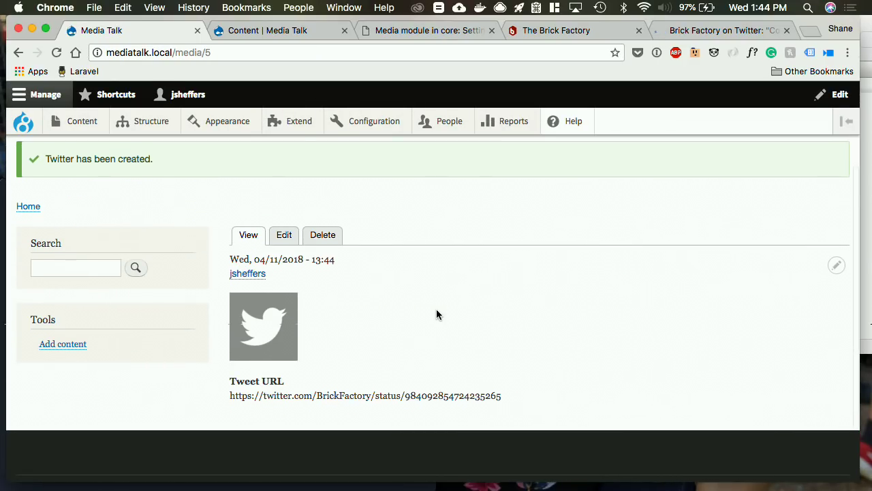
pyautogui.scroll(3, 282, 181)
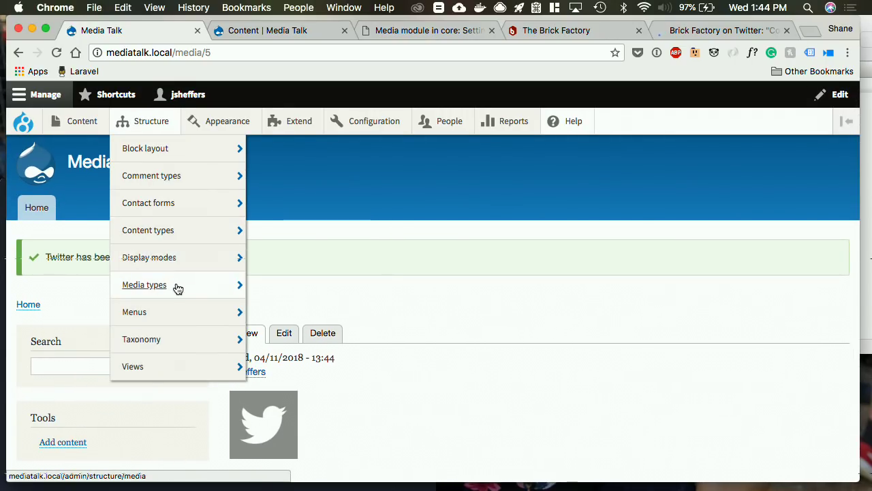
pyautogui.moveTo(177, 284)
pyautogui.moveTo(370, 366)
pyautogui.click(421, 421)
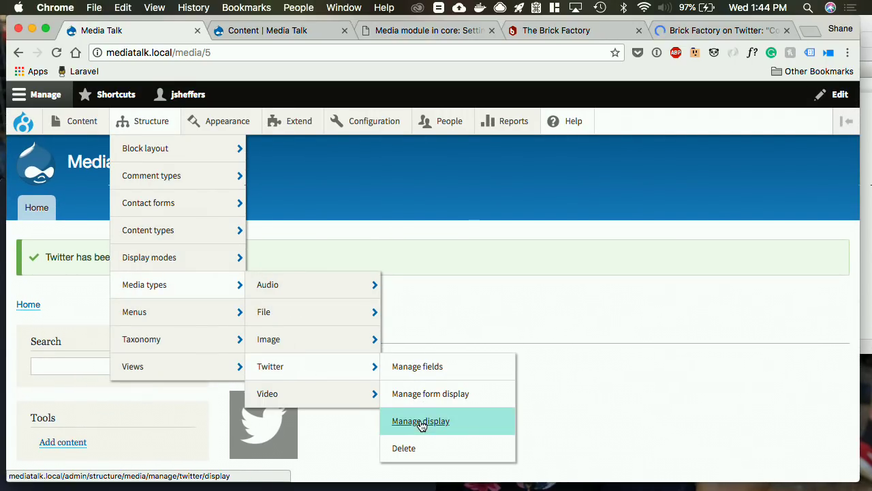
# - Disable Authored on, Authored by and Thumbnail in the Twitter media type's display, leaving only Tweet URL enabled
pyautogui.scroll(-5, 515, 330)
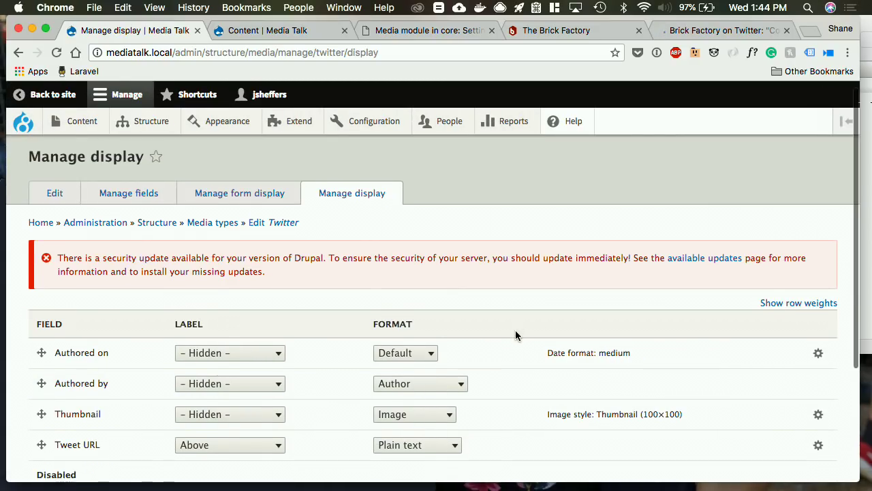
pyautogui.moveTo(40, 194); pyautogui.dragTo(41, 344)
pyautogui.moveTo(42, 200); pyautogui.dragTo(42, 345)
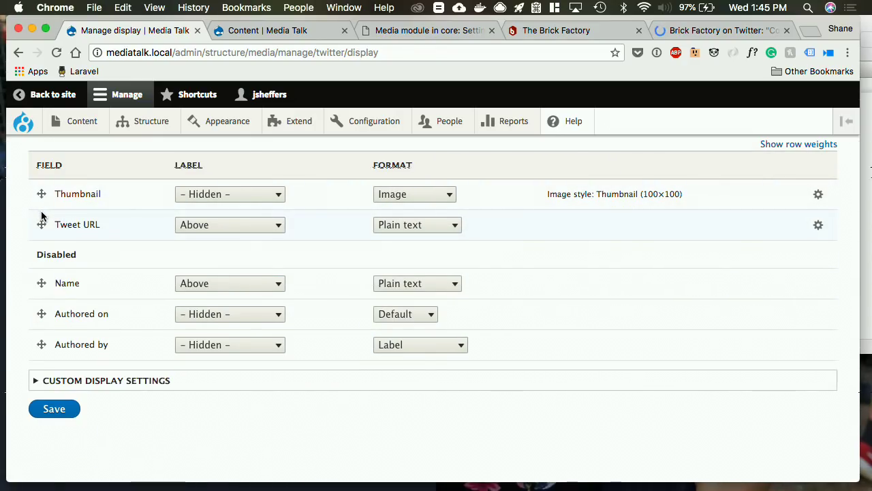
pyautogui.moveTo(41, 195); pyautogui.dragTo(43, 297)
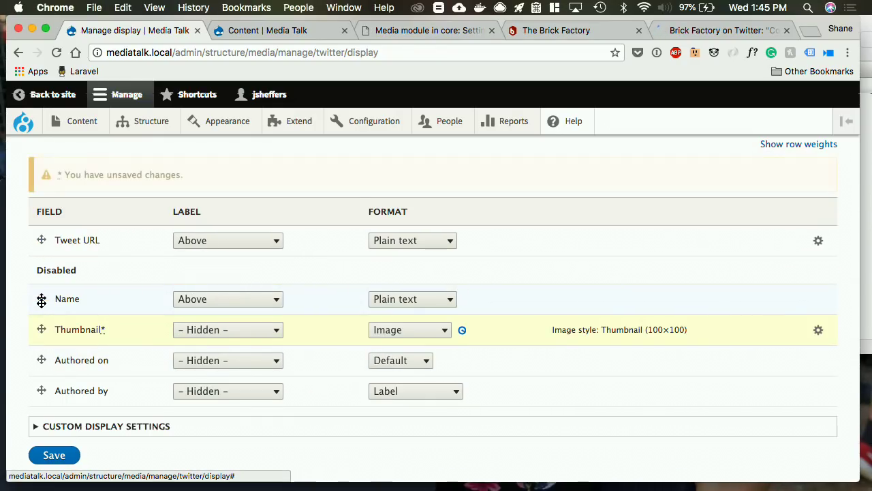
# - Hide the Tweet URL field's label, set its format to Twitter embed, and save the display settings
pyautogui.click(250, 197)
pyautogui.click(251, 220)
pyautogui.click(522, 197)
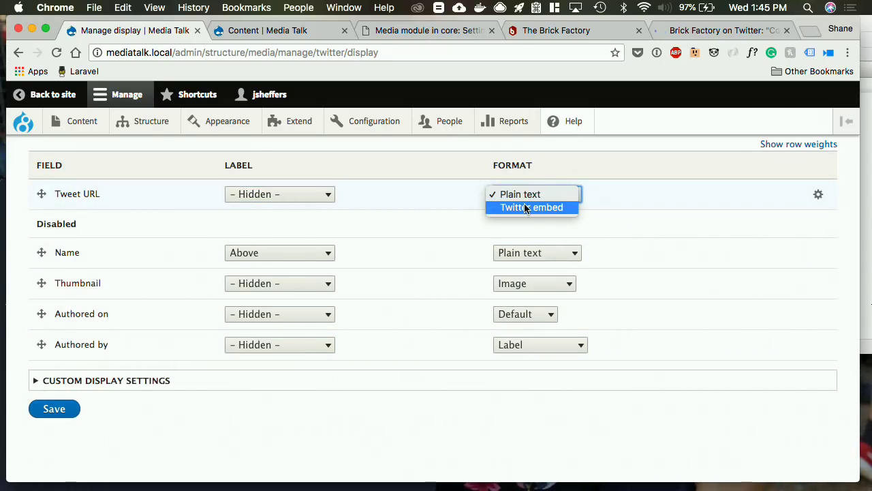
pyautogui.click(523, 208)
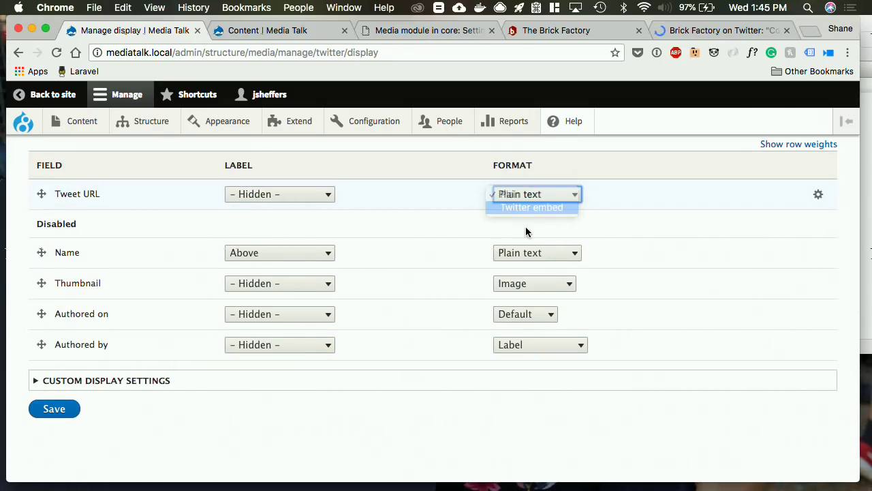
pyautogui.click(71, 415)
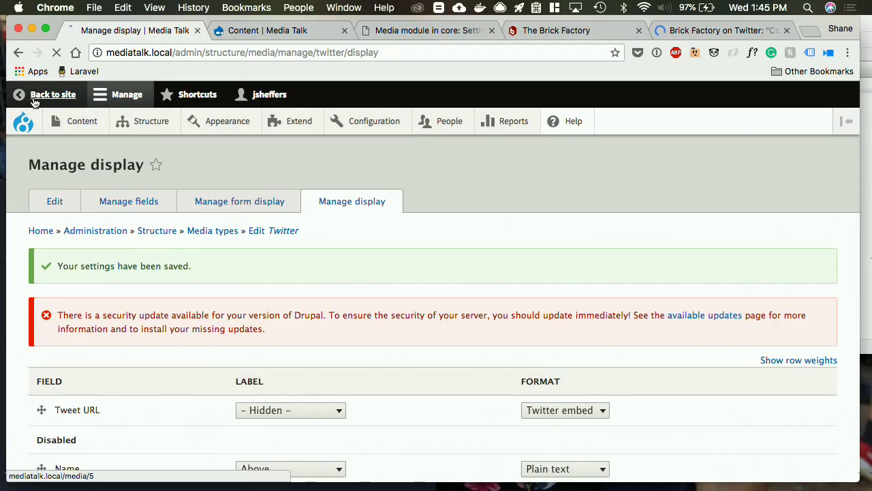
# - Return from the administration pages to the tweet media item and check its rendered output
pyautogui.click(49, 95)
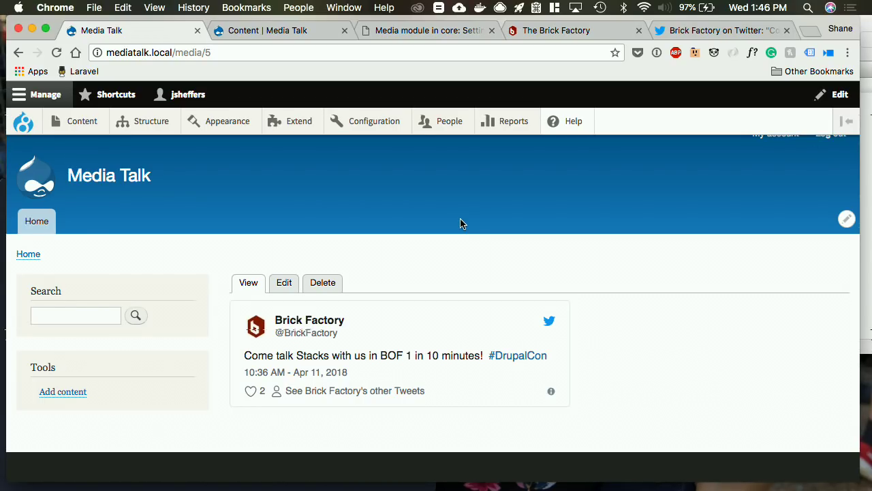
pyautogui.scroll(-2, 461, 223)
pyautogui.scroll(3, 462, 222)
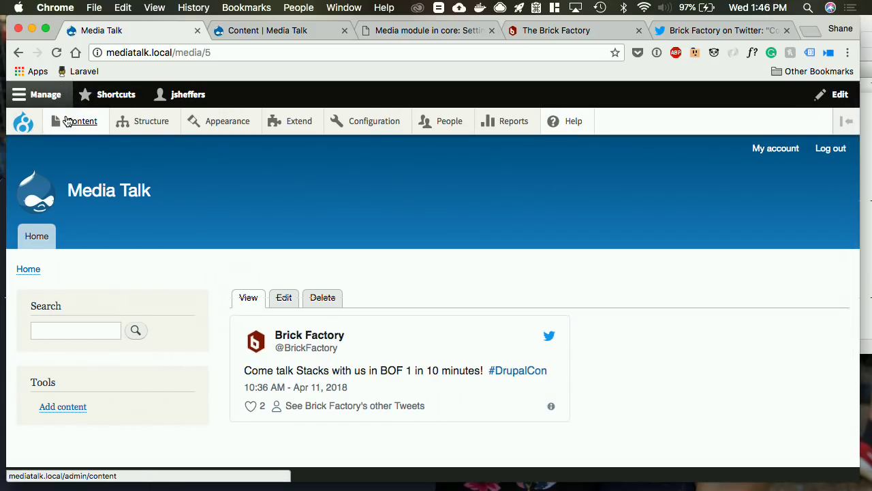
# - Edit the Media Entity Browser in the entity browser configuration, and go to its Widgets settings to review the existing widgets
pyautogui.moveTo(150, 119)
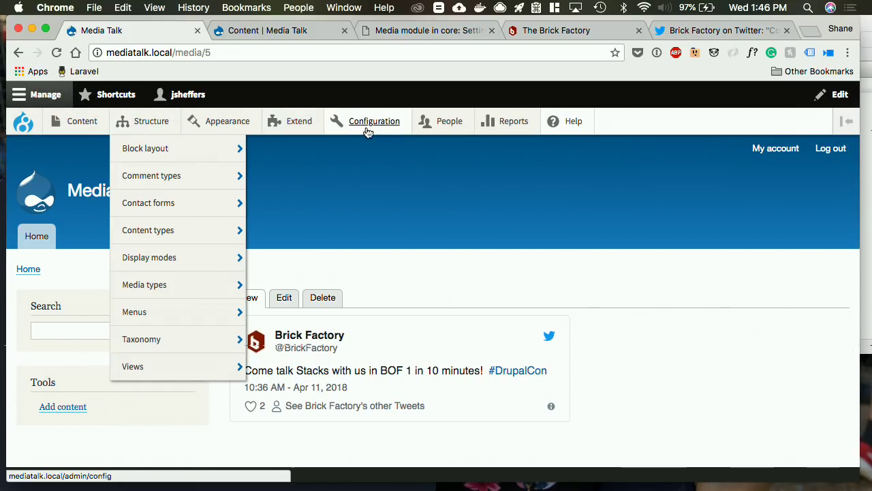
pyautogui.moveTo(372, 129)
pyautogui.moveTo(399, 210)
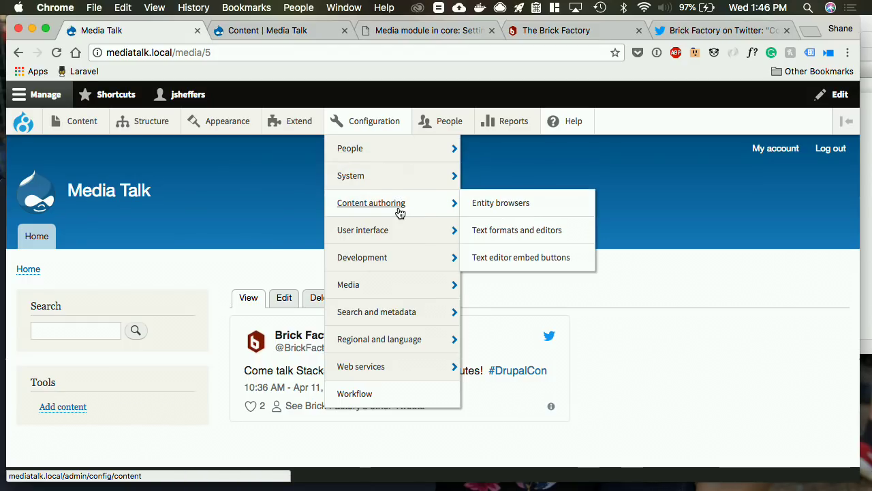
pyautogui.click(504, 204)
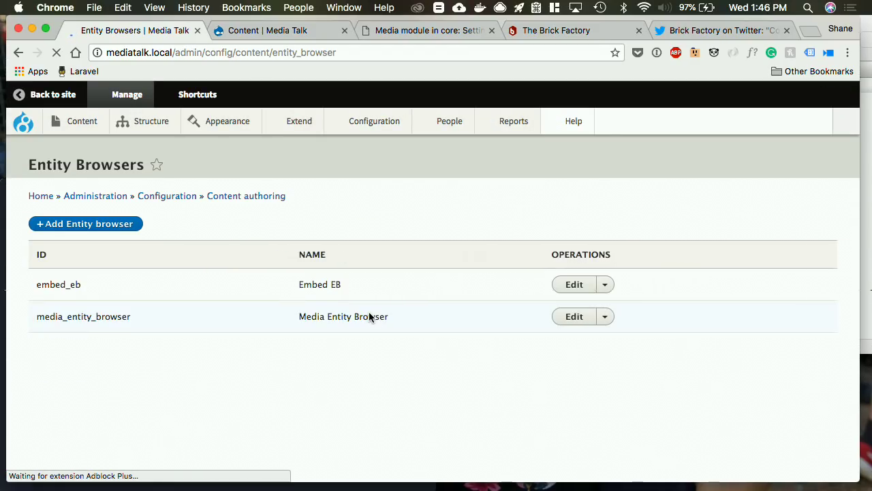
pyautogui.click(574, 372)
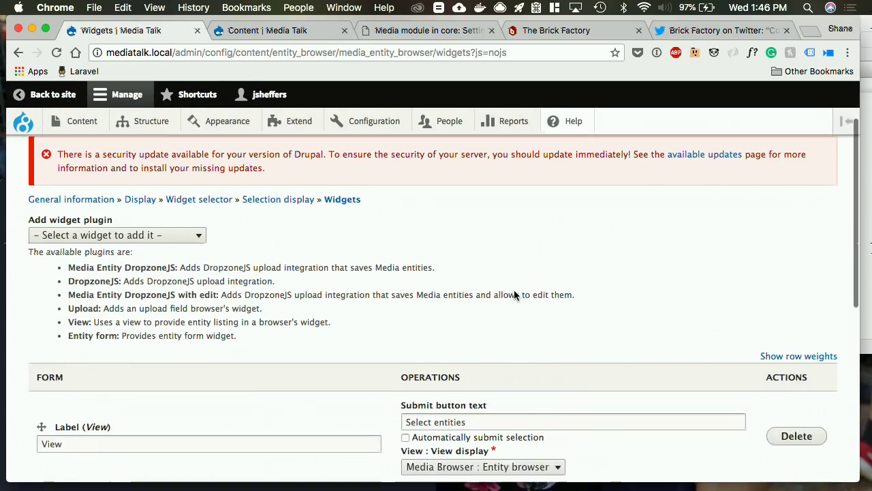
pyautogui.scroll(-5, 514, 294)
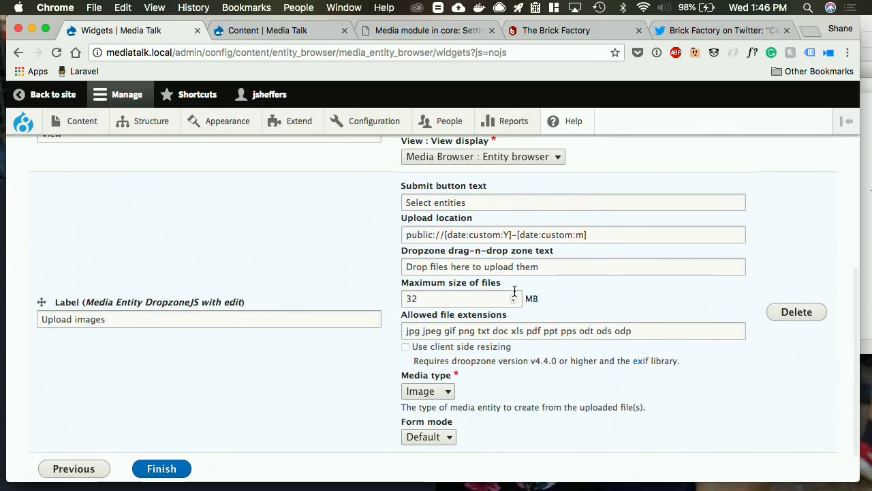
# - Leave the Media Entity Browser's widget settings and return to the tweet media item on the site
pyautogui.scroll(5, 514, 291)
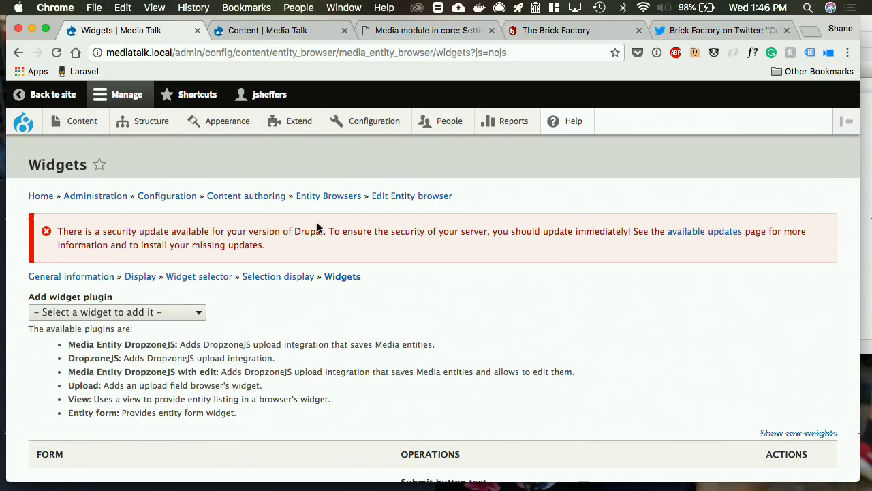
pyautogui.moveTo(130, 121)
pyautogui.moveTo(184, 213)
pyautogui.moveTo(185, 234)
pyautogui.moveTo(327, 272)
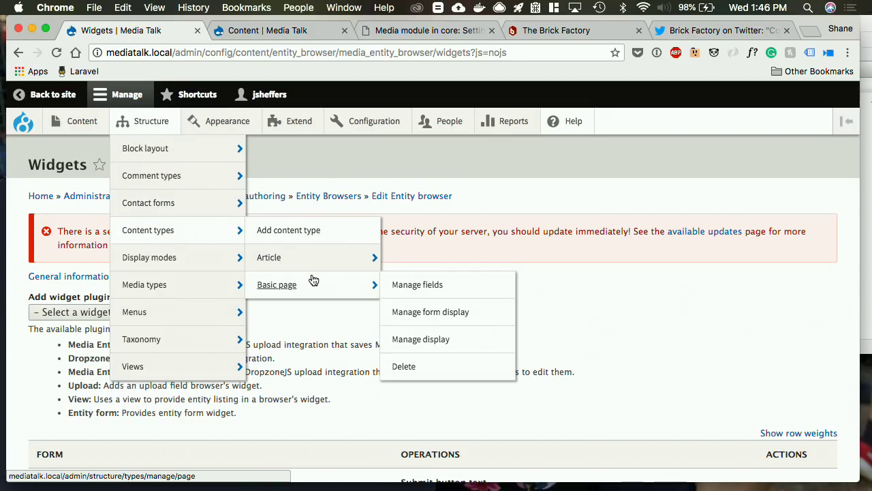
pyautogui.click(52, 94)
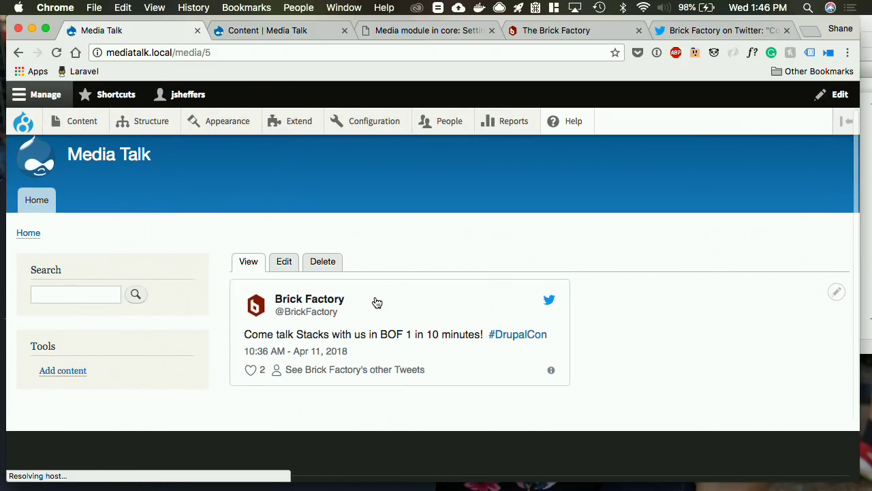
# - Go to the Basic page content type's fields and open the settings of its Media field
pyautogui.moveTo(132, 128)
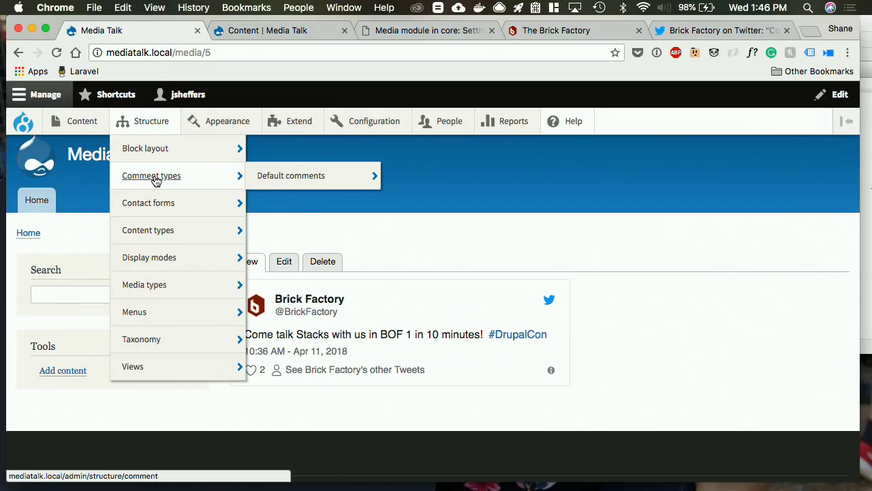
pyautogui.moveTo(166, 229)
pyautogui.moveTo(279, 286)
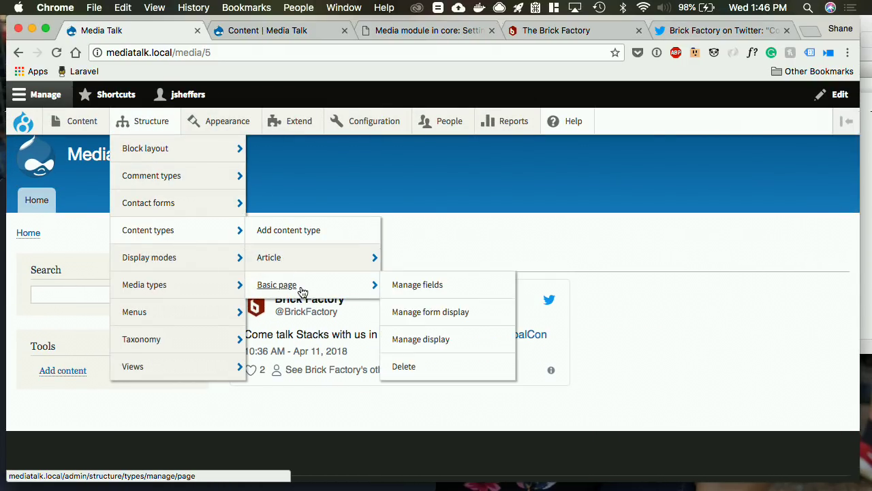
pyautogui.click(438, 296)
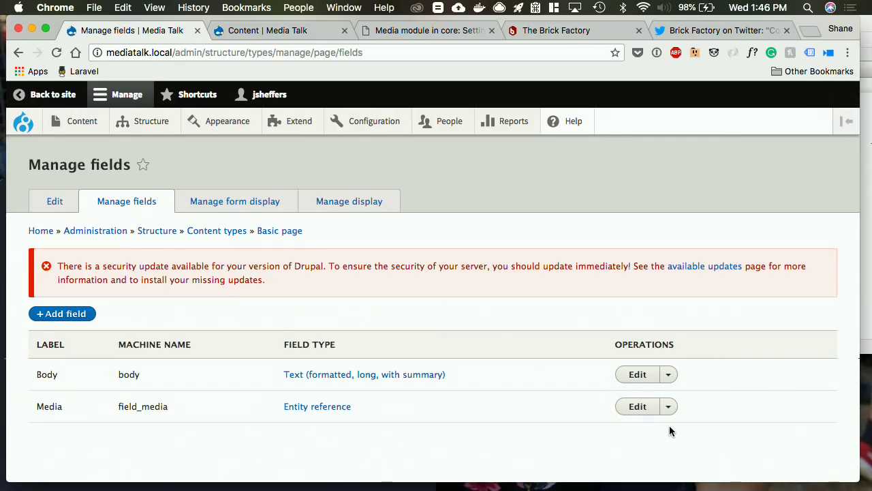
pyautogui.click(639, 407)
# - Allow the Twitter media type as a reference in the Basic page's Media field and save the settings
pyautogui.scroll(-10, 443, 318)
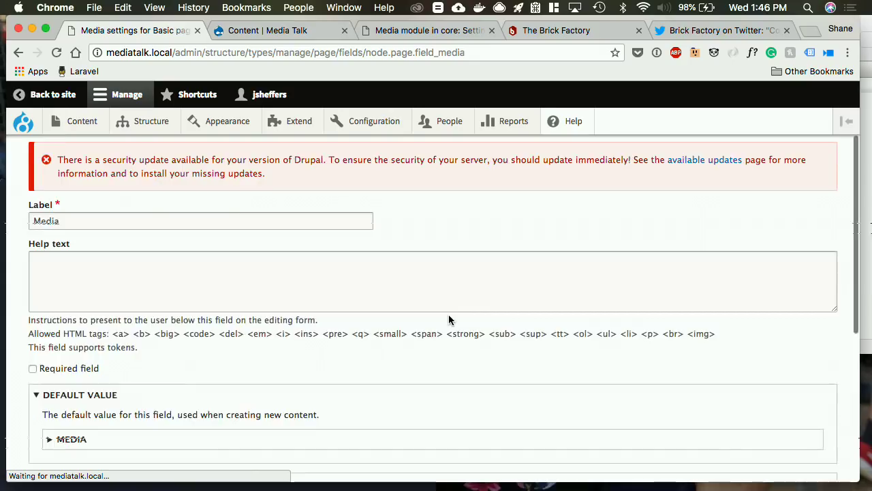
pyautogui.click(67, 319)
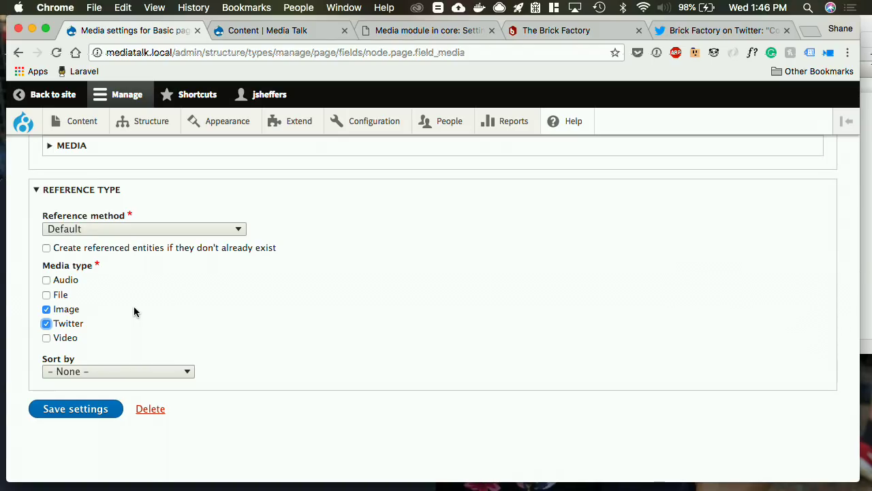
pyautogui.click(53, 409)
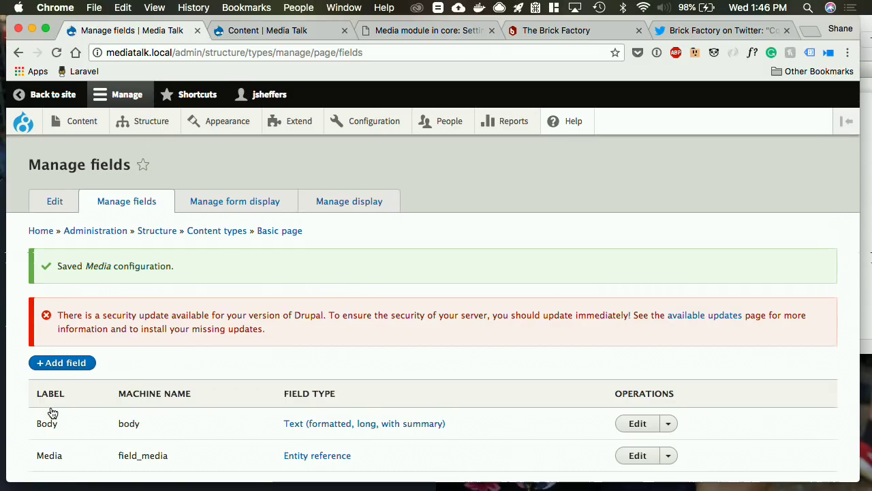
pyautogui.scroll(-1, 225, 314)
pyautogui.scroll(1, 225, 314)
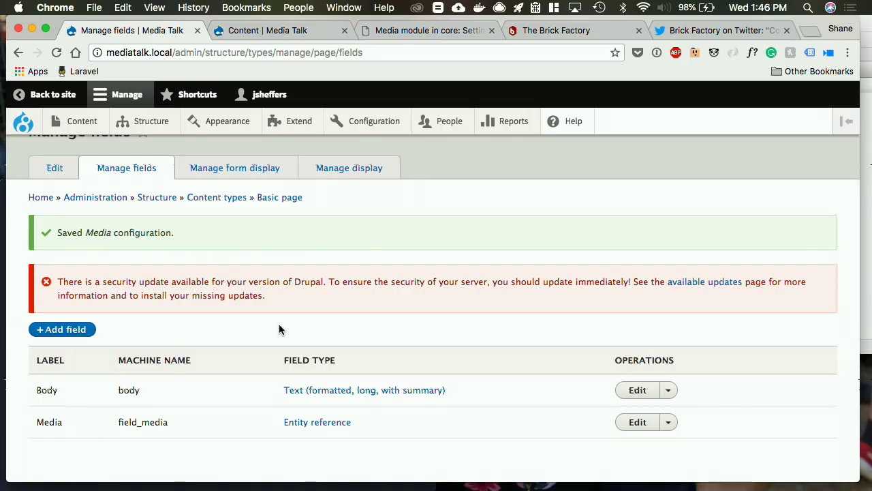
pyautogui.scroll(2, 279, 330)
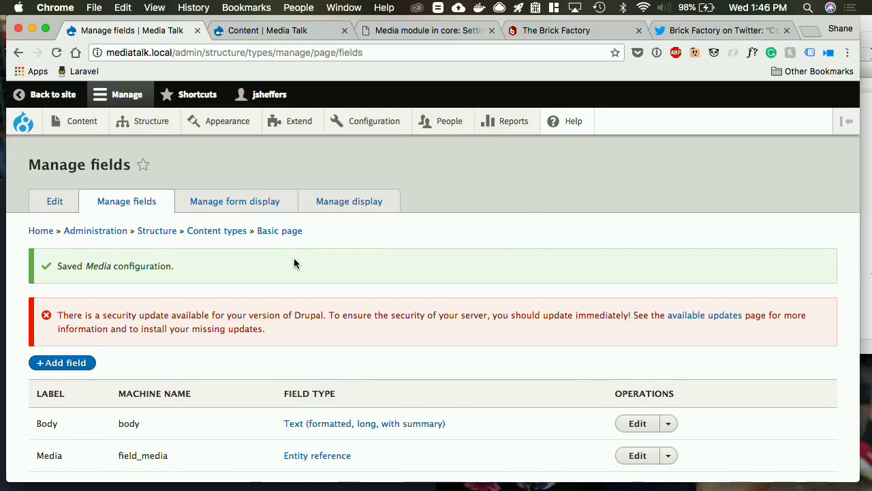
# - Go to the site's content list and open the Super fancy page for editing
pyautogui.click(34, 96)
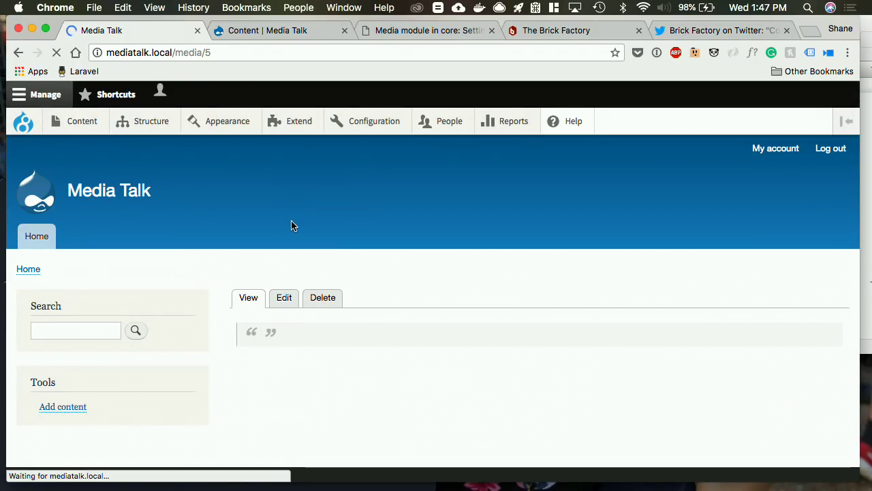
pyautogui.click(60, 117)
pyautogui.scroll(-5, 204, 382)
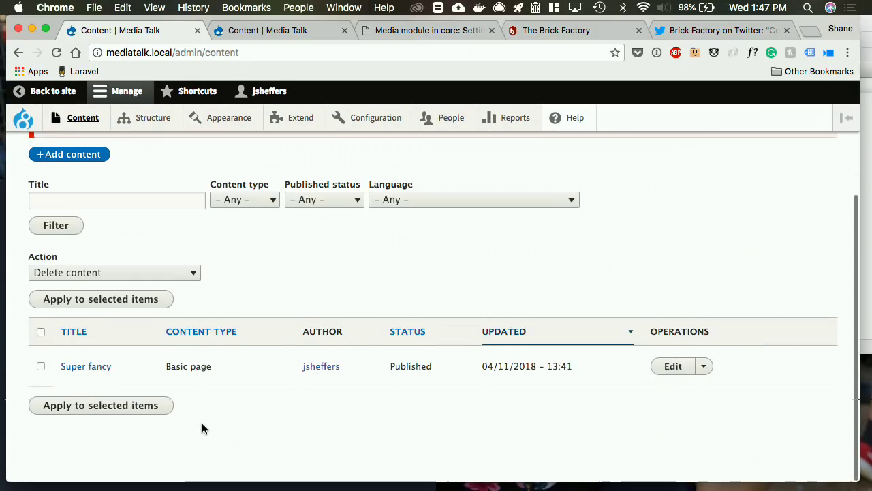
pyautogui.click(673, 369)
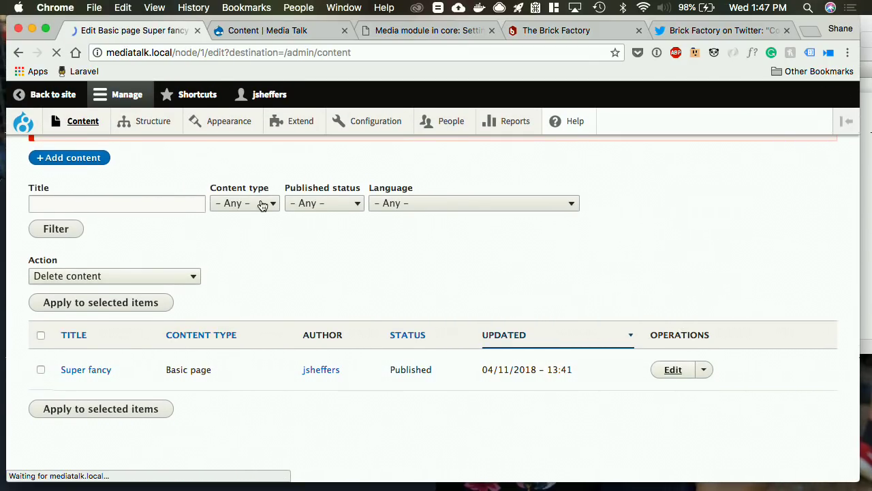
# - Delete the captioned image embedded in the Super fancy page's body
pyautogui.scroll(-5, 263, 206)
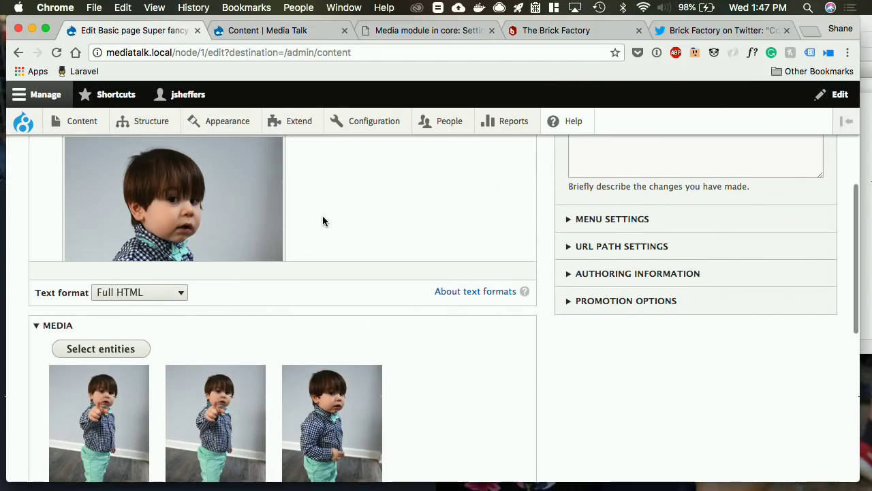
pyautogui.scroll(-3, 323, 218)
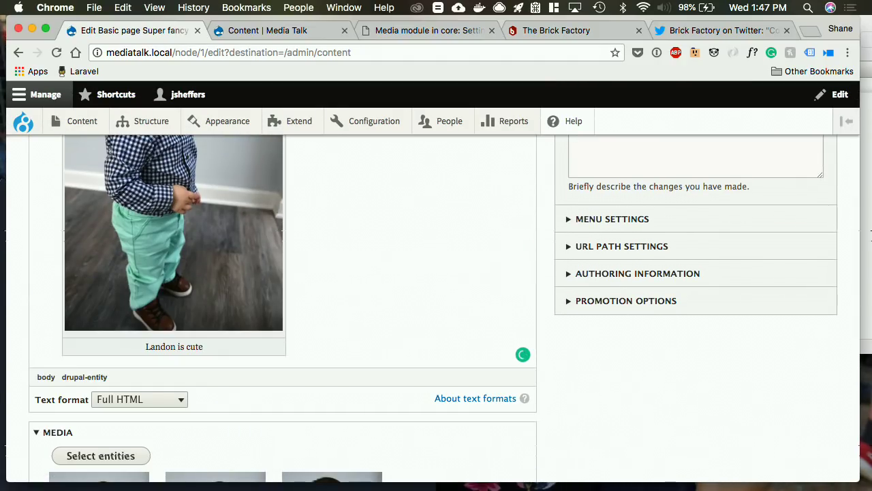
pyautogui.scroll(-2, 345, 225)
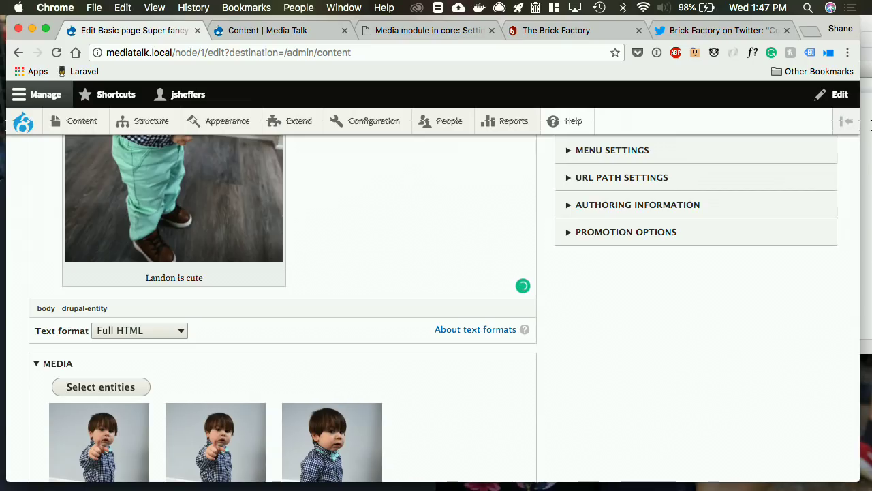
pyautogui.scroll(-2, 347, 230)
pyautogui.scroll(2, 385, 180)
pyautogui.scroll(-2, 385, 179)
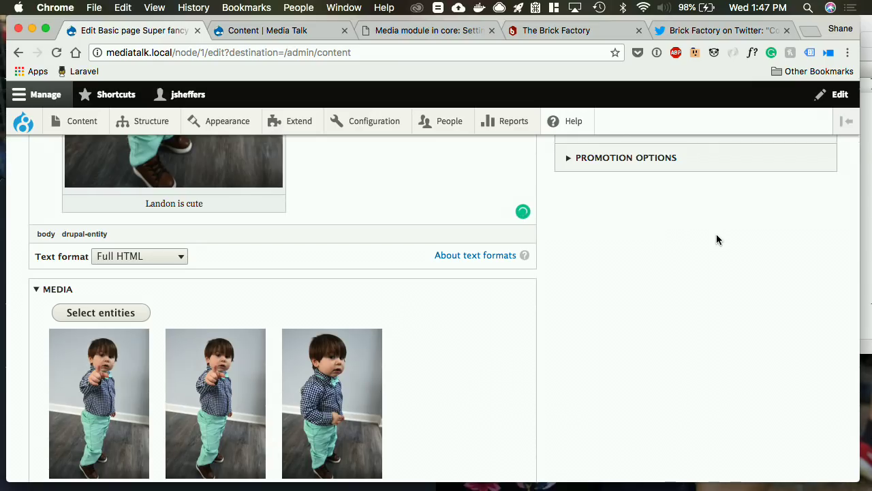
pyautogui.scroll(2, 252, 164)
pyautogui.scroll(5, 274, 194)
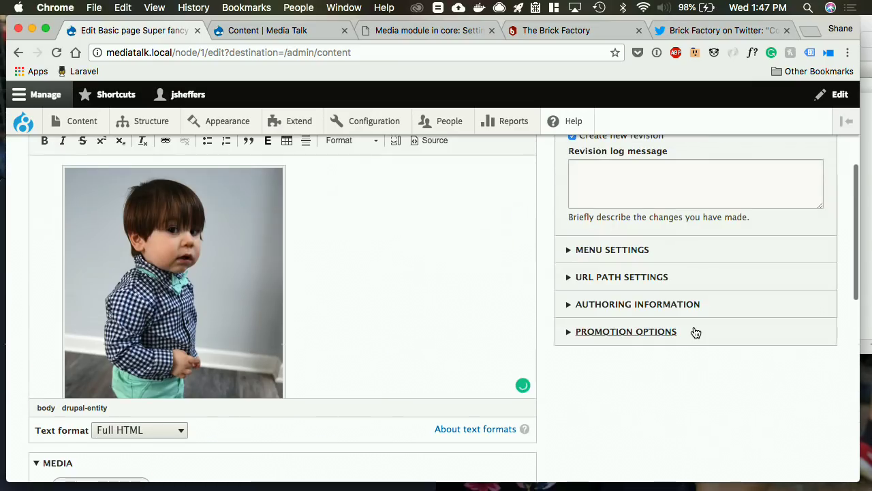
pyautogui.click(41, 161)
pyautogui.press('Delete')
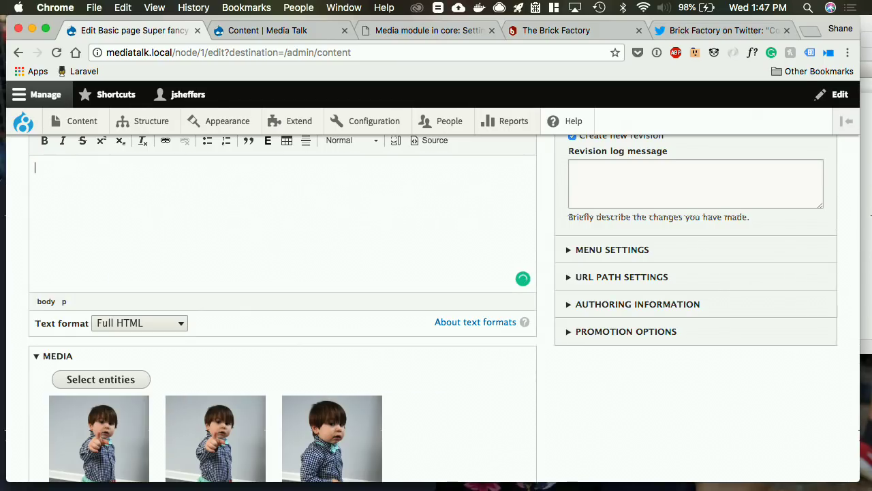
# - Embed the existing Twitter media item in the page's body, displayed as Full content with no alignment
pyautogui.scroll(1, 201, 167)
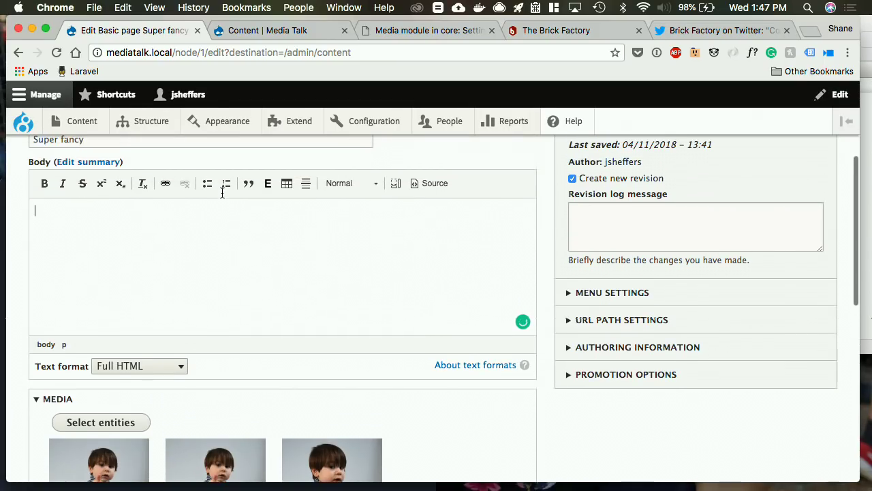
pyautogui.click(269, 185)
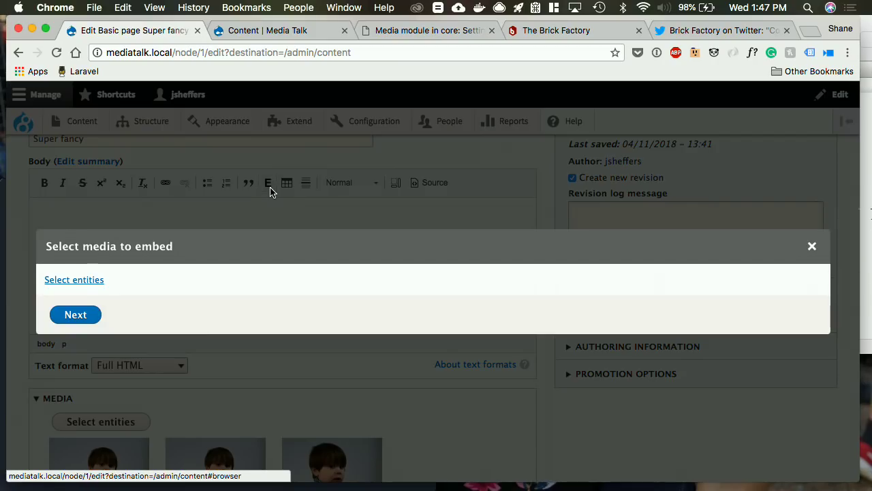
pyautogui.click(57, 280)
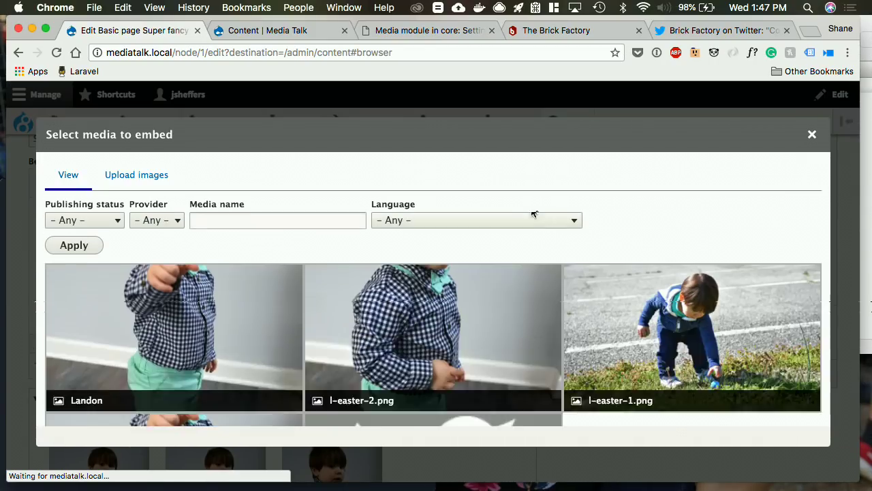
pyautogui.scroll(-1, 246, 225)
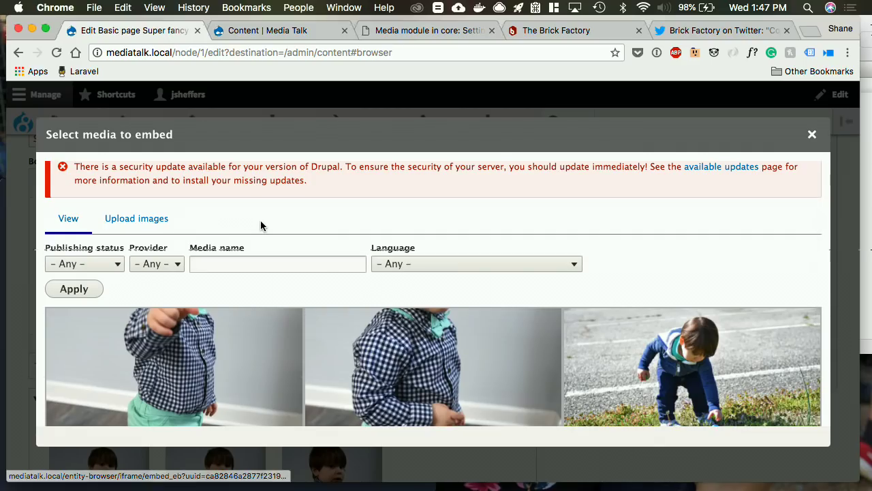
pyautogui.scroll(-5, 450, 393)
pyautogui.scroll(-3, 450, 388)
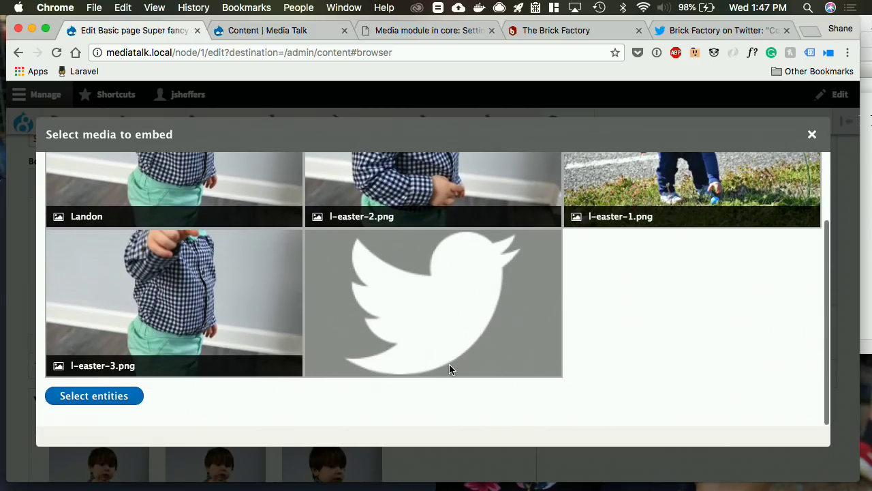
pyautogui.click(453, 323)
pyautogui.click(101, 397)
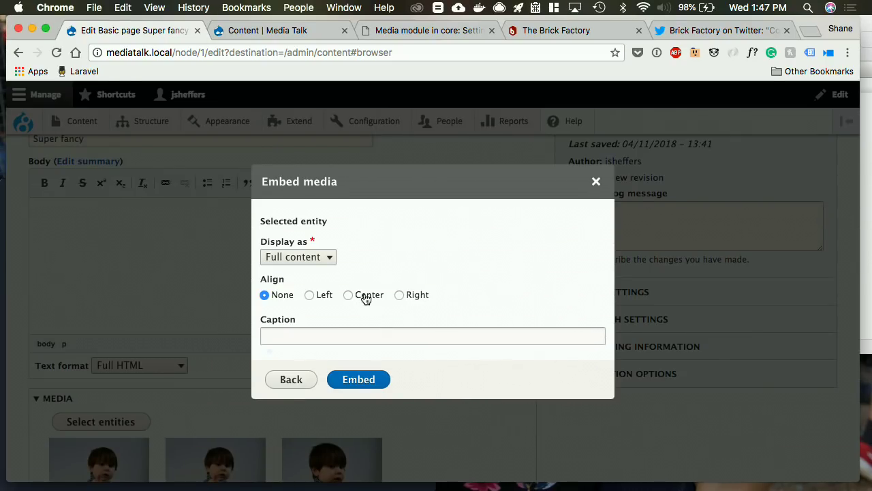
pyautogui.click(360, 380)
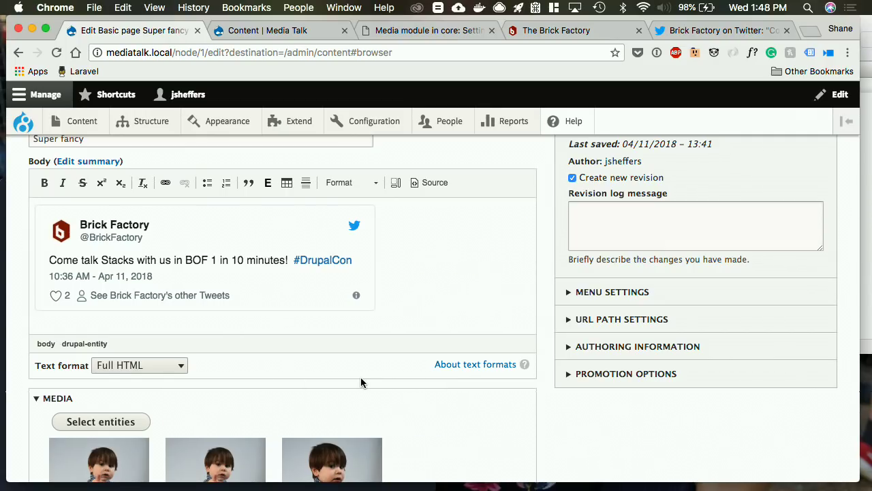
# - Save the Super fancy page with the tweet embedded in its body
pyautogui.scroll(3, 436, 314)
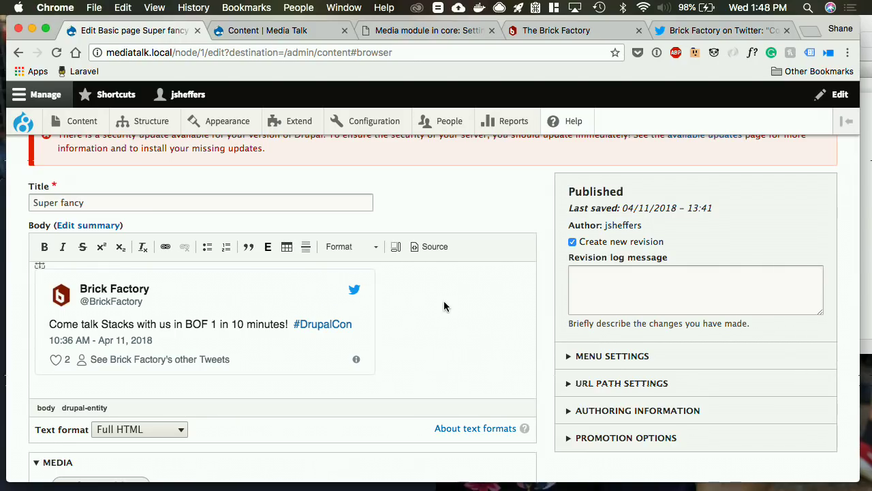
pyautogui.scroll(-8, 444, 306)
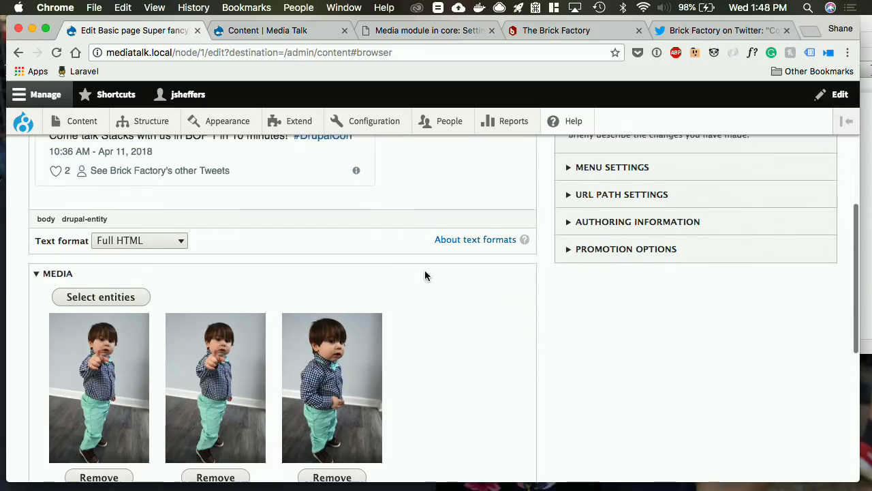
pyautogui.scroll(-5, 421, 326)
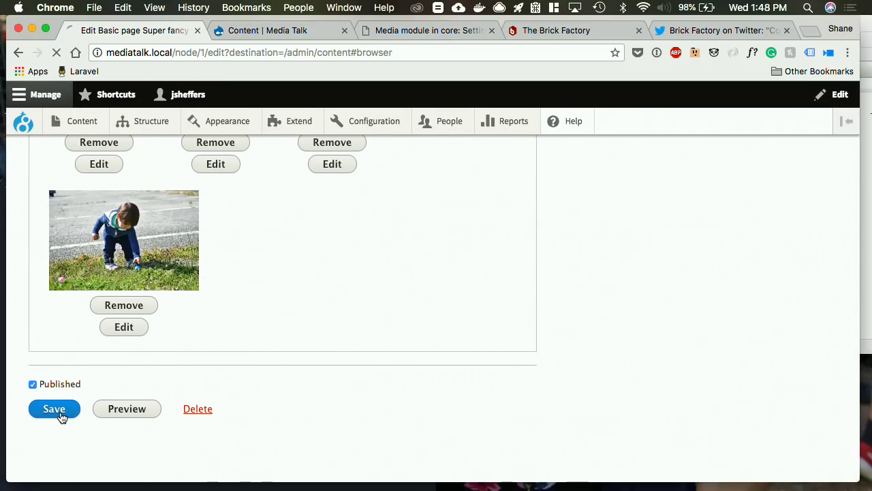
pyautogui.click(60, 415)
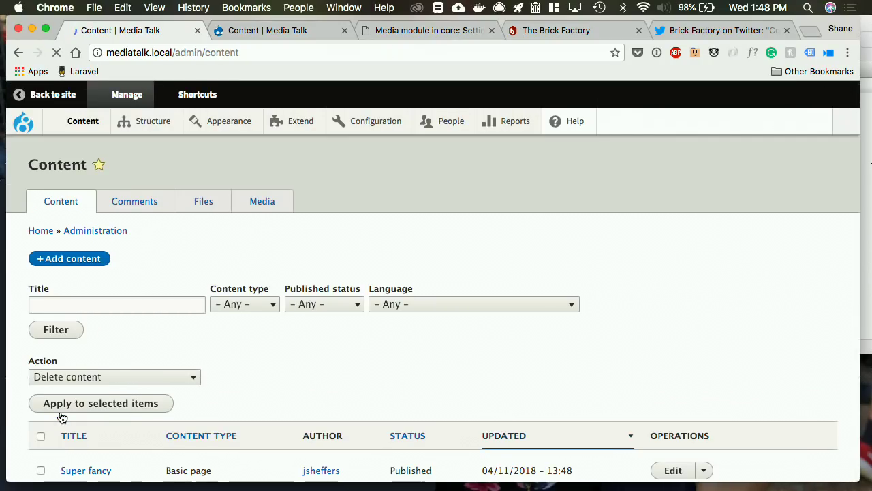
# - View the Super fancy page on the site and check its embedded tweet and the images in its Media field
pyautogui.scroll(-5, 60, 417)
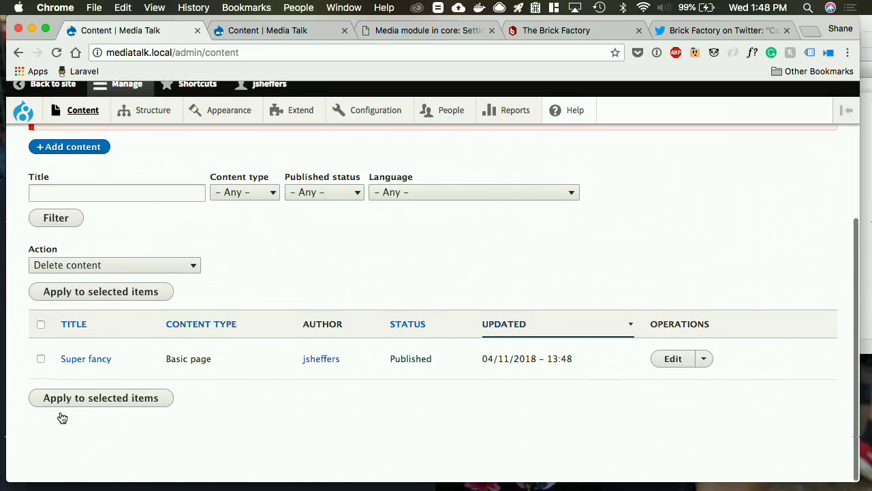
pyautogui.click(78, 374)
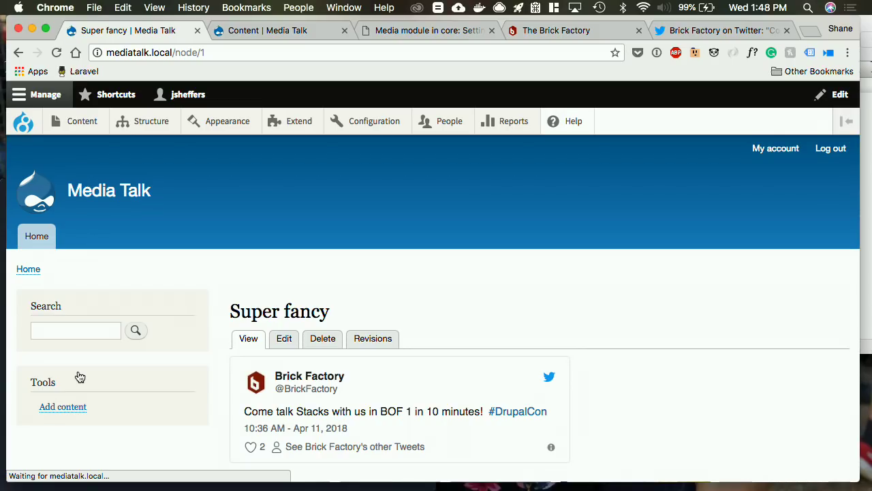
pyautogui.scroll(-2, 79, 377)
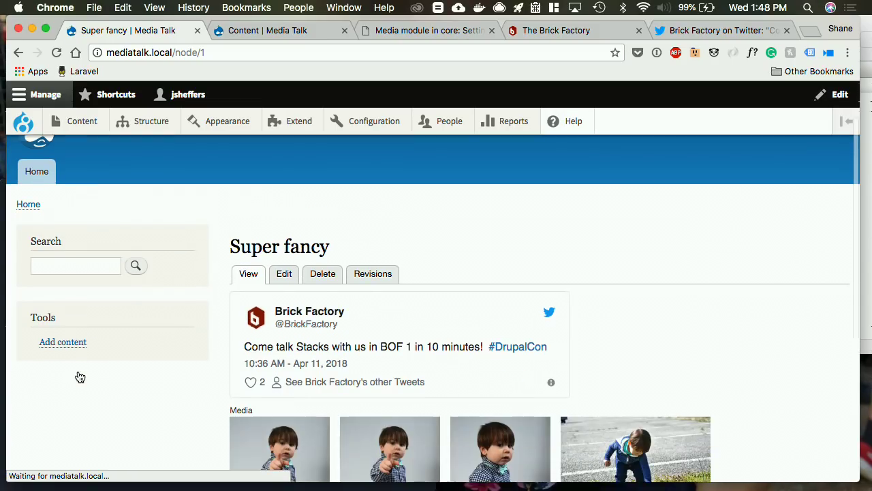
pyautogui.scroll(-3, 601, 361)
pyautogui.scroll(-5, 600, 363)
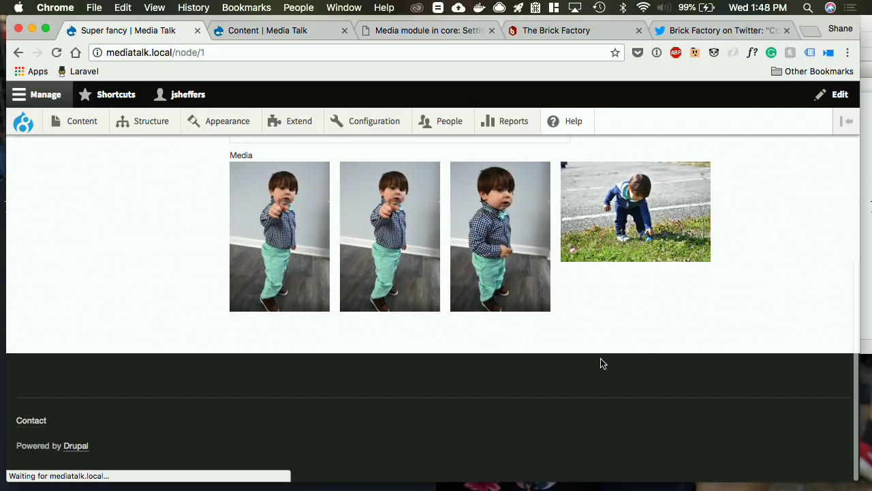
pyautogui.scroll(10, 600, 363)
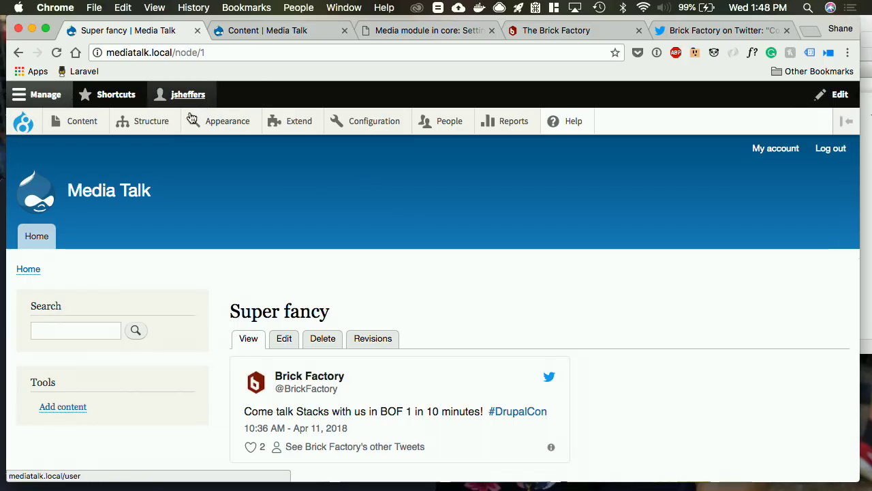
pyautogui.click(144, 127)
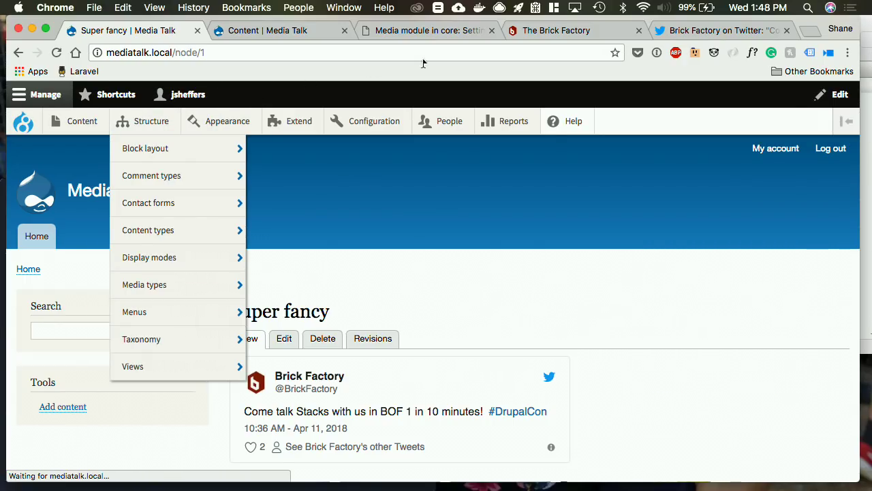
# - Switch to the presentation and go through its Image cropping slides
pyautogui.click(451, 31)
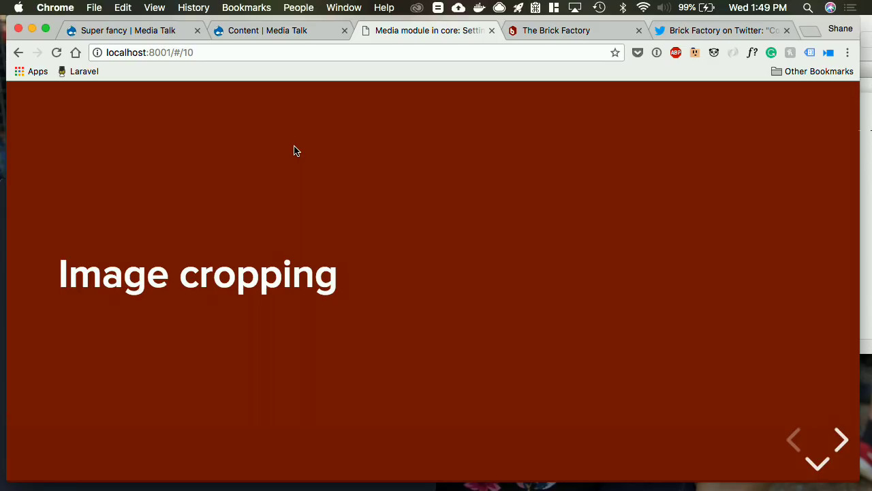
pyautogui.press('space')
pyautogui.press('space')
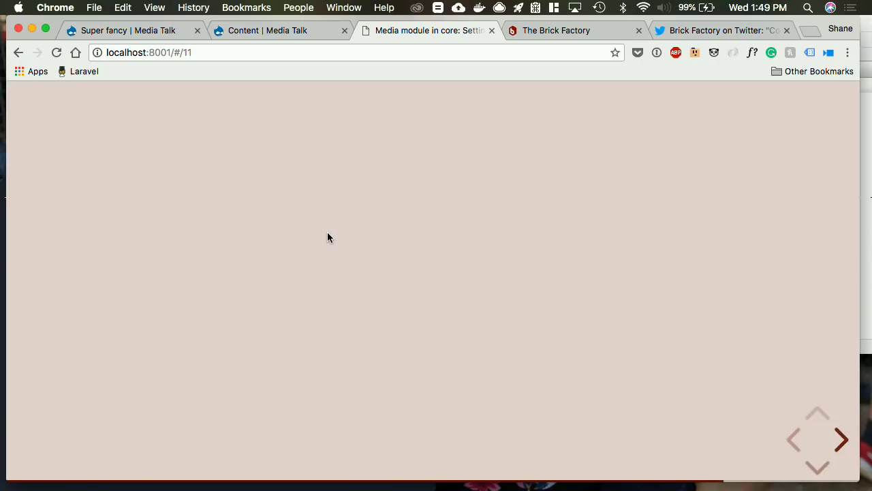
pyautogui.press('Left')
pyautogui.press('Left')
pyautogui.press('Right')
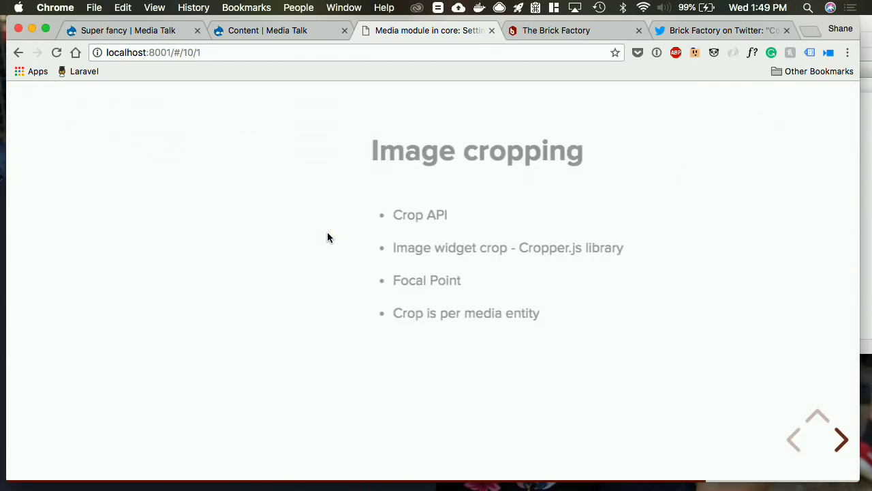
pyautogui.press('Up')
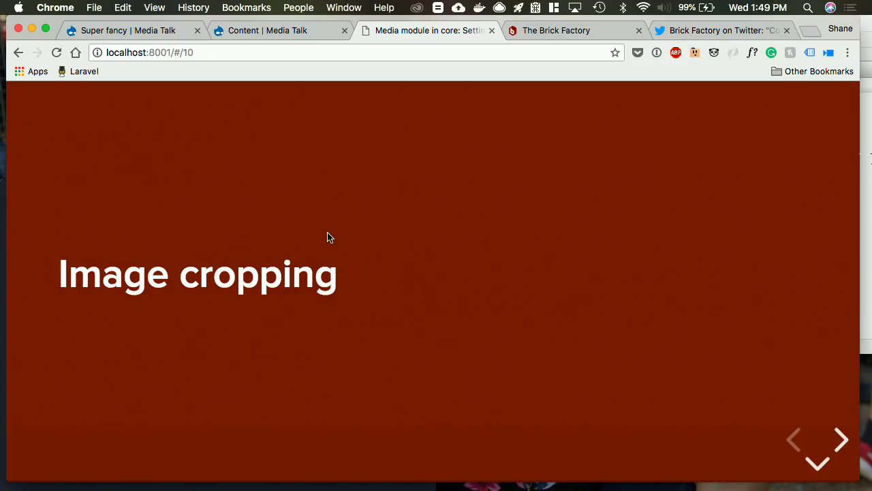
pyautogui.tripleClick(271, 259)
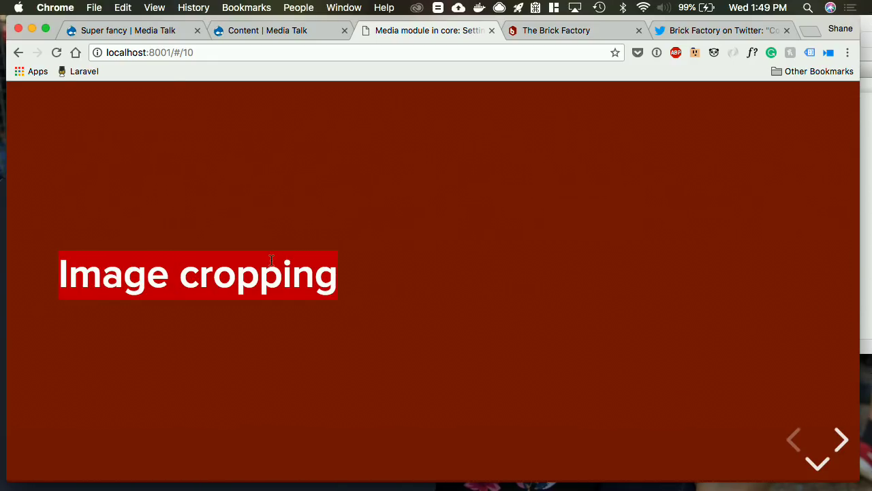
pyautogui.click(344, 274)
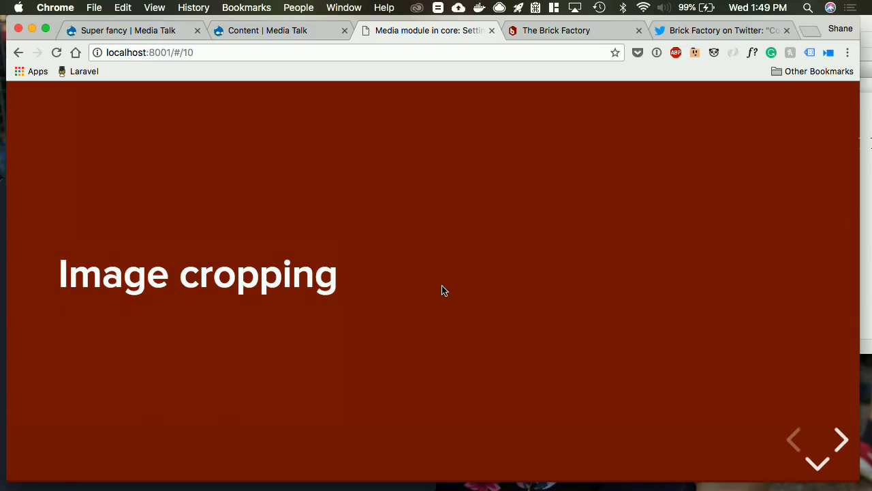
pyautogui.click(128, 32)
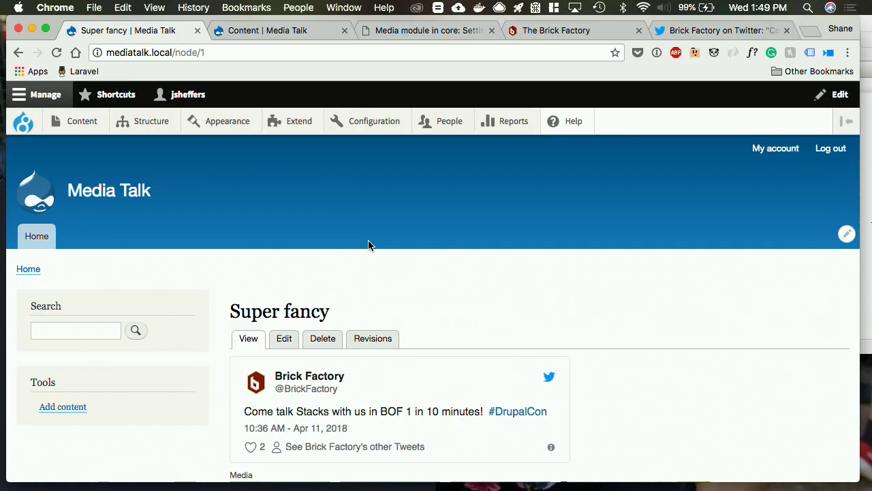
pyautogui.tripleClick(273, 286)
pyautogui.click(293, 287)
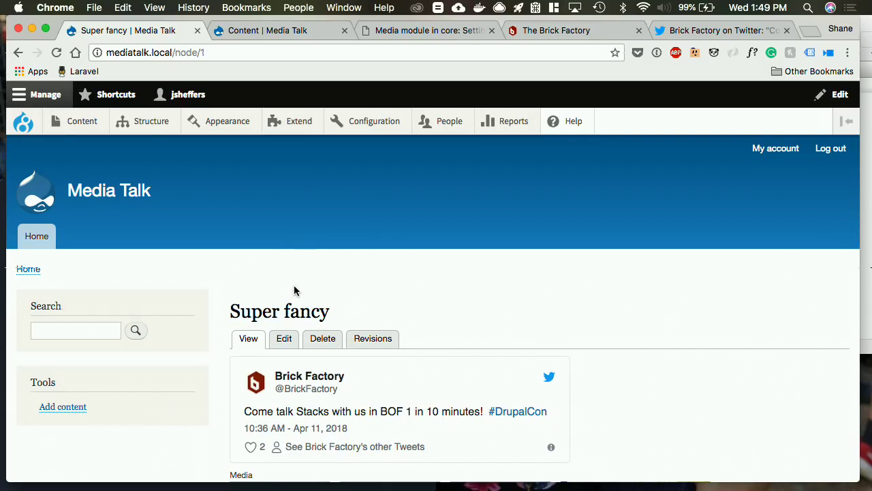
# - Advance the presentation to the Organizing in Entity Browser section and its client question slide
pyautogui.click(397, 32)
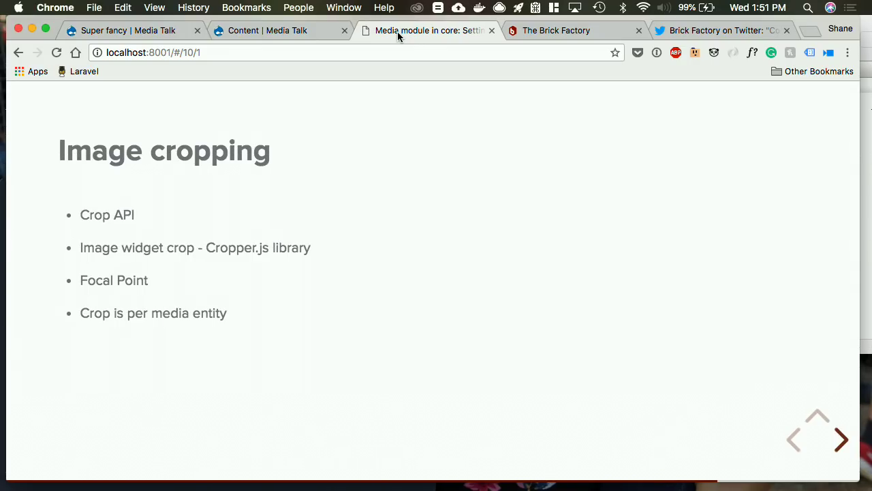
pyautogui.press('Right')
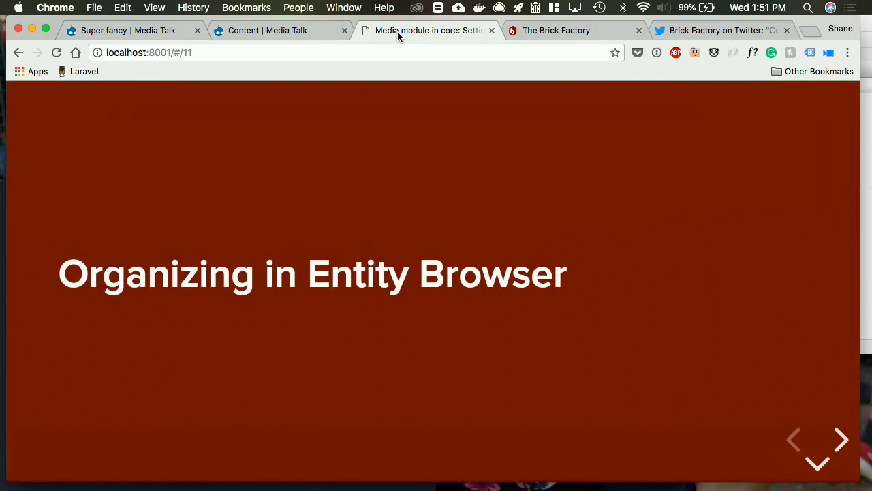
pyautogui.press('Down')
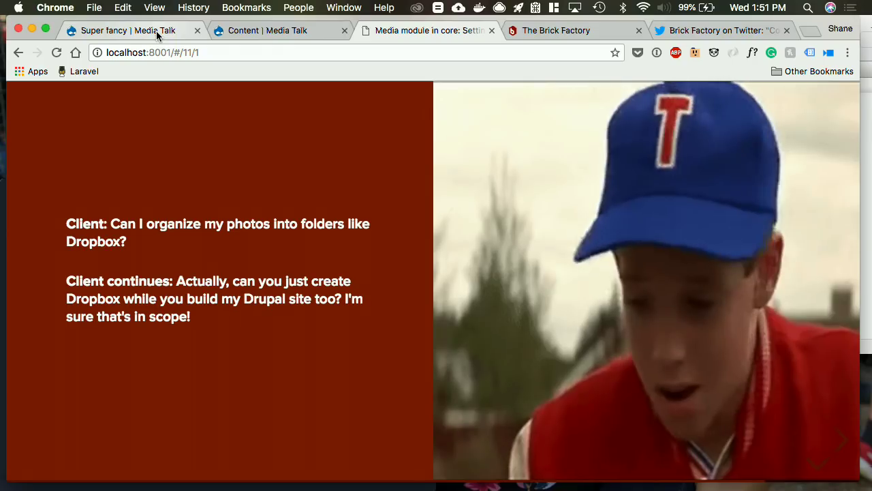
# - Return to the Media Talk site and view the fields of the Image media type
pyautogui.click(156, 31)
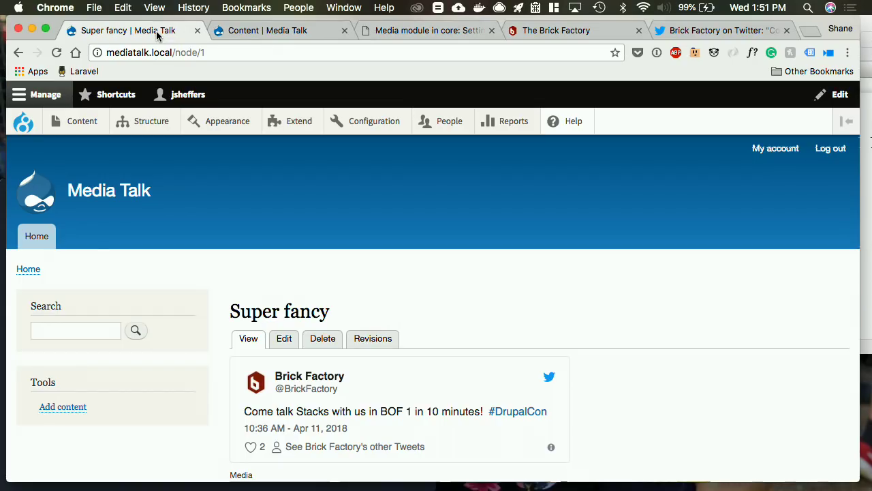
pyautogui.moveTo(158, 126)
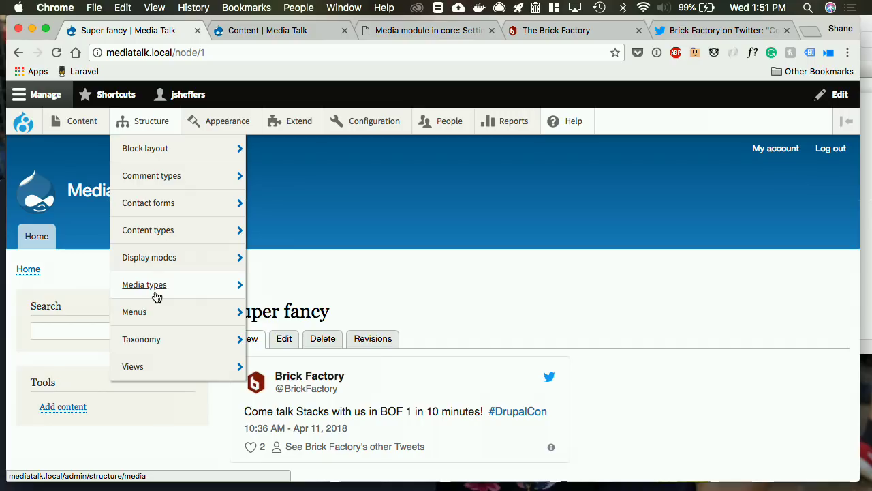
pyautogui.moveTo(169, 280)
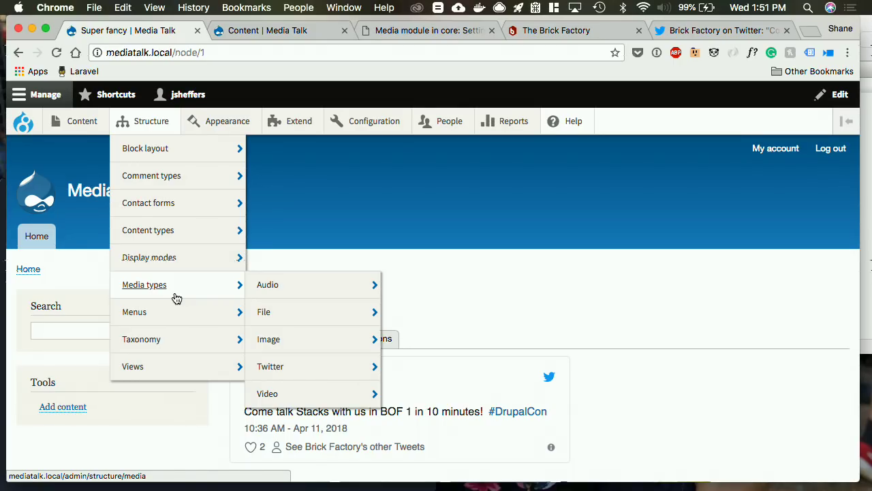
pyautogui.moveTo(282, 293)
pyautogui.moveTo(321, 344)
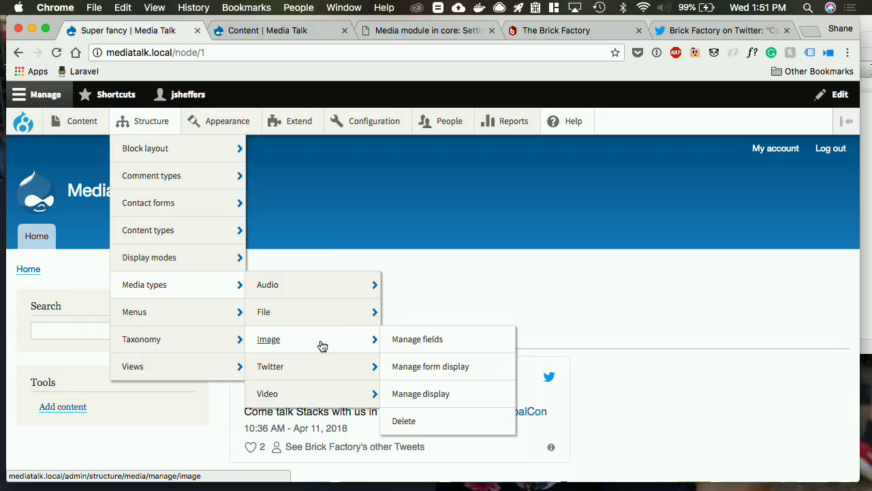
pyautogui.click(402, 343)
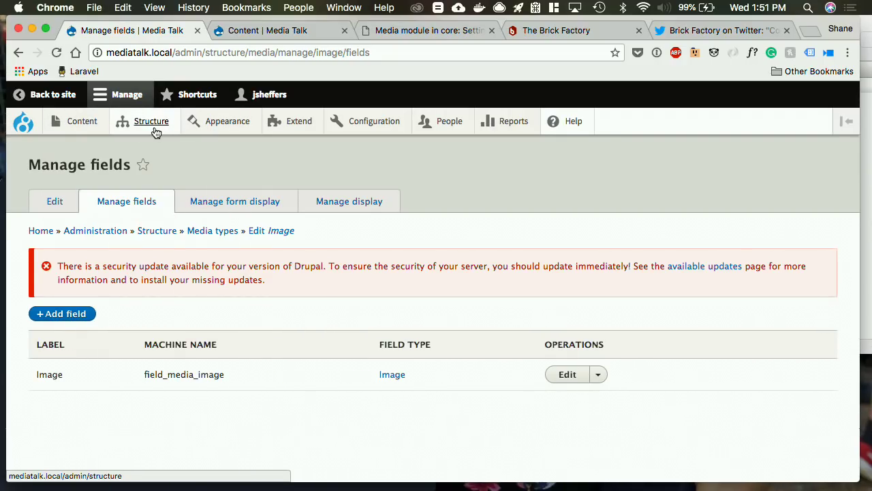
# - Create a taxonomy vocabulary named Category
pyautogui.moveTo(164, 352)
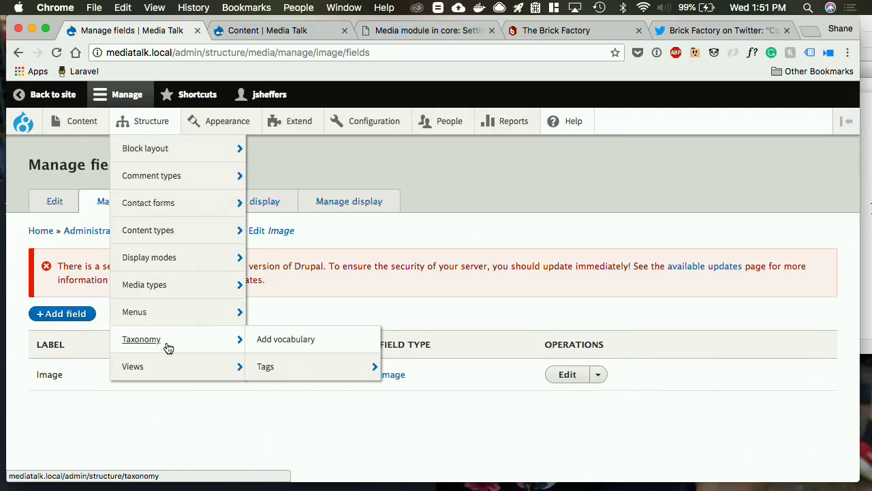
pyautogui.click(169, 348)
pyautogui.click(82, 304)
pyautogui.click(102, 287)
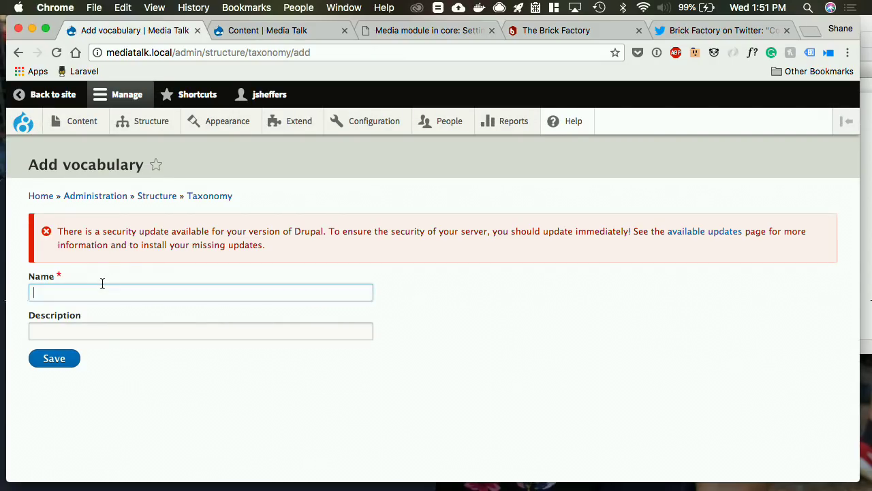
pyautogui.write('Category')
pyautogui.press('Return')
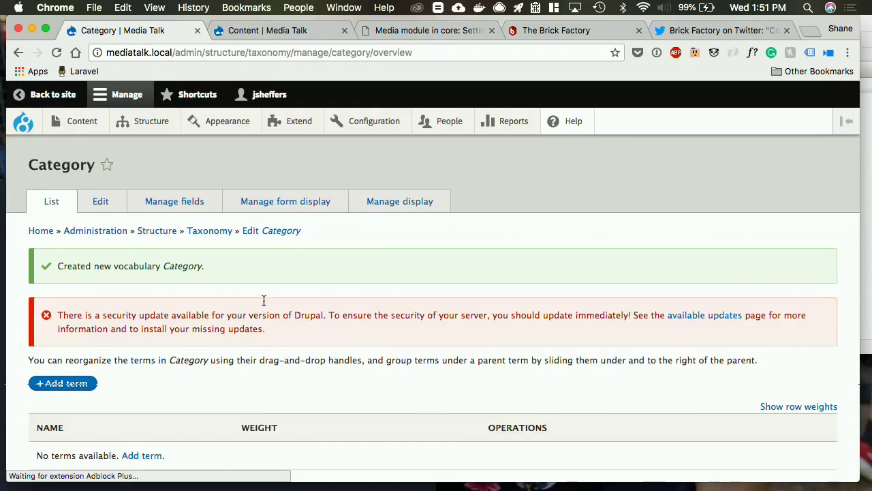
# - Add the term "Stock images" to the Category vocabulary
pyautogui.scroll(-2, 140, 423)
pyautogui.click(139, 404)
pyautogui.click(74, 290)
pyautogui.write('Stock images')
pyautogui.scroll(-6, 71, 406)
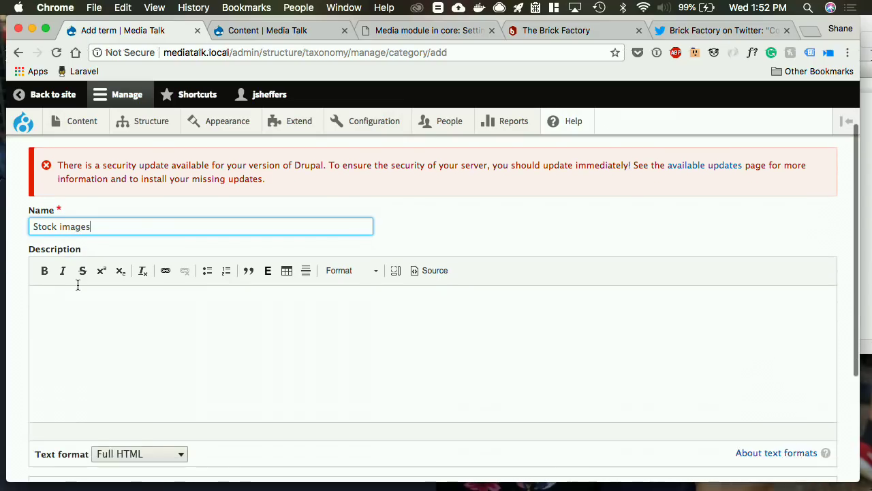
pyautogui.click(71, 408)
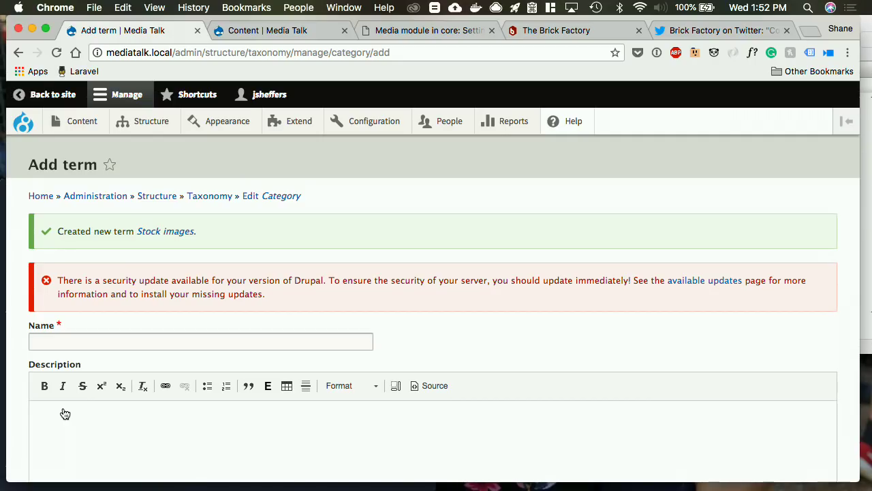
pyautogui.scroll(-10, 64, 414)
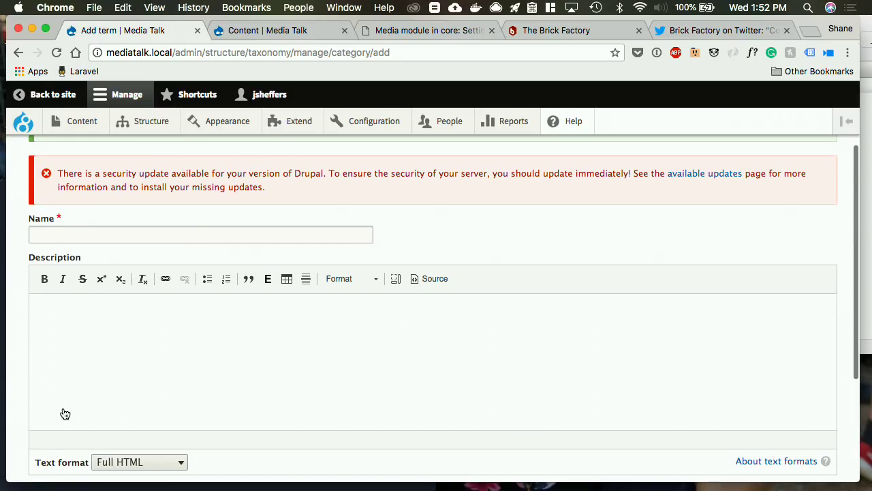
pyautogui.click(63, 410)
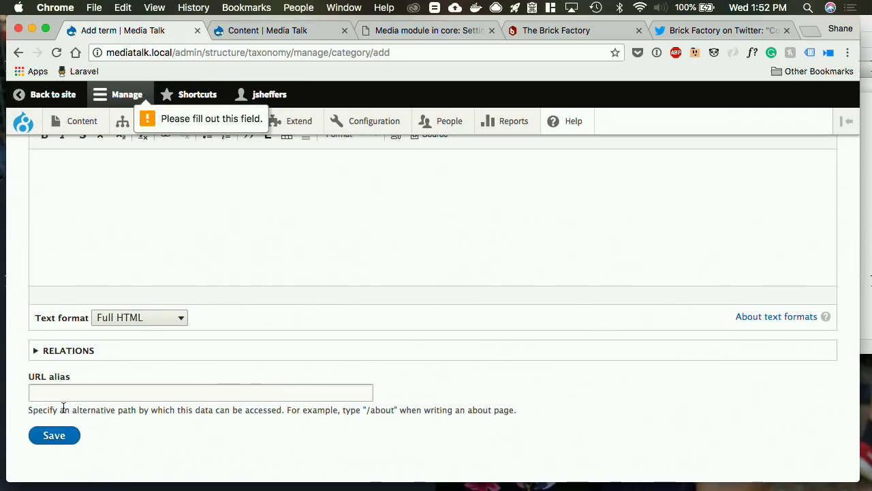
pyautogui.scroll(5, 62, 408)
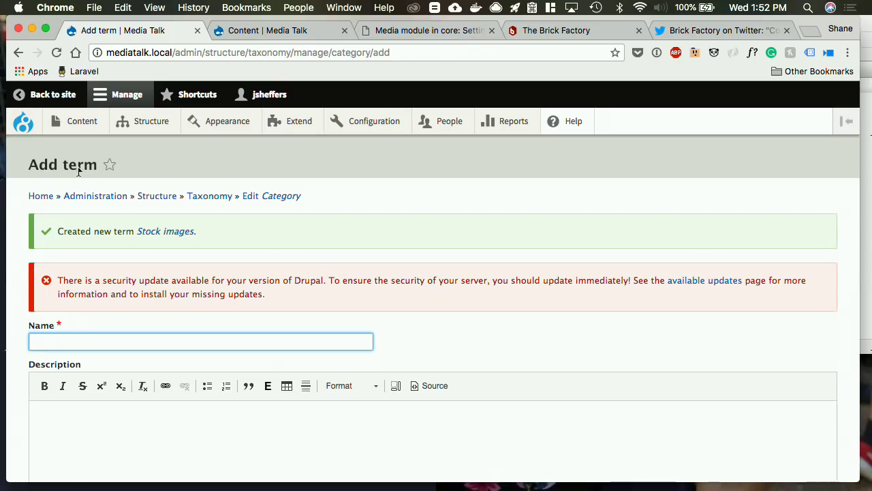
# - Start adding a field to the Basic page content type and check the available field types without choosing one
pyautogui.moveTo(129, 121)
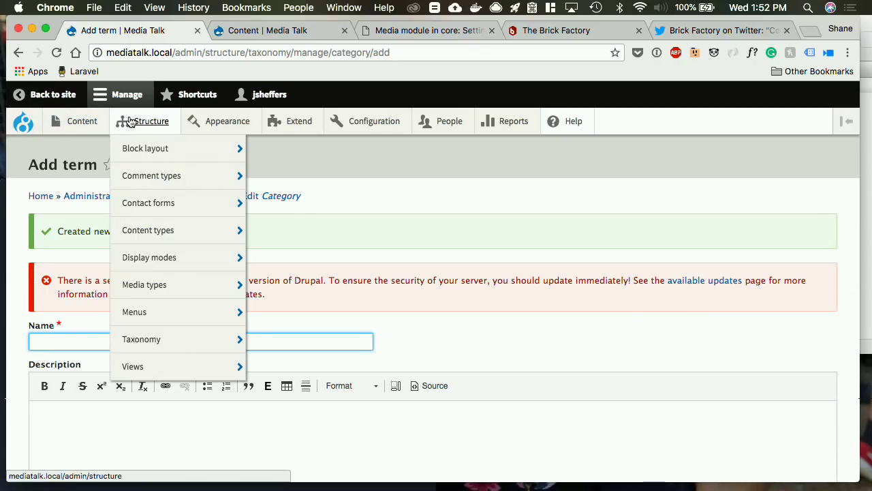
pyautogui.click(51, 94)
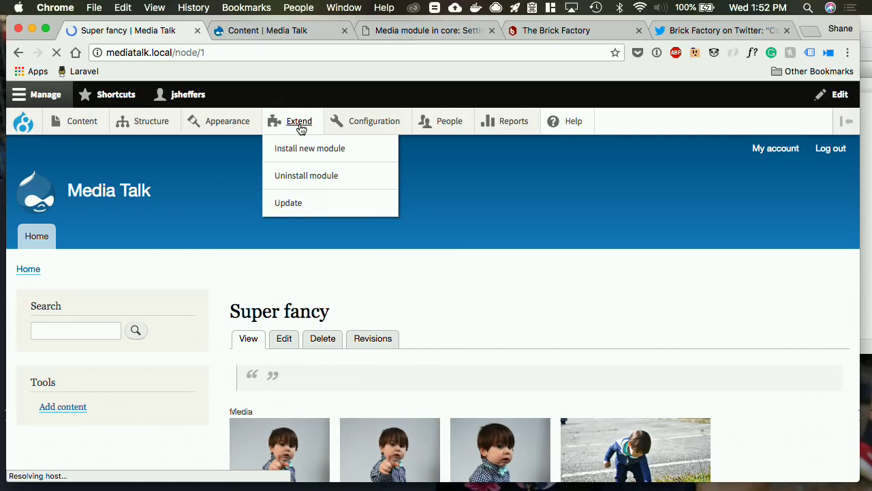
pyautogui.moveTo(357, 129)
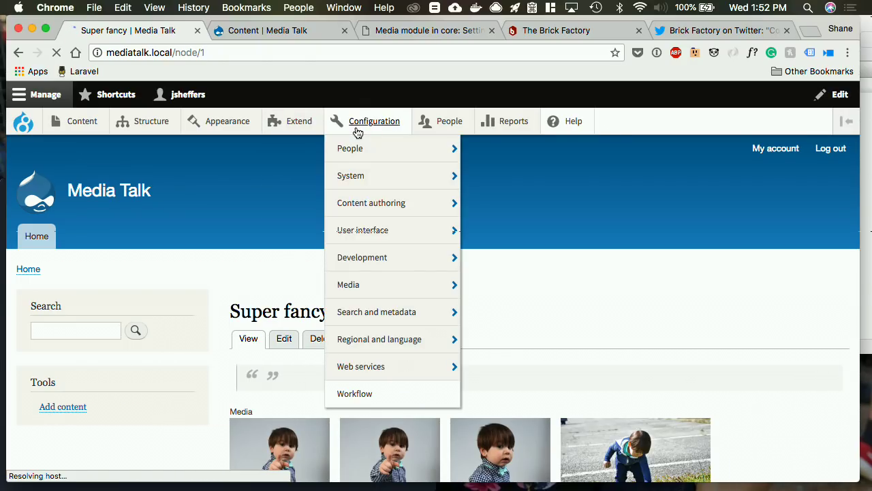
pyautogui.moveTo(151, 133)
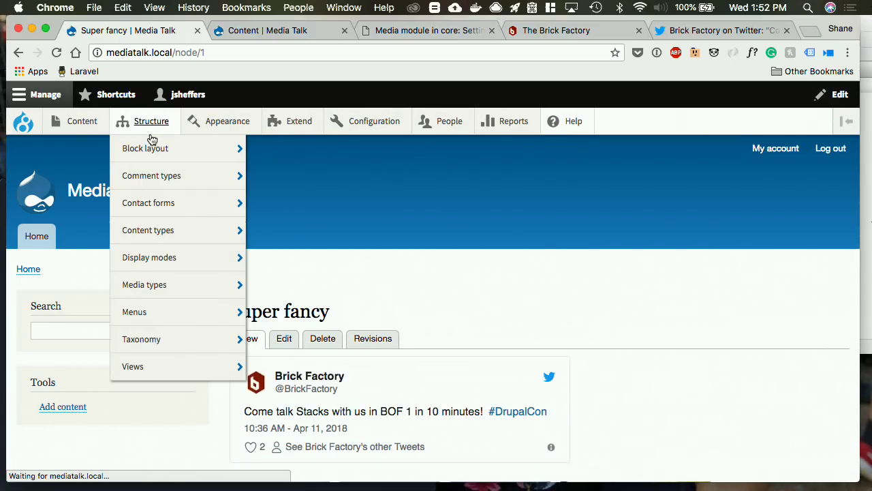
pyautogui.moveTo(173, 235)
pyautogui.moveTo(289, 279)
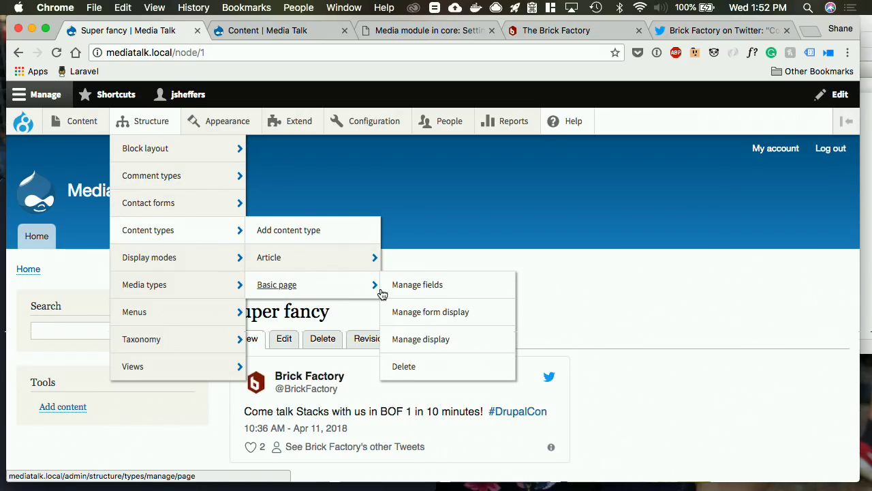
pyautogui.click(426, 295)
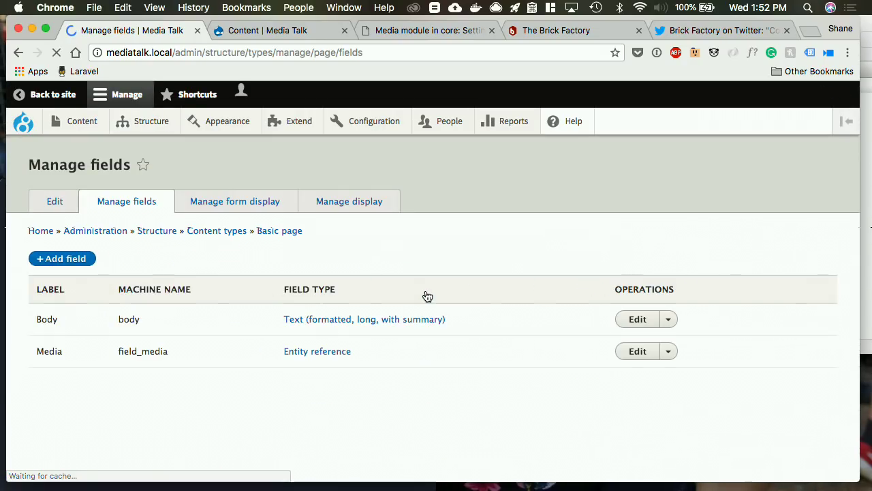
pyautogui.click(52, 315)
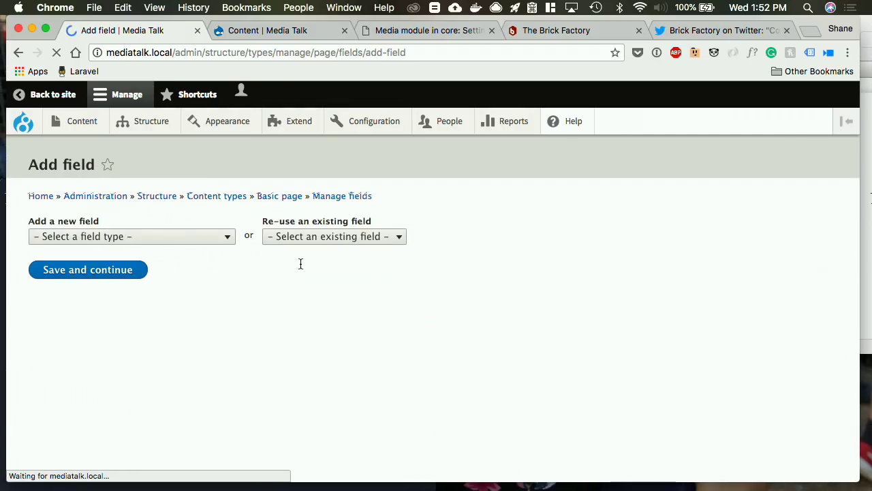
pyautogui.click(164, 299)
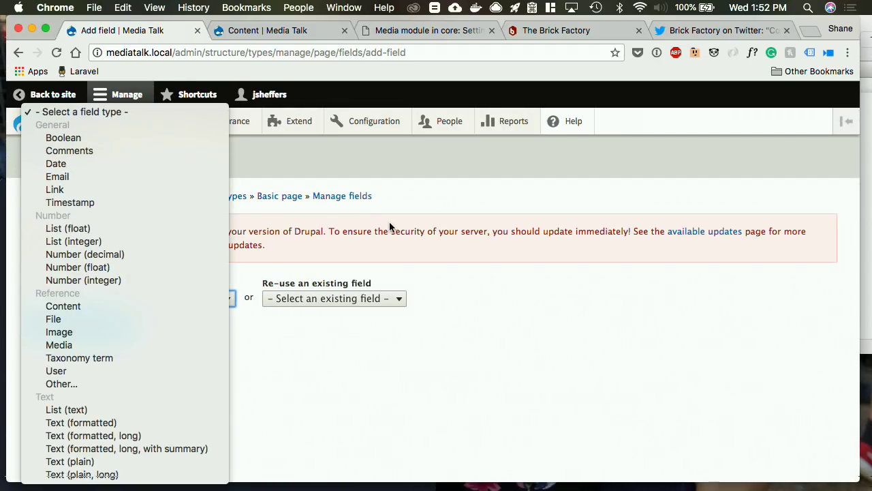
pyautogui.click(391, 227)
pyautogui.moveTo(164, 122)
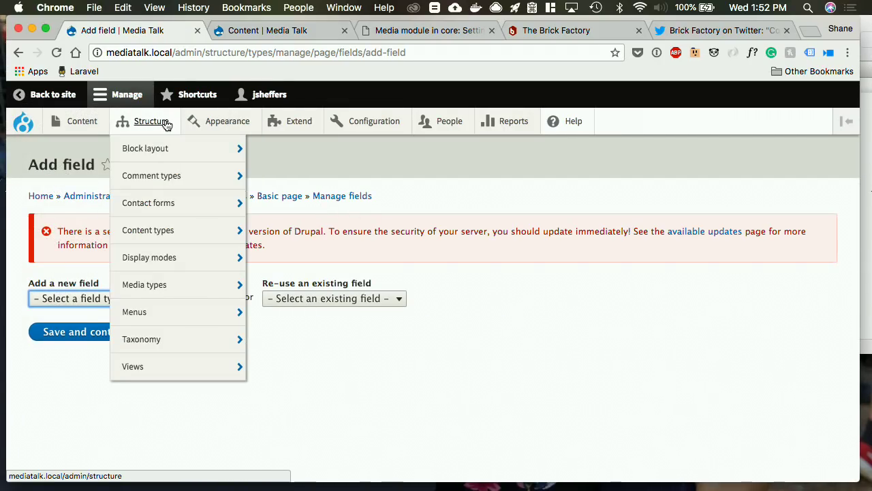
# - Open the site's media list and look over the existing media items
pyautogui.moveTo(182, 282)
pyautogui.click(73, 120)
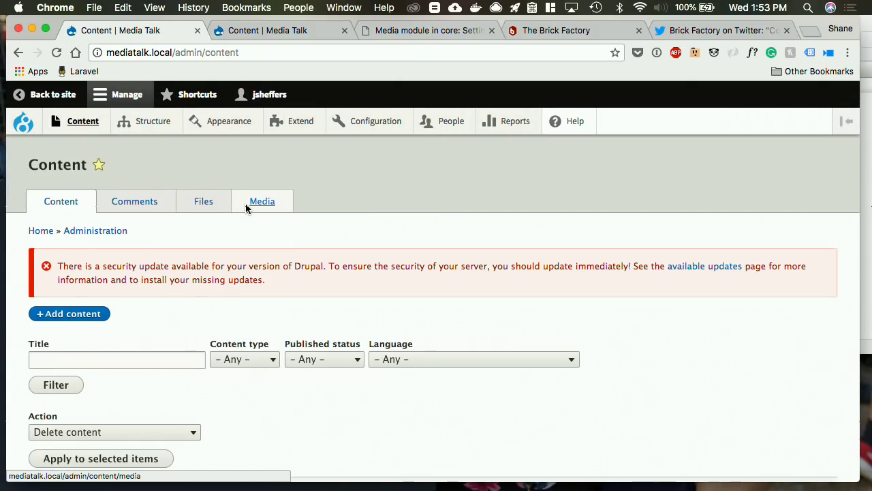
pyautogui.click(246, 206)
pyautogui.scroll(-4, 224, 307)
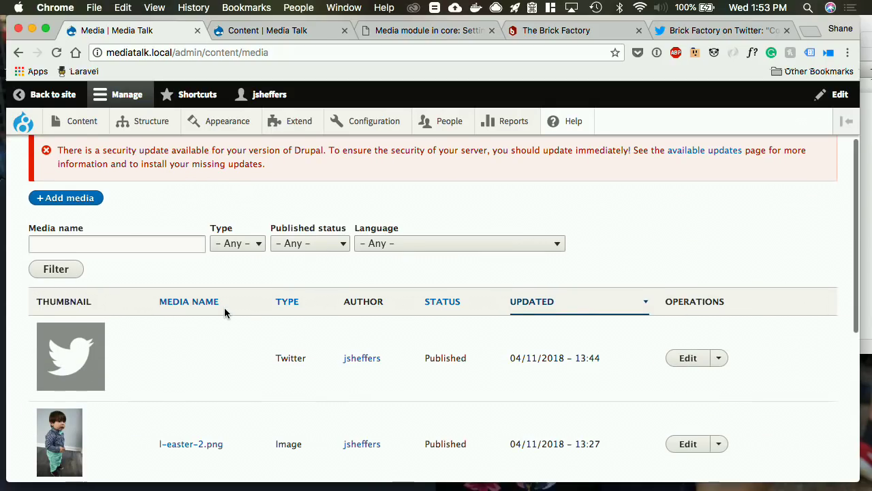
pyautogui.scroll(2, 165, 258)
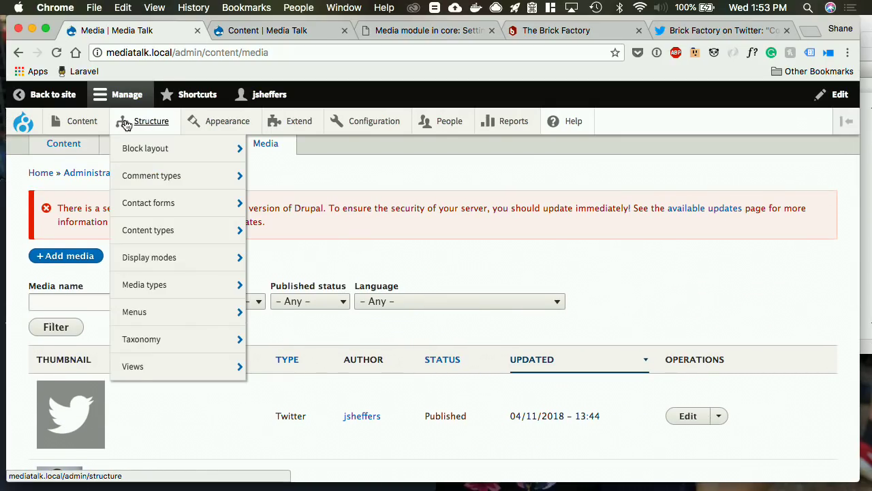
# - Open the form for adding a field to the Image media type
pyautogui.click(171, 125)
pyautogui.moveTo(164, 123)
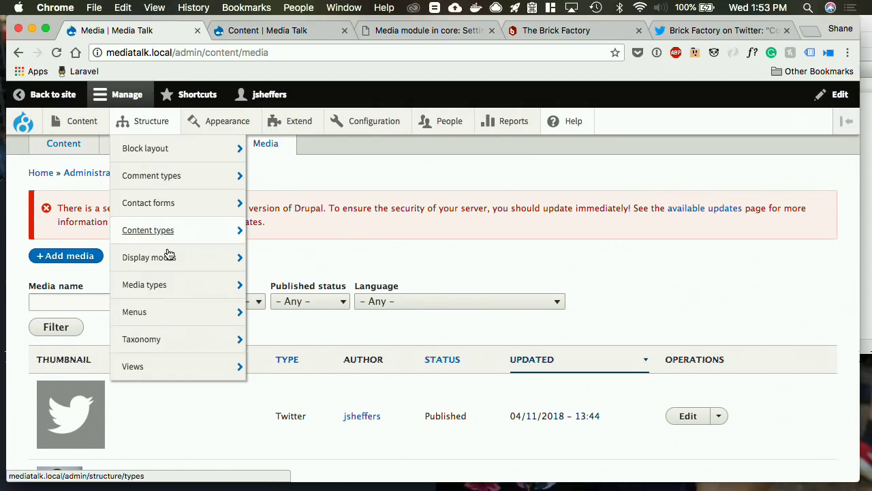
pyautogui.moveTo(200, 284)
pyautogui.moveTo(306, 352)
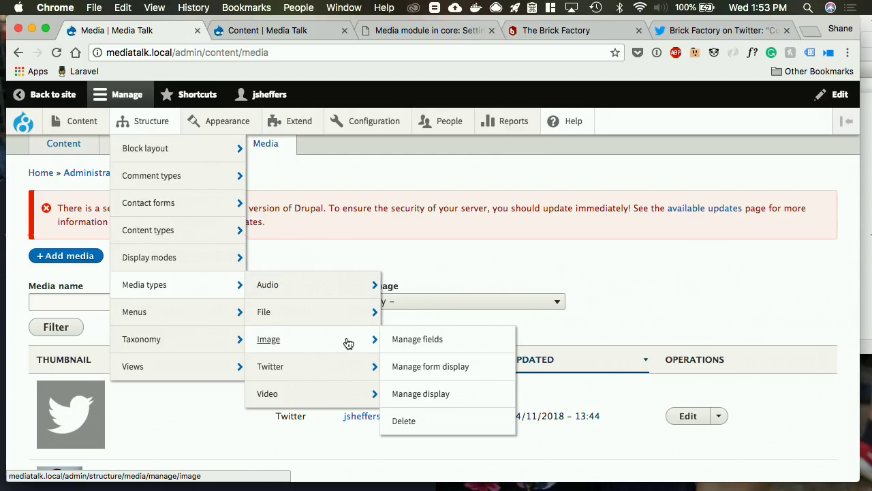
pyautogui.click(420, 346)
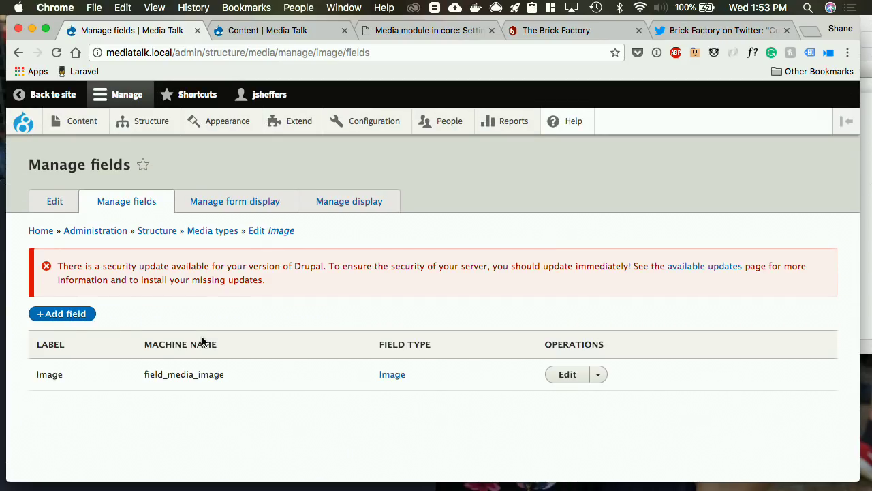
pyautogui.click(68, 313)
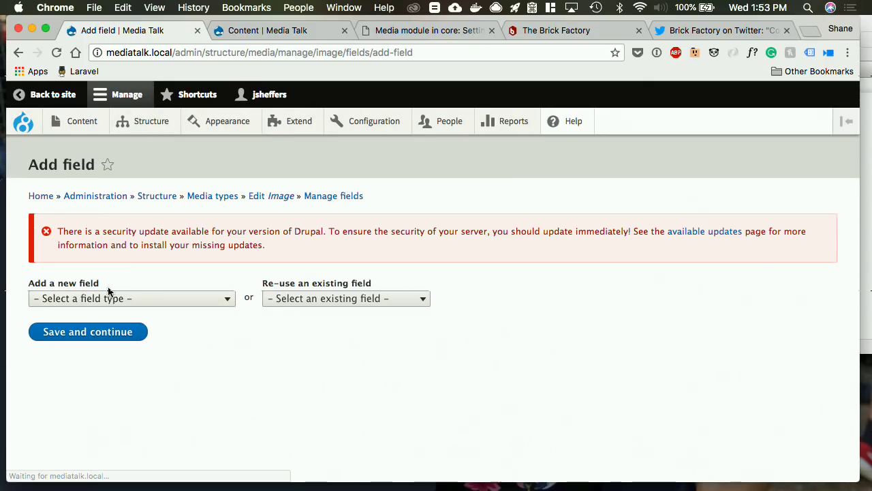
# - Create a new Taxonomy term field labelled Category on the Image media type
pyautogui.click(113, 298)
pyautogui.click(128, 355)
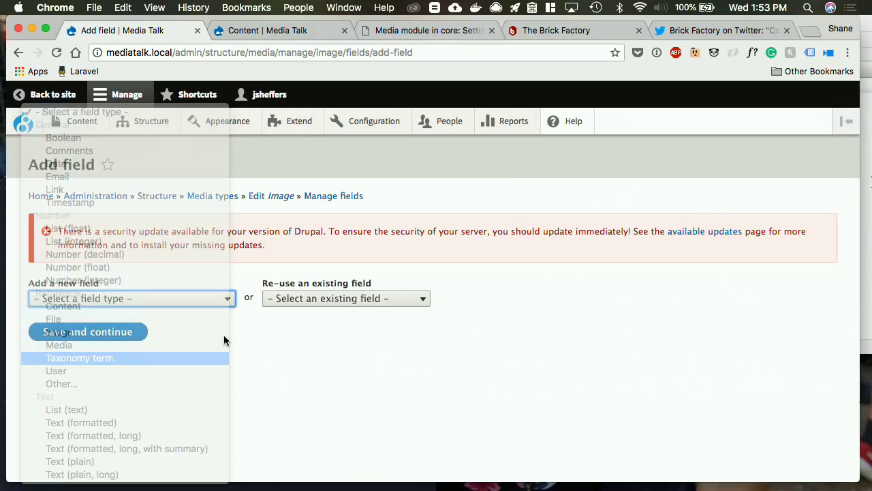
pyautogui.click(87, 344)
pyautogui.write('C')
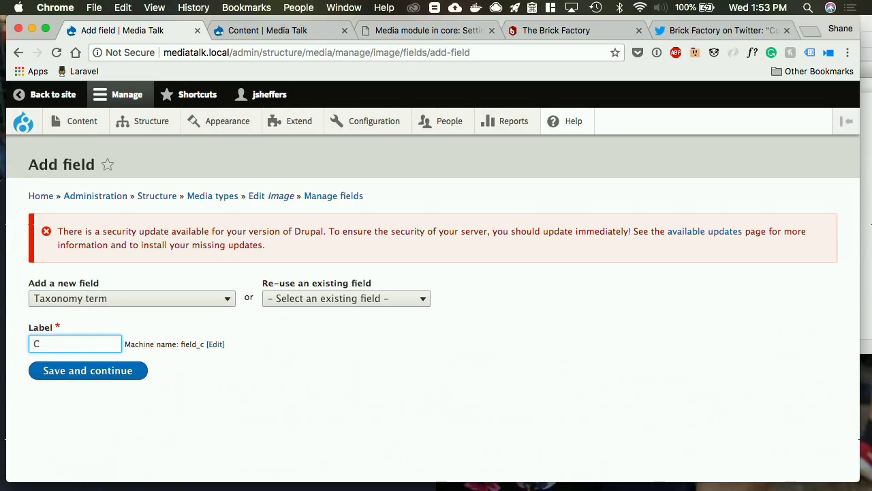
pyautogui.write('ategoruy')
pyautogui.press('BackSpace')
pyautogui.press('BackSpace')
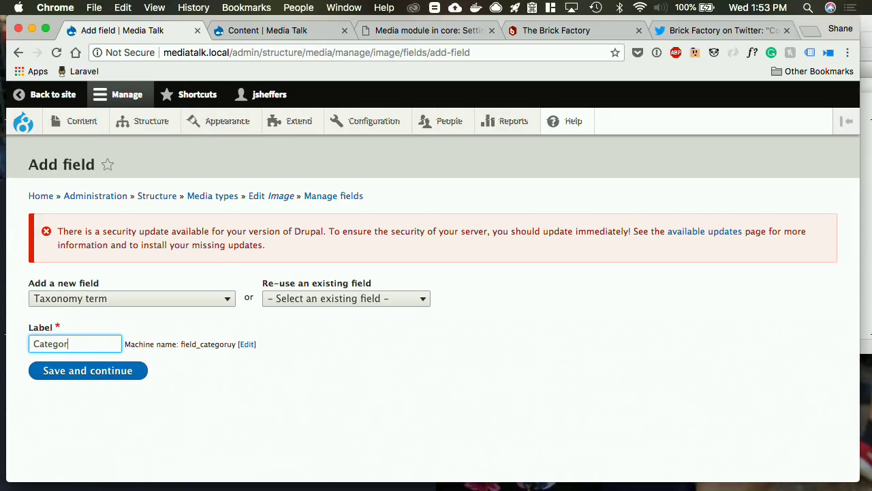
pyautogui.click(73, 370)
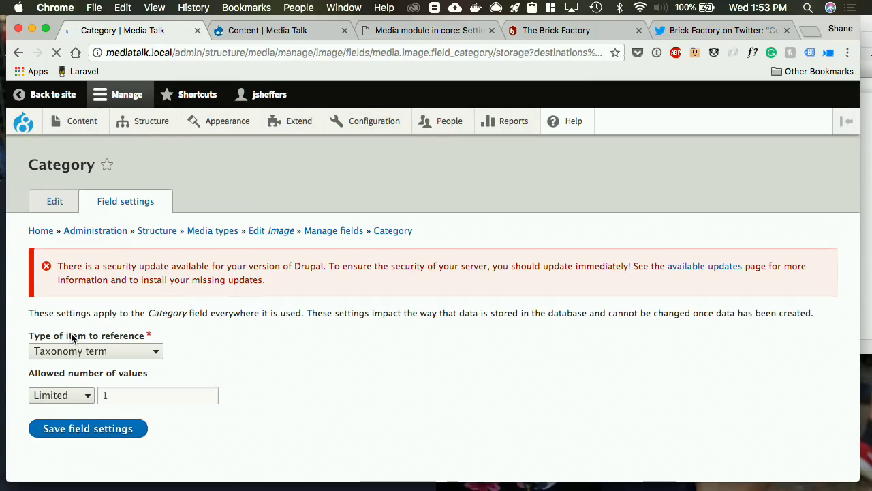
# - Save the Category field limited to 1 value and restrict its references to the Category vocabulary
pyautogui.click(55, 401)
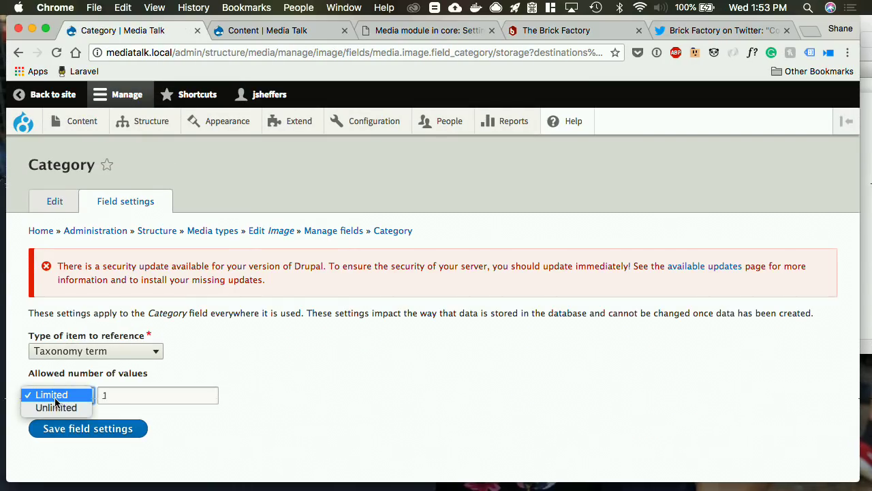
pyautogui.click(55, 396)
pyautogui.click(64, 427)
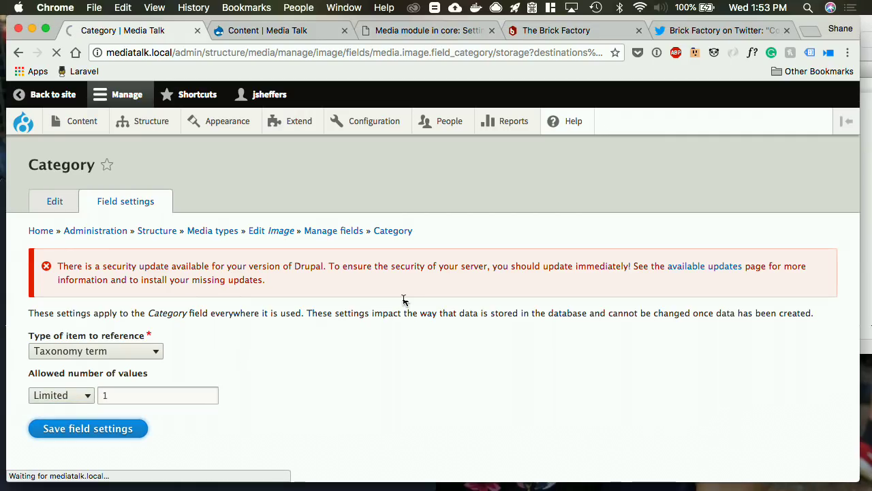
pyautogui.scroll(-10, 403, 298)
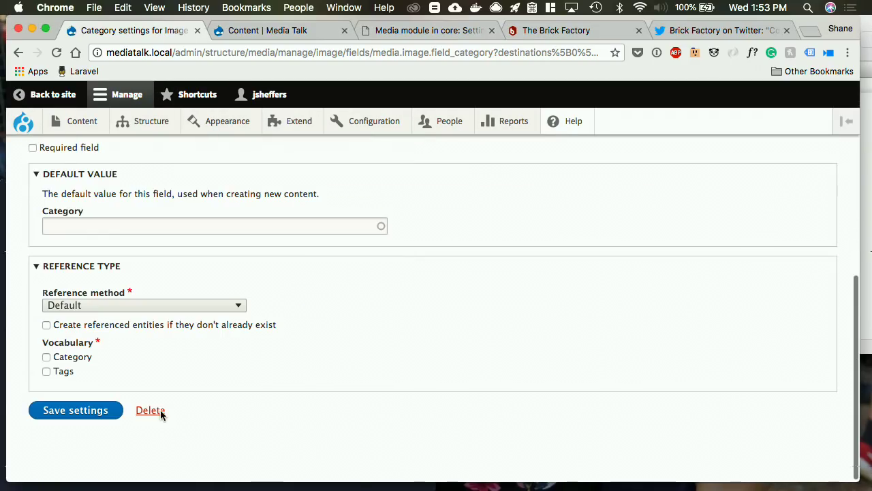
pyautogui.click(47, 356)
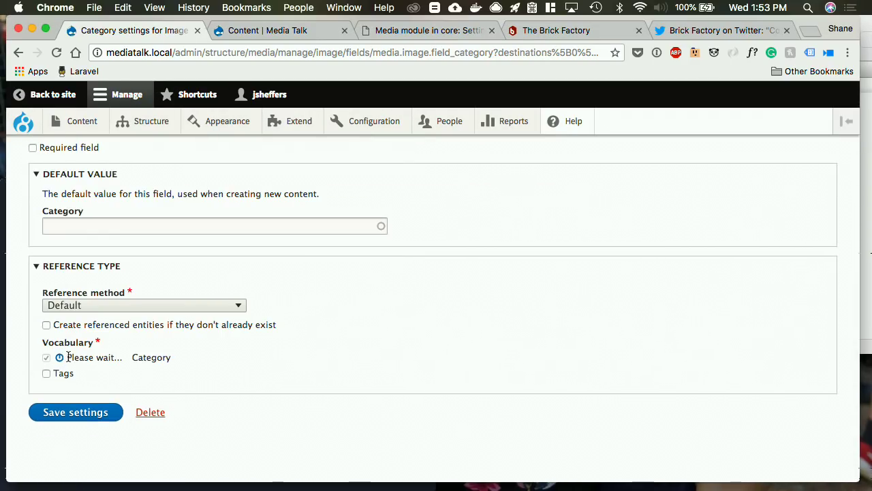
pyautogui.click(79, 410)
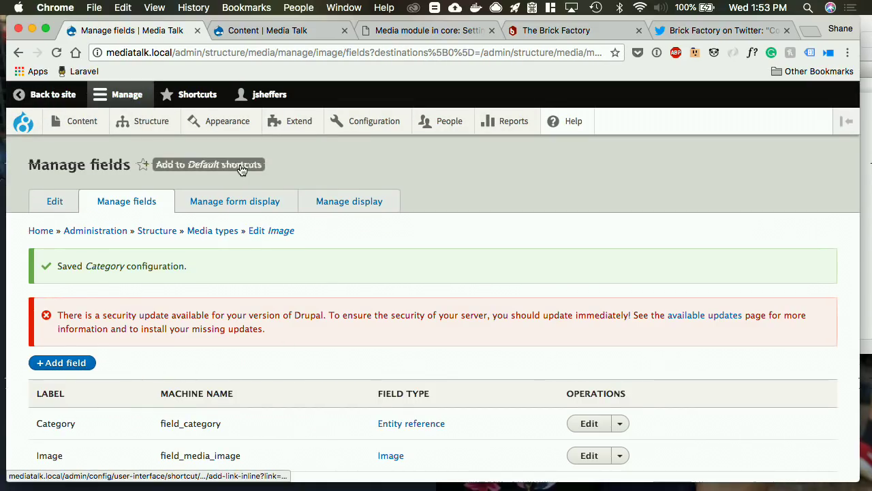
# - Go to the media list and open the image l-easter-2.png for editing
pyautogui.click(100, 124)
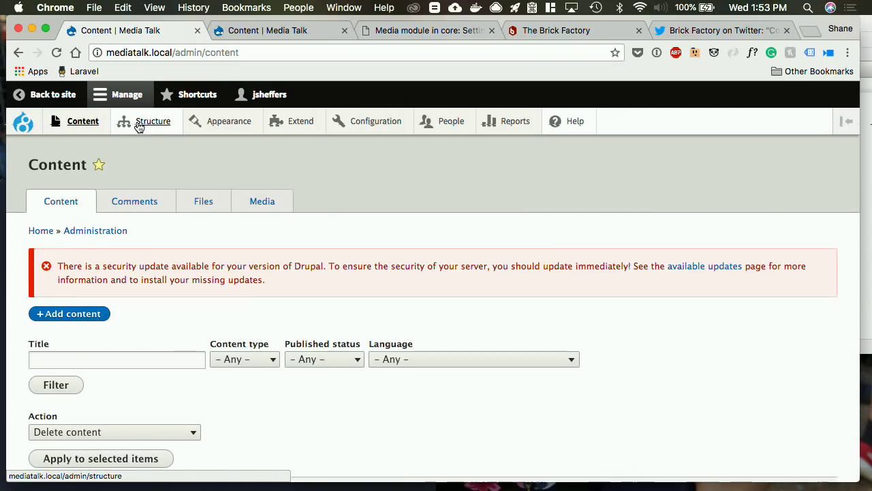
pyautogui.click(138, 125)
pyautogui.click(57, 124)
pyautogui.click(253, 199)
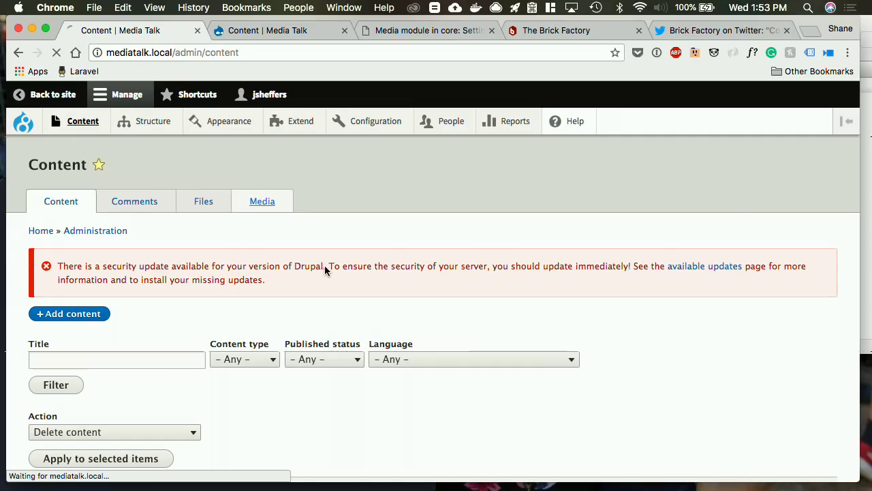
pyautogui.scroll(-2, 320, 322)
pyautogui.scroll(-3, 320, 323)
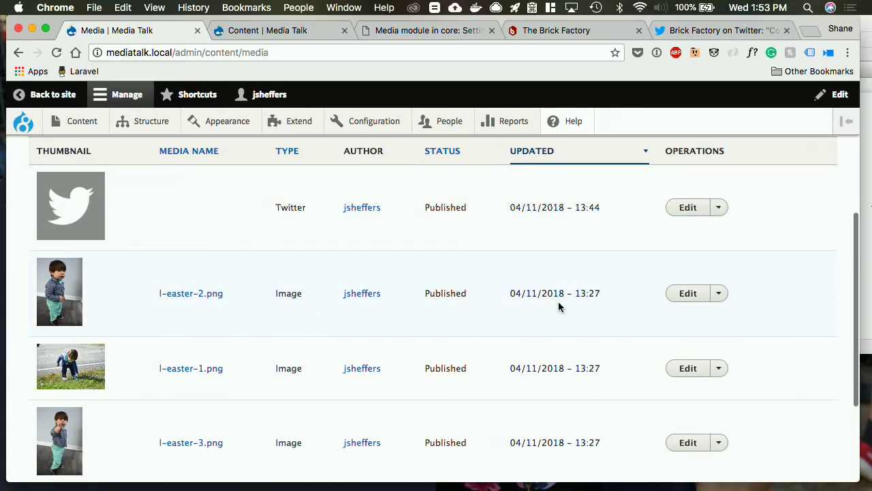
pyautogui.click(694, 295)
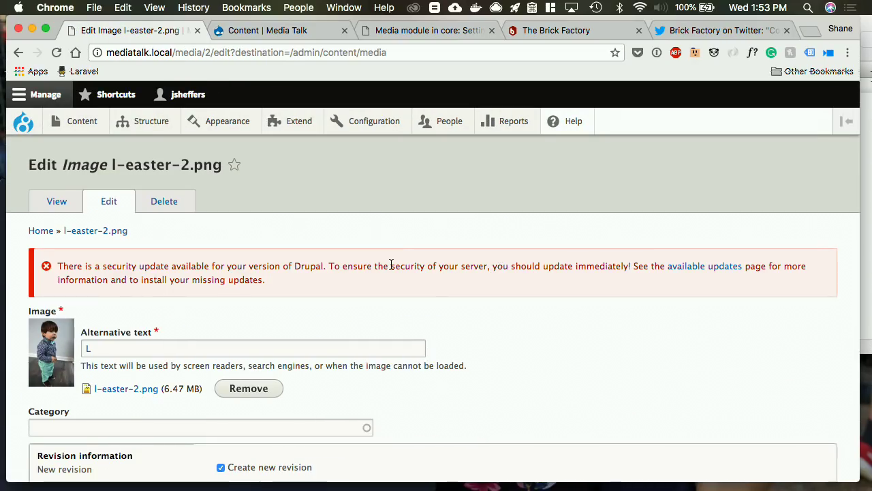
# - Assign the "Stock images" category to l-easter-2.png and save the image
pyautogui.scroll(-2, 389, 261)
pyautogui.click(306, 315)
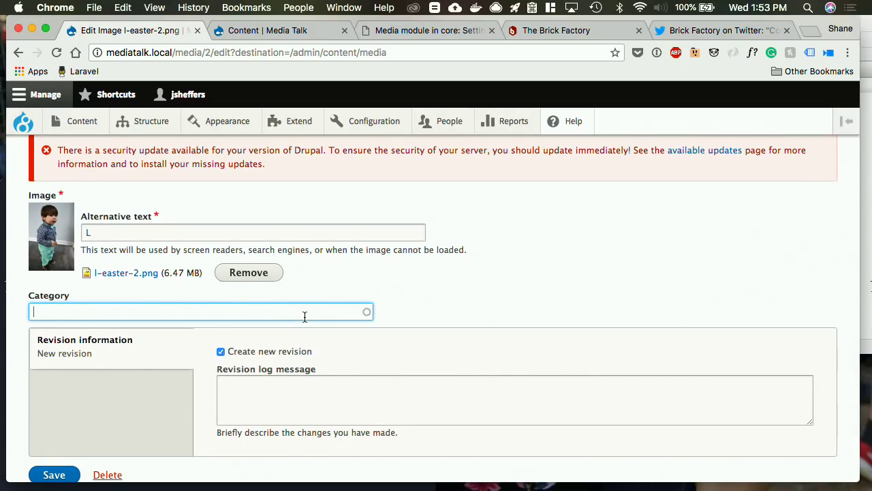
pyautogui.write('Sto')
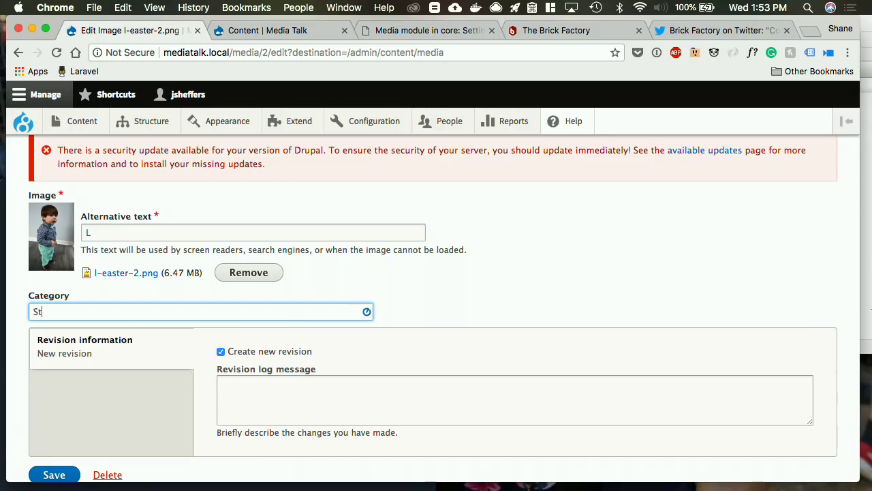
pyautogui.click(254, 329)
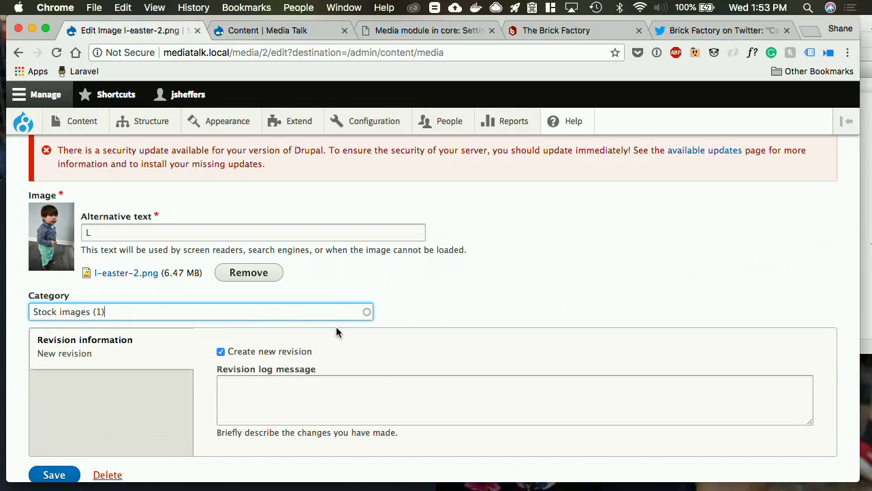
pyautogui.scroll(-3, 337, 330)
pyautogui.click(61, 417)
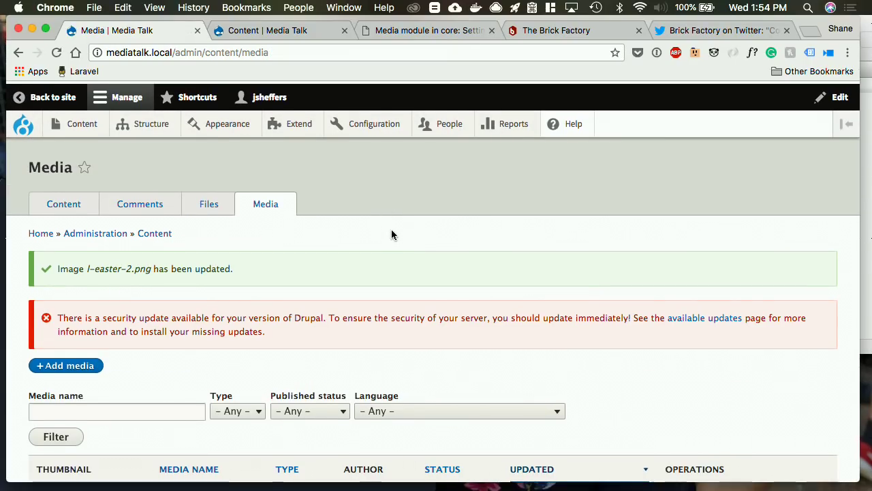
# - Open the Media Entity Browser configuration, check its general information and go to its Widgets settings
pyautogui.moveTo(363, 132)
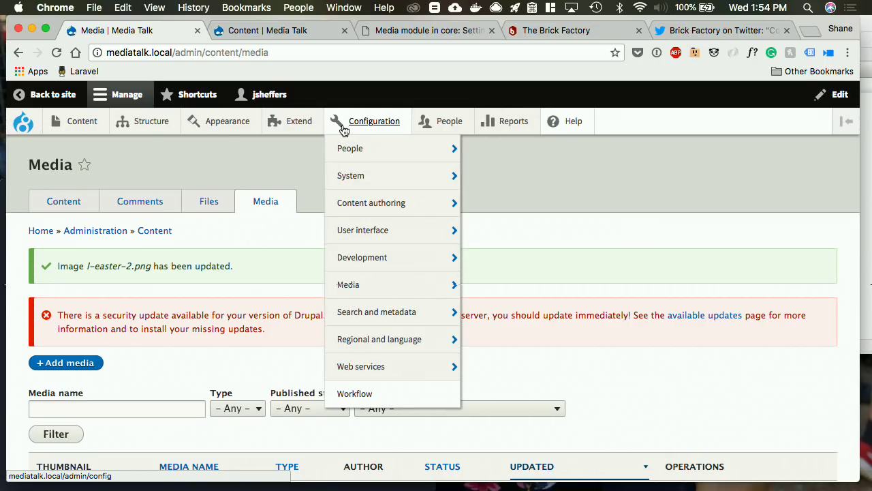
pyautogui.moveTo(385, 206)
pyautogui.click(511, 209)
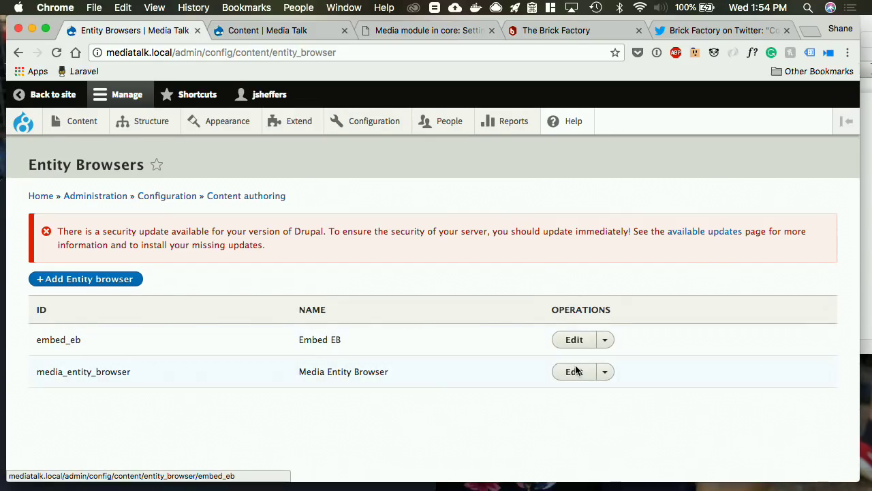
pyautogui.click(577, 370)
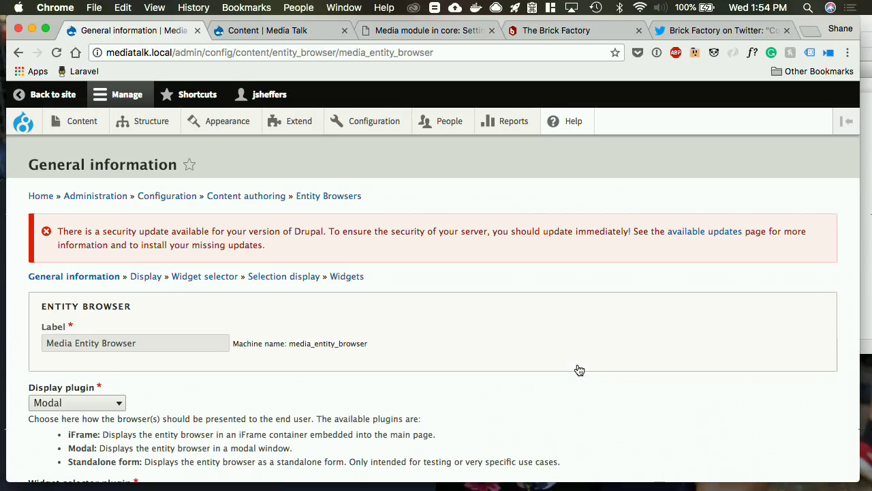
pyautogui.scroll(-5, 384, 301)
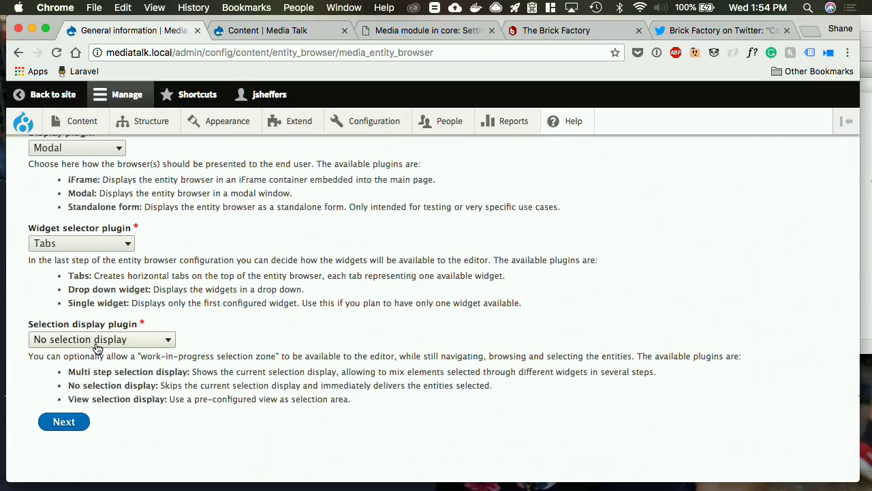
pyautogui.scroll(4, 176, 277)
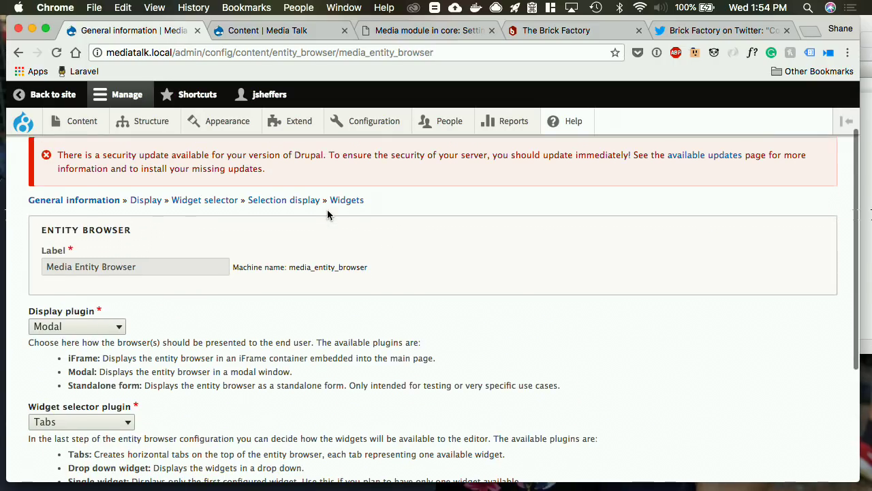
pyautogui.click(347, 200)
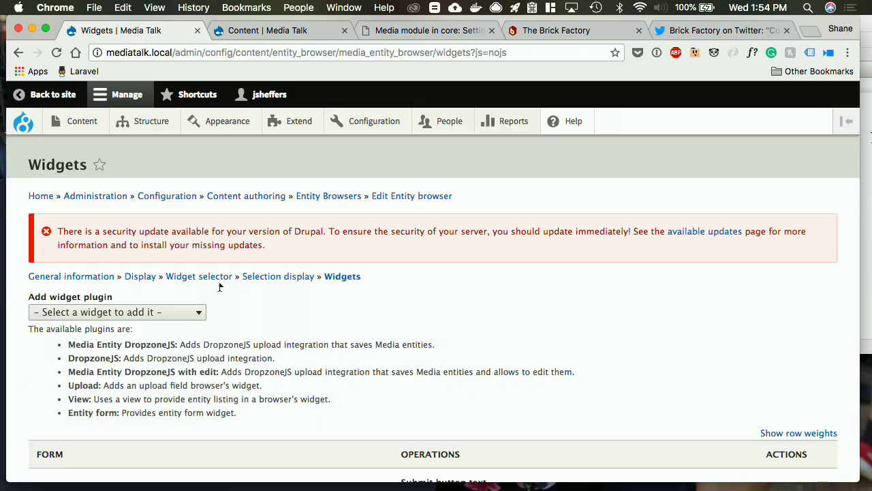
# - Add a View widget to the Media Entity Browser and check its view display option
pyautogui.click(108, 310)
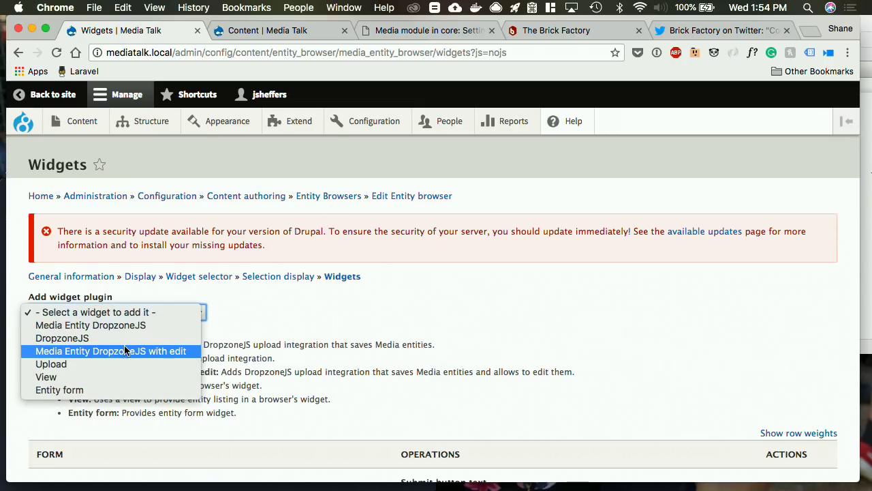
pyautogui.click(98, 378)
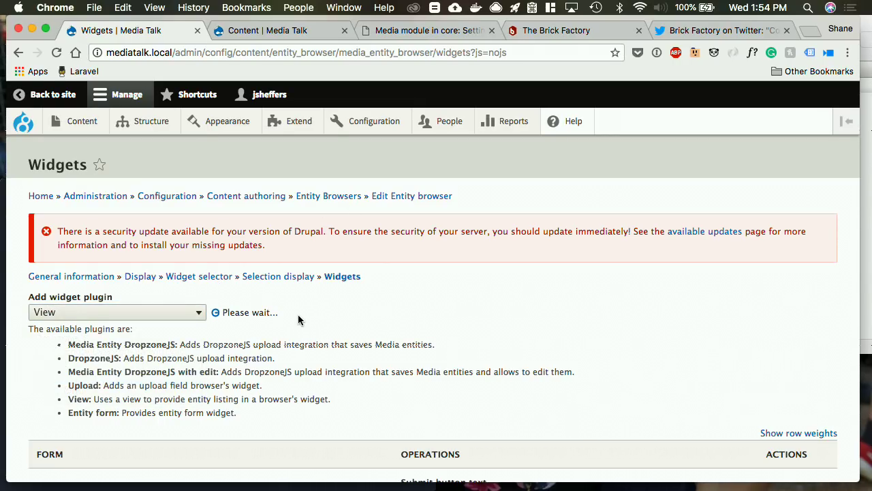
pyautogui.scroll(-3, 298, 319)
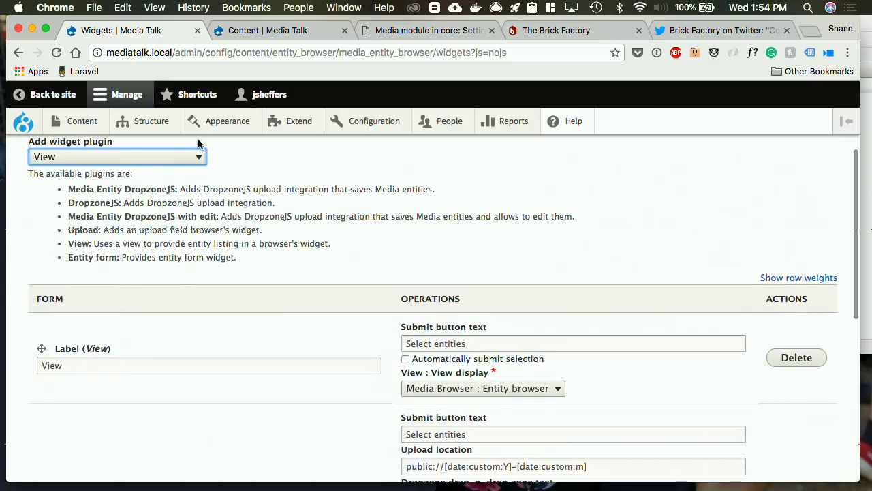
# - Go to the site's Views list and open the Media Browser view for editing
pyautogui.moveTo(145, 121)
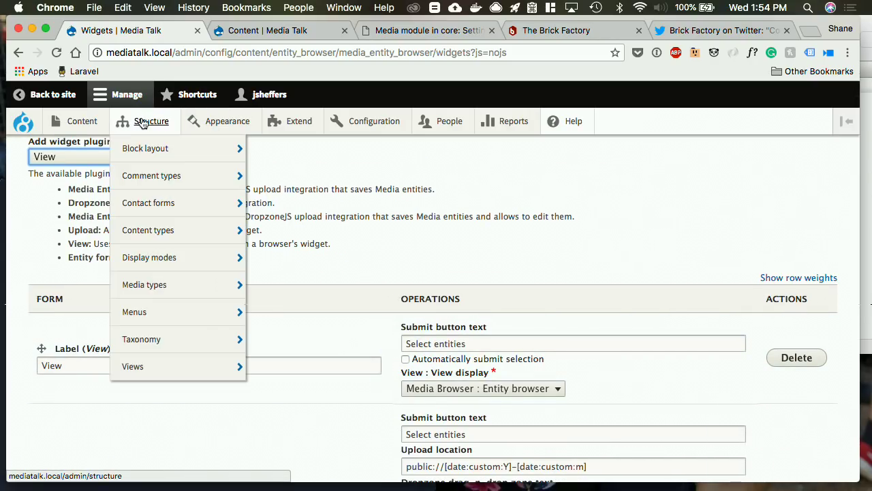
pyautogui.click(178, 367)
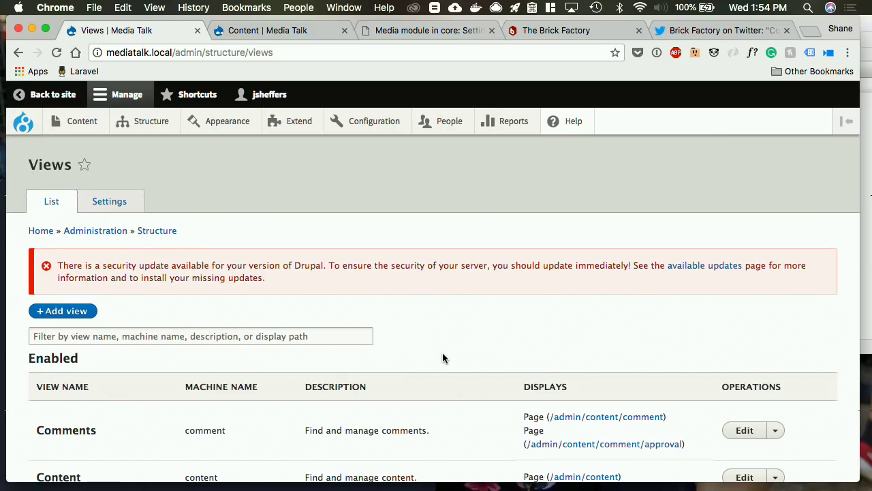
pyautogui.scroll(-4, 442, 355)
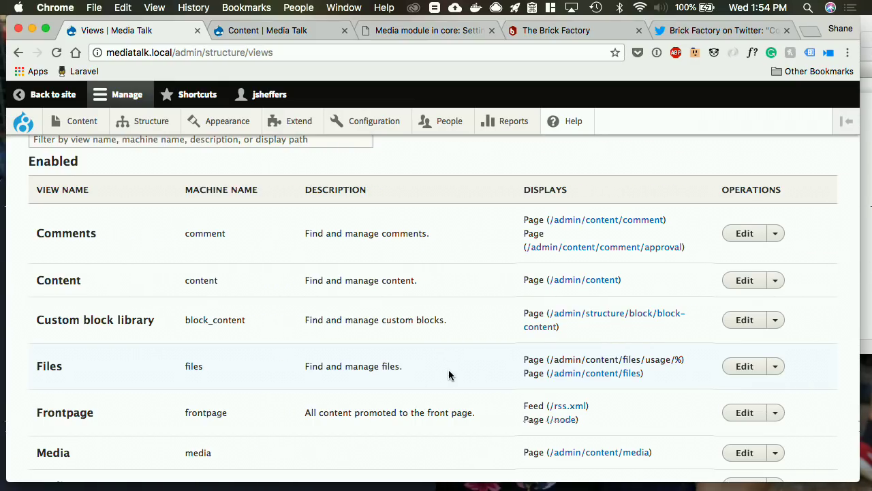
pyautogui.scroll(-4, 368, 371)
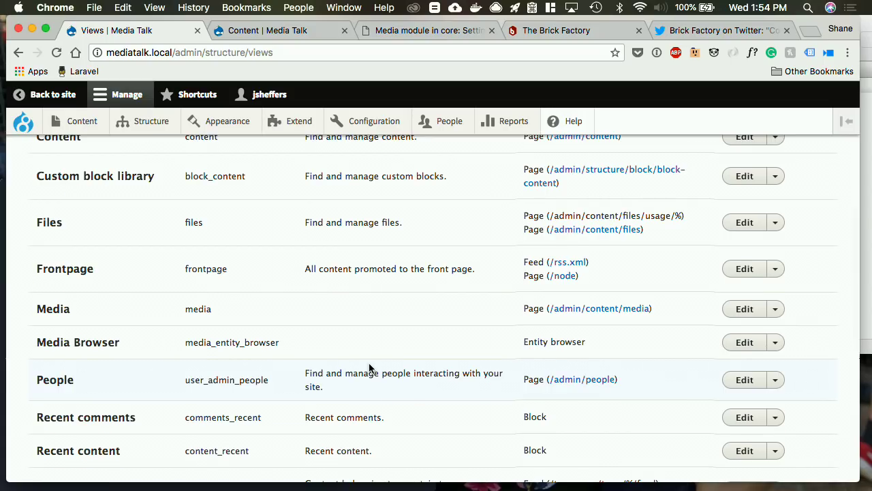
pyautogui.scroll(-3, 382, 361)
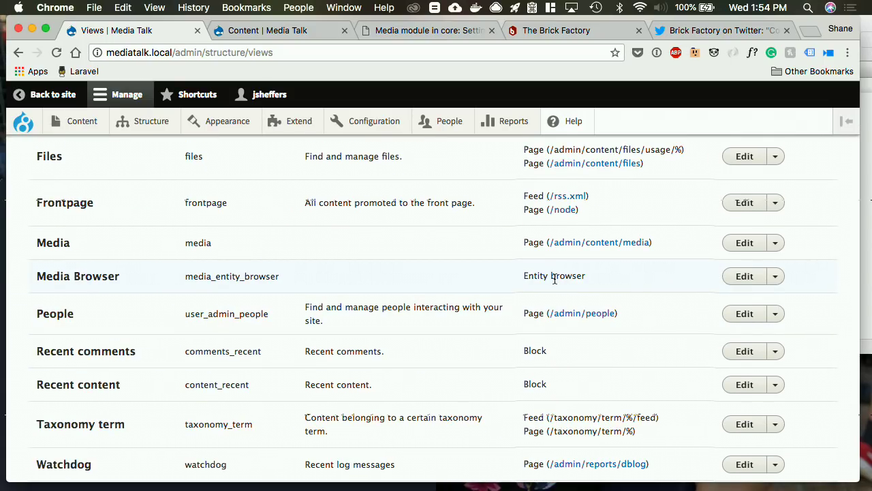
pyautogui.scroll(-2, 579, 313)
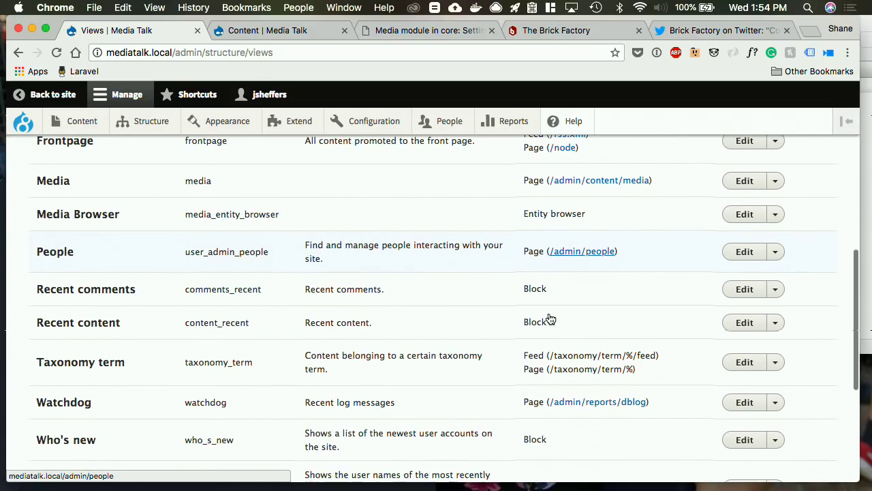
pyautogui.click(746, 216)
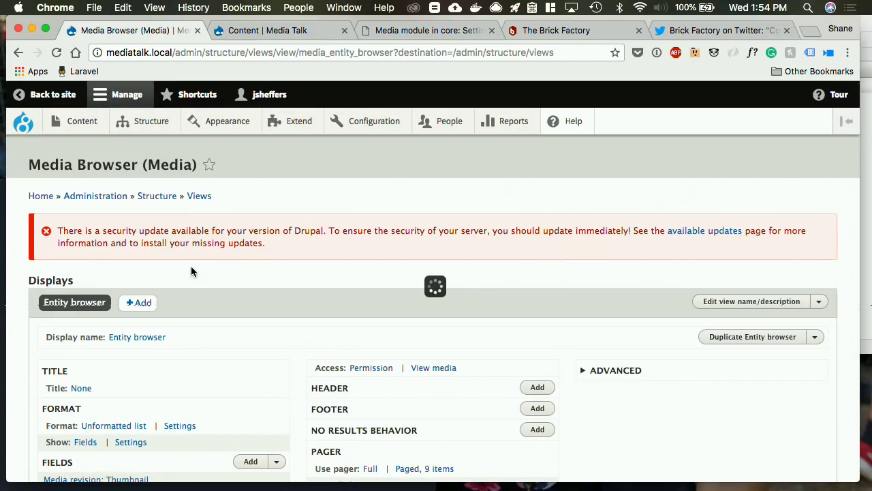
# - Duplicate the Entity browser display in the Media Browser view
pyautogui.scroll(-2, 204, 293)
pyautogui.scroll(-2, 236, 335)
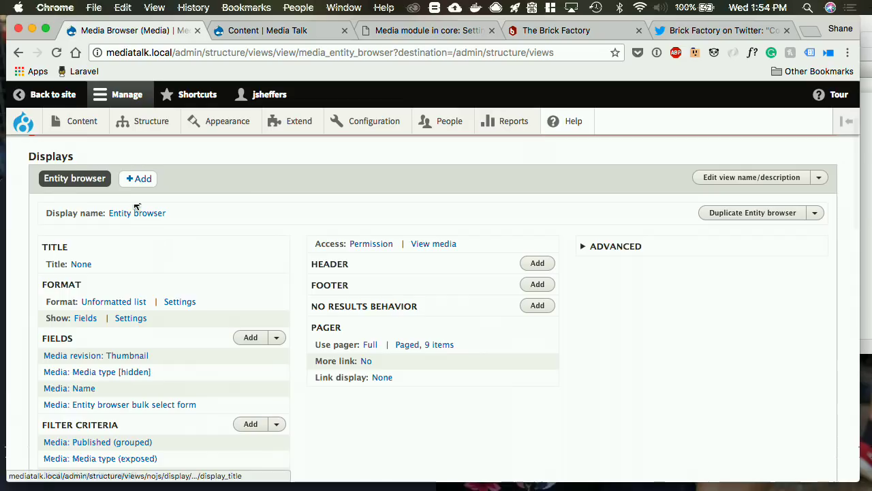
pyautogui.click(770, 214)
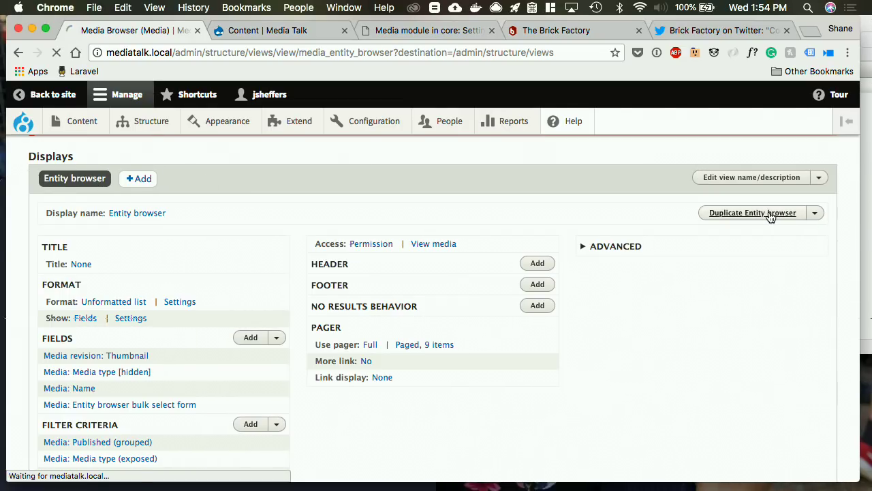
pyautogui.scroll(-5, 204, 266)
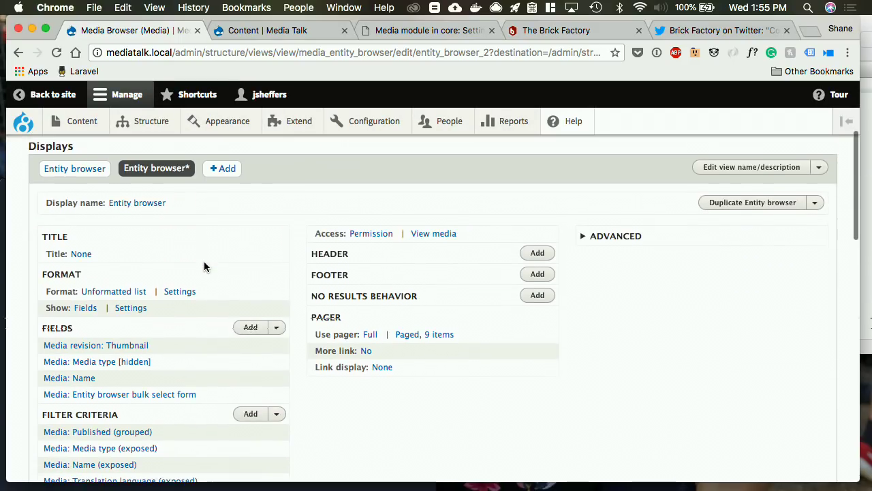
pyautogui.scroll(-2, 203, 266)
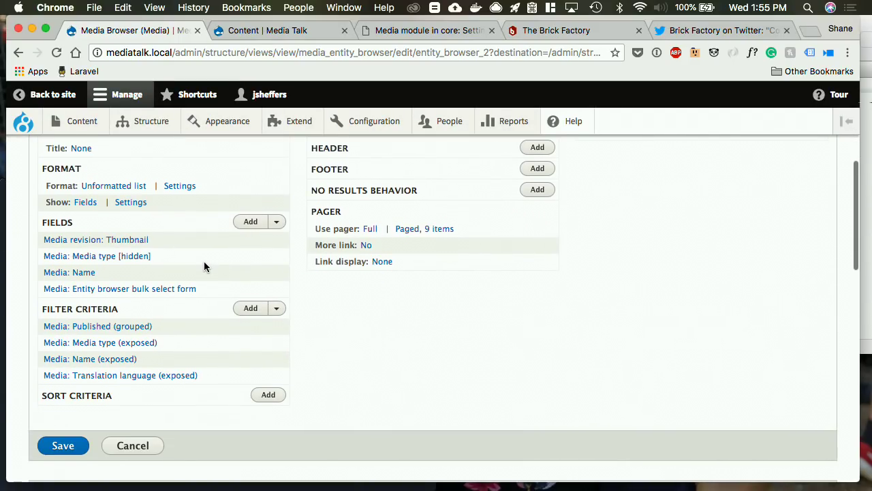
pyautogui.click(249, 308)
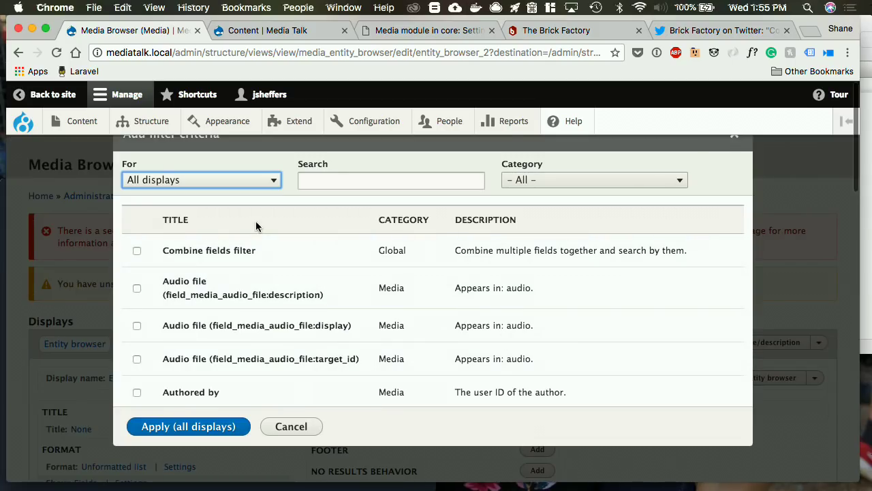
pyautogui.click(356, 180)
pyautogui.write('Taxonm')
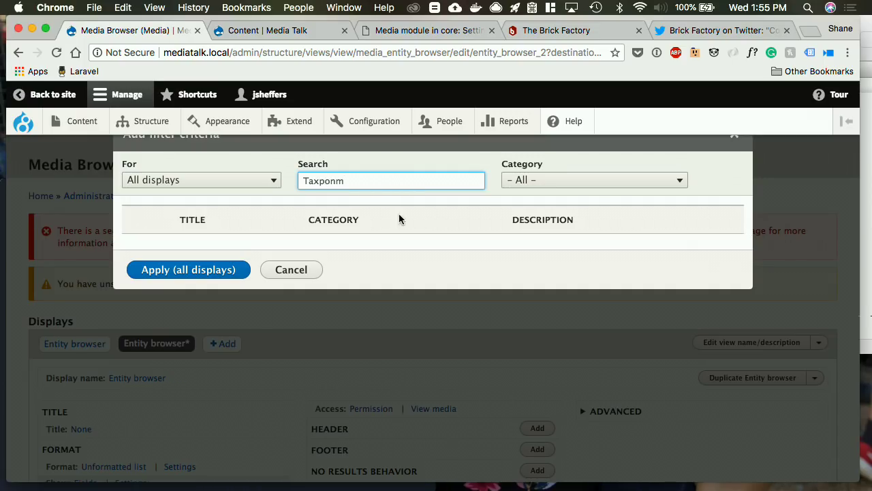
pyautogui.click(291, 271)
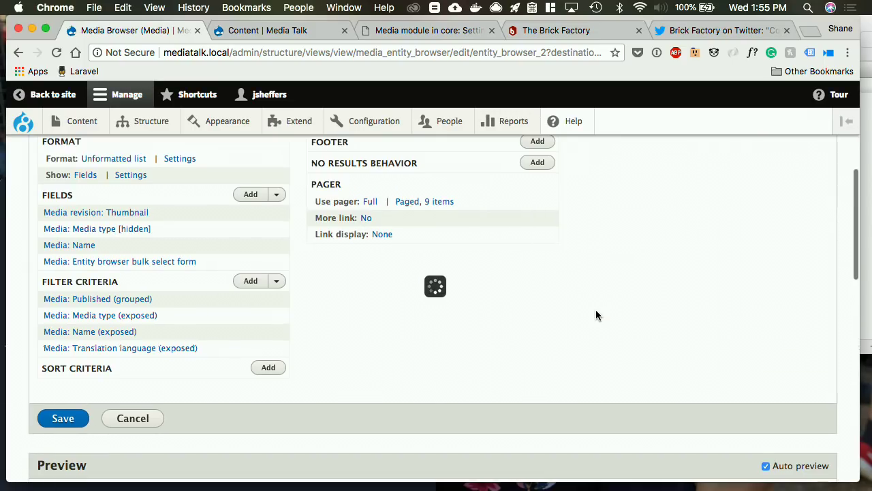
# - Add a required relationship to the taxonomy term referenced from field_category, applied to all displays
pyautogui.click(609, 150)
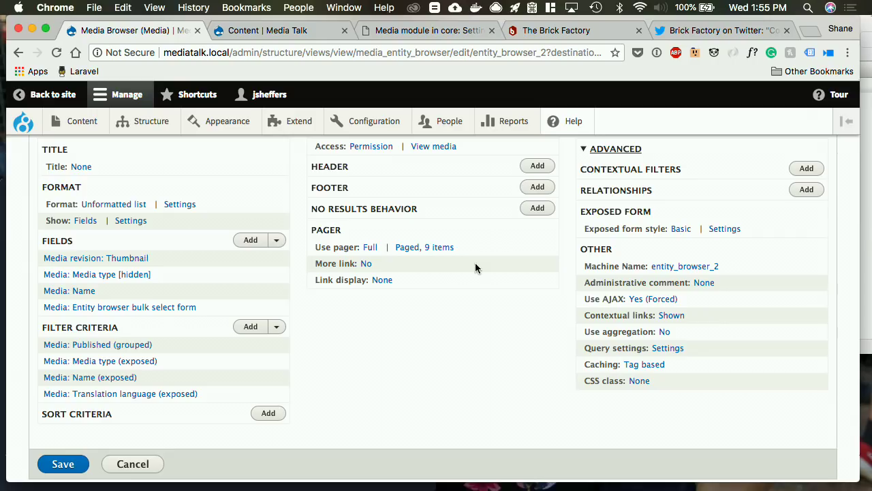
pyautogui.scroll(1, 518, 245)
pyautogui.click(806, 223)
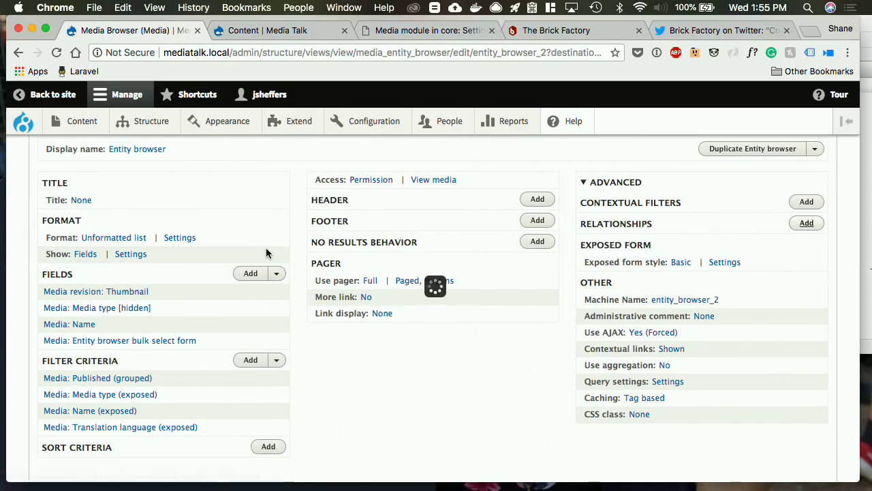
pyautogui.click(327, 175)
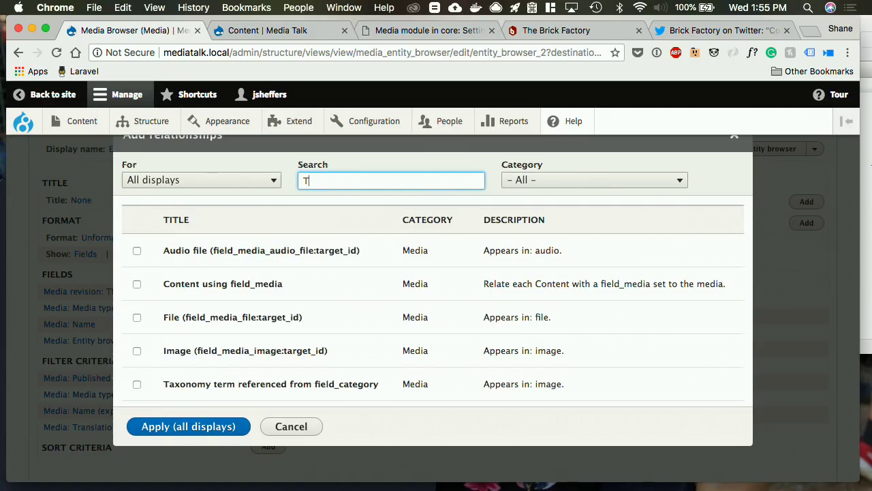
pyautogui.click(327, 247)
pyautogui.click(195, 323)
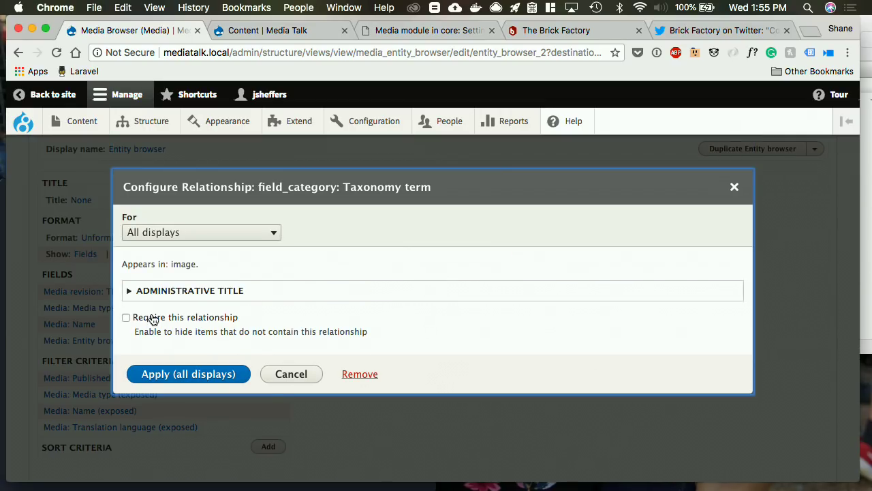
pyautogui.click(158, 319)
pyautogui.click(188, 373)
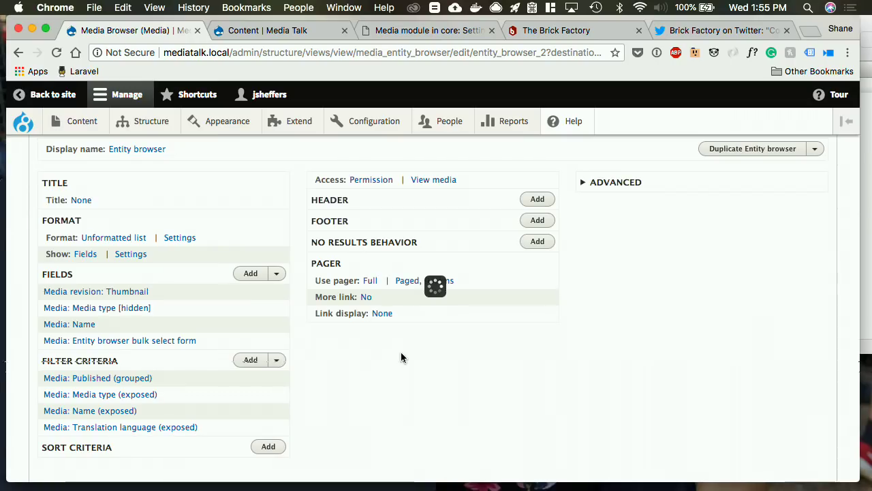
# - Add a Taxonomy term: Term filter criterion using the Category vocabulary with the Autocomplete selection type
pyautogui.scroll(-5, 272, 368)
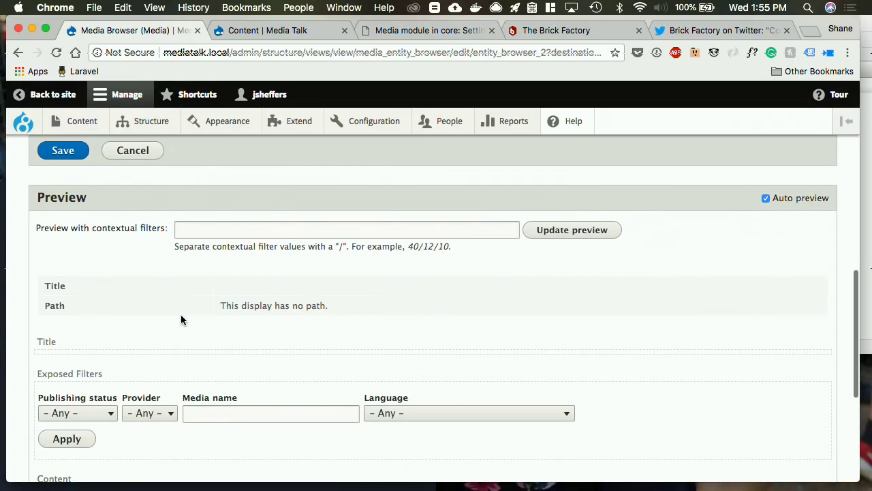
pyautogui.scroll(3, 175, 315)
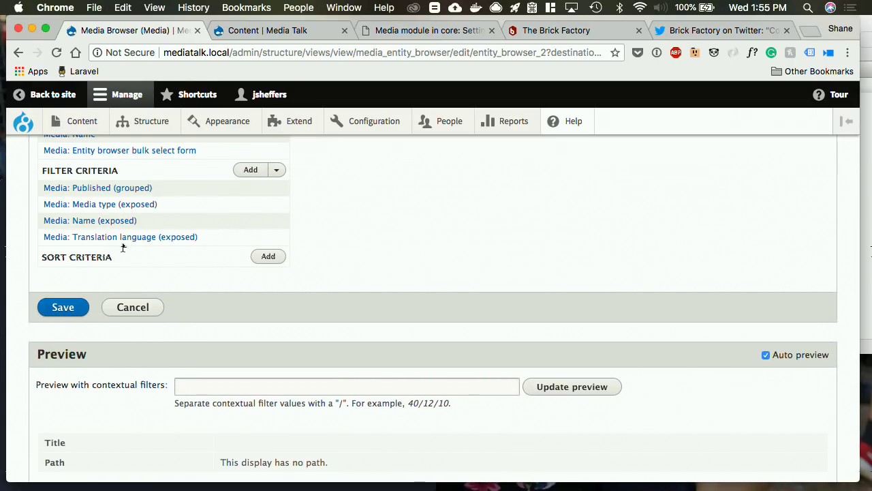
pyautogui.click(253, 171)
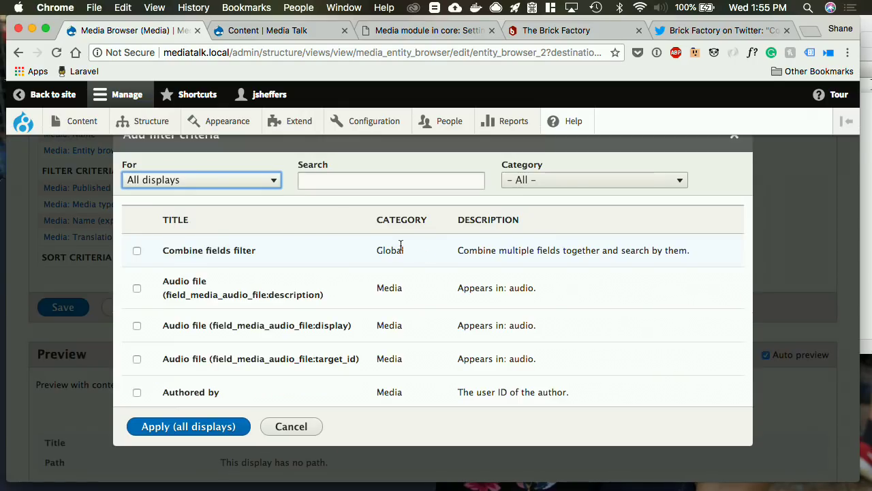
pyautogui.click(328, 179)
pyautogui.write('Taxon')
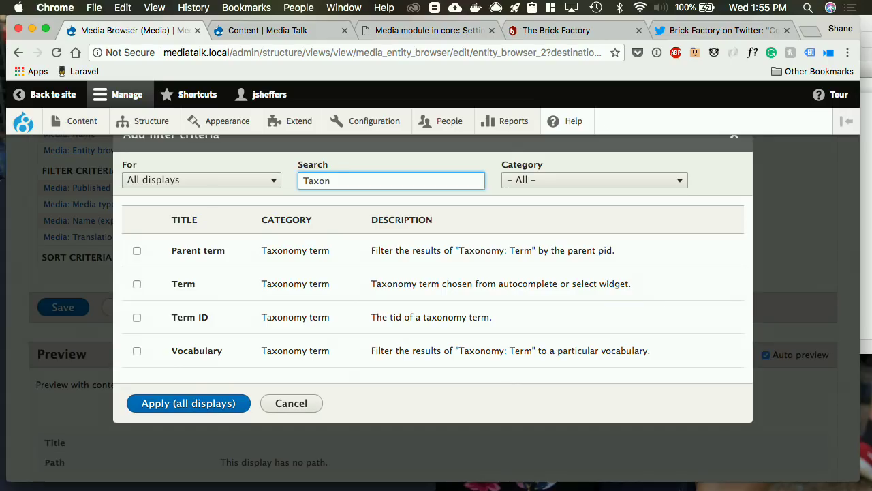
pyautogui.click(188, 289)
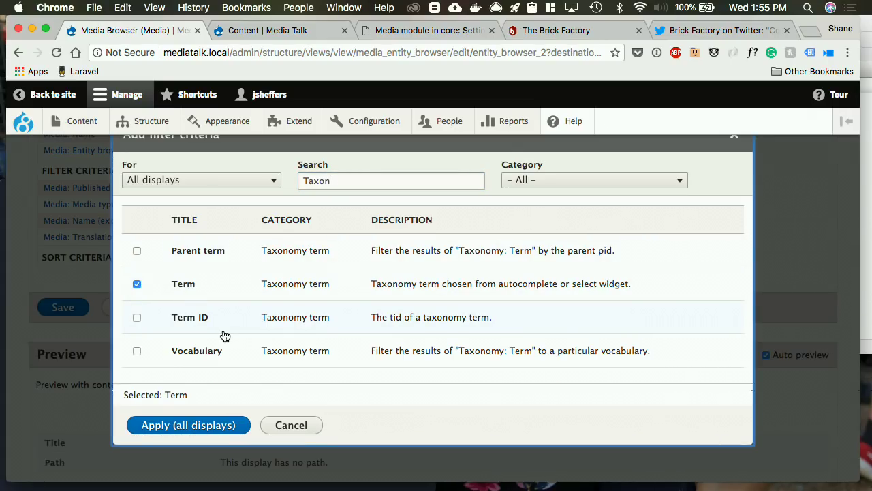
pyautogui.click(186, 424)
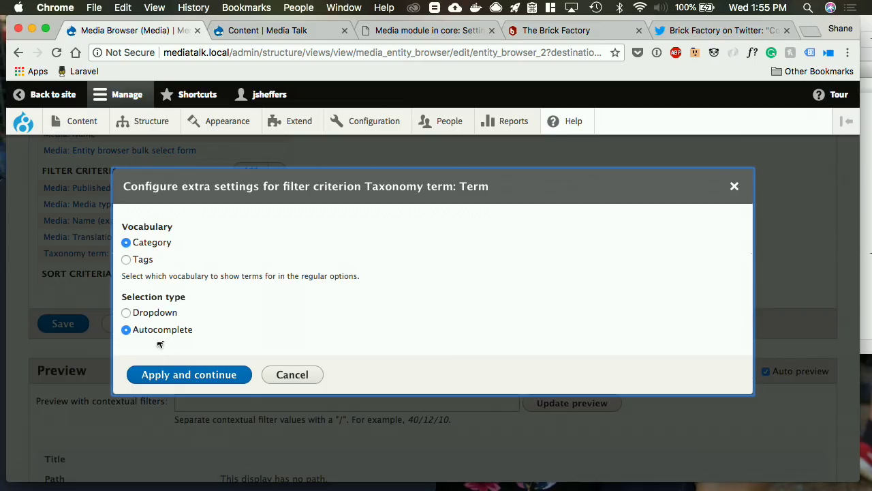
pyautogui.click(178, 374)
# - Set the term filter to "Stock images" with the "Is one of" operator, apply it to all displays and save the view
pyautogui.click(357, 319)
pyautogui.write('Stock')
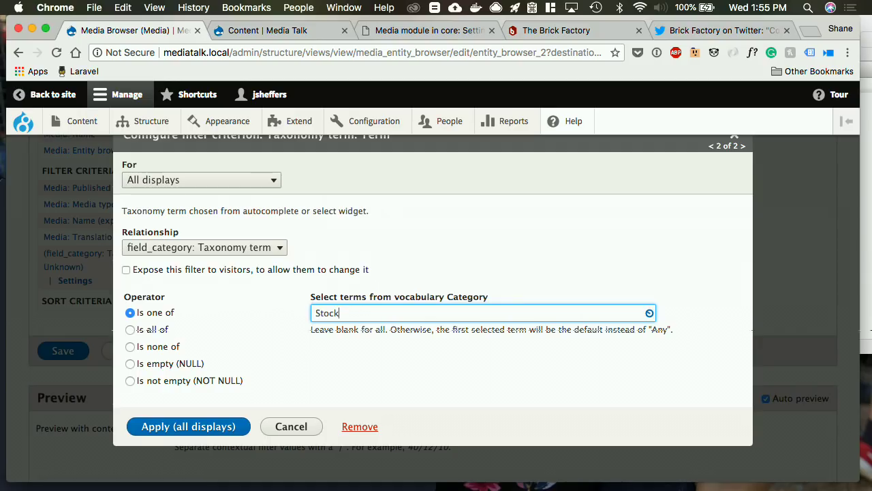
pyautogui.click(366, 333)
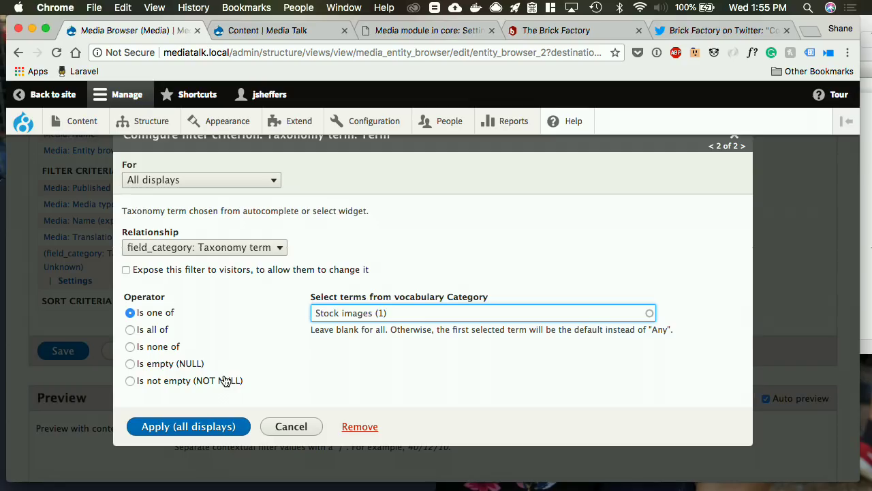
pyautogui.click(178, 419)
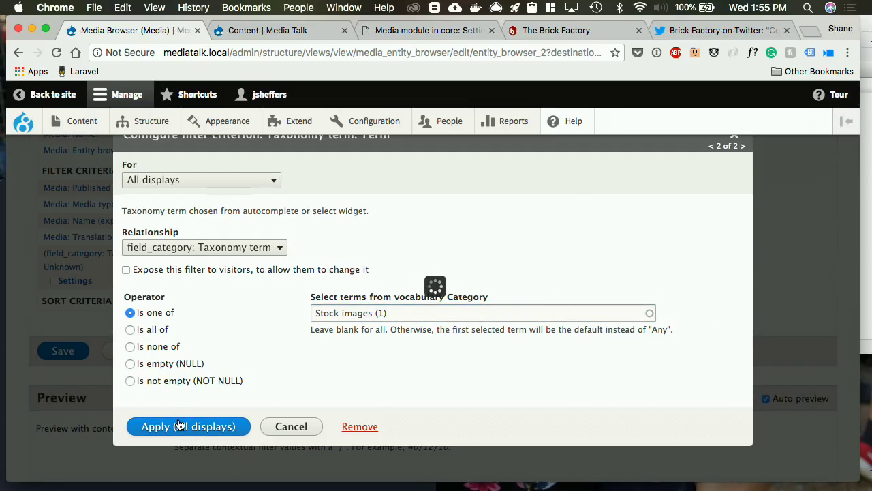
pyautogui.scroll(1, 163, 235)
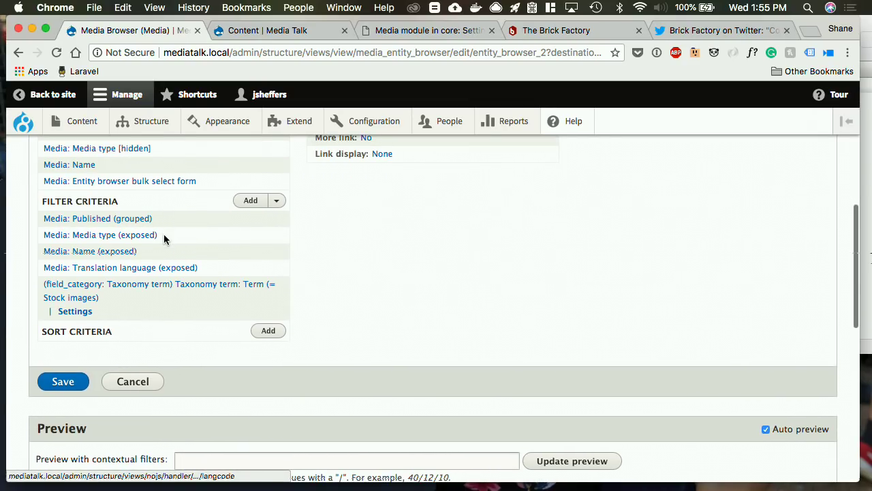
pyautogui.click(60, 383)
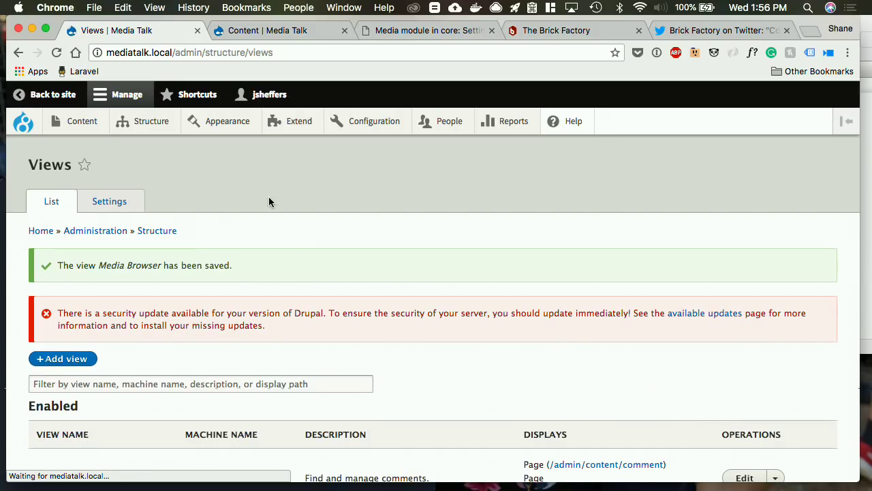
# - Open the Media Entity Browser configuration again and go to its Widgets settings to review the existing widgets
pyautogui.moveTo(72, 129)
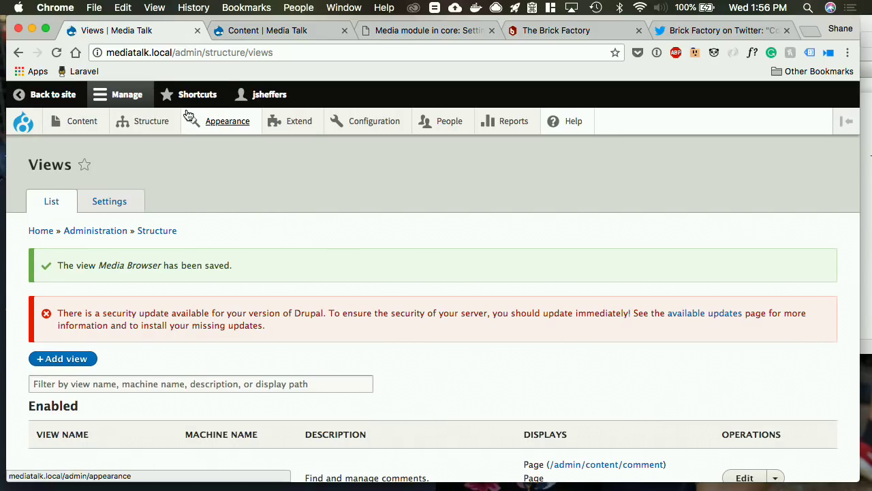
pyautogui.moveTo(347, 128)
pyautogui.moveTo(399, 210)
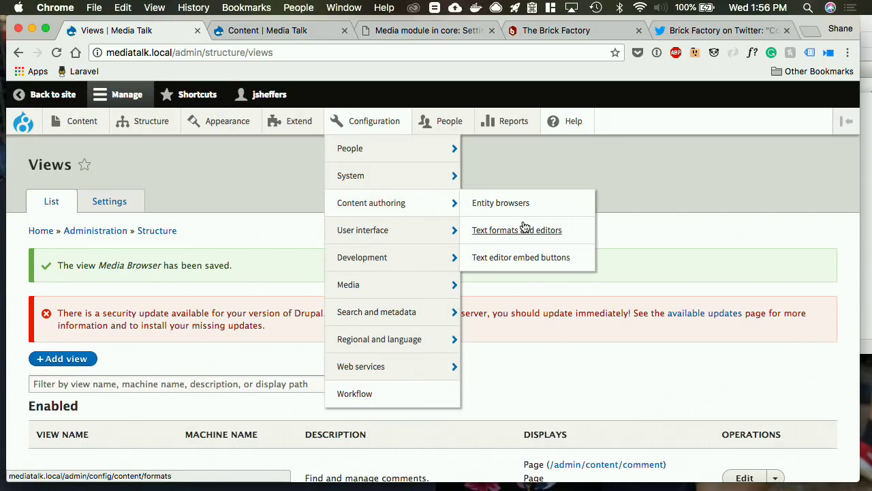
pyautogui.click(523, 202)
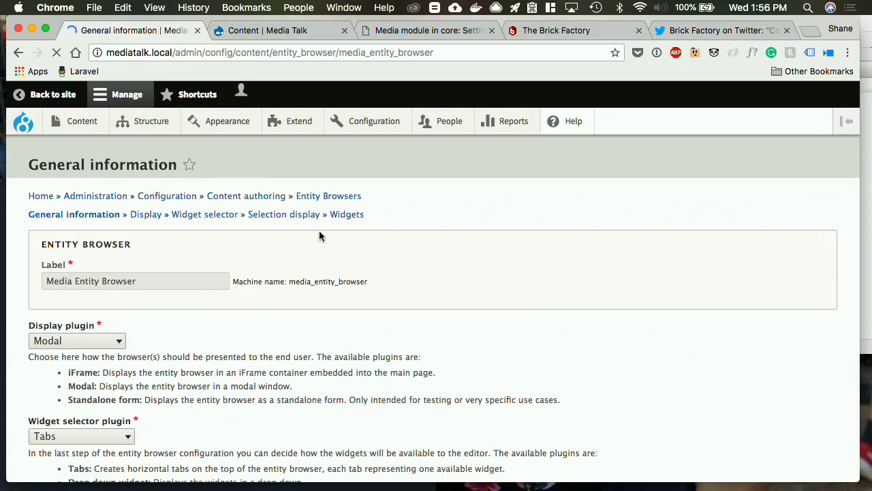
pyautogui.click(347, 277)
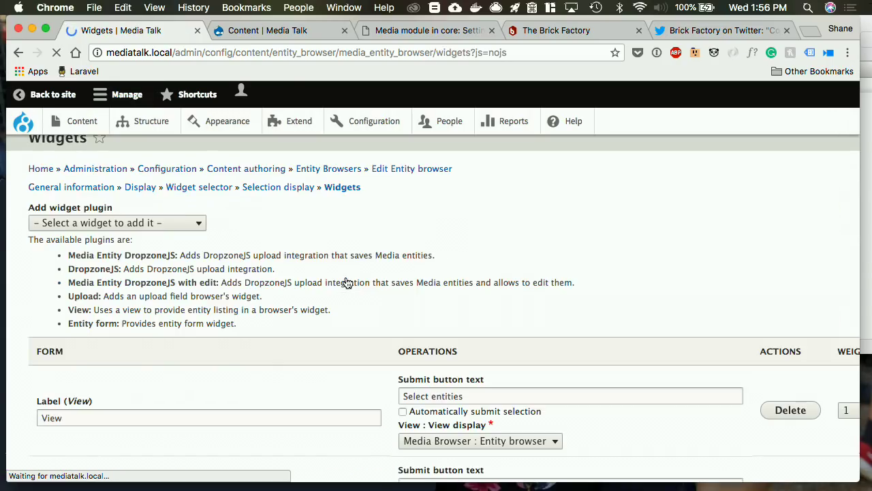
pyautogui.scroll(-4, 299, 332)
pyautogui.scroll(-2, 300, 327)
pyautogui.scroll(4, 300, 327)
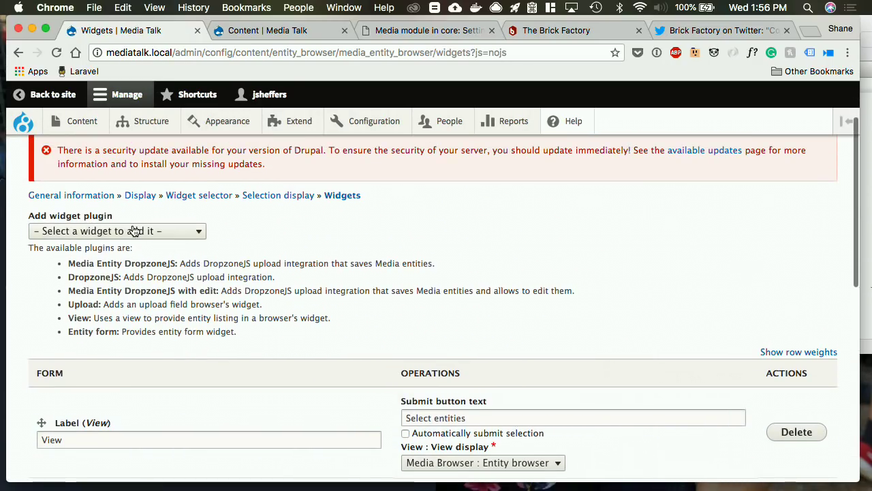
# - Add a View widget to the Media Entity Browser and remove the duplicate blank view widget
pyautogui.click(133, 231)
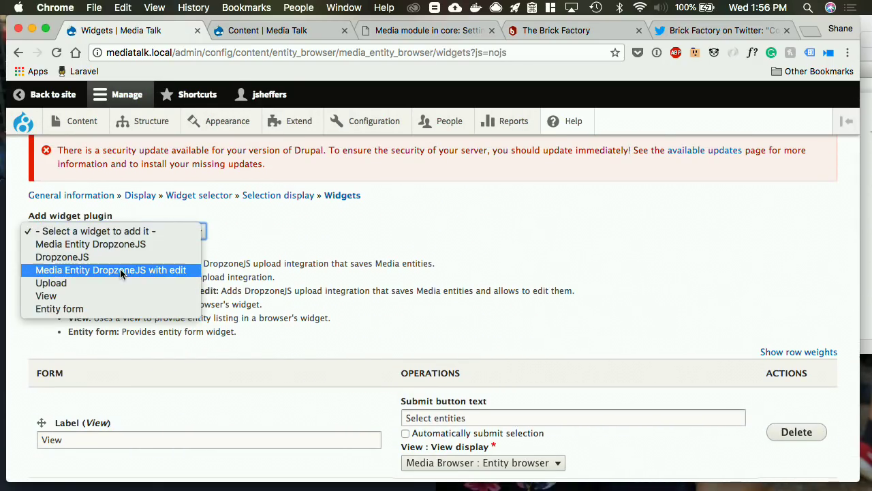
pyautogui.click(116, 296)
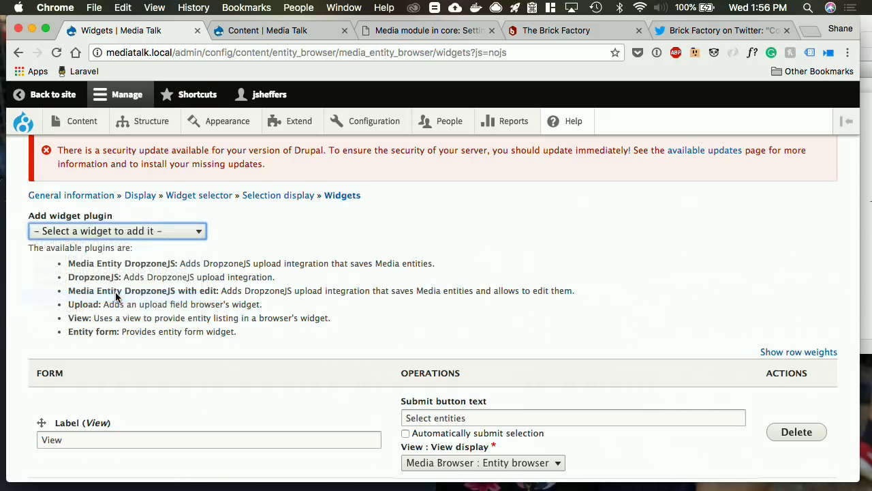
pyautogui.scroll(-5, 247, 261)
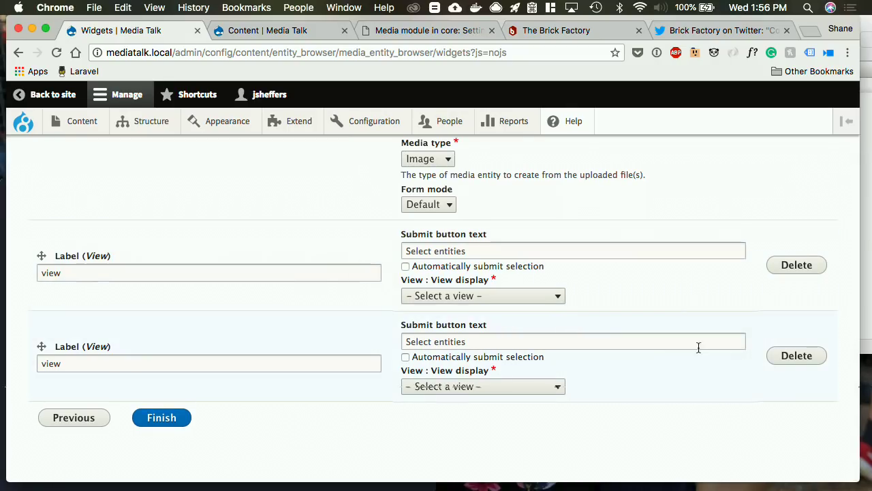
pyautogui.click(799, 355)
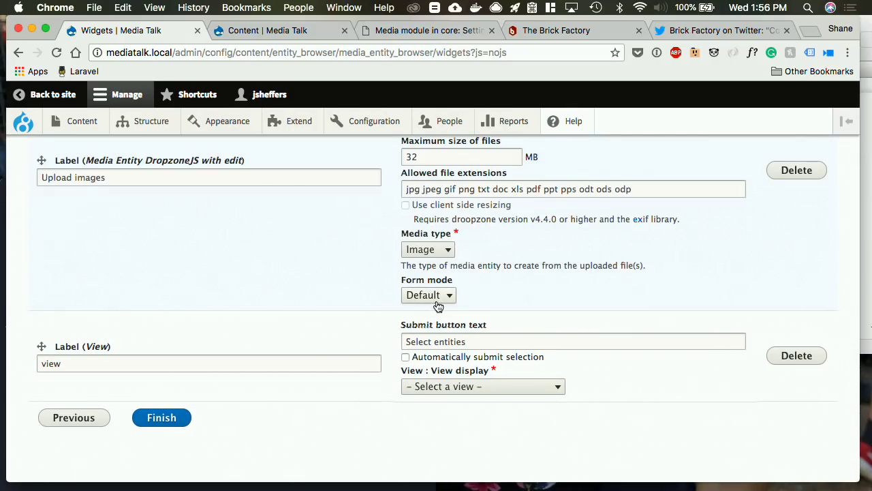
# - Assign the second "Media Browser : Entity browser" display to the new view widget, label it "Stock images" and finish the browser configuration
pyautogui.click(443, 386)
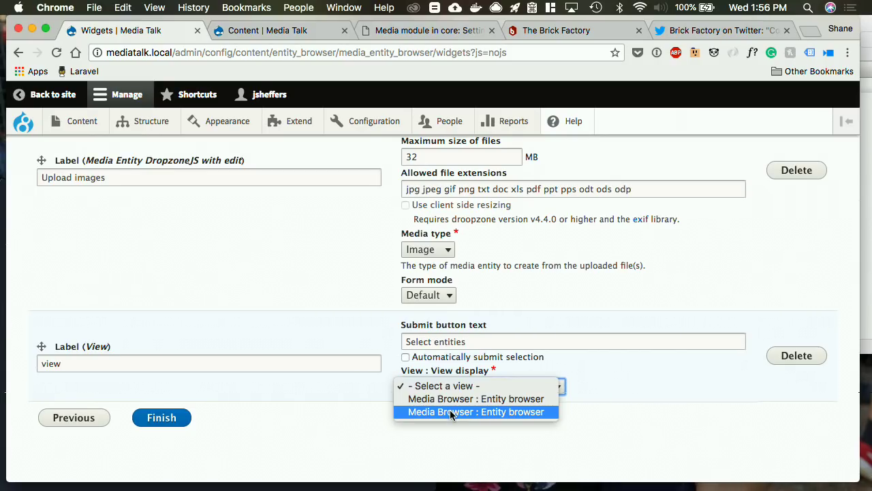
pyautogui.click(450, 410)
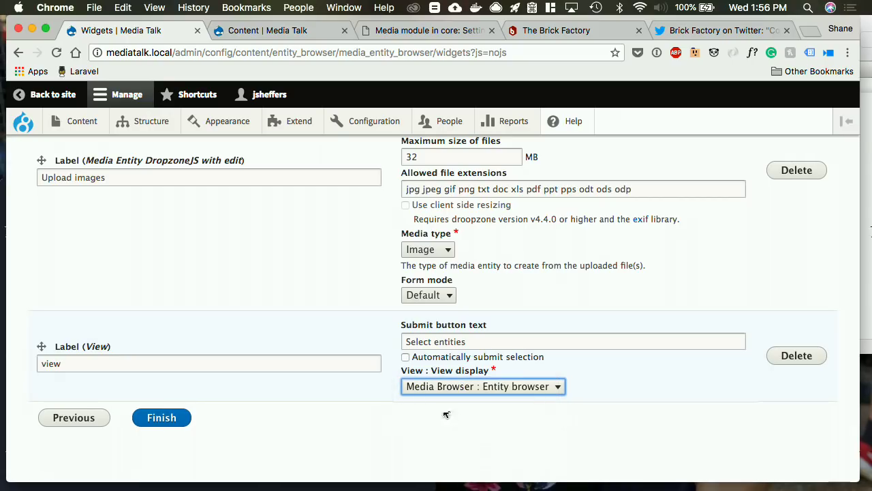
pyautogui.doubleClick(135, 365)
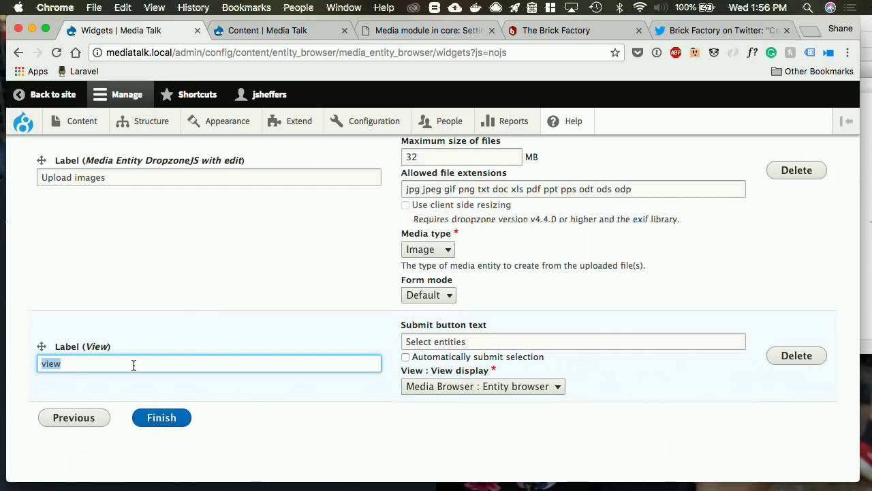
pyautogui.write('Stock im')
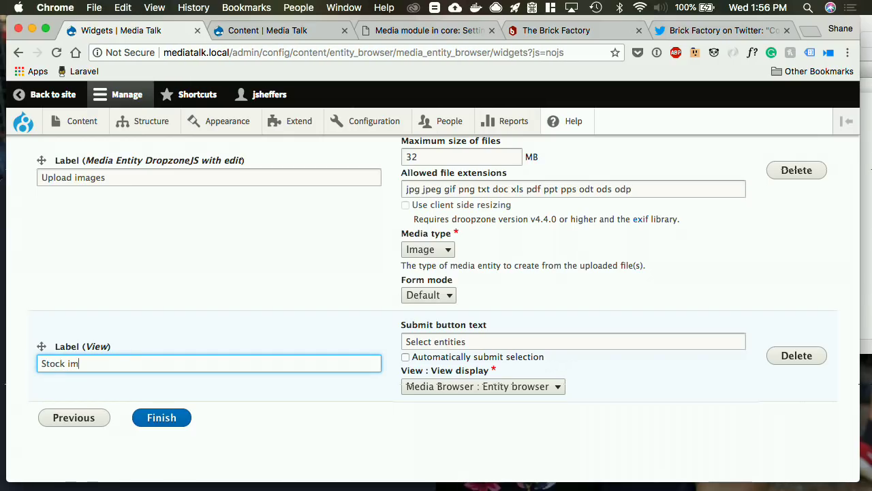
pyautogui.write('ages')
pyautogui.click(164, 430)
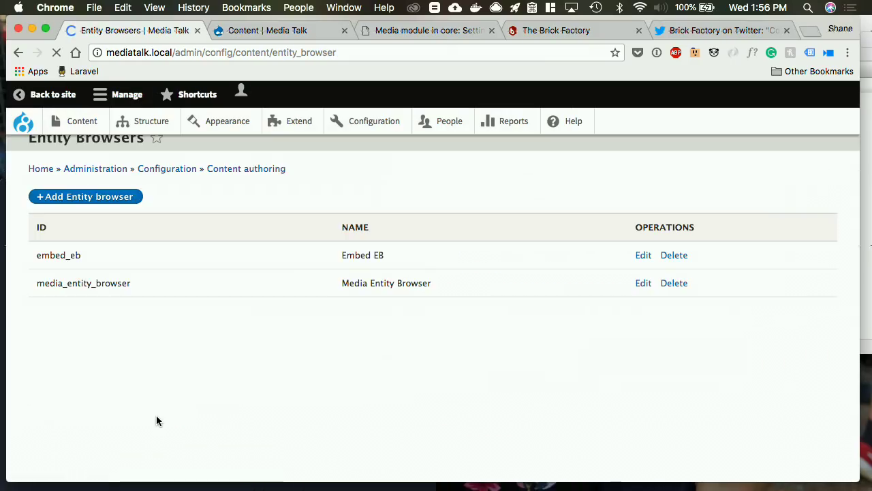
# - Return to the site's "Super fancy" page and open it for editing at its Media field
pyautogui.click(53, 95)
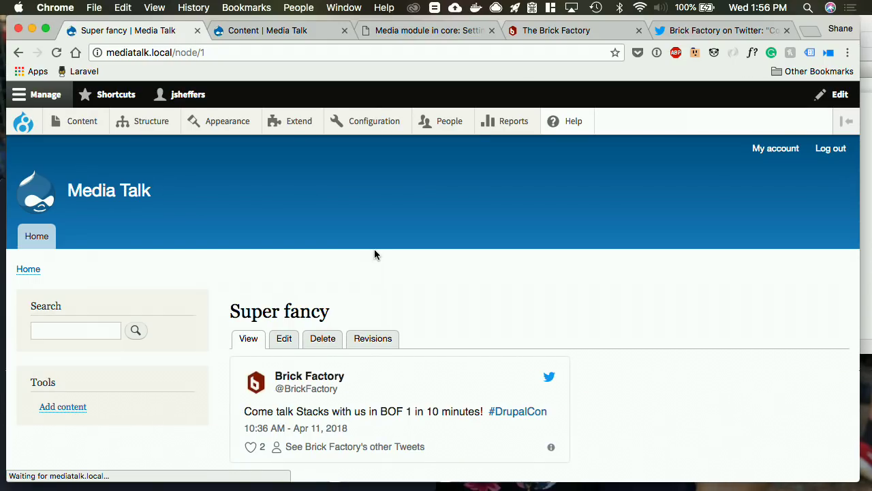
pyautogui.scroll(-2, 410, 302)
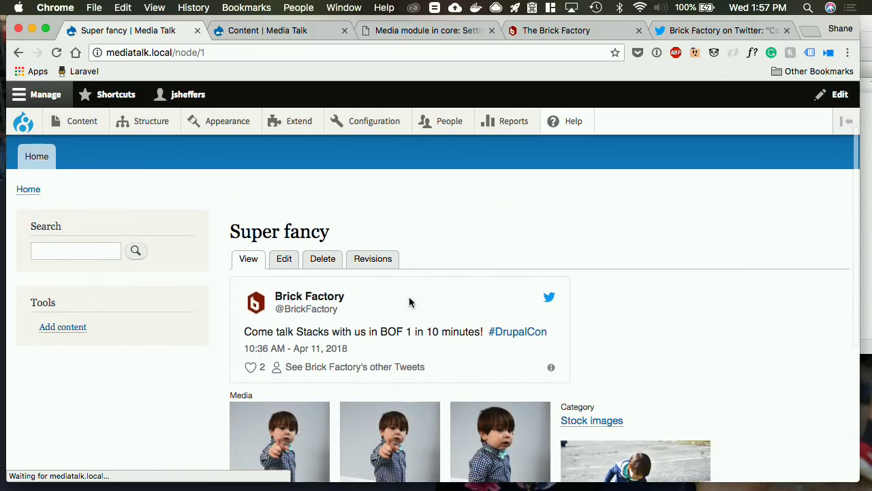
pyautogui.click(283, 260)
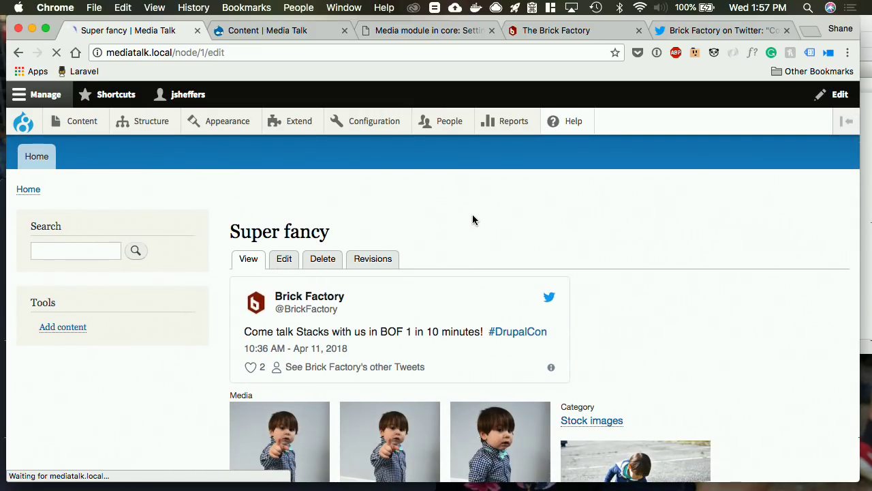
pyautogui.scroll(-3, 443, 218)
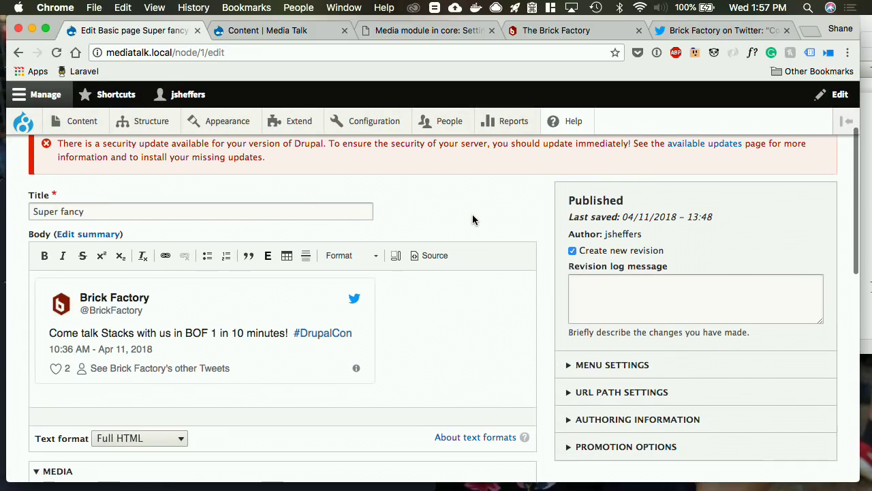
pyautogui.scroll(-8, 398, 217)
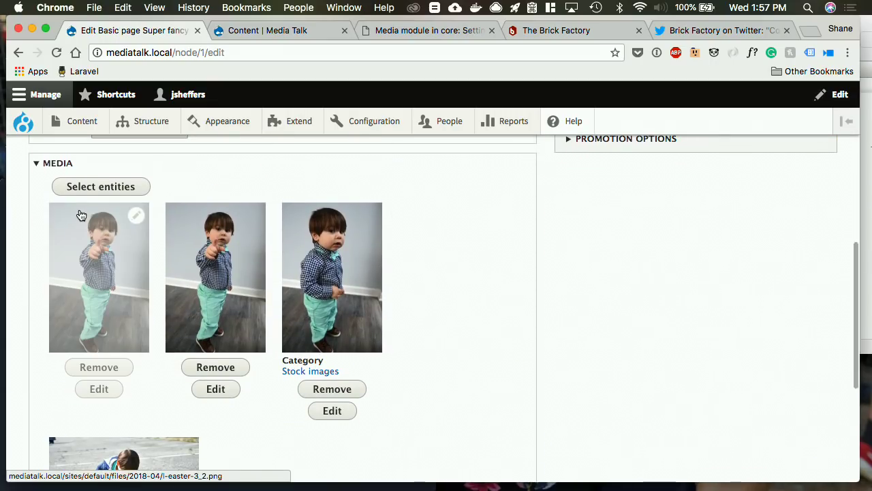
# - Open the Media field's entity selection dialog and examine the images offered under Stock images
pyautogui.click(63, 190)
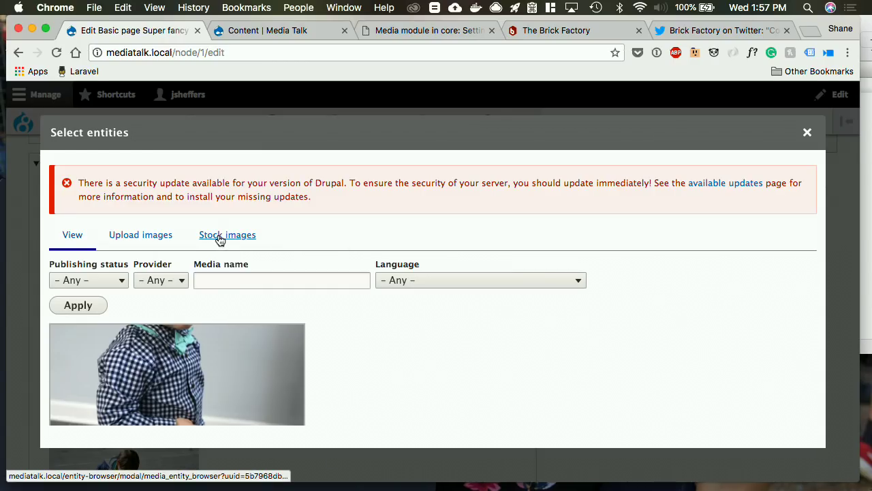
pyautogui.click(227, 235)
pyautogui.scroll(-3, 410, 356)
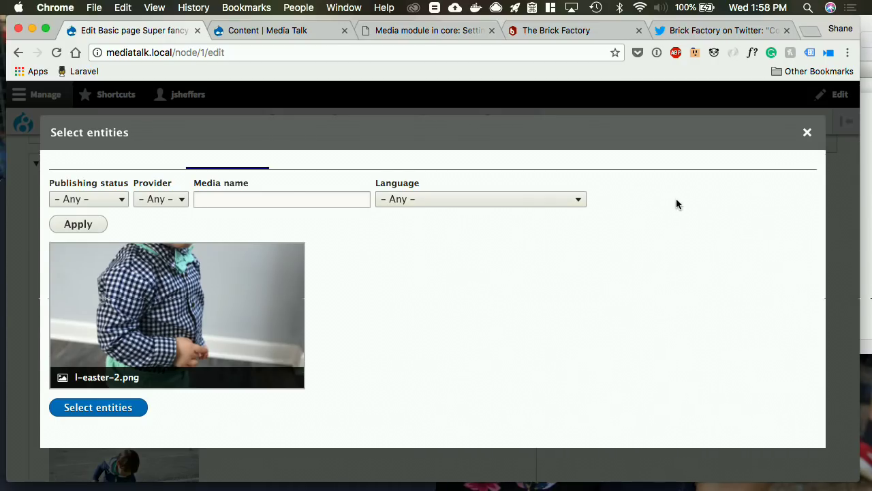
pyautogui.click(552, 33)
pyautogui.click(385, 36)
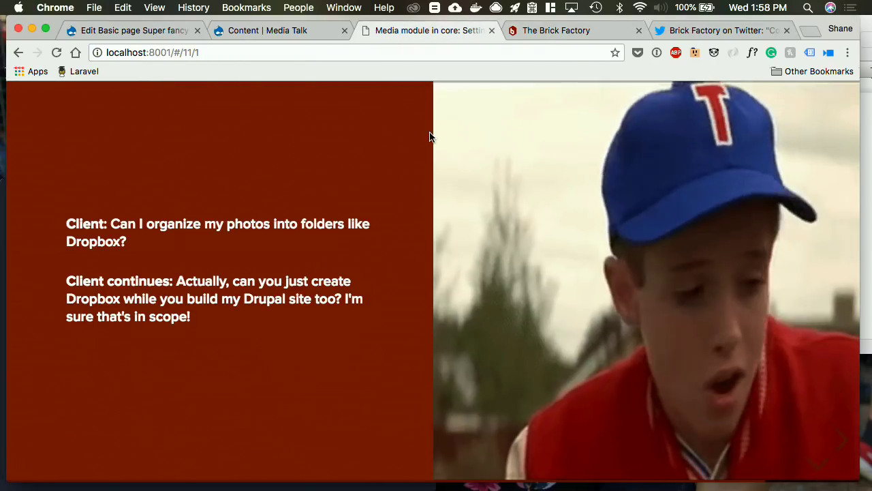
pyautogui.press('Down')
pyautogui.press('Down')
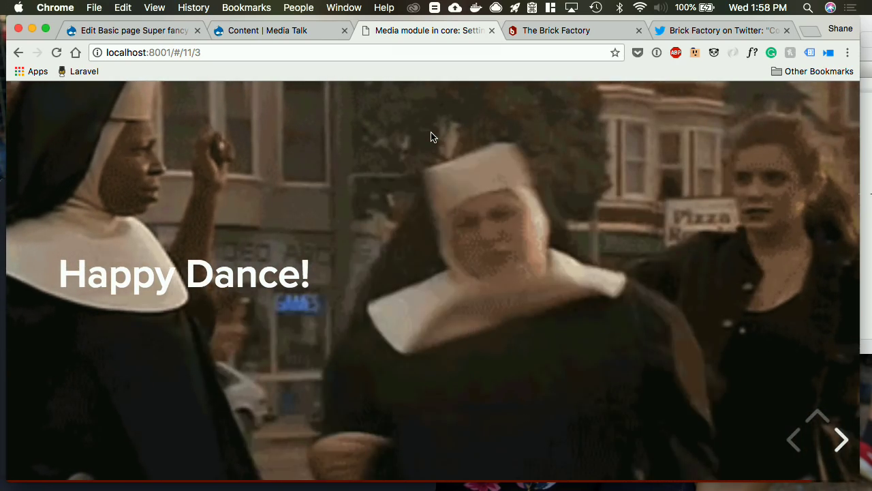
pyautogui.press('Right')
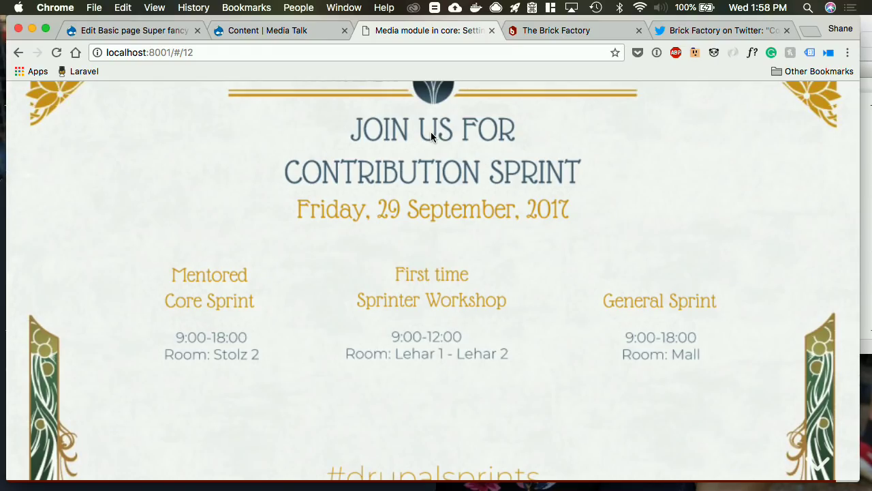
pyautogui.press('Down')
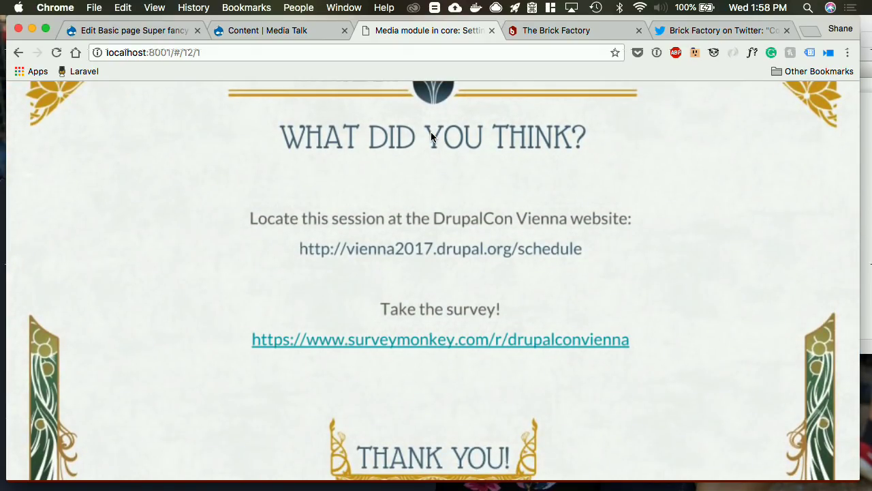